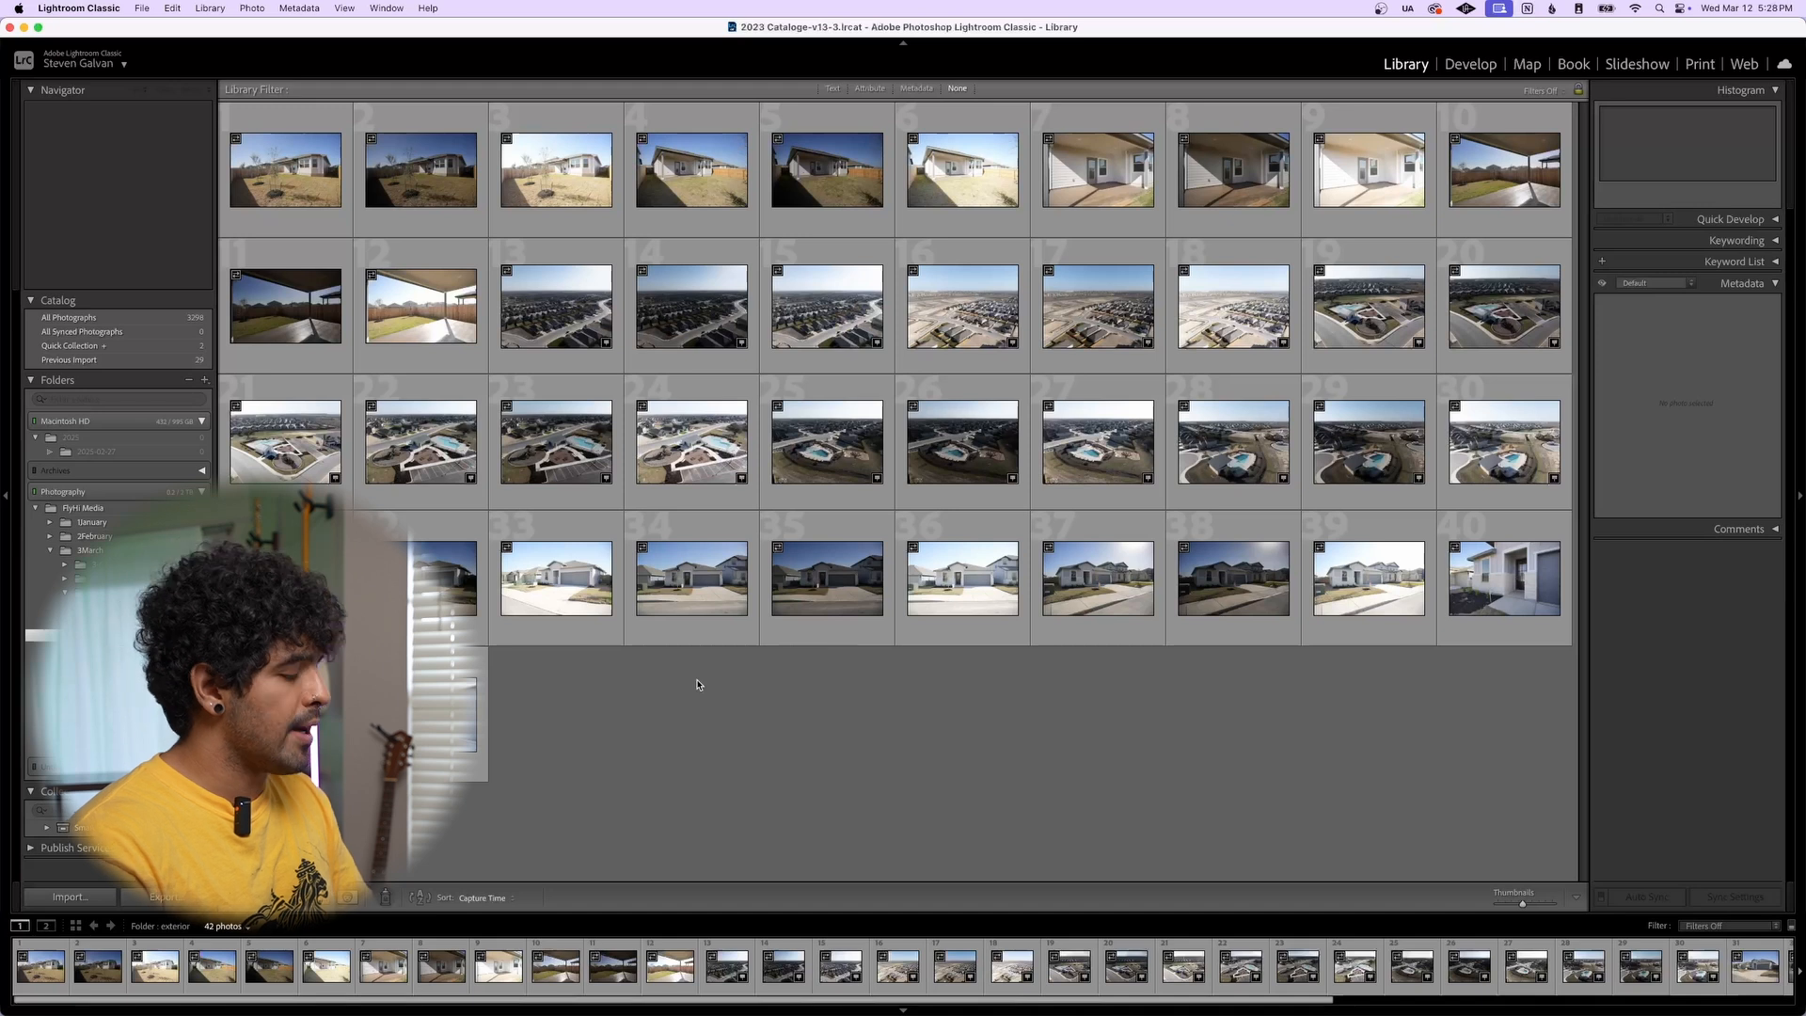
# Auto-stack all the exterior photos by capture time with 0:00:10 between stacks
pyautogui.press('super+a')
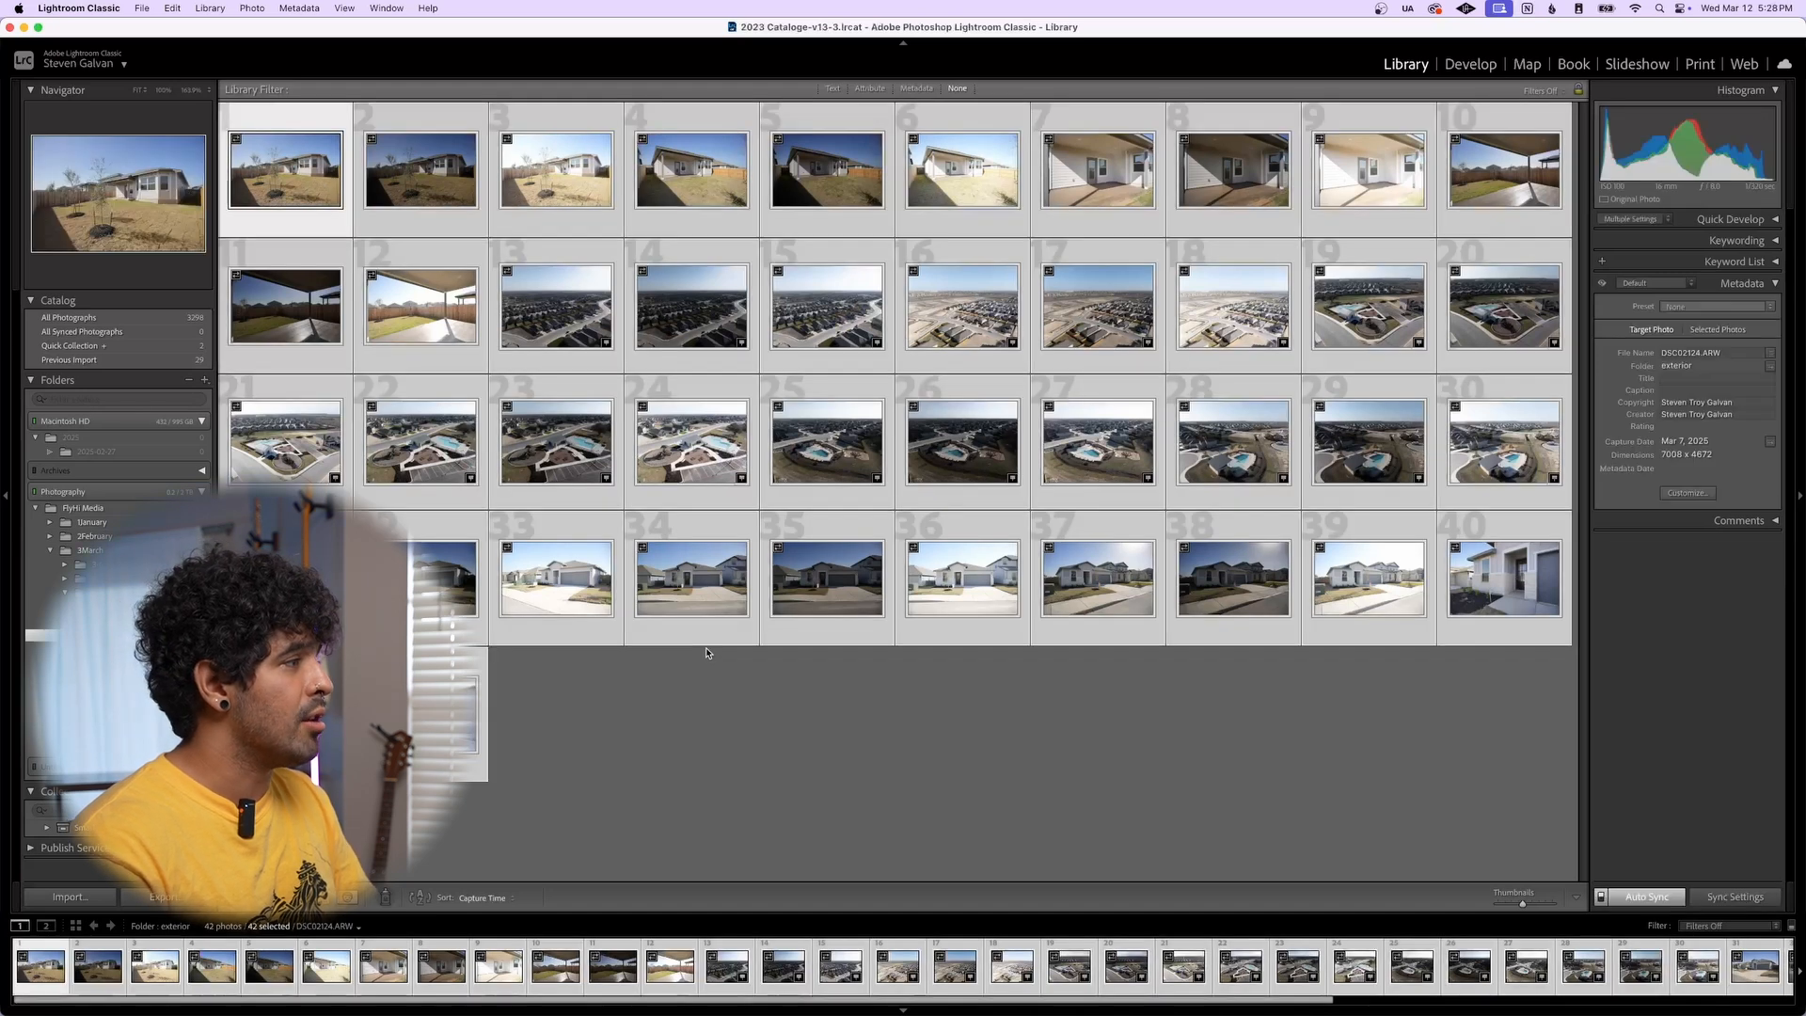
pyautogui.rightClick(696, 597)
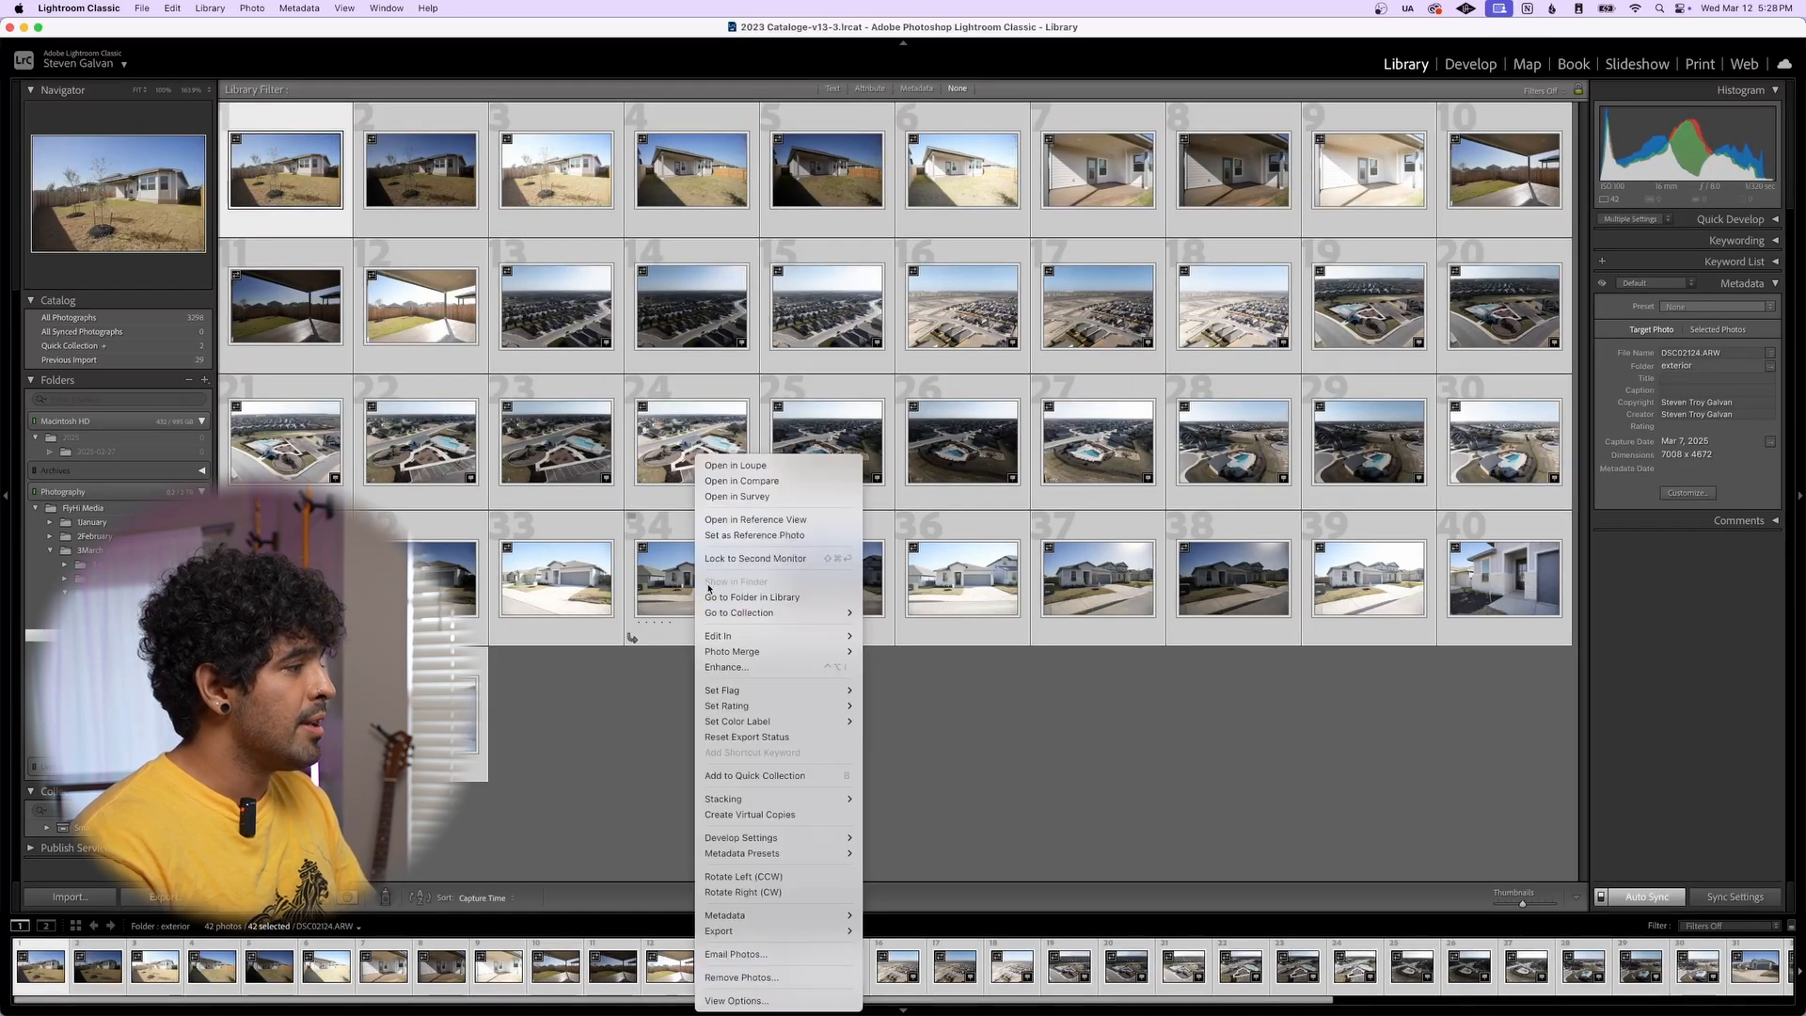
pyautogui.moveTo(781, 801)
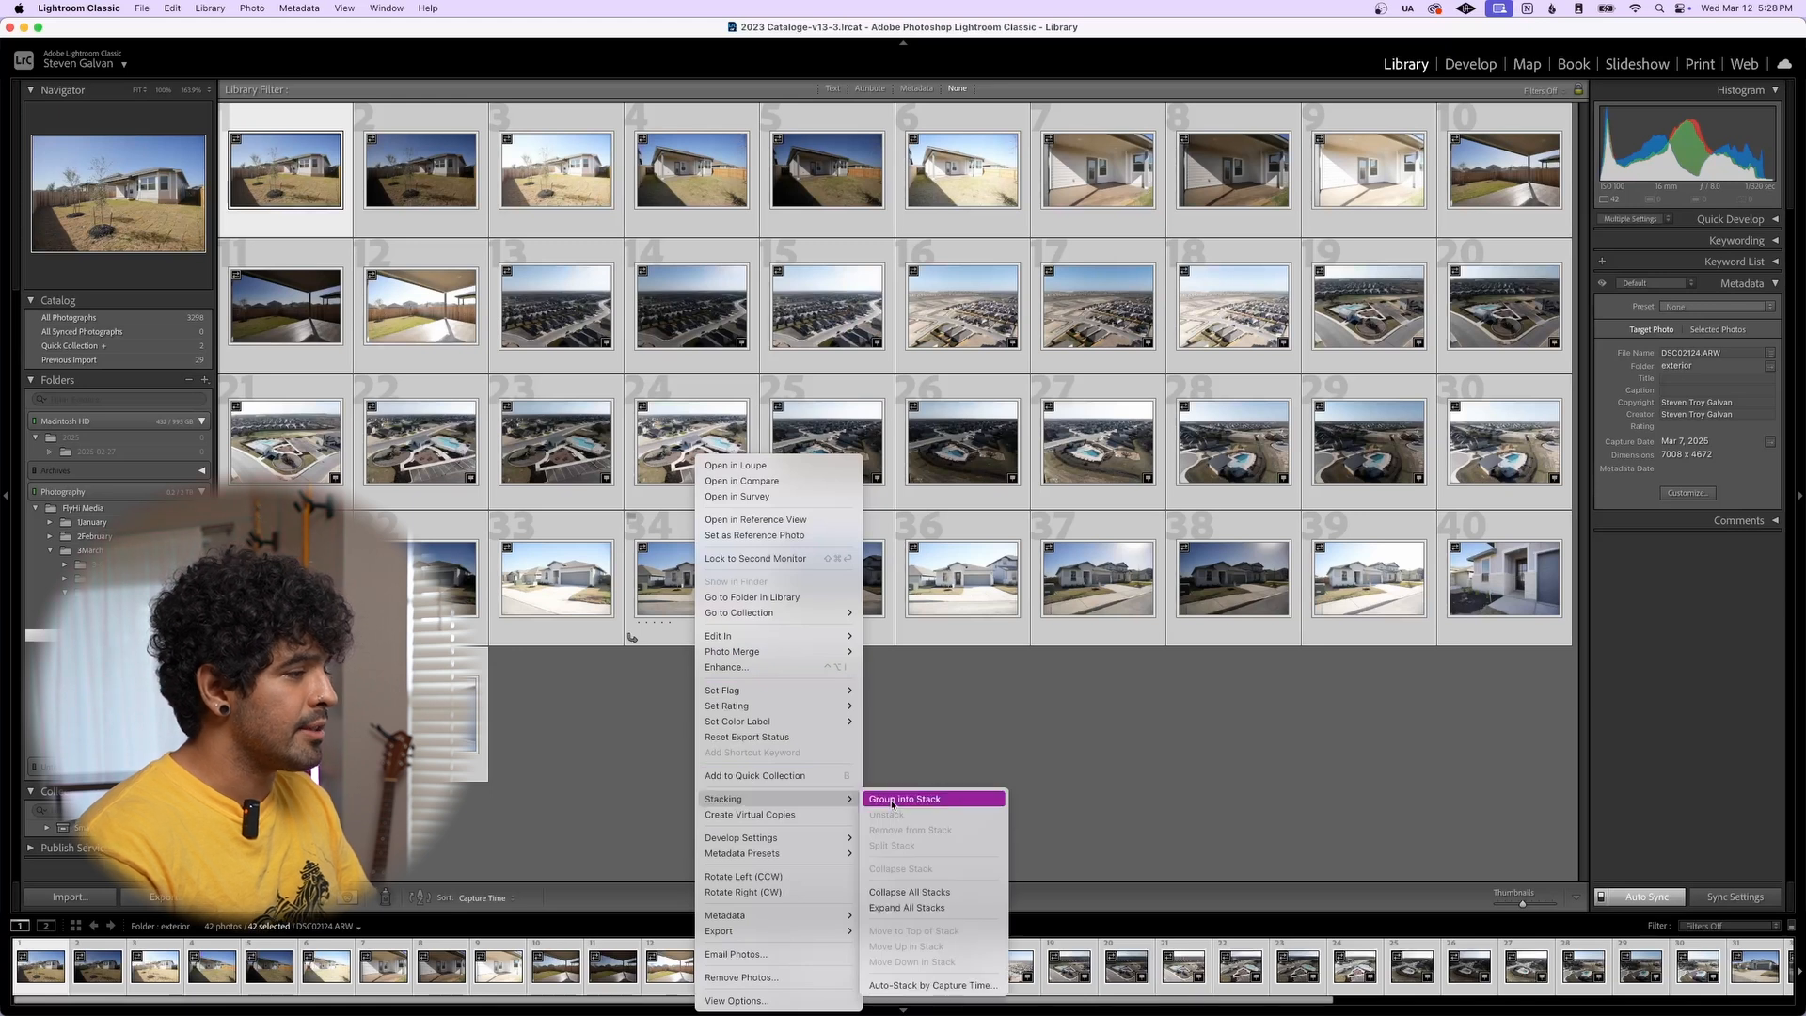
pyautogui.click(931, 985)
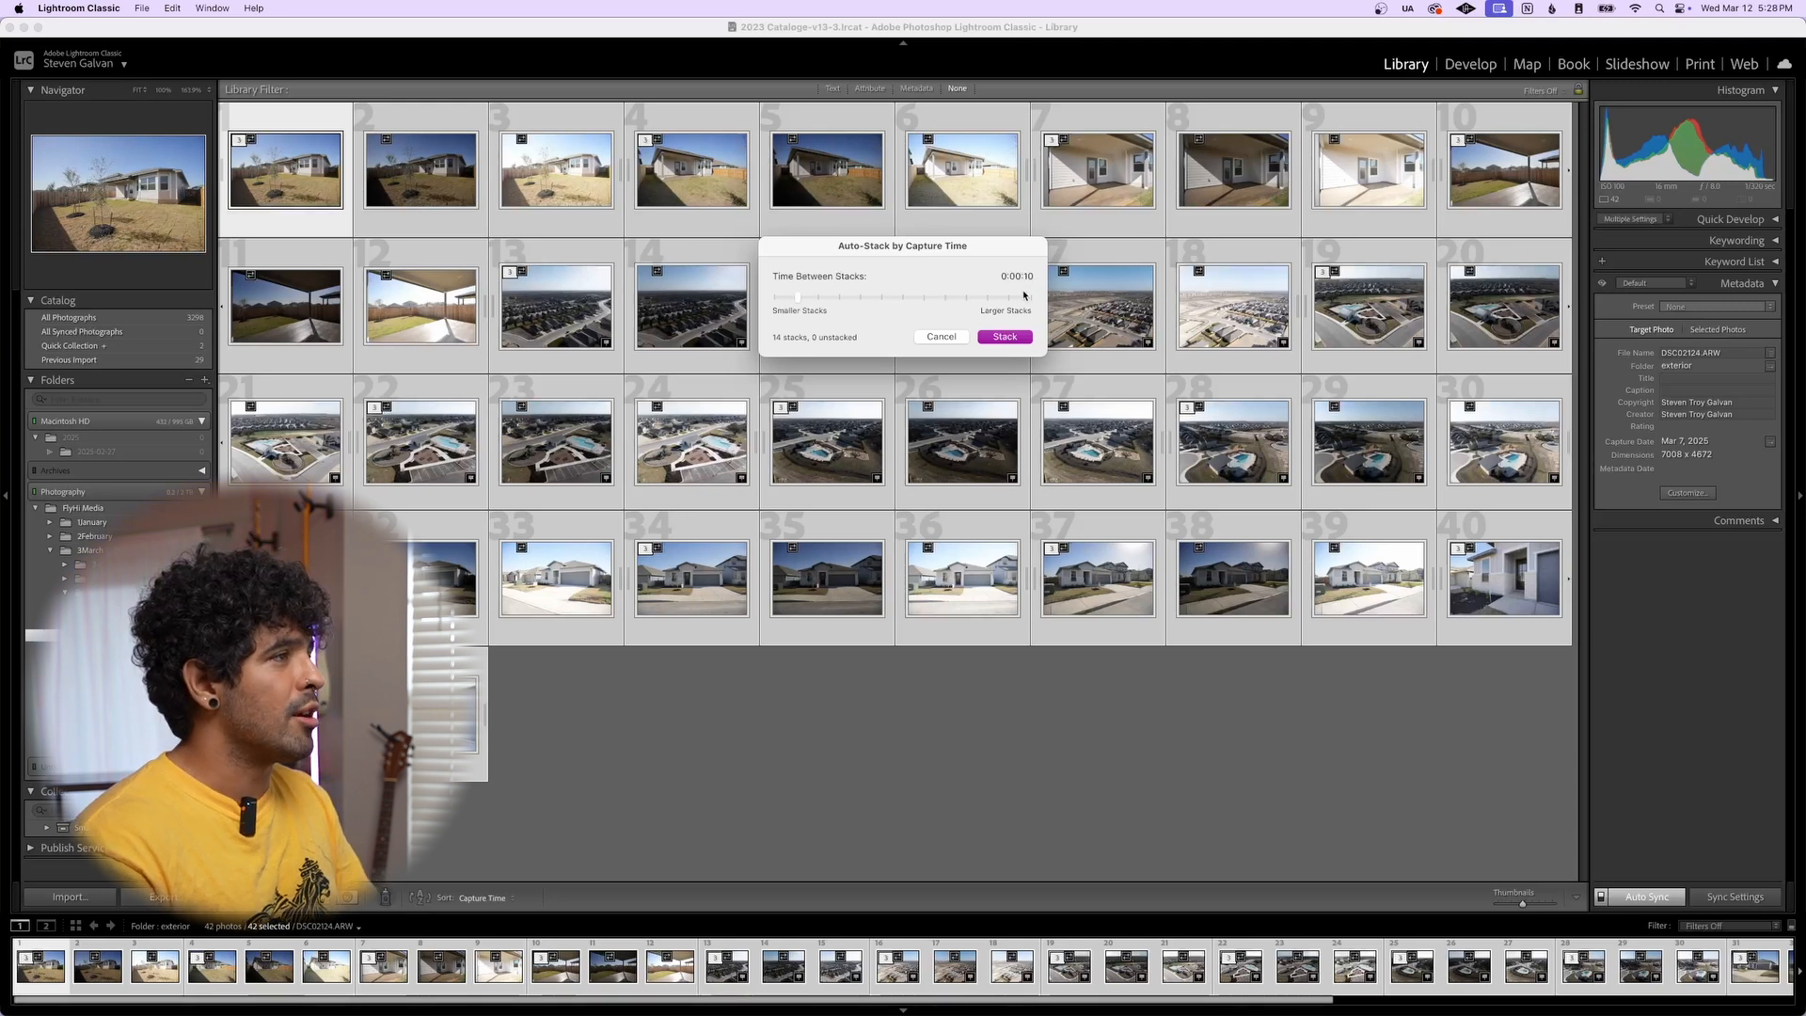
pyautogui.click(1006, 338)
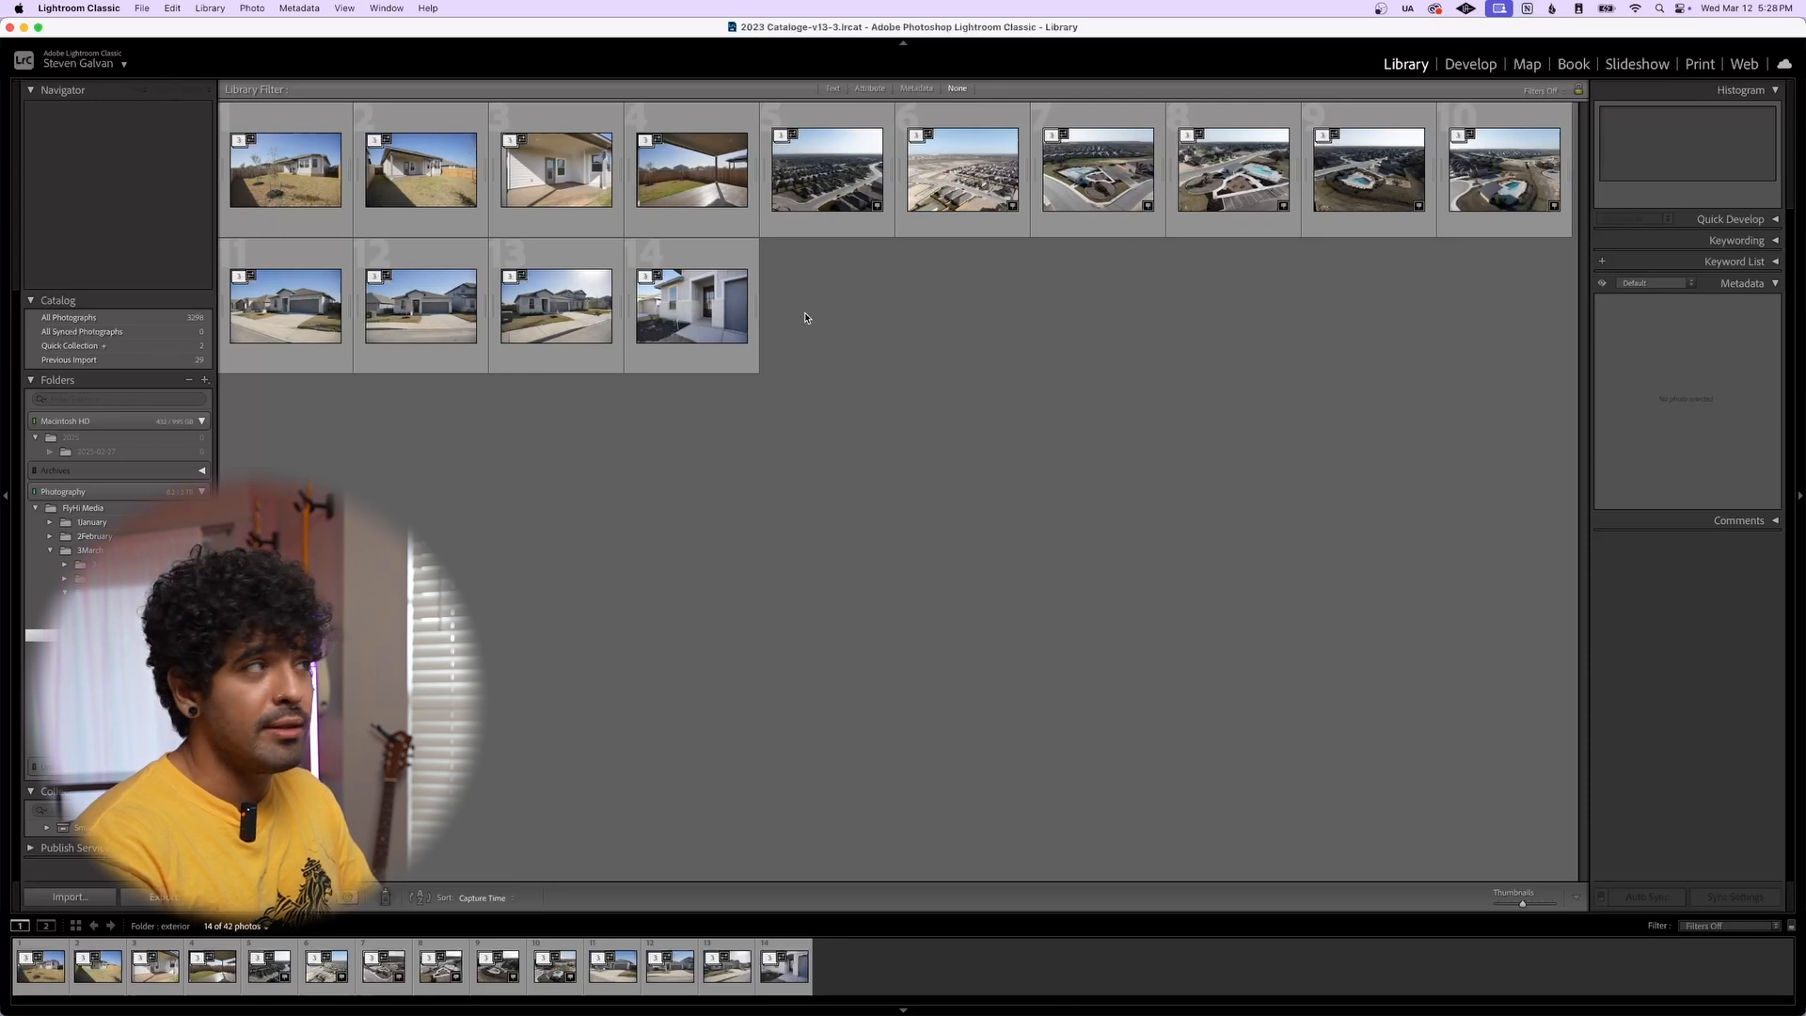
# Merge the bracketed exposures of every collapsed stack into HDR photos
pyautogui.press('super+a')
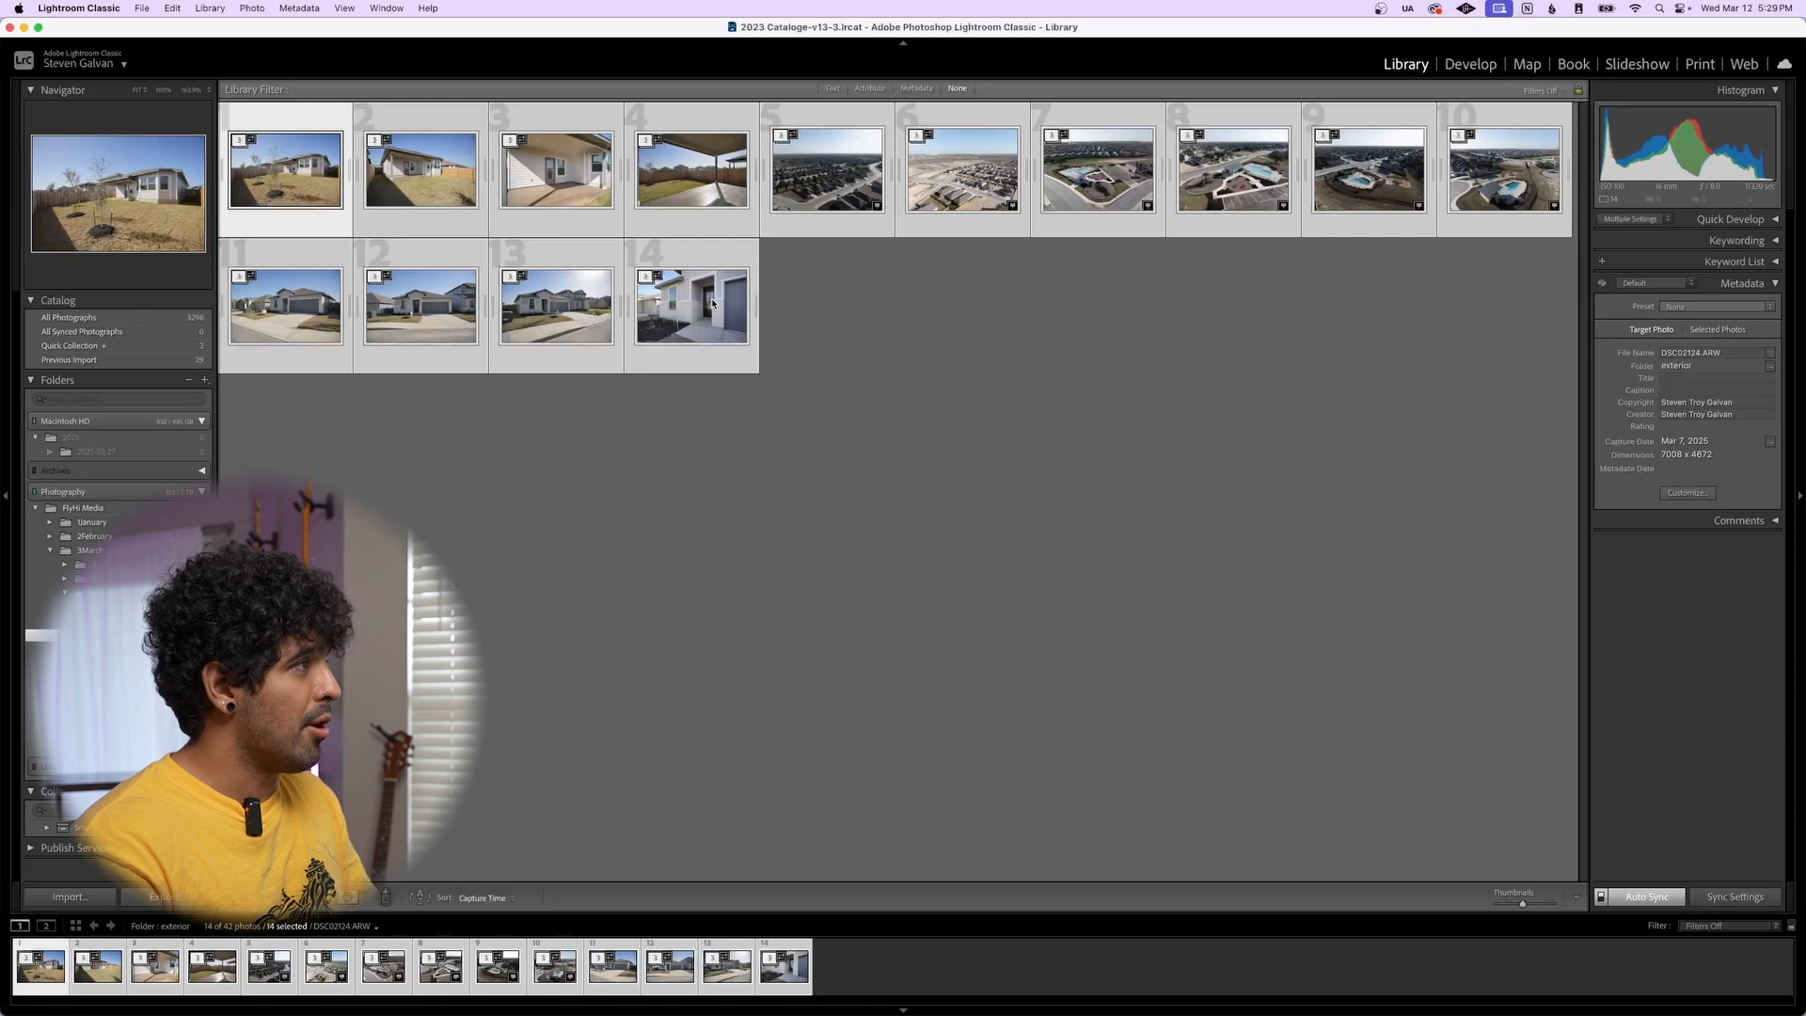
pyautogui.rightClick(705, 304)
pyautogui.moveTo(774, 488)
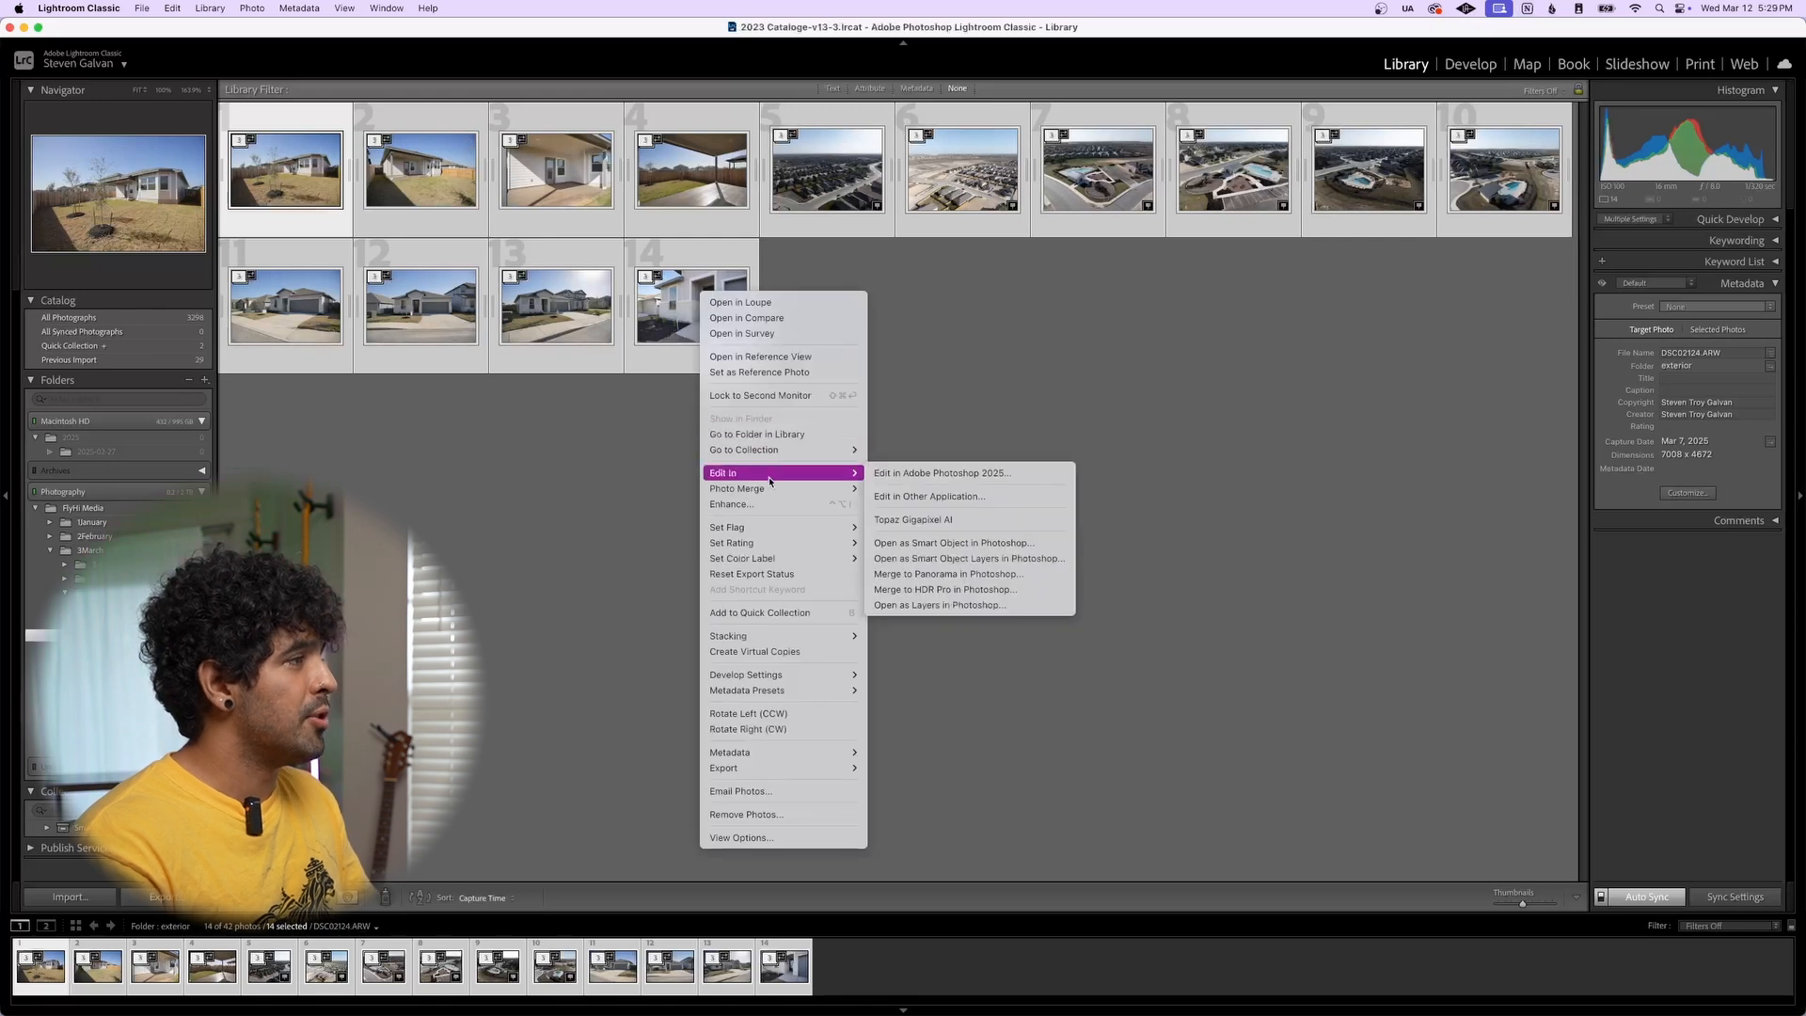
pyautogui.click(887, 489)
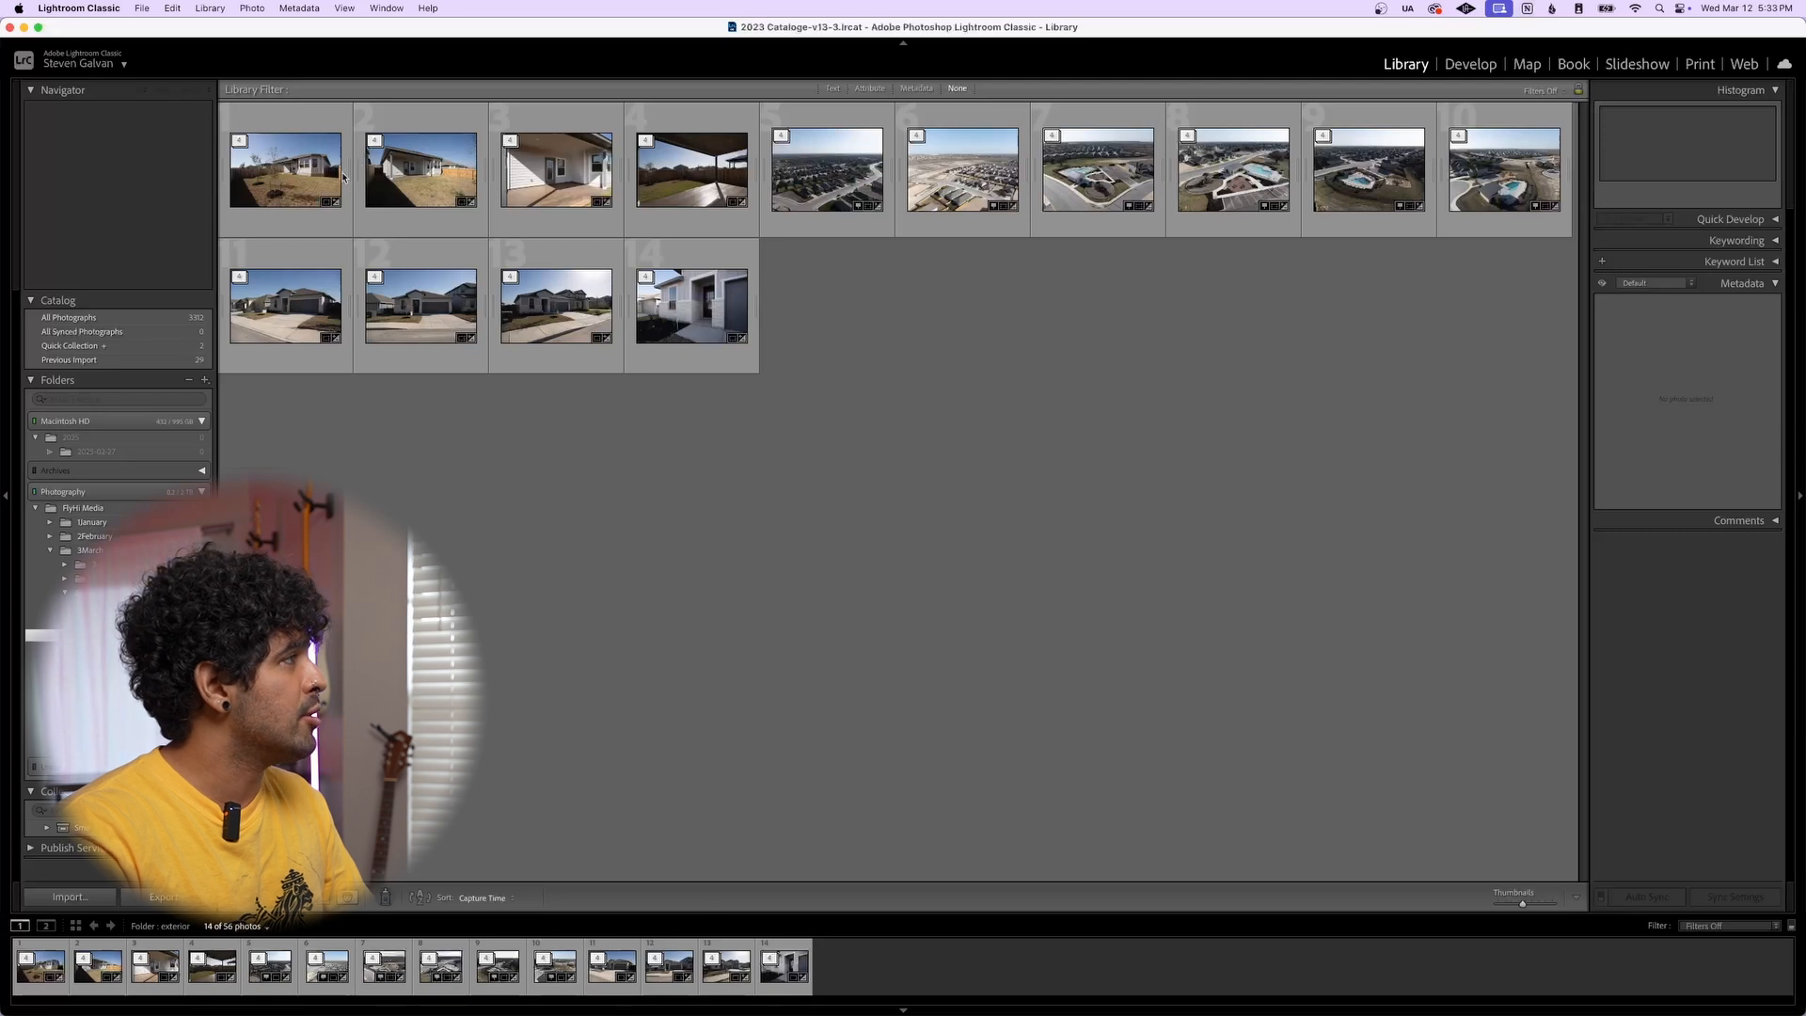
# Open the first HDR backyard photo for developing and apply the Exterior Preset
pyautogui.click(303, 161)
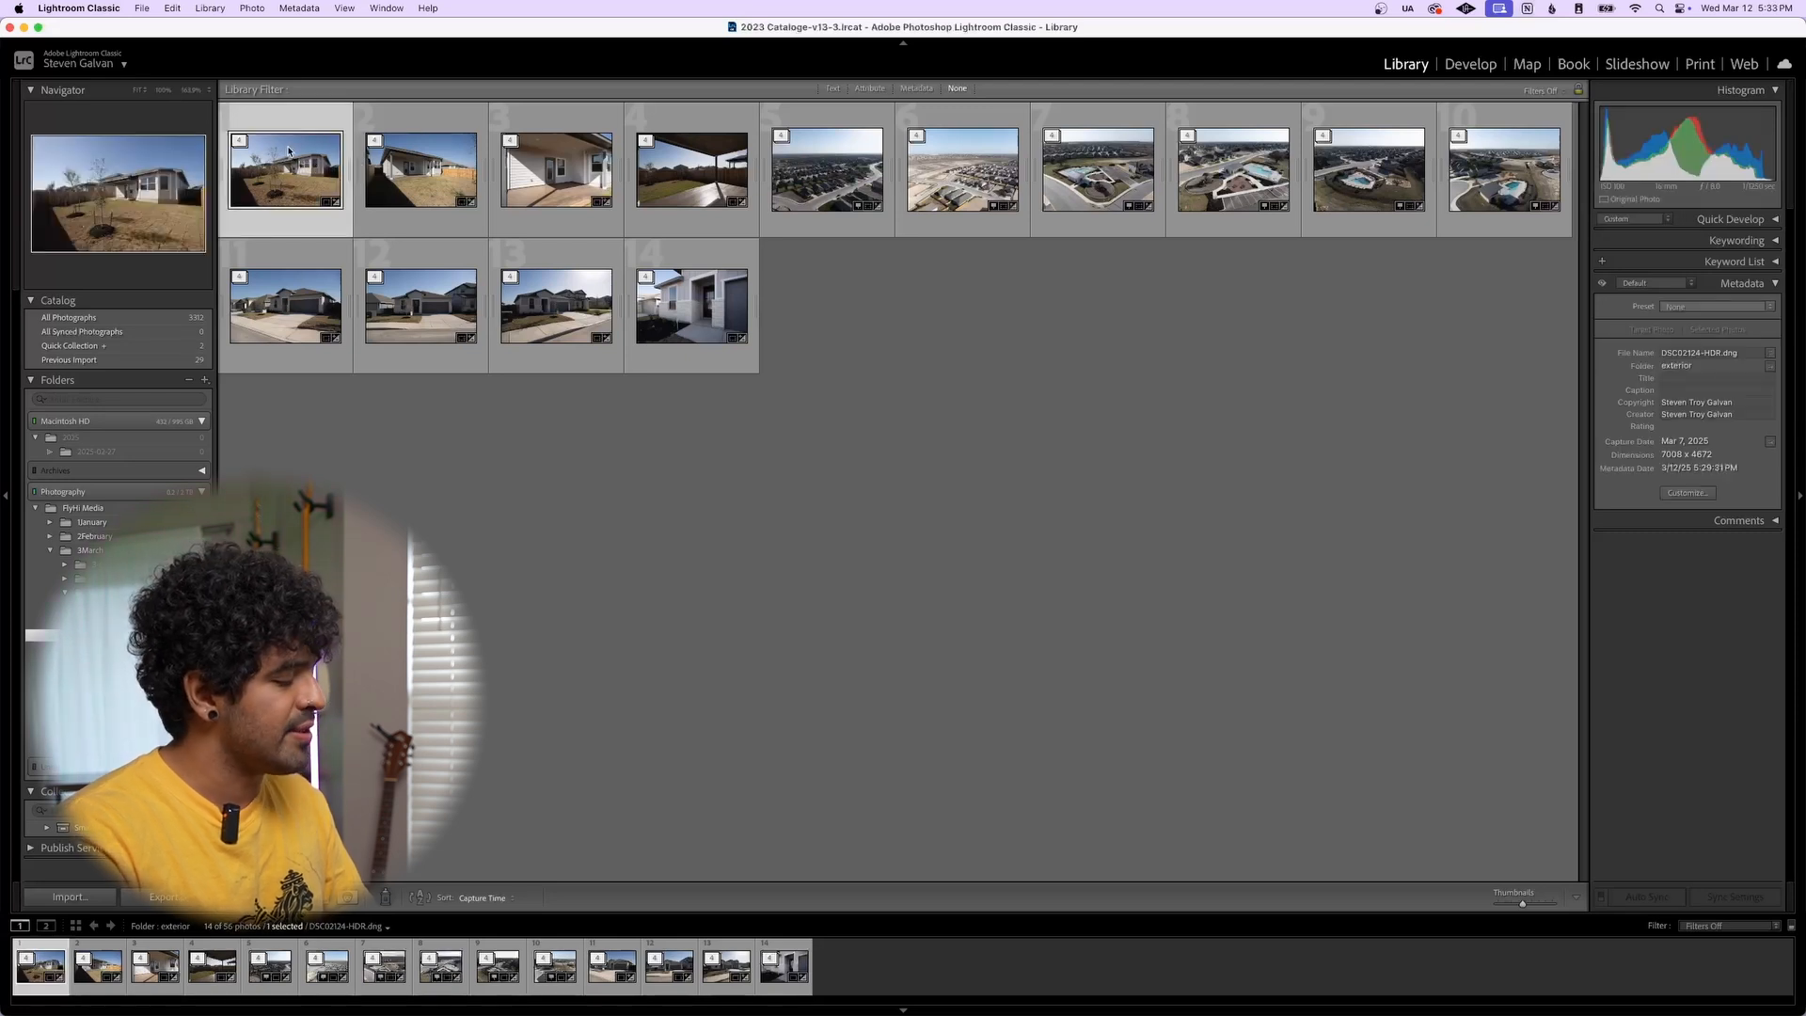
pyautogui.press('d')
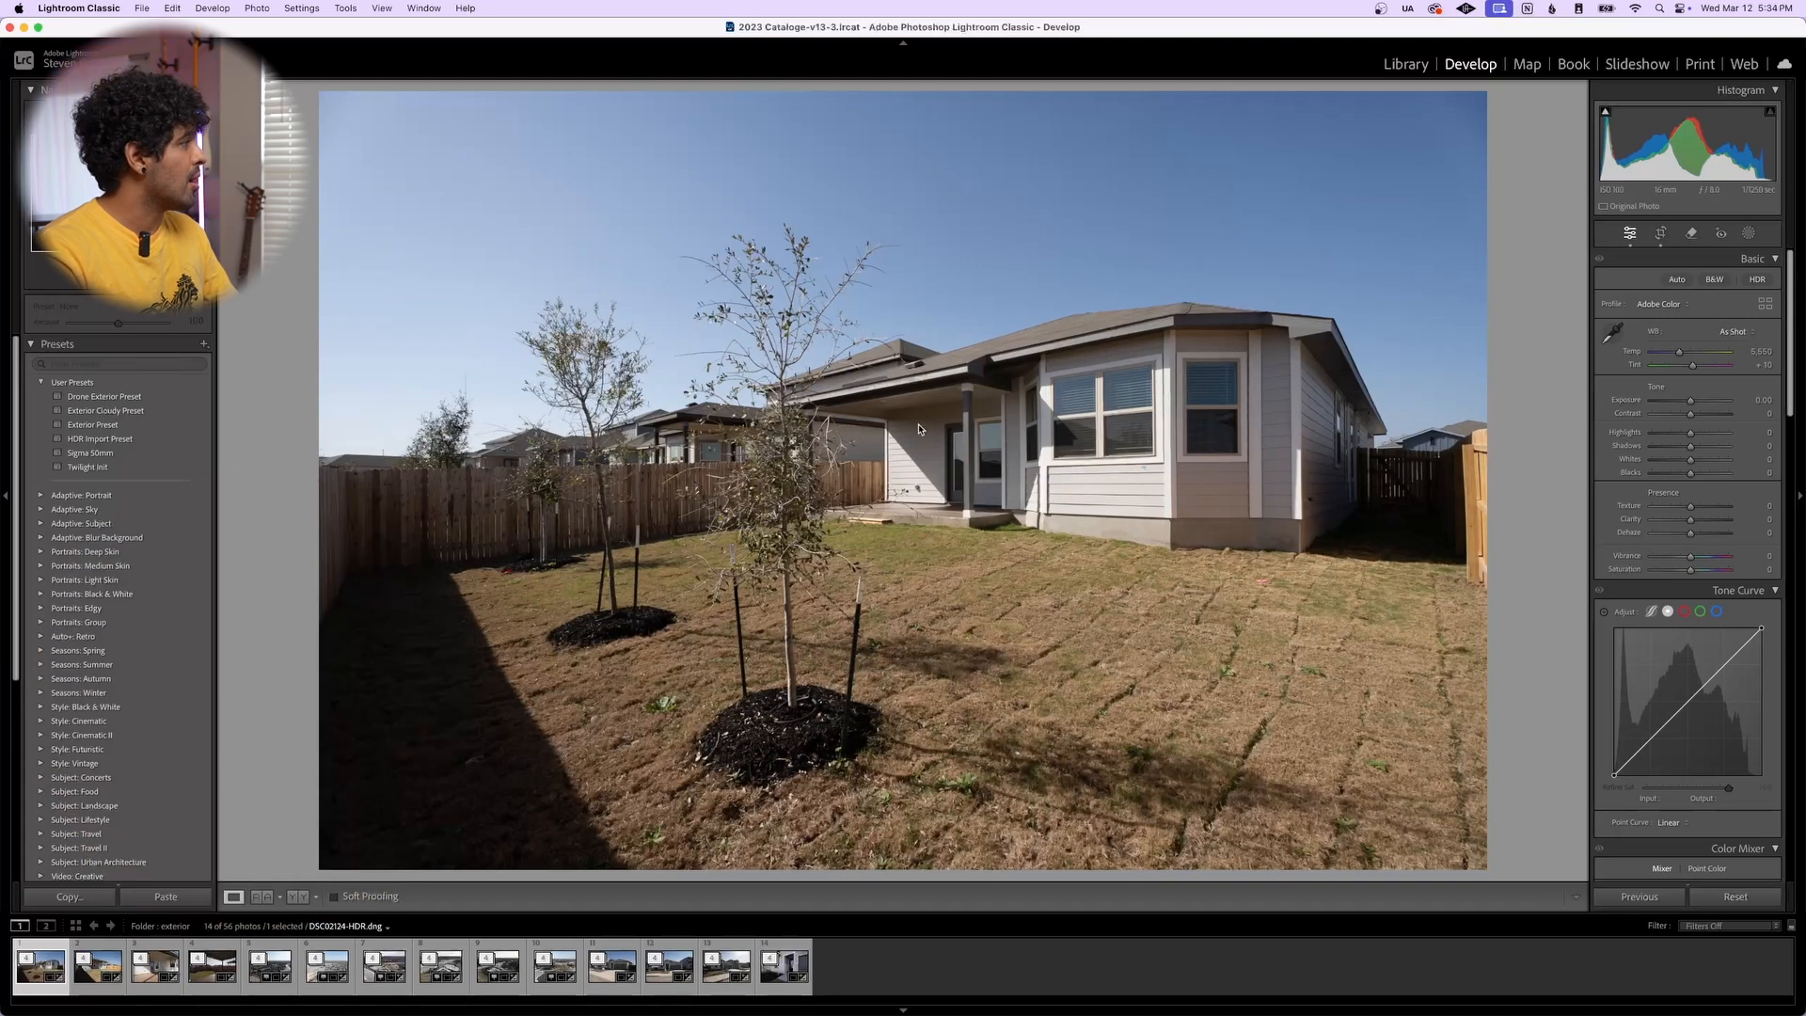
pyautogui.click(177, 427)
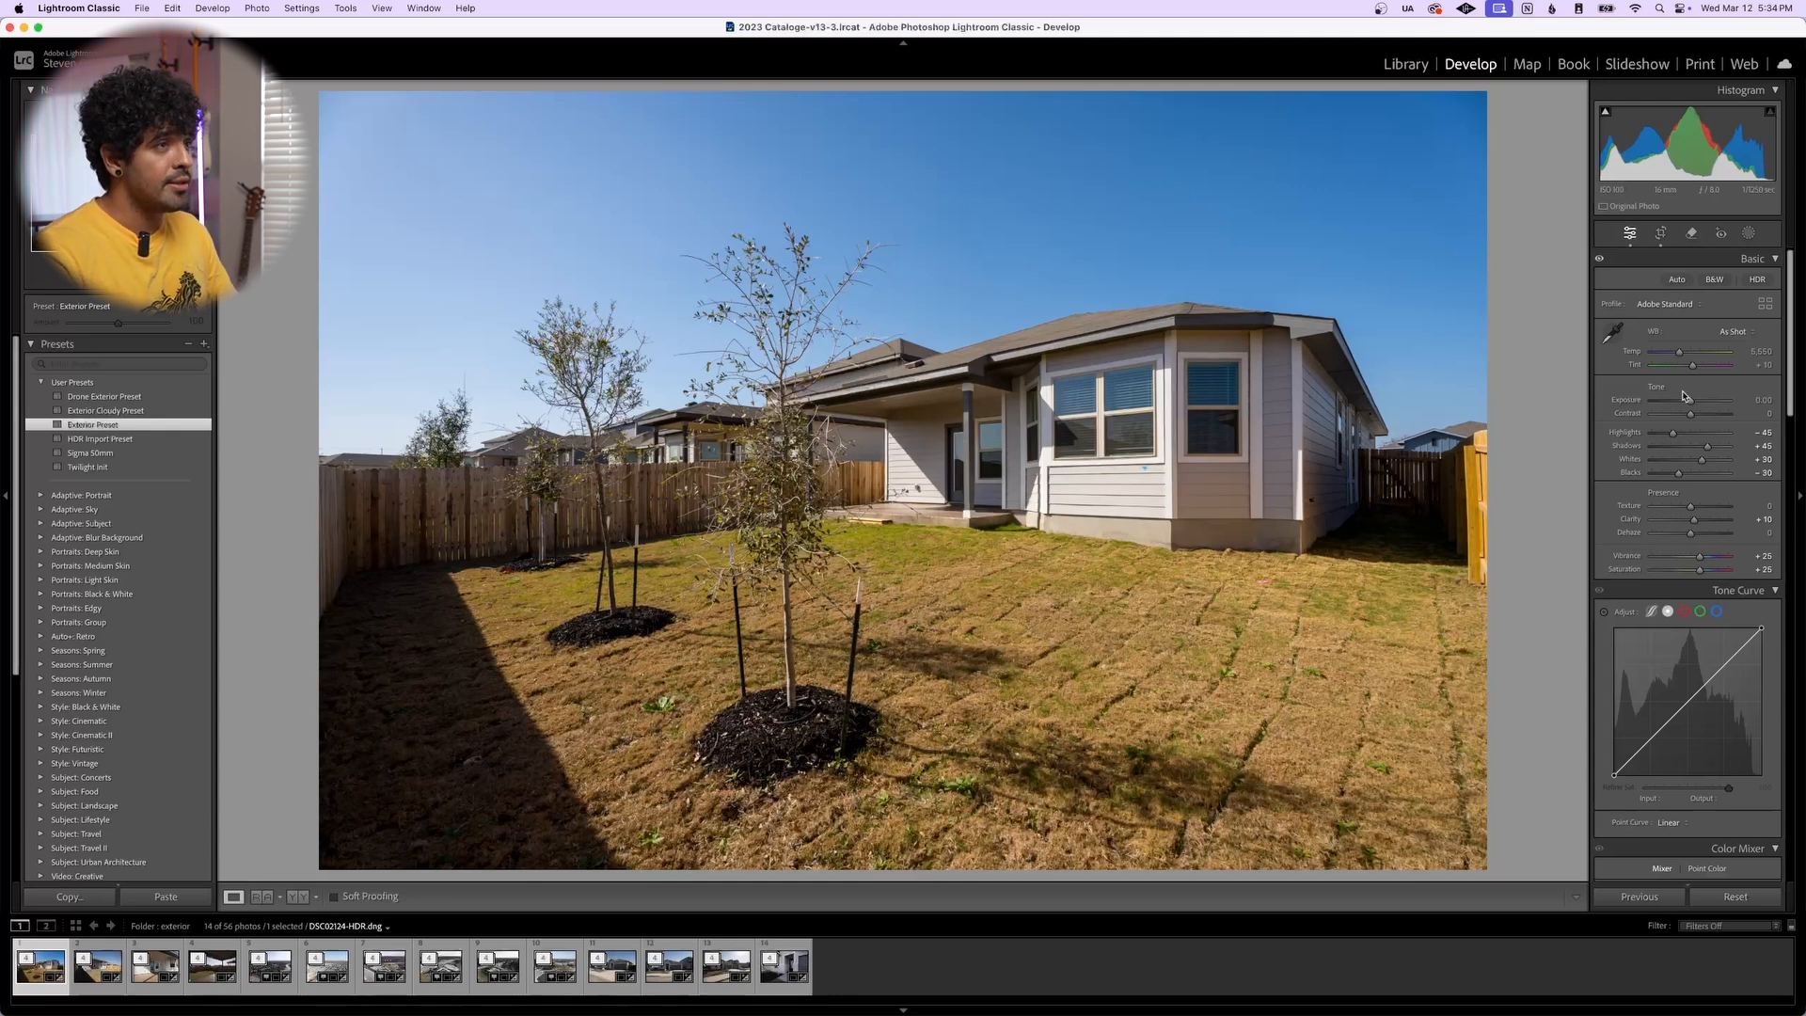
# Examine the profile, tone, presence, sharpening, lens correction and transform settings applied by the preset
pyautogui.click(1686, 306)
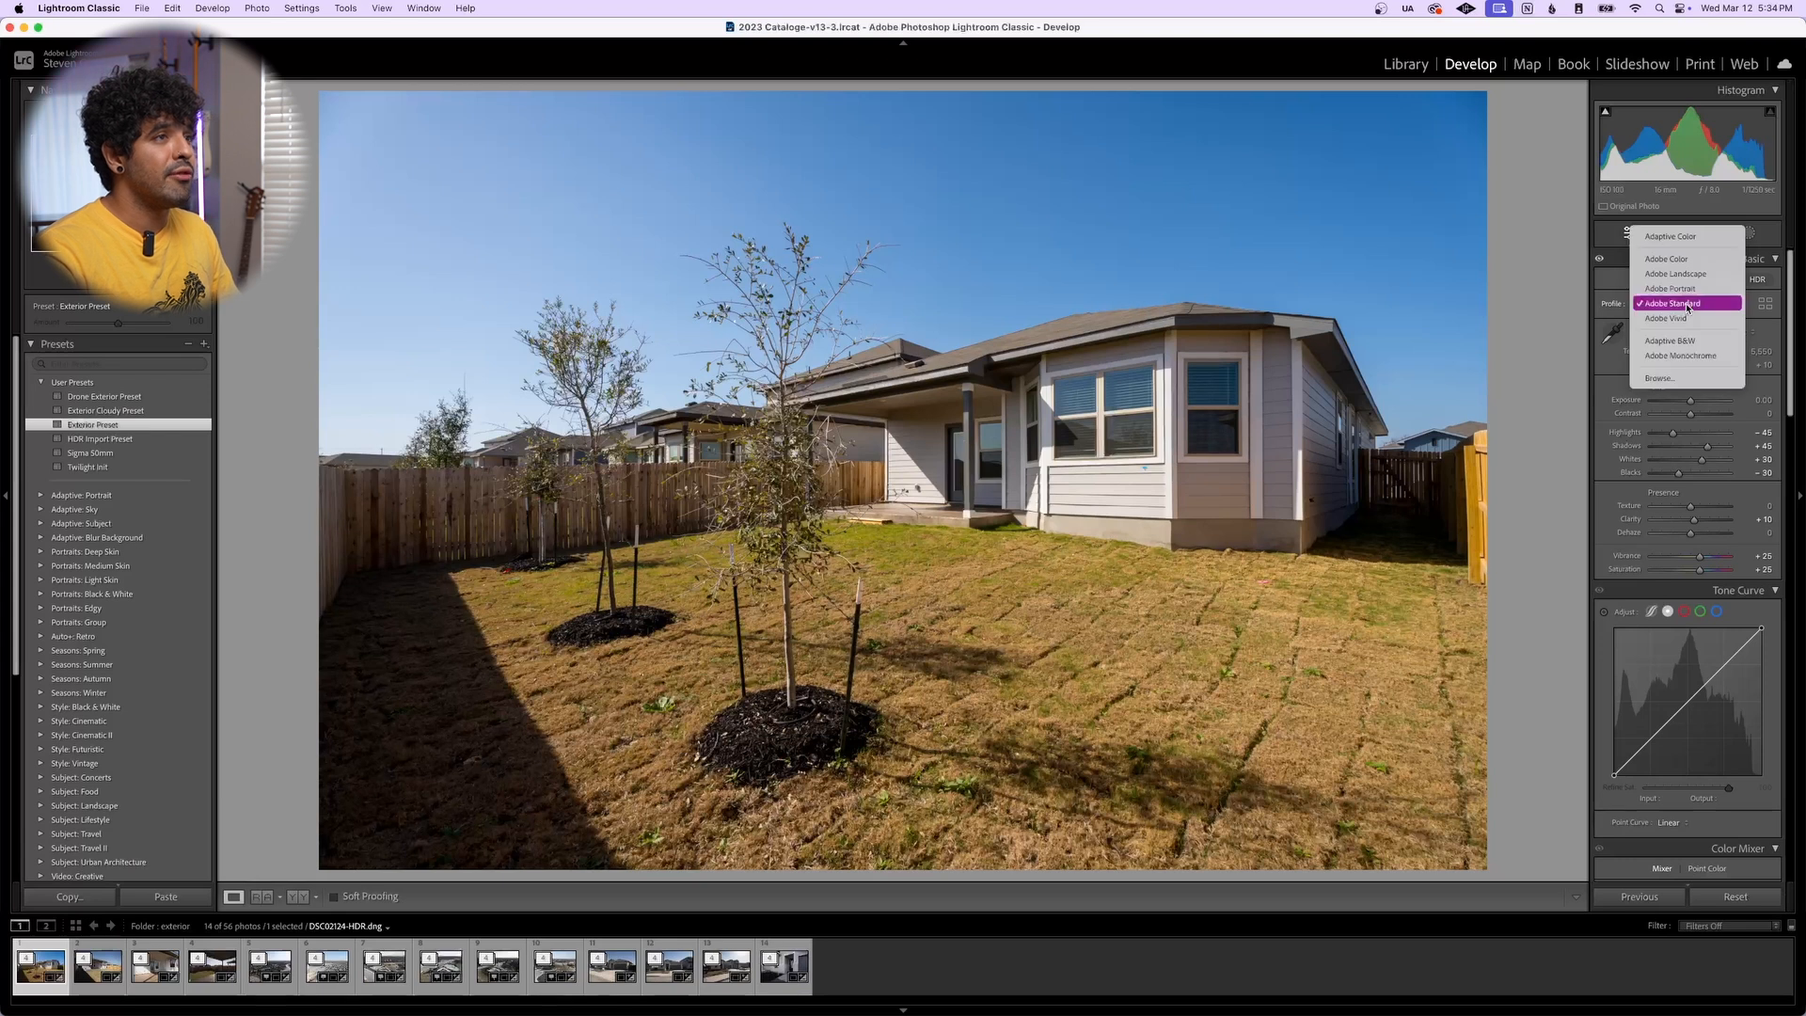
pyautogui.click(1695, 304)
pyautogui.scroll(-1, 1696, 339)
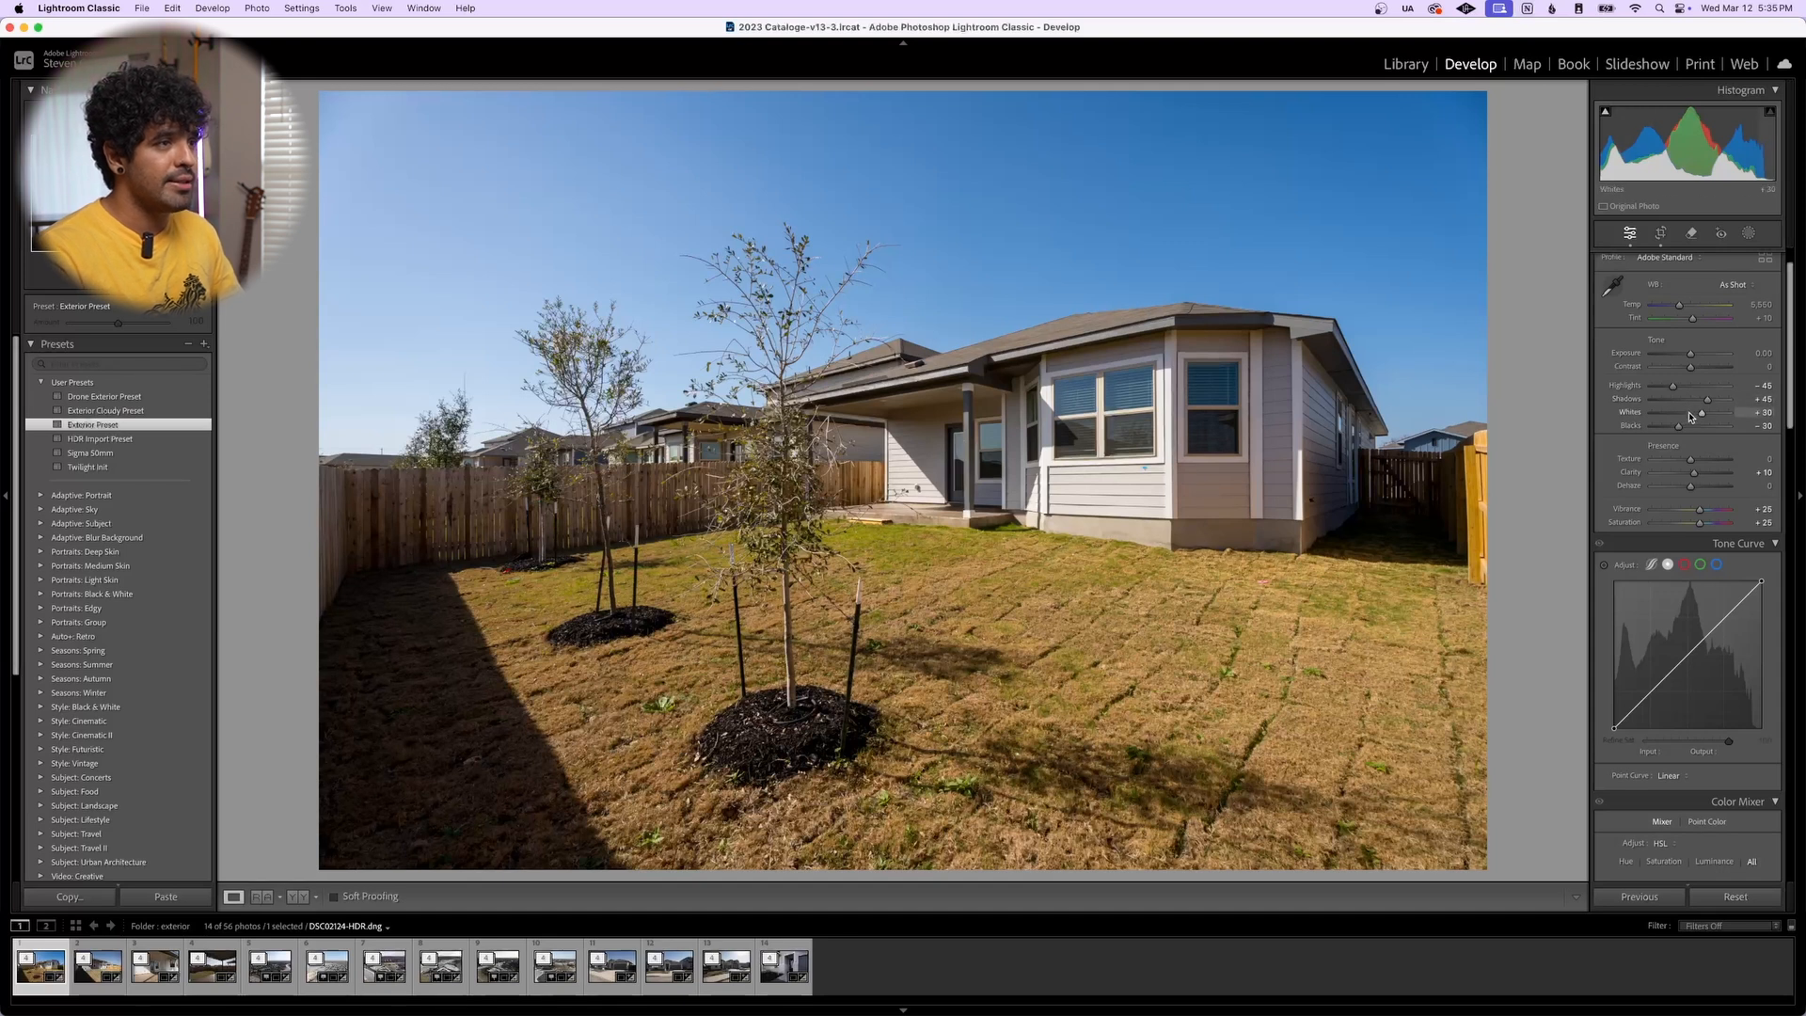
pyautogui.scroll(-1, 1694, 414)
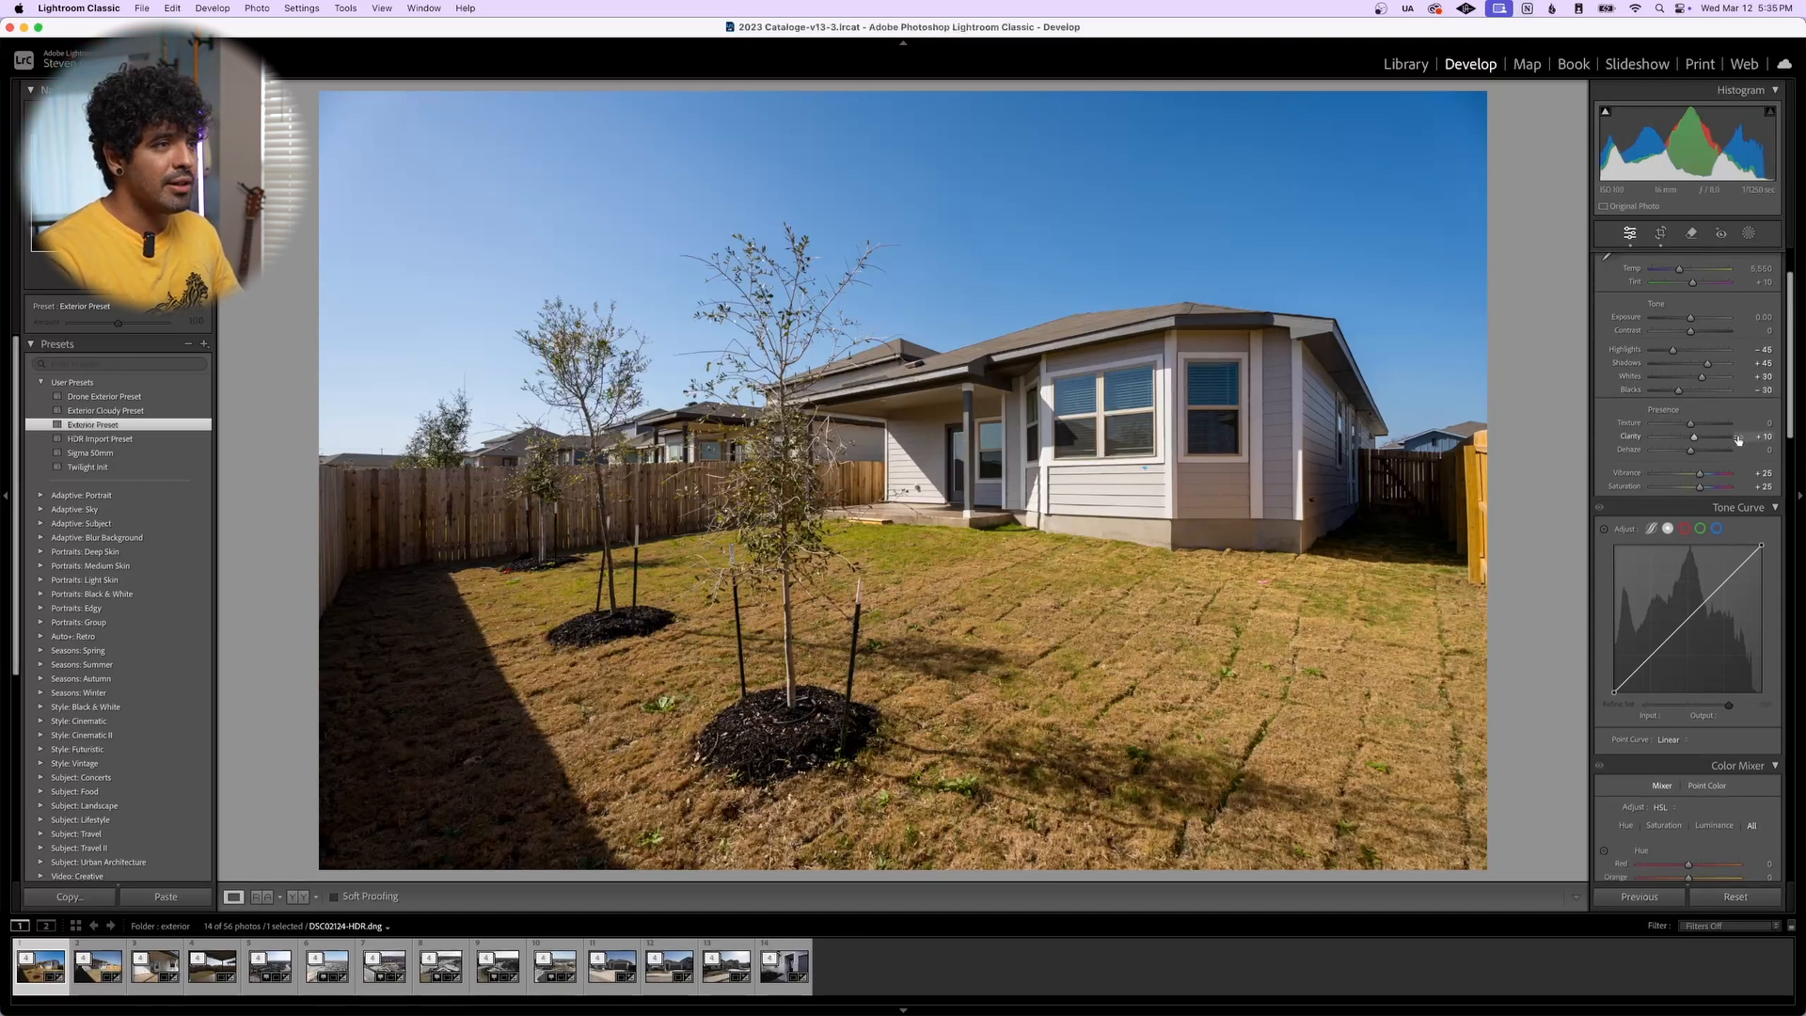
pyautogui.scroll(-1, 1707, 439)
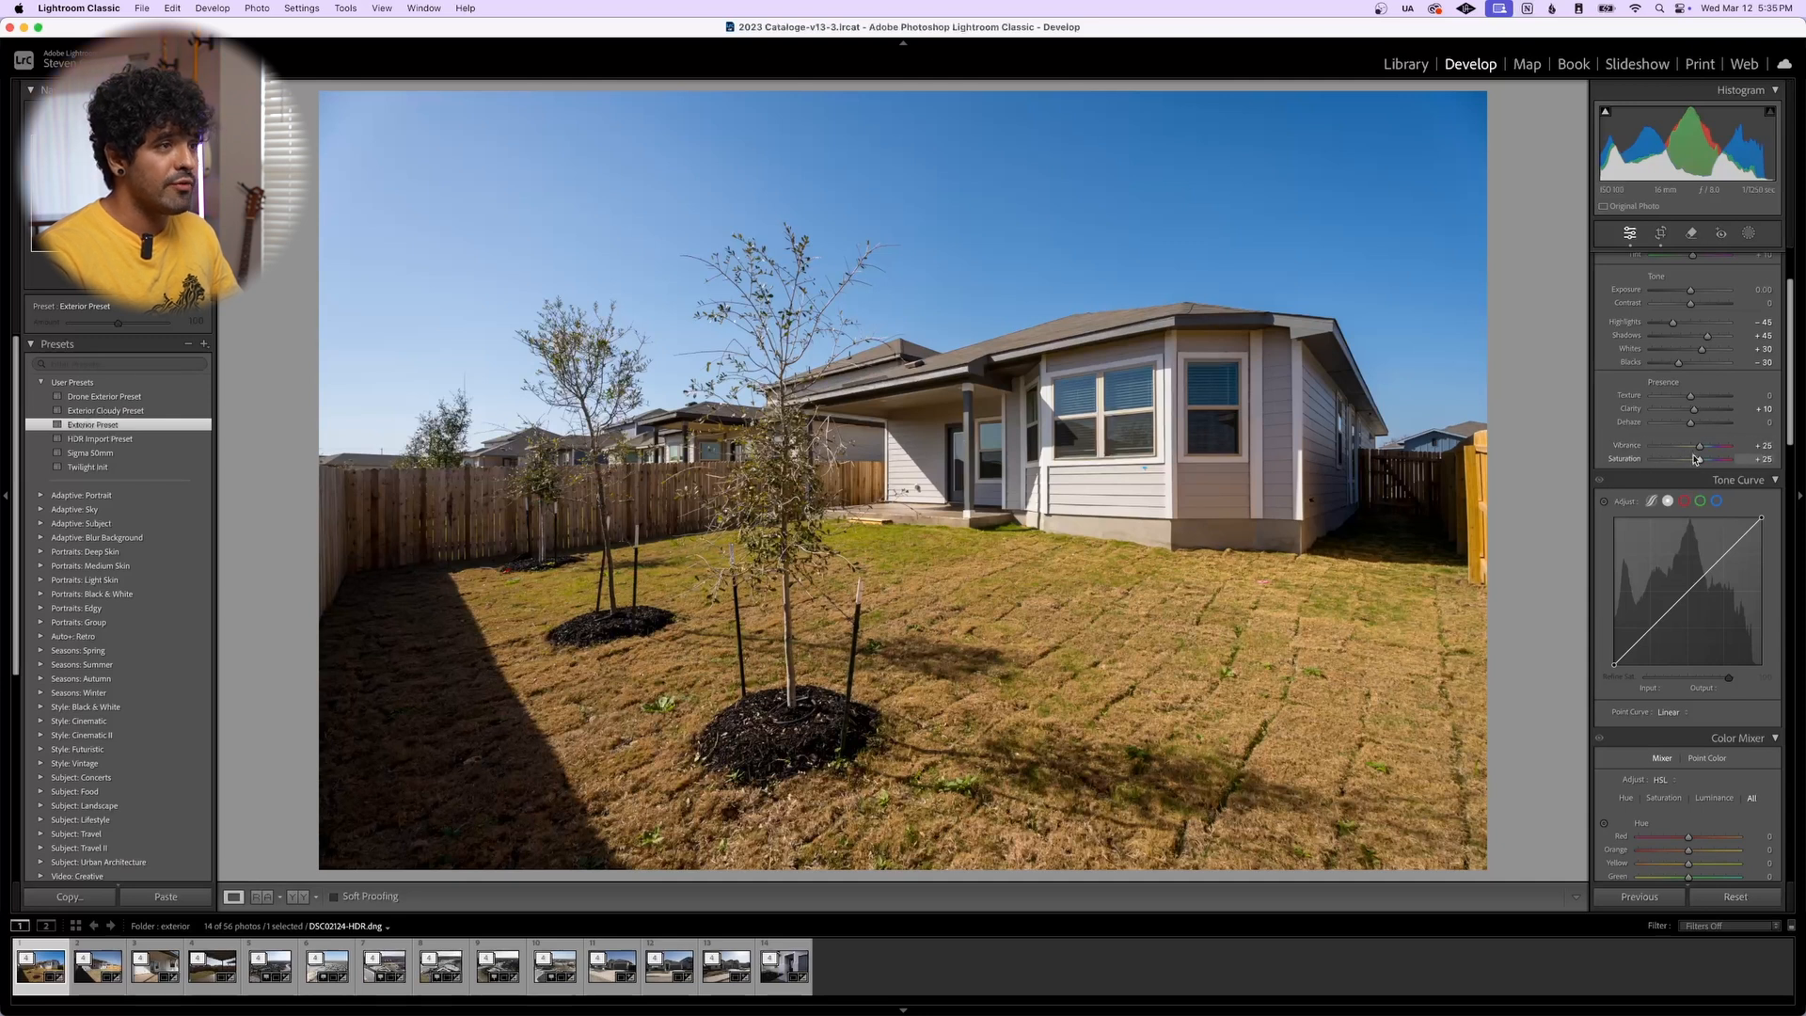
pyautogui.scroll(-20, 1693, 458)
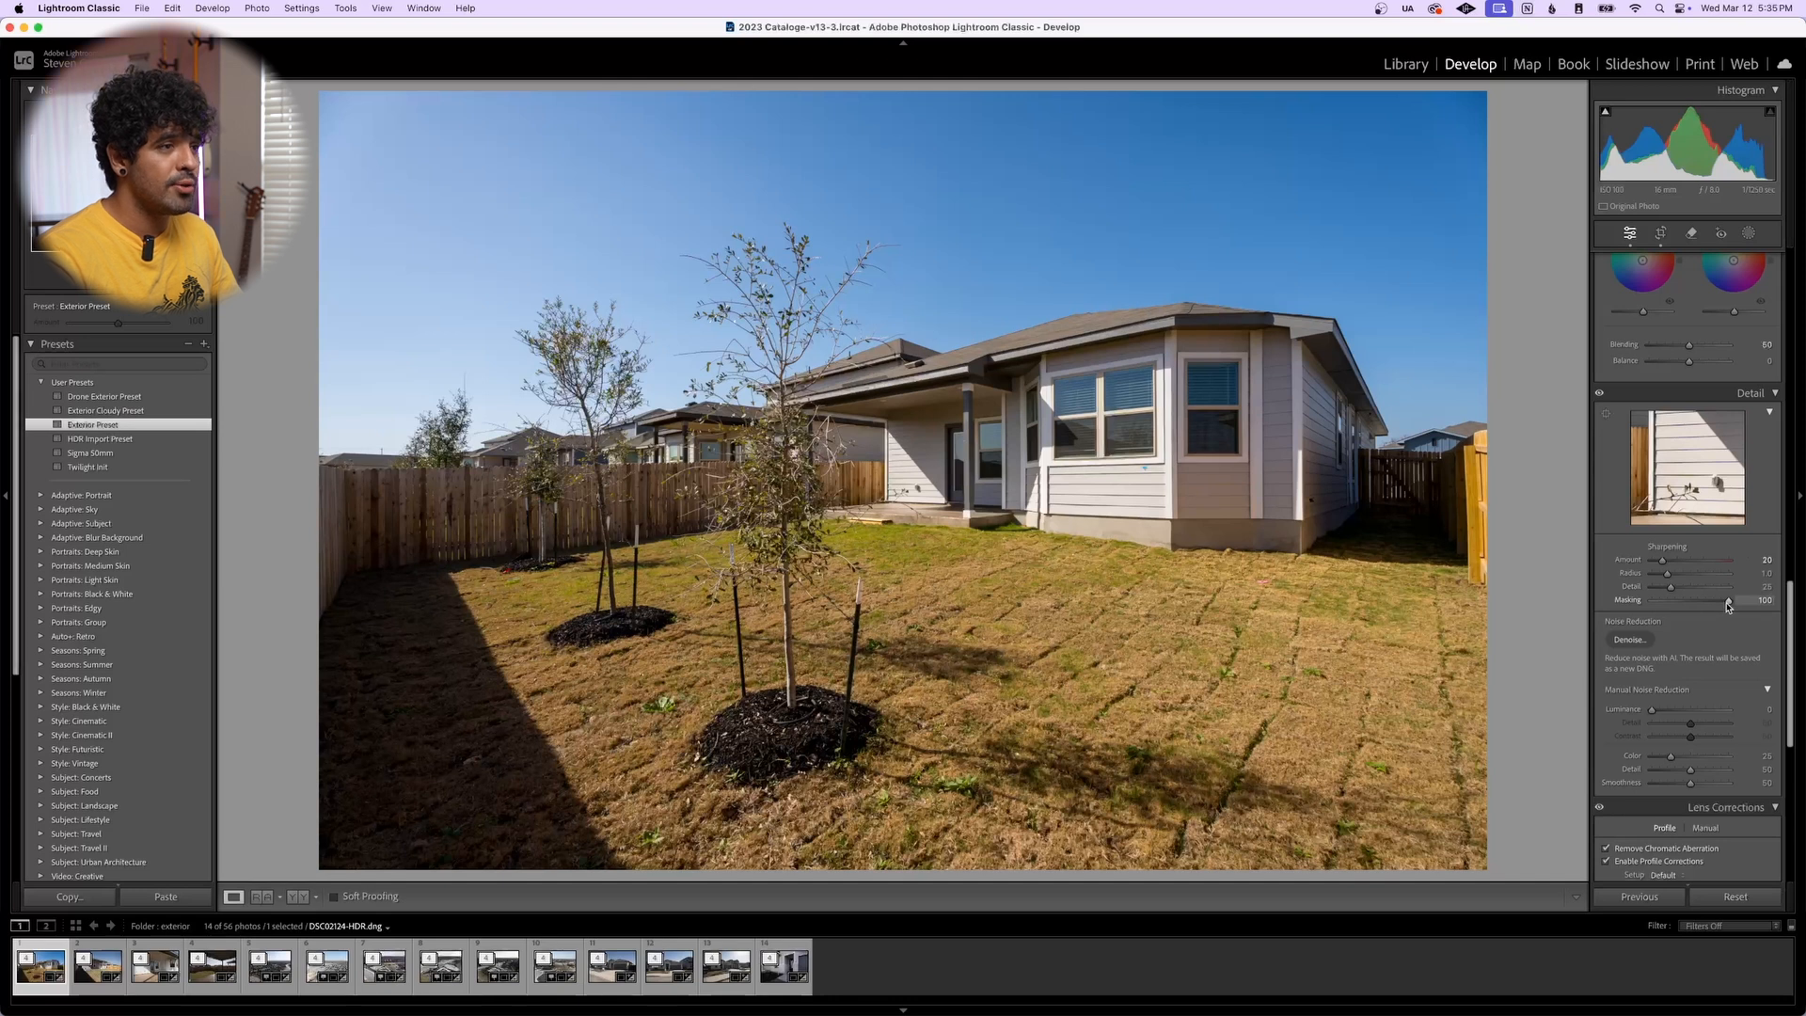
pyautogui.scroll(-14, 1693, 527)
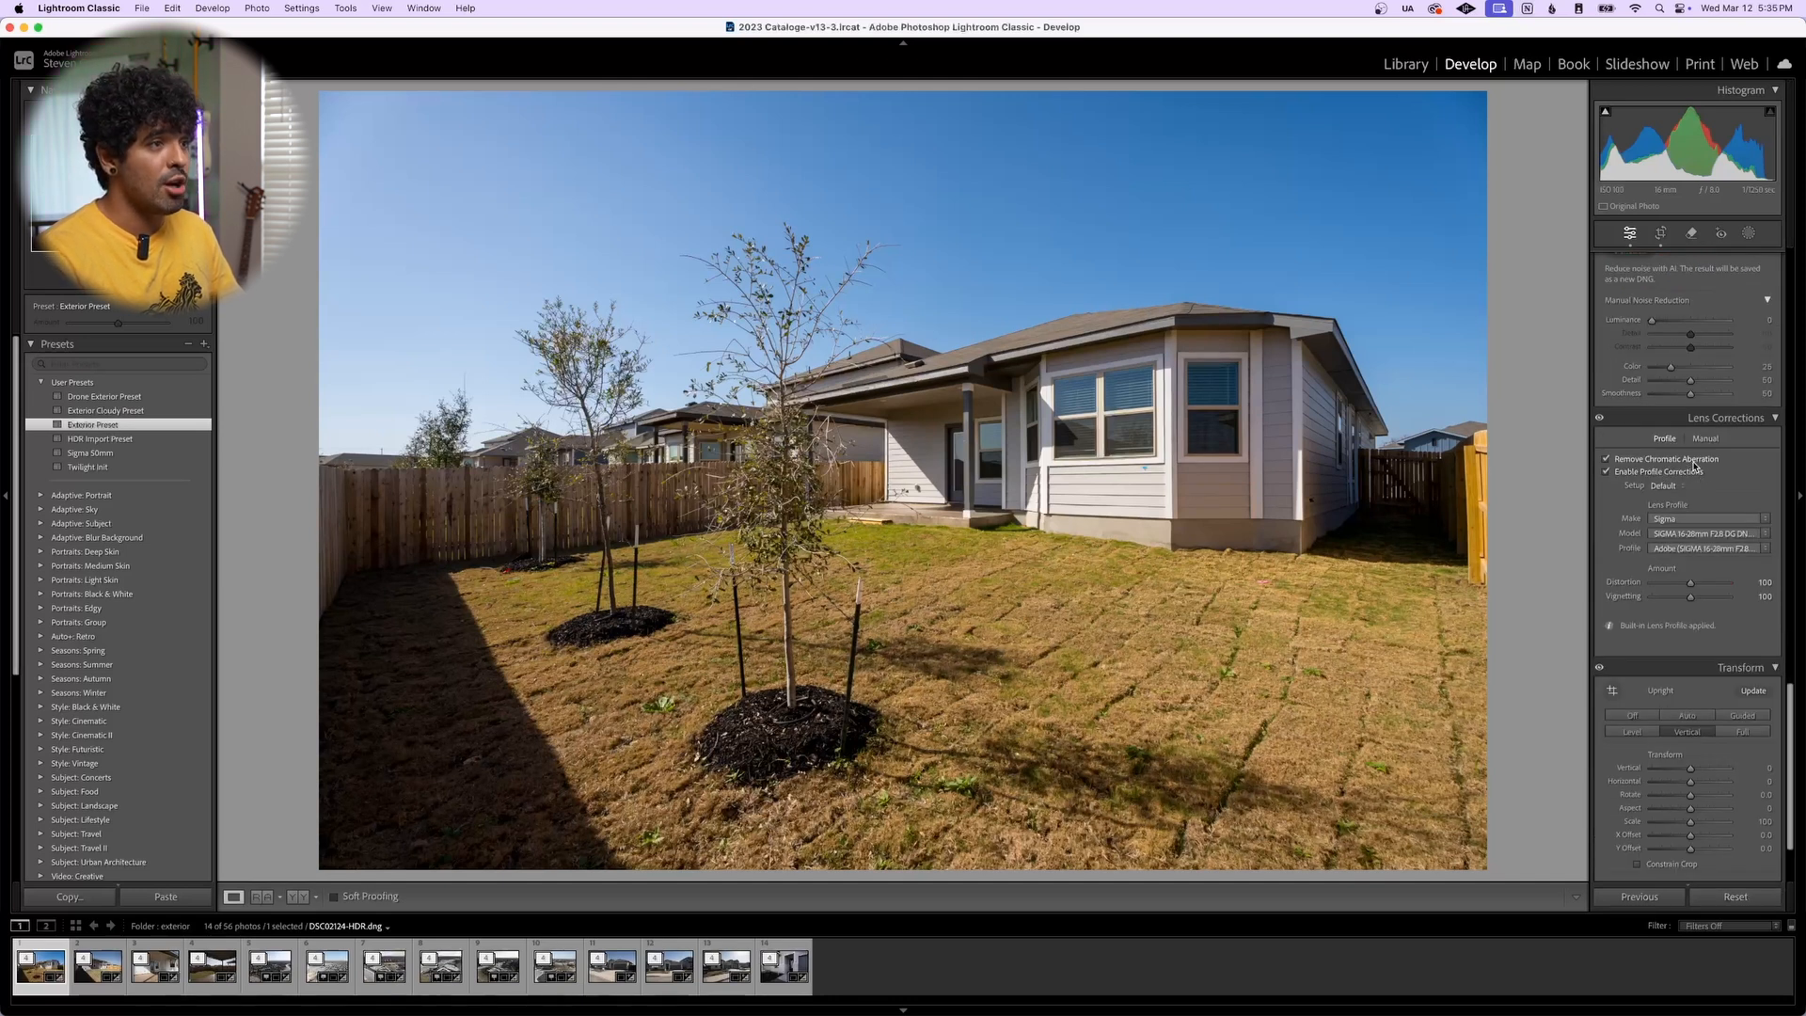
pyautogui.scroll(-4, 1698, 629)
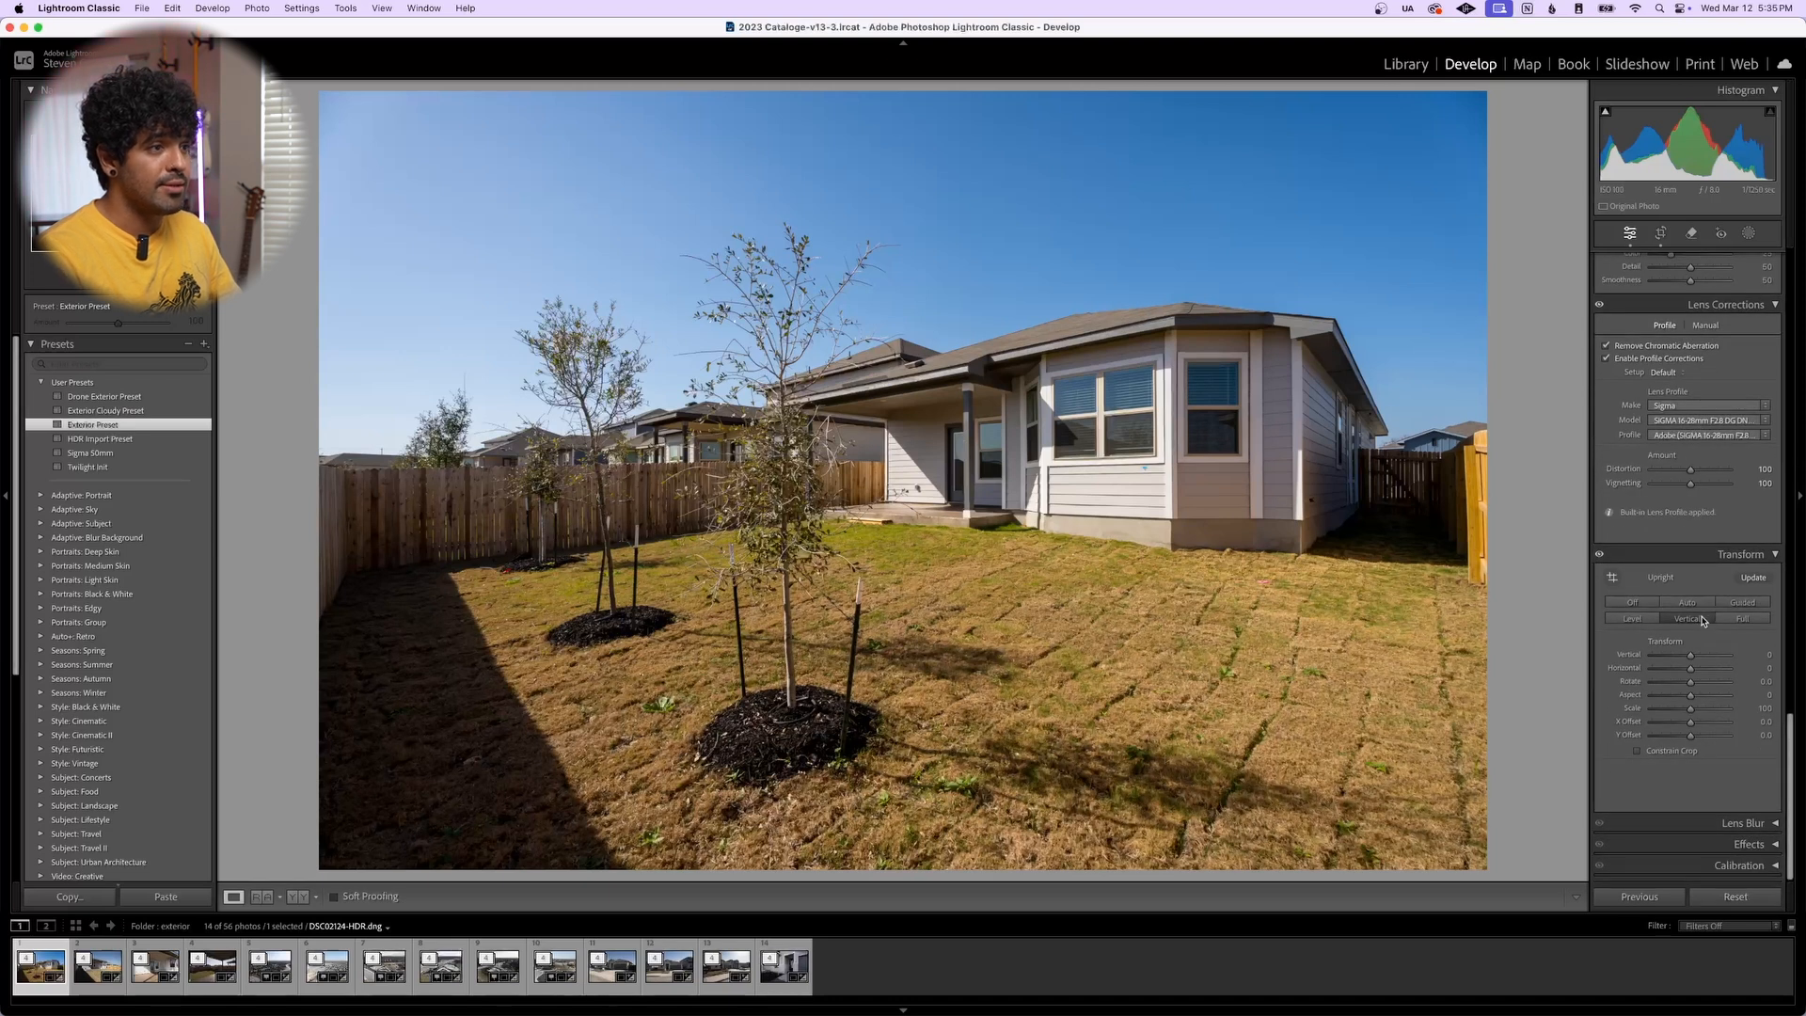
pyautogui.scroll(10, 1679, 588)
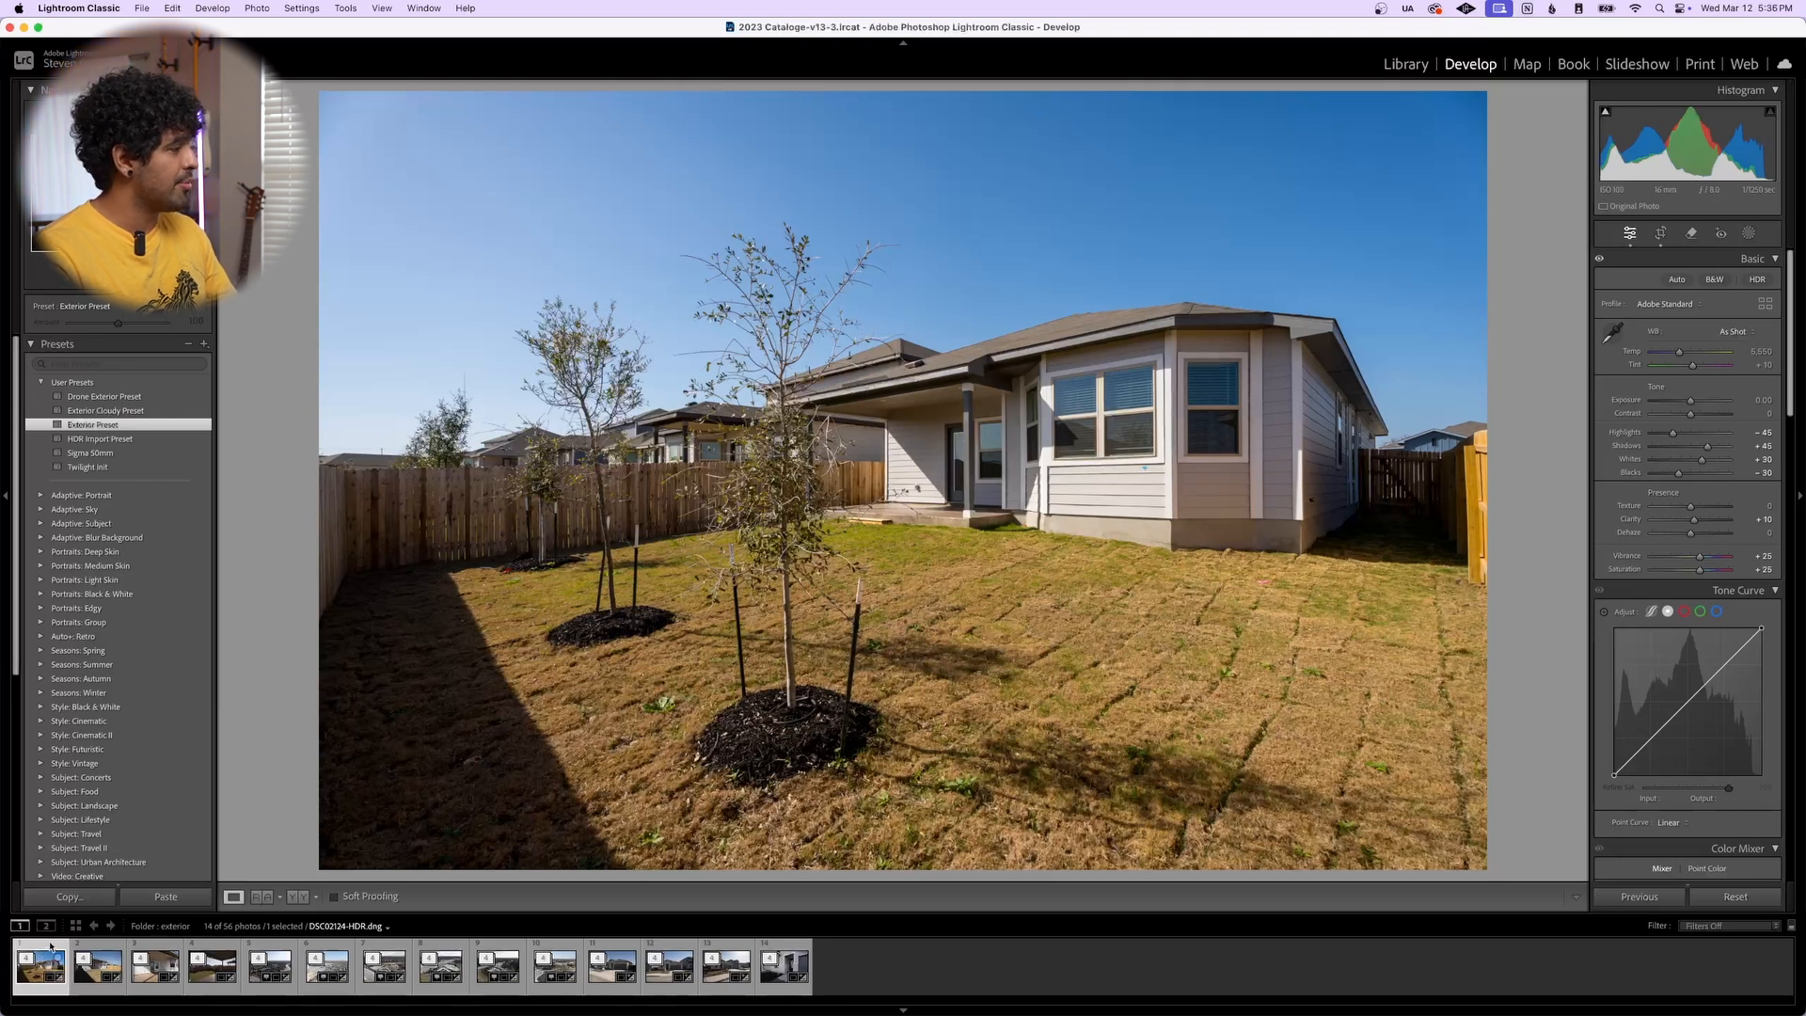
# Synchronize all develop settings, including crop and masking, from the first photo to all the HDR photos
pyautogui.press('super+a')
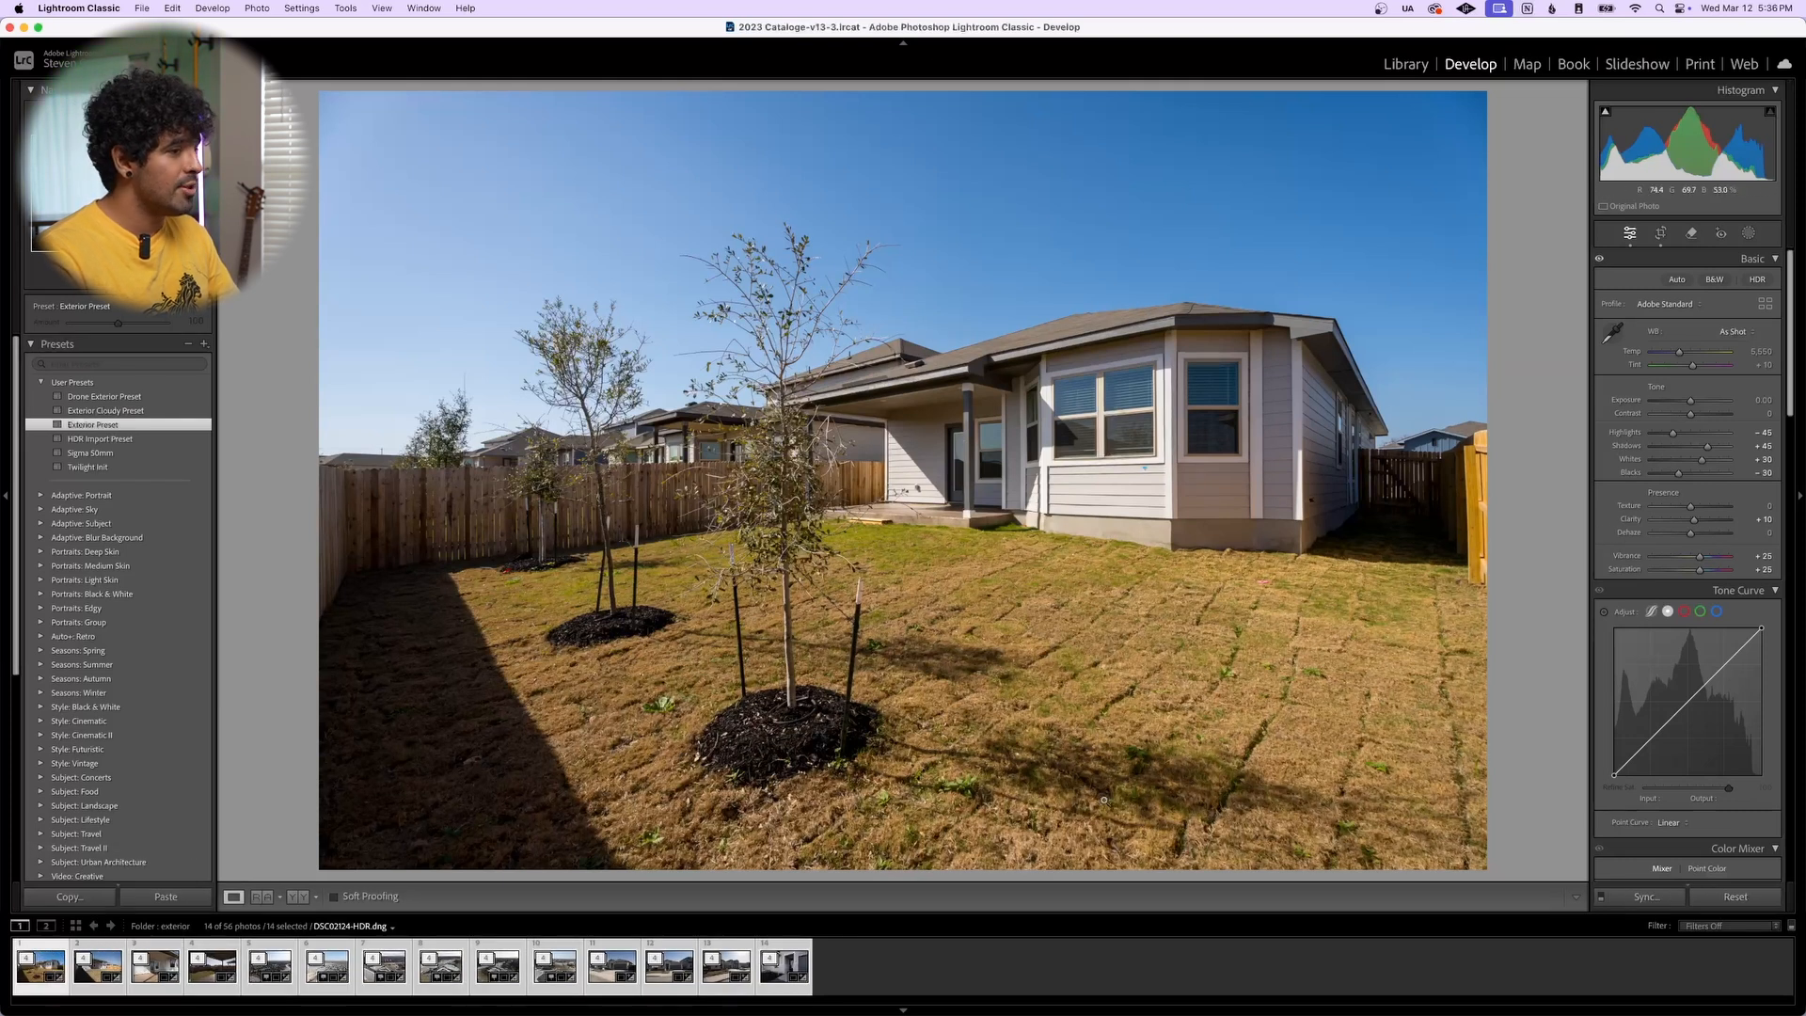
pyautogui.click(1647, 898)
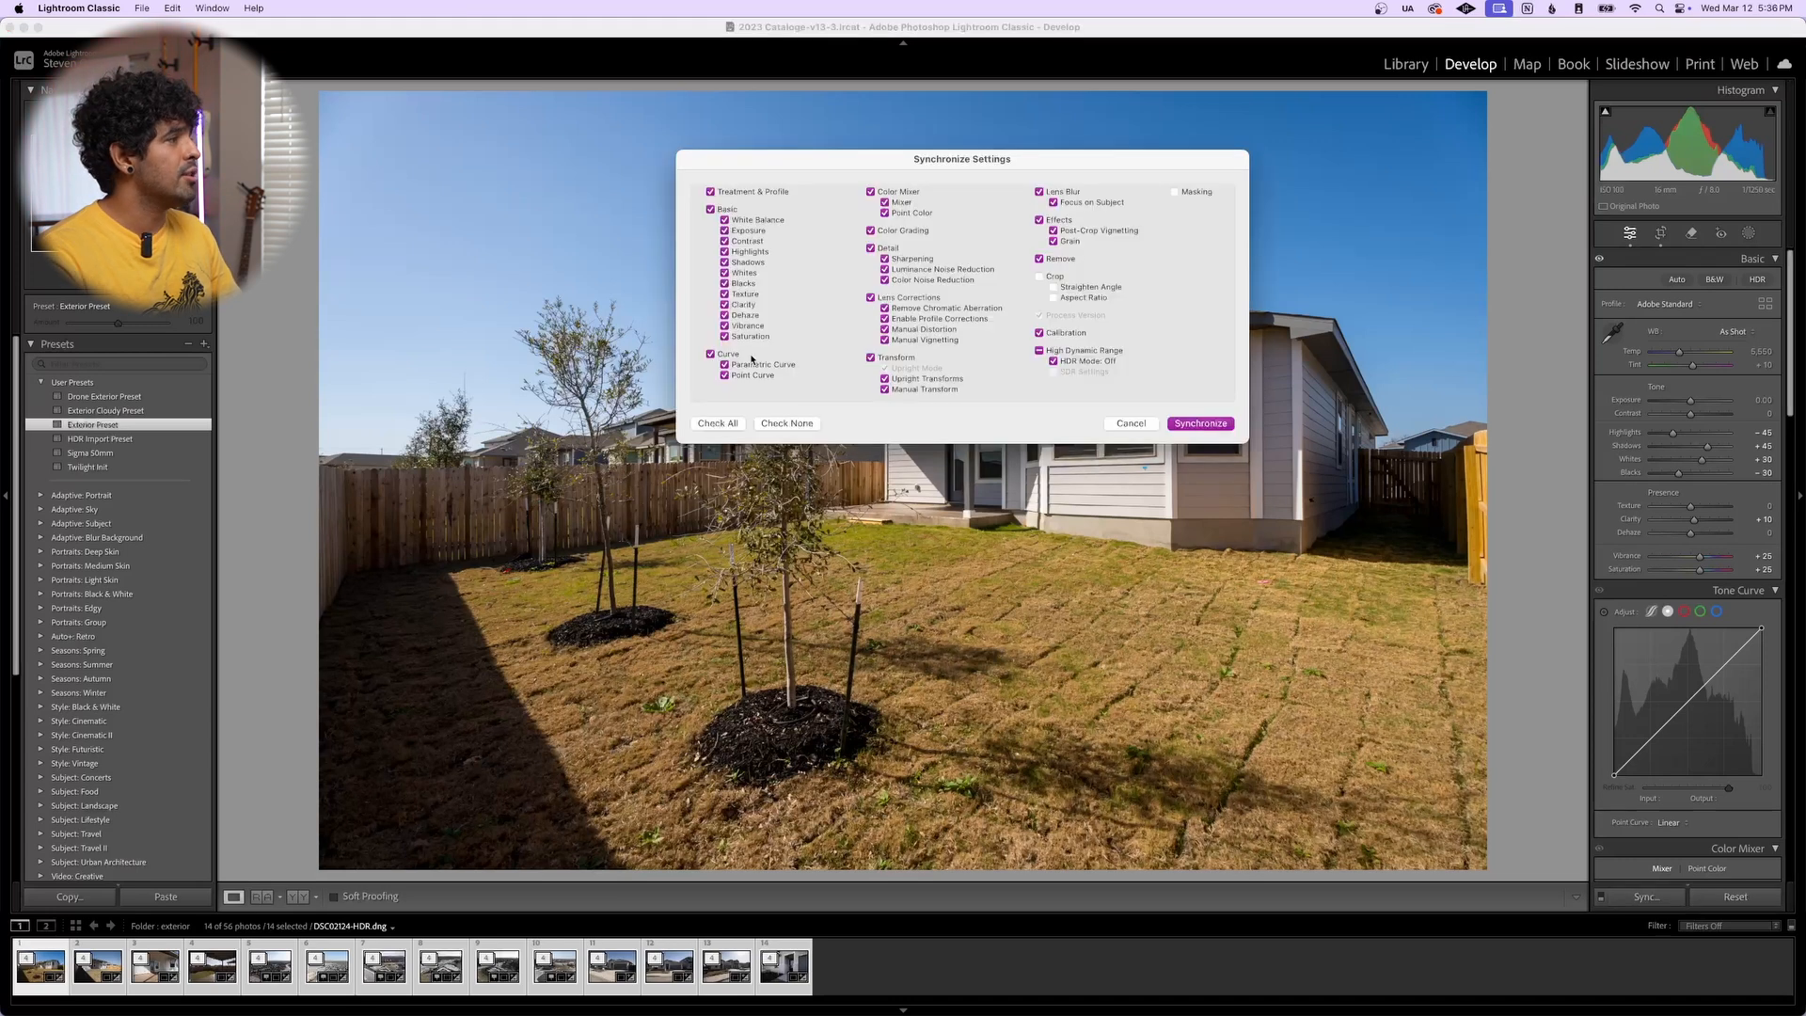
pyautogui.click(718, 423)
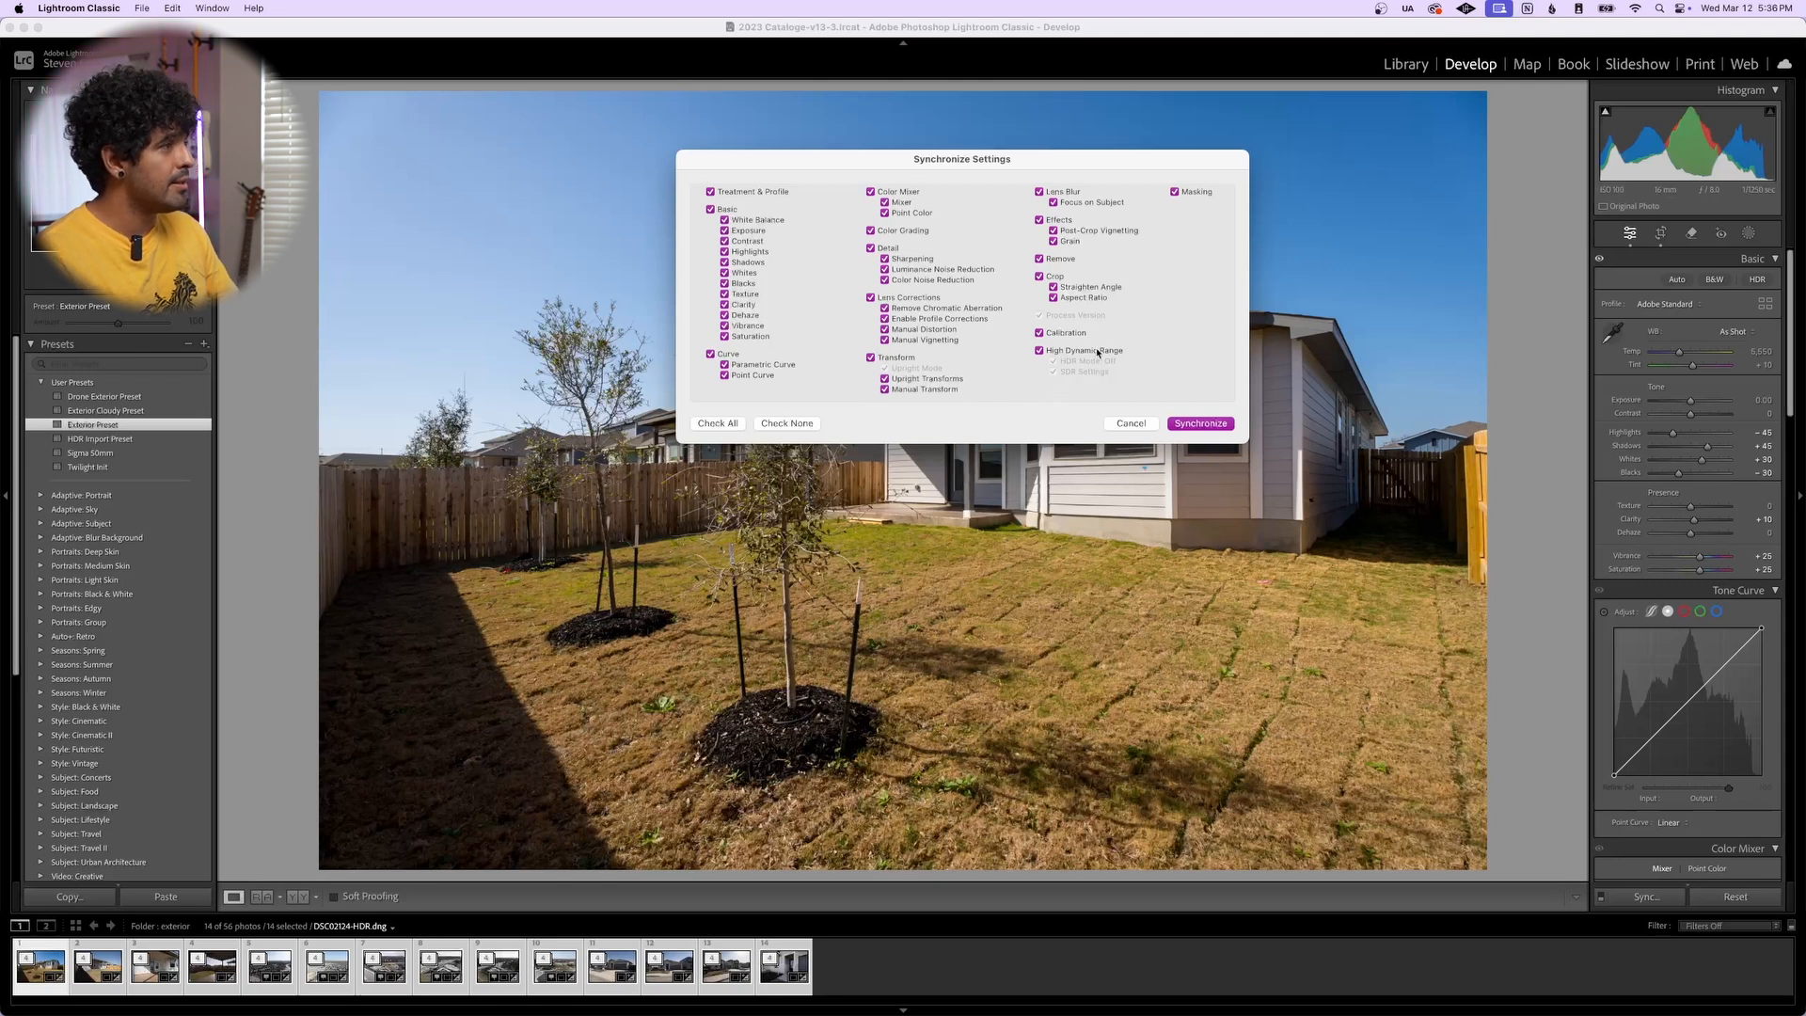
pyautogui.click(1197, 428)
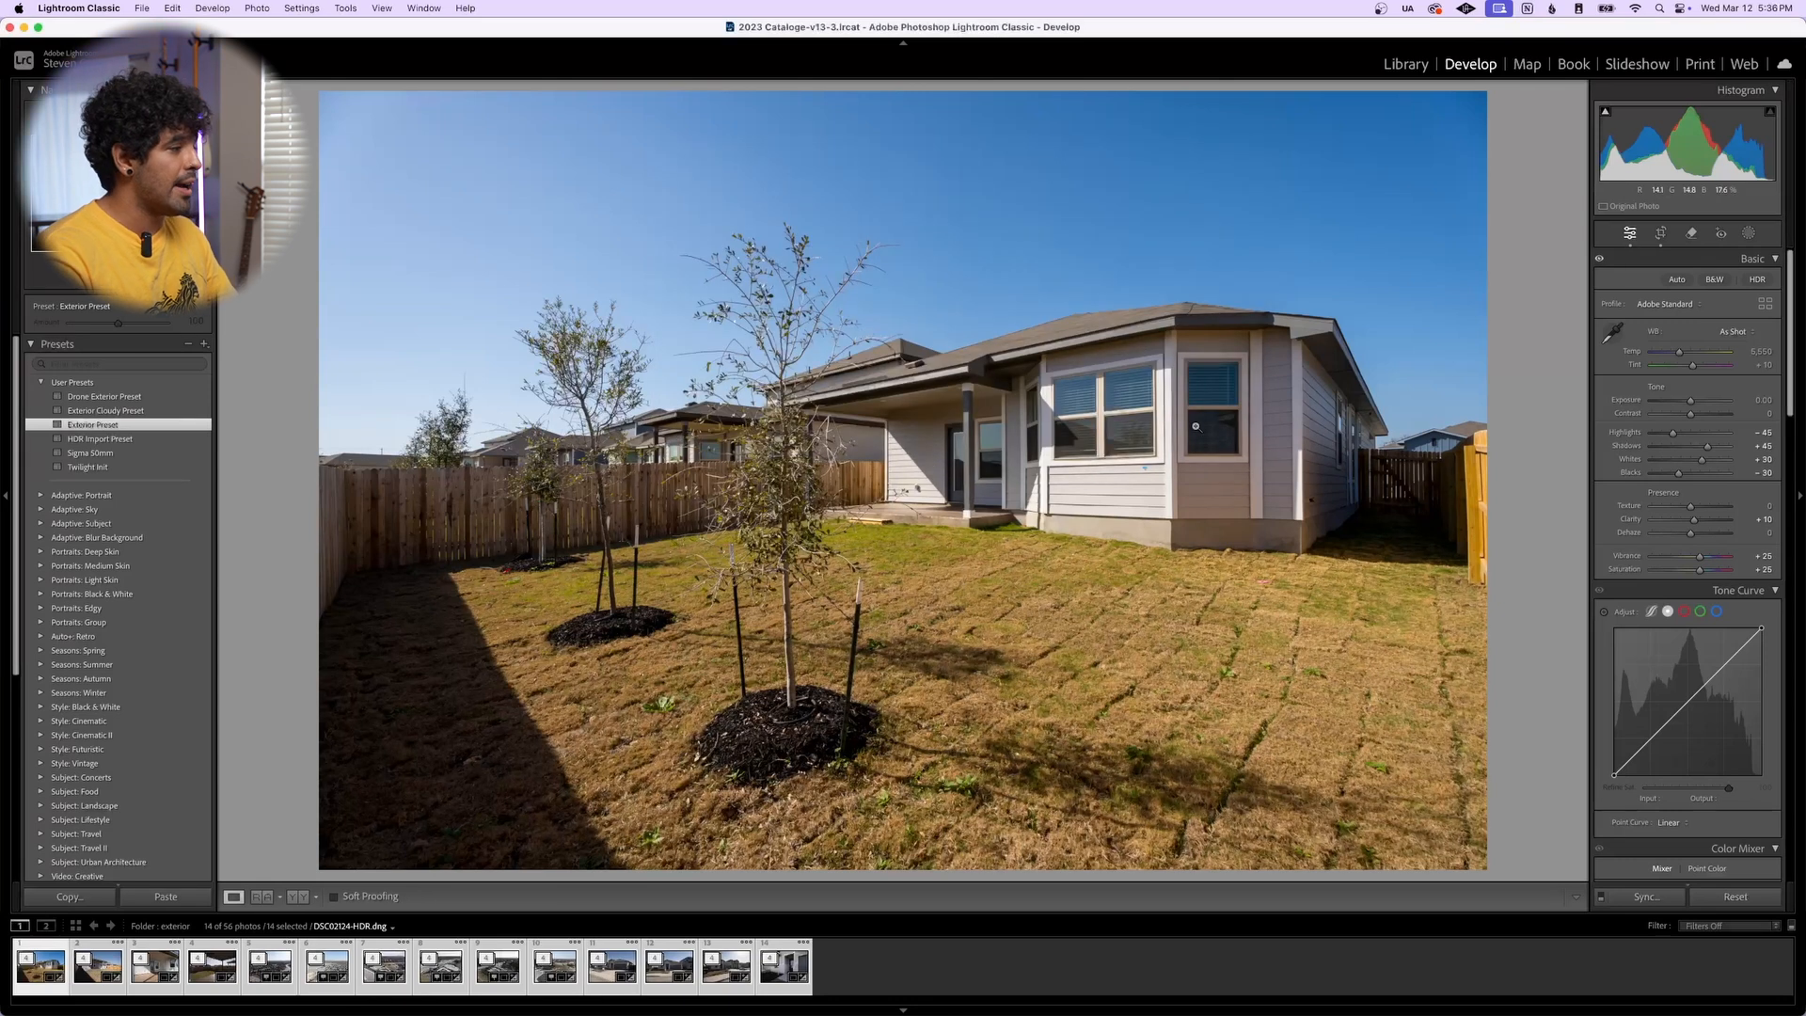
# Keep only the first backyard photo selected and set its Highlights to -100 and Shadows to +89
pyautogui.press('super+shift+d')
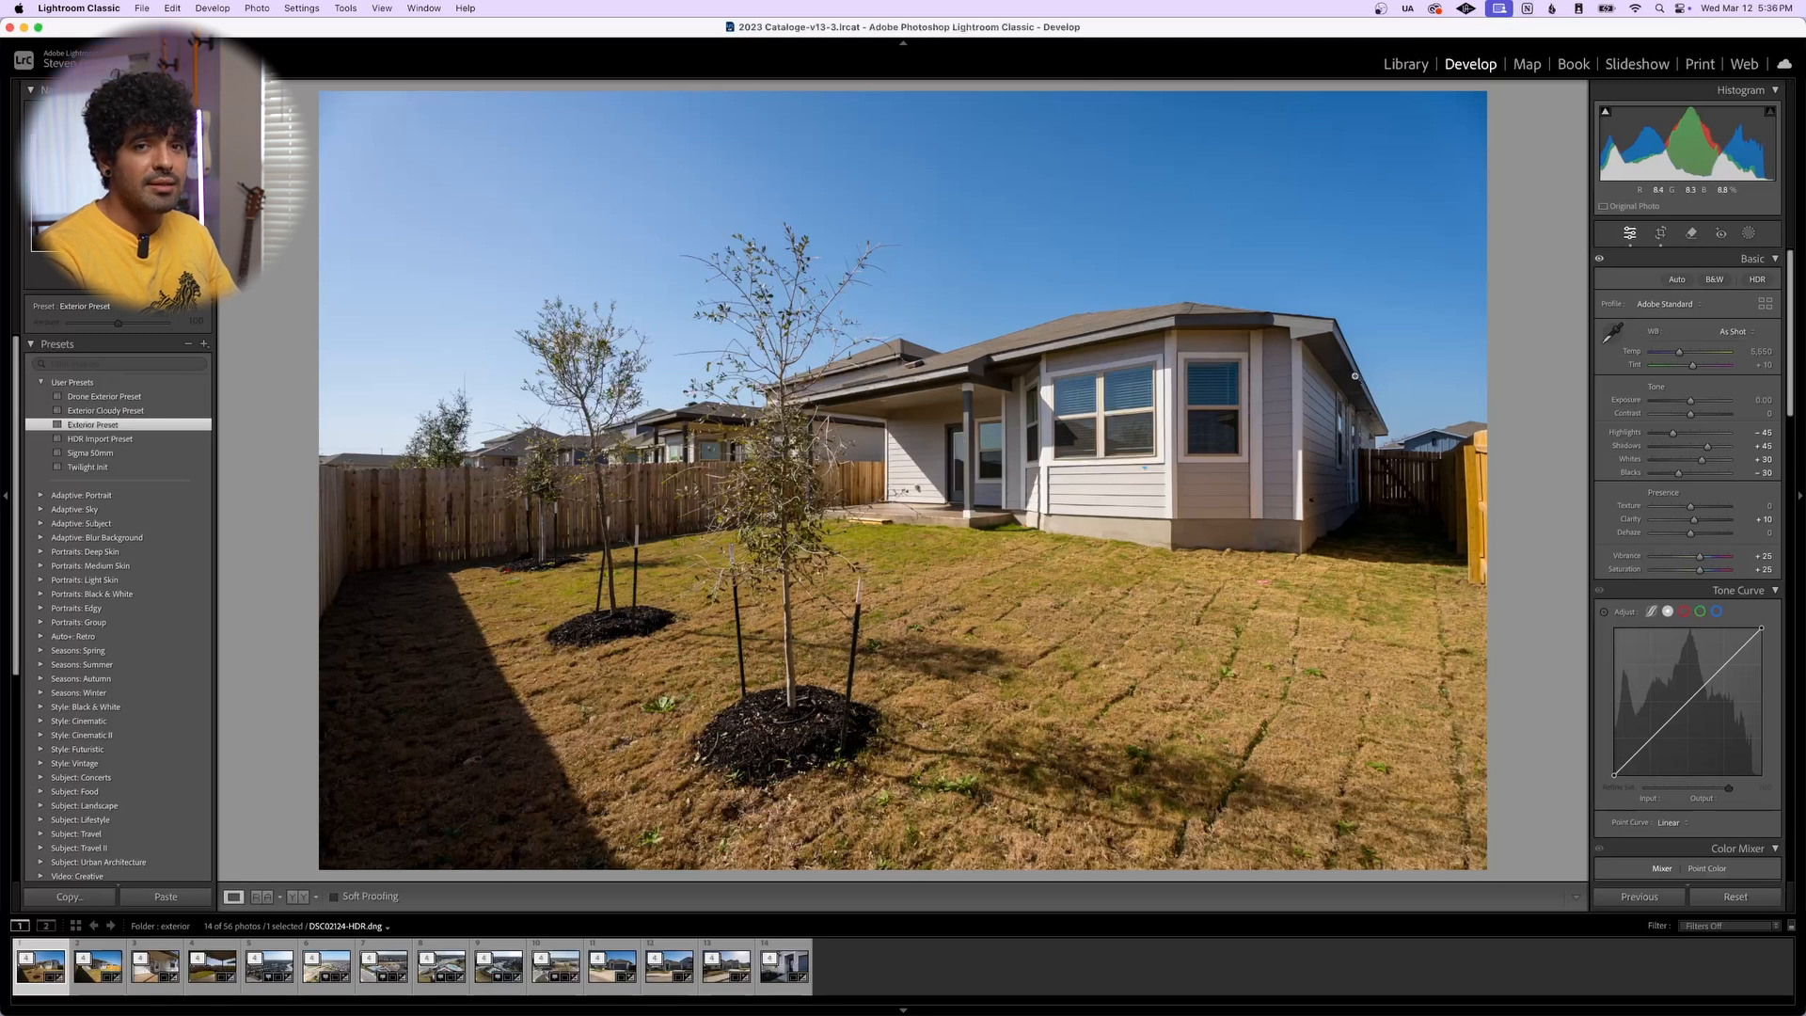
pyautogui.moveTo(1673, 433); pyautogui.dragTo(1648, 440)
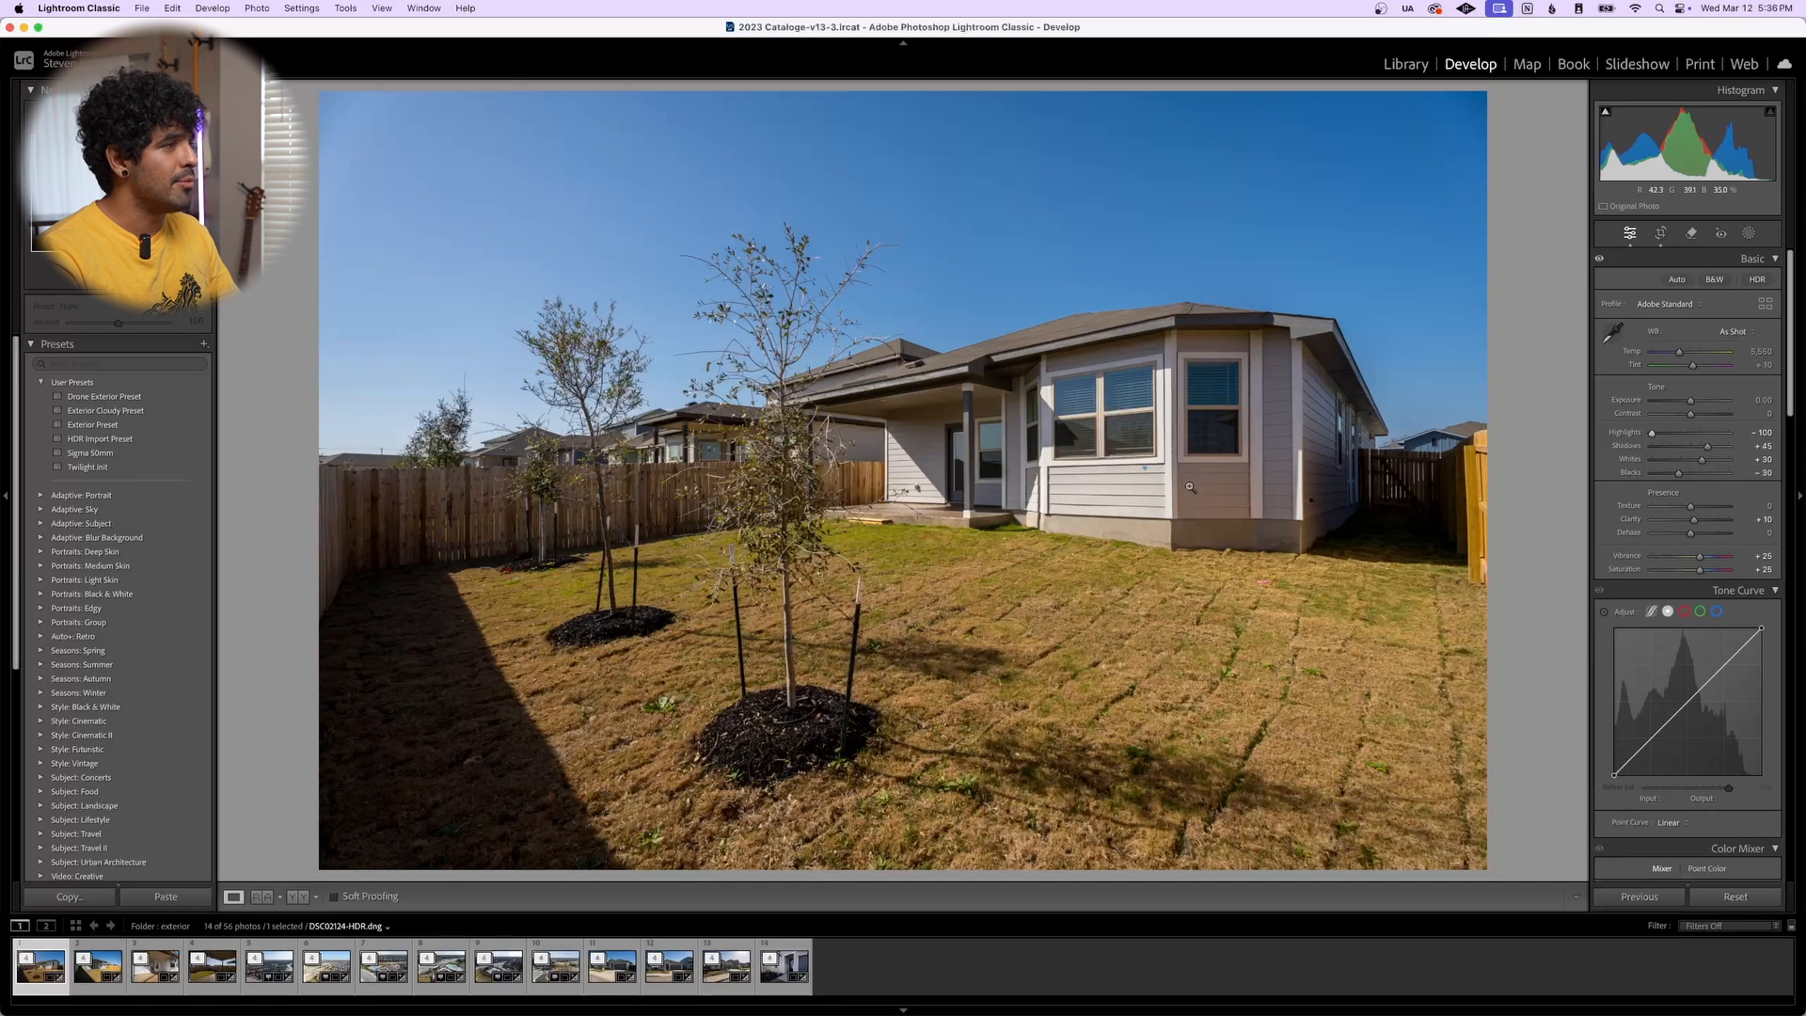
pyautogui.moveTo(1707, 445); pyautogui.dragTo(1726, 446)
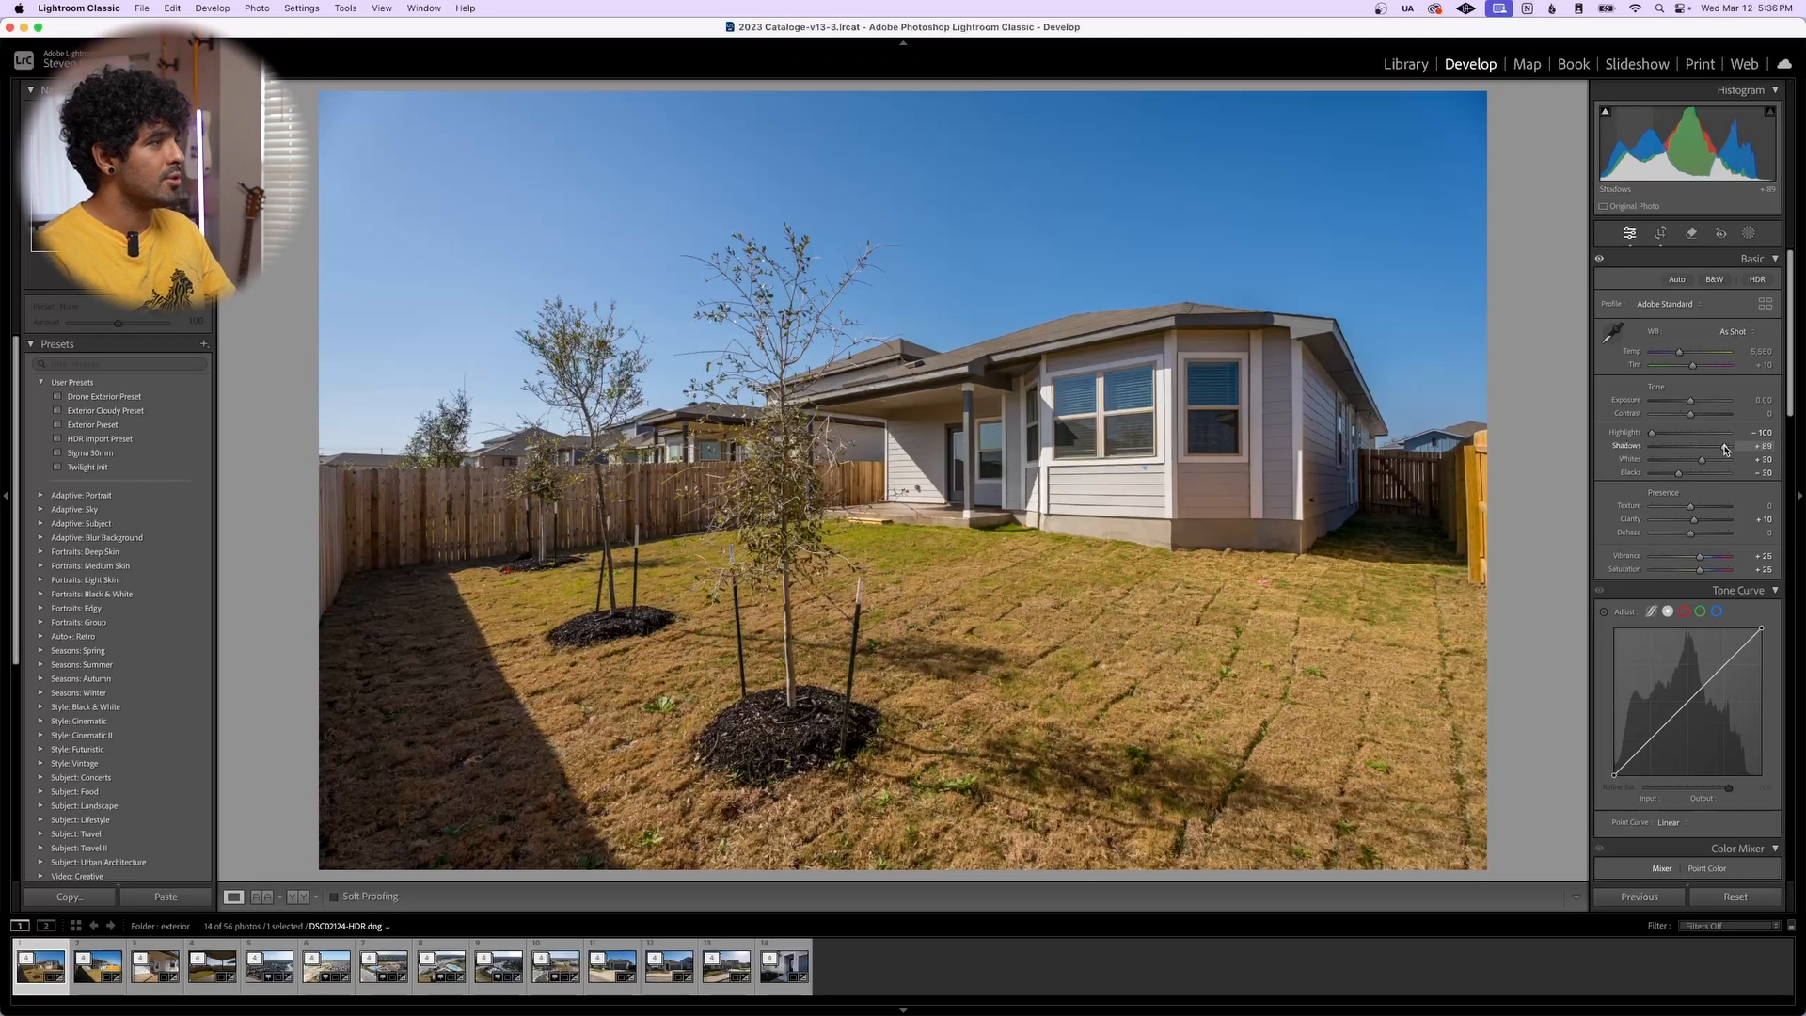
# Enable Constrain Crop in the transform settings and rotate the backyard photo slightly clockwise to level it
pyautogui.scroll(-15, 1725, 448)
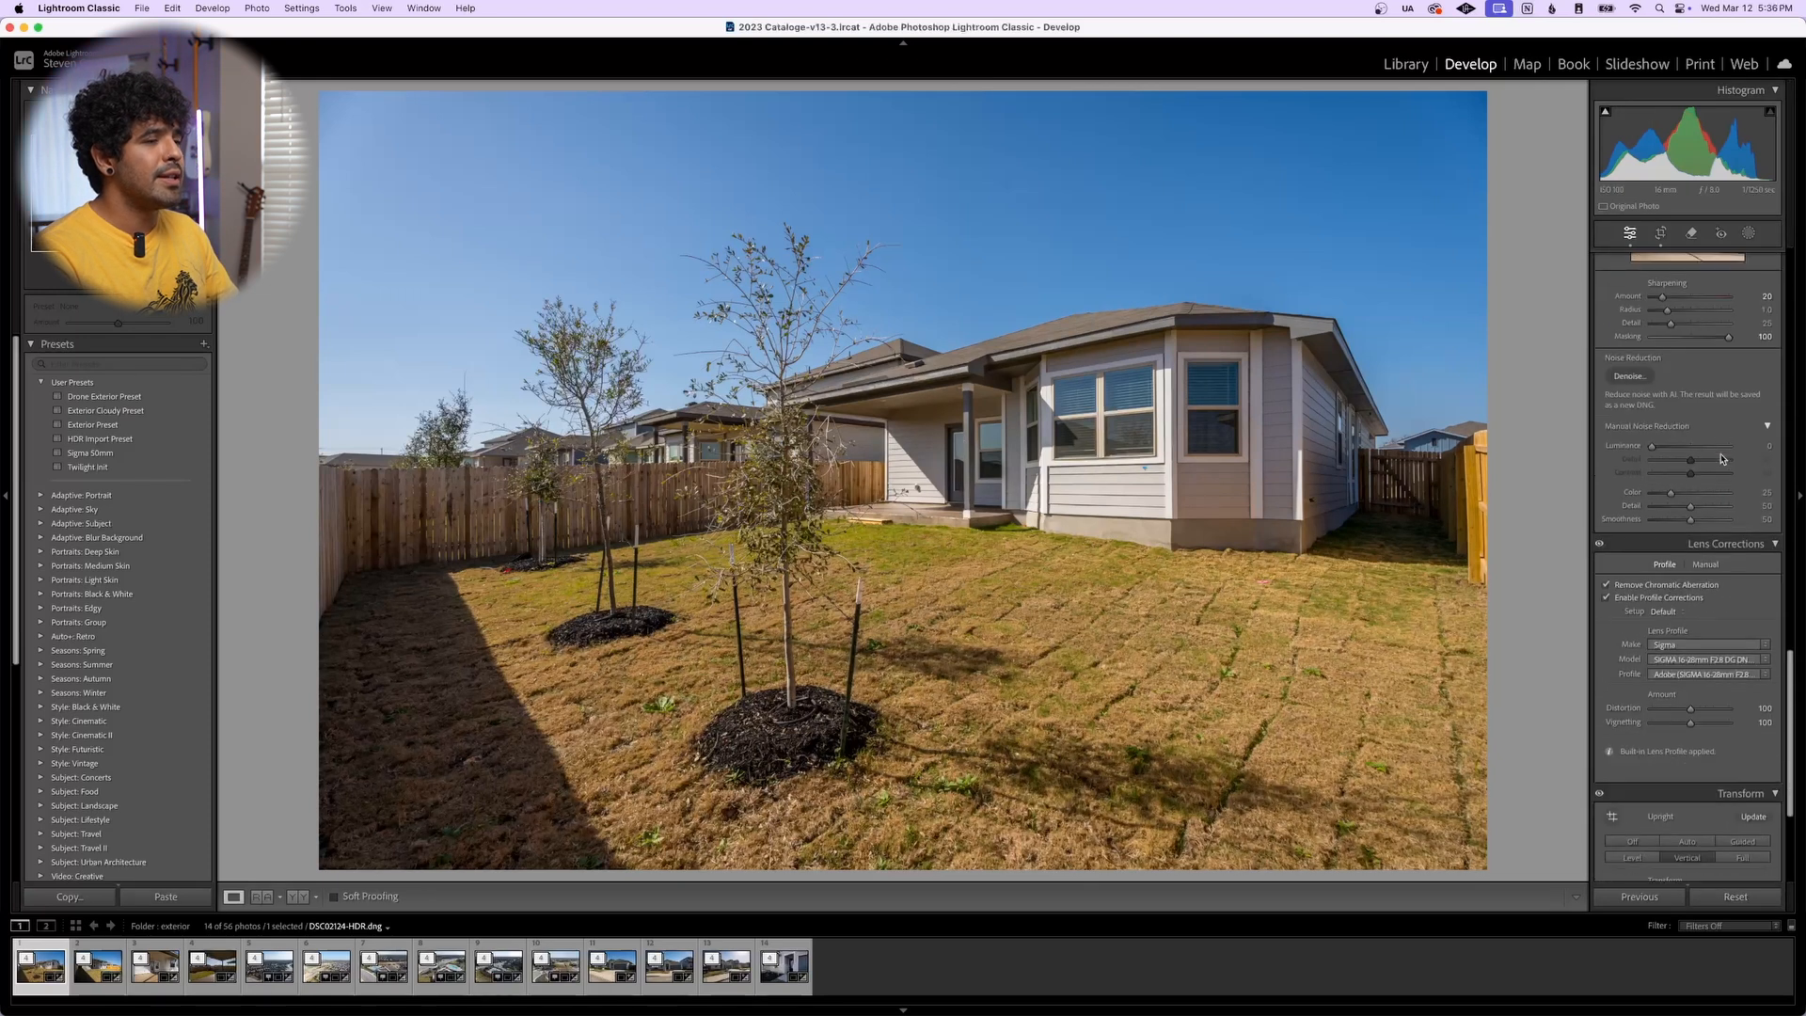
pyautogui.click(1680, 751)
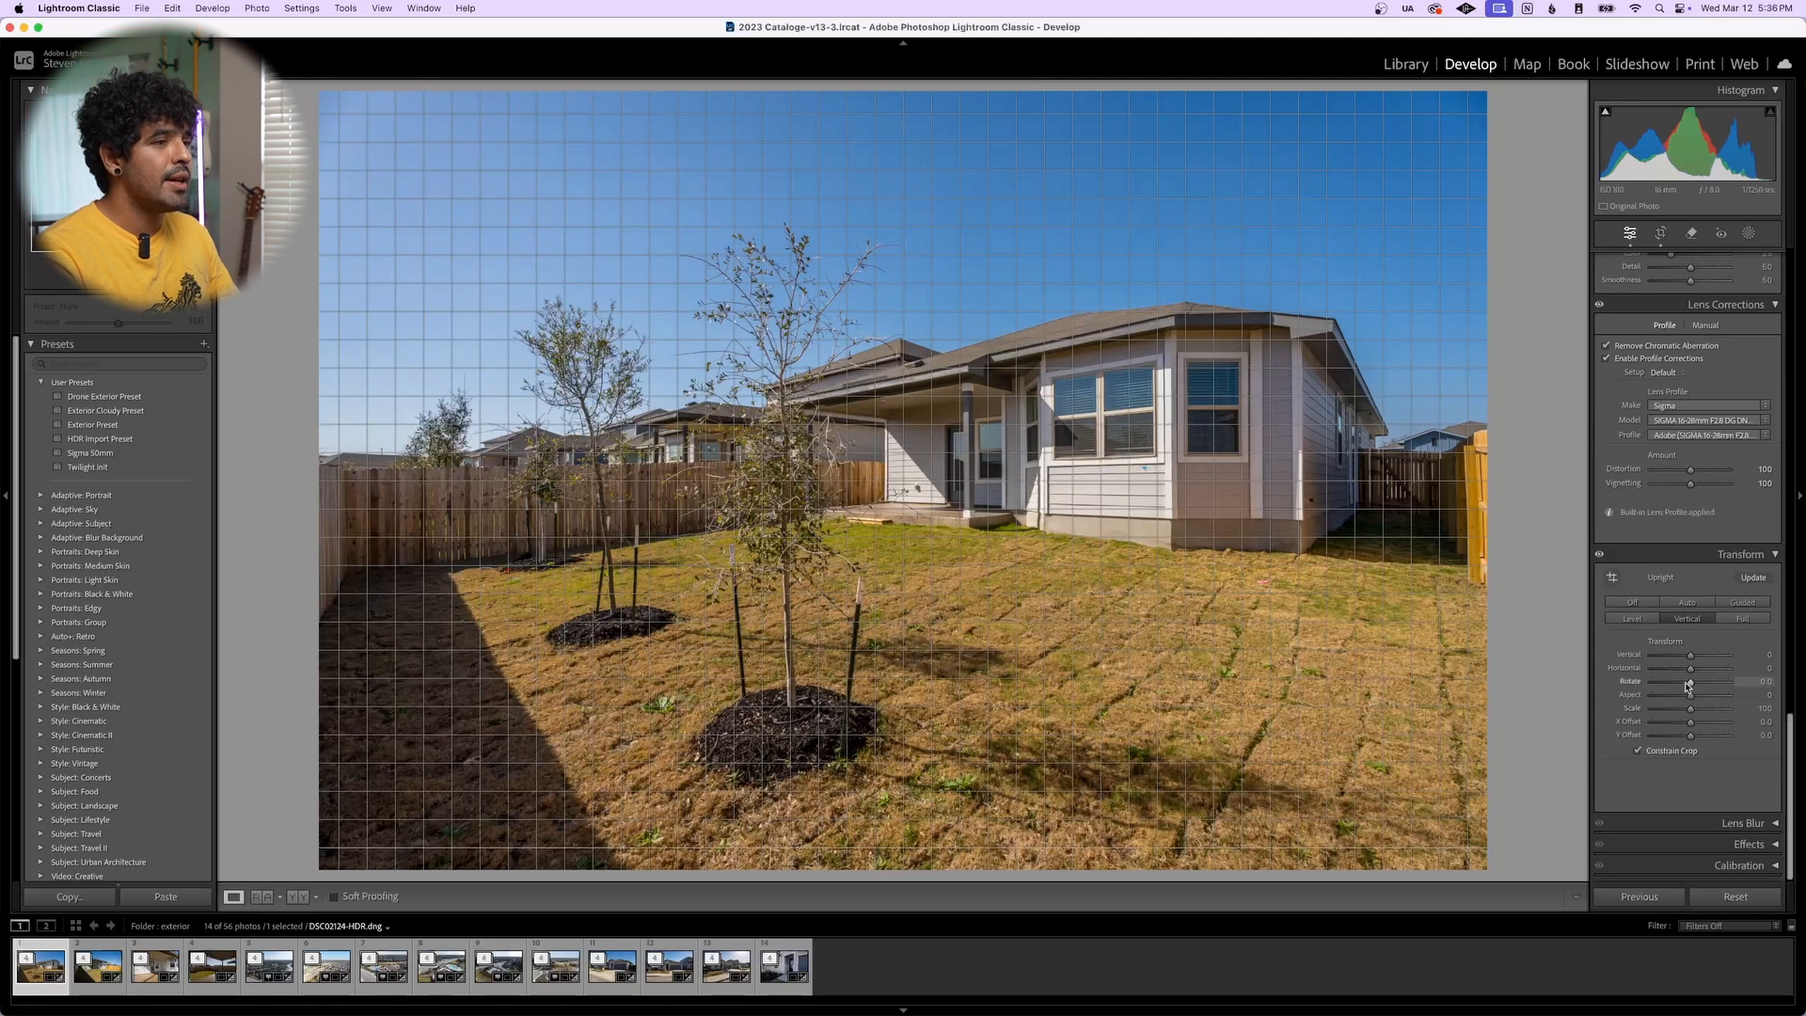
pyautogui.moveTo(1690, 685); pyautogui.dragTo(1694, 685)
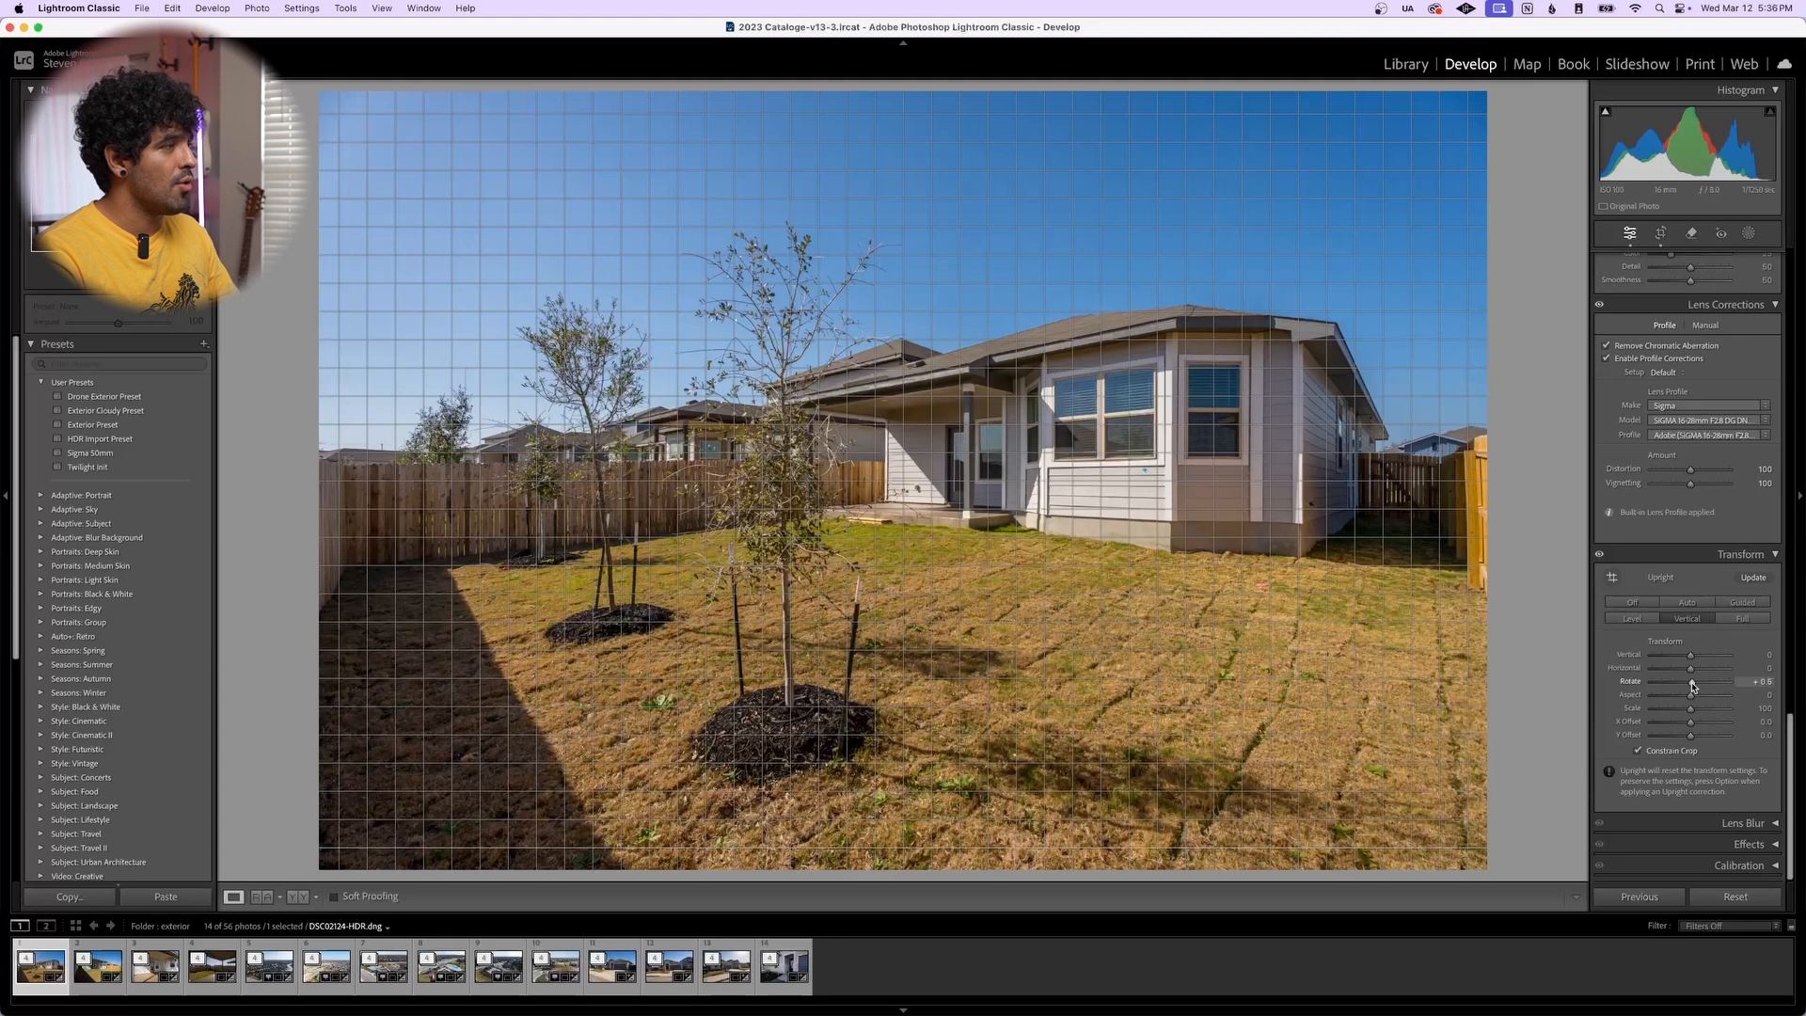
pyautogui.moveTo(1693, 685); pyautogui.dragTo(1693, 685)
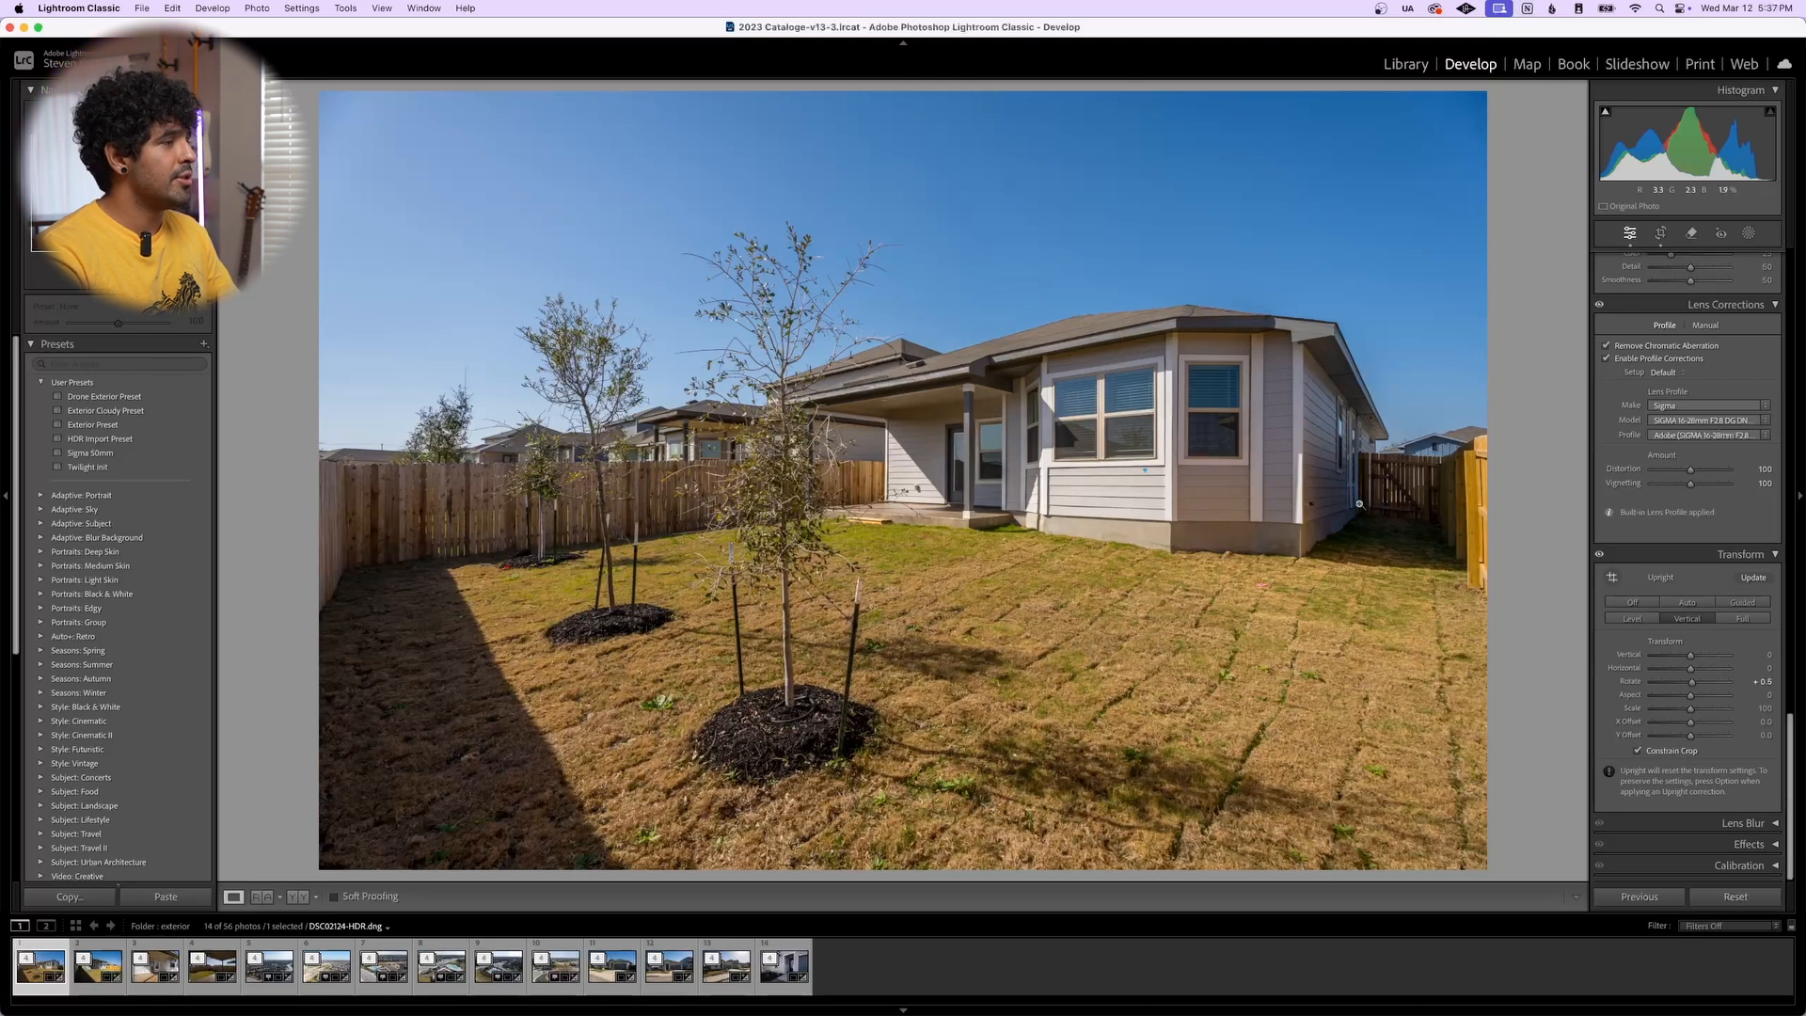
# Erase the blue mark on the siding below the house window using the Remove tool at size 6
pyautogui.click(1147, 482)
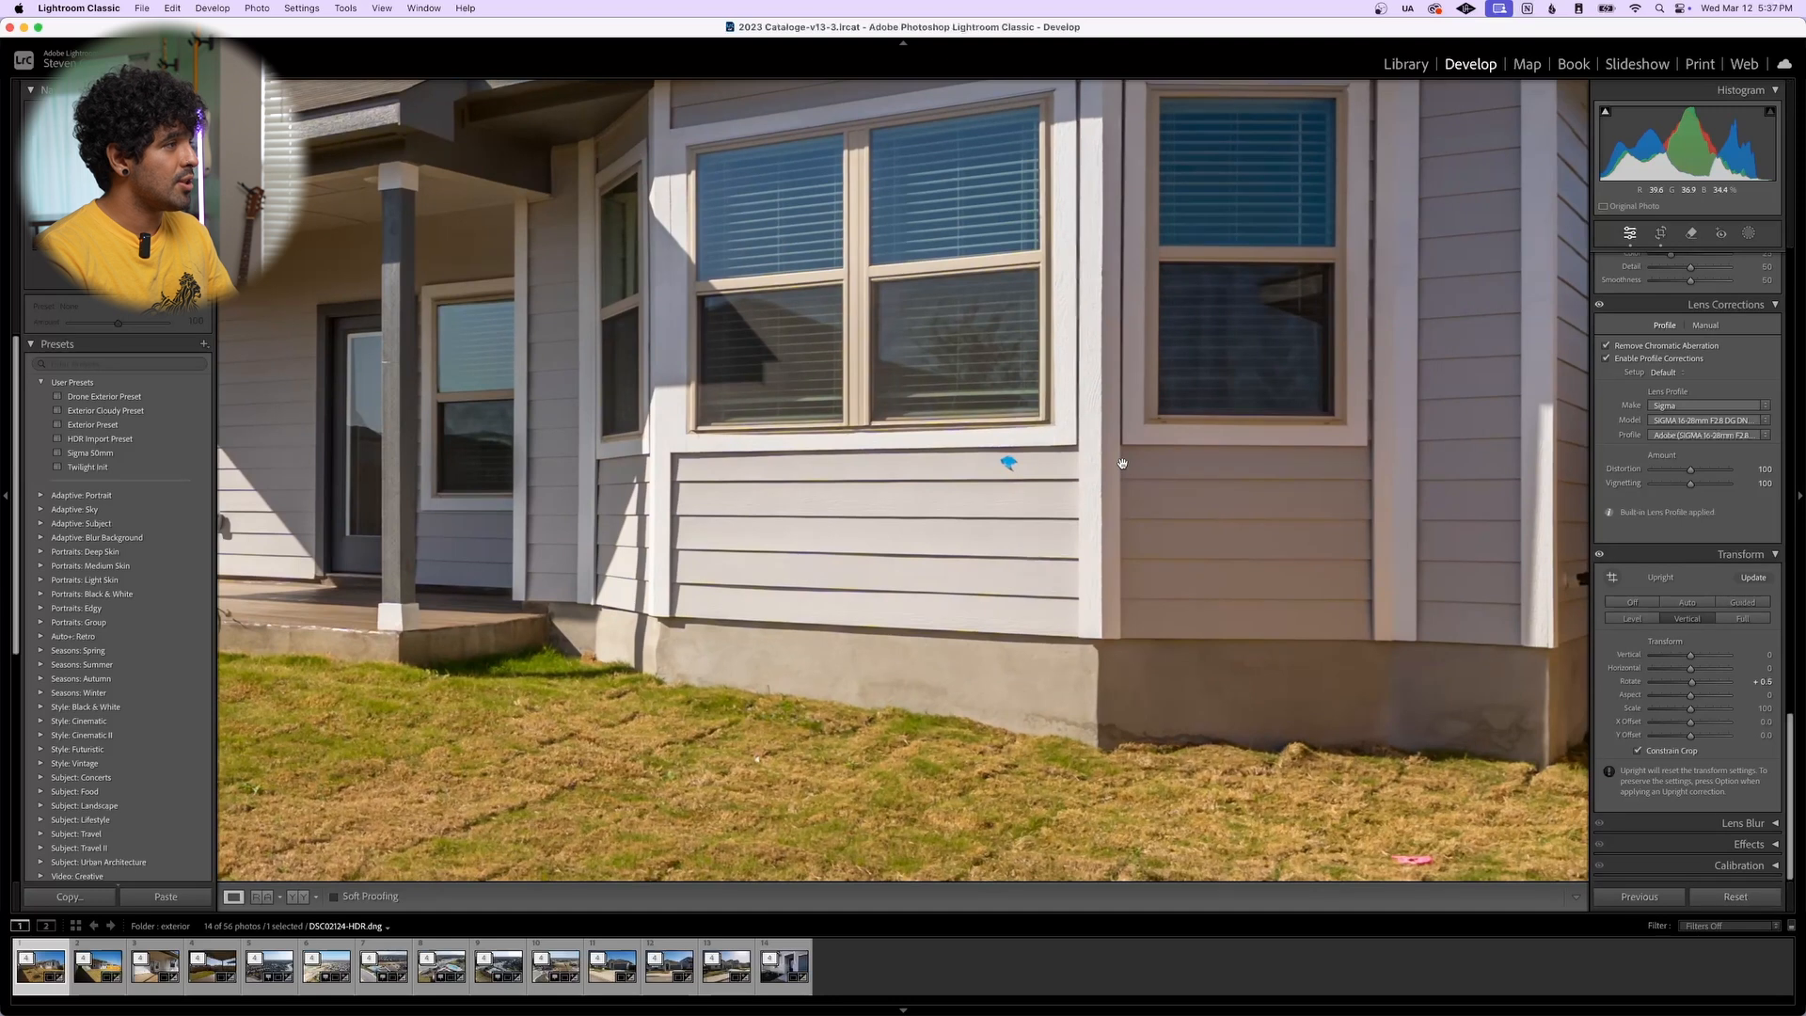
pyautogui.press('q')
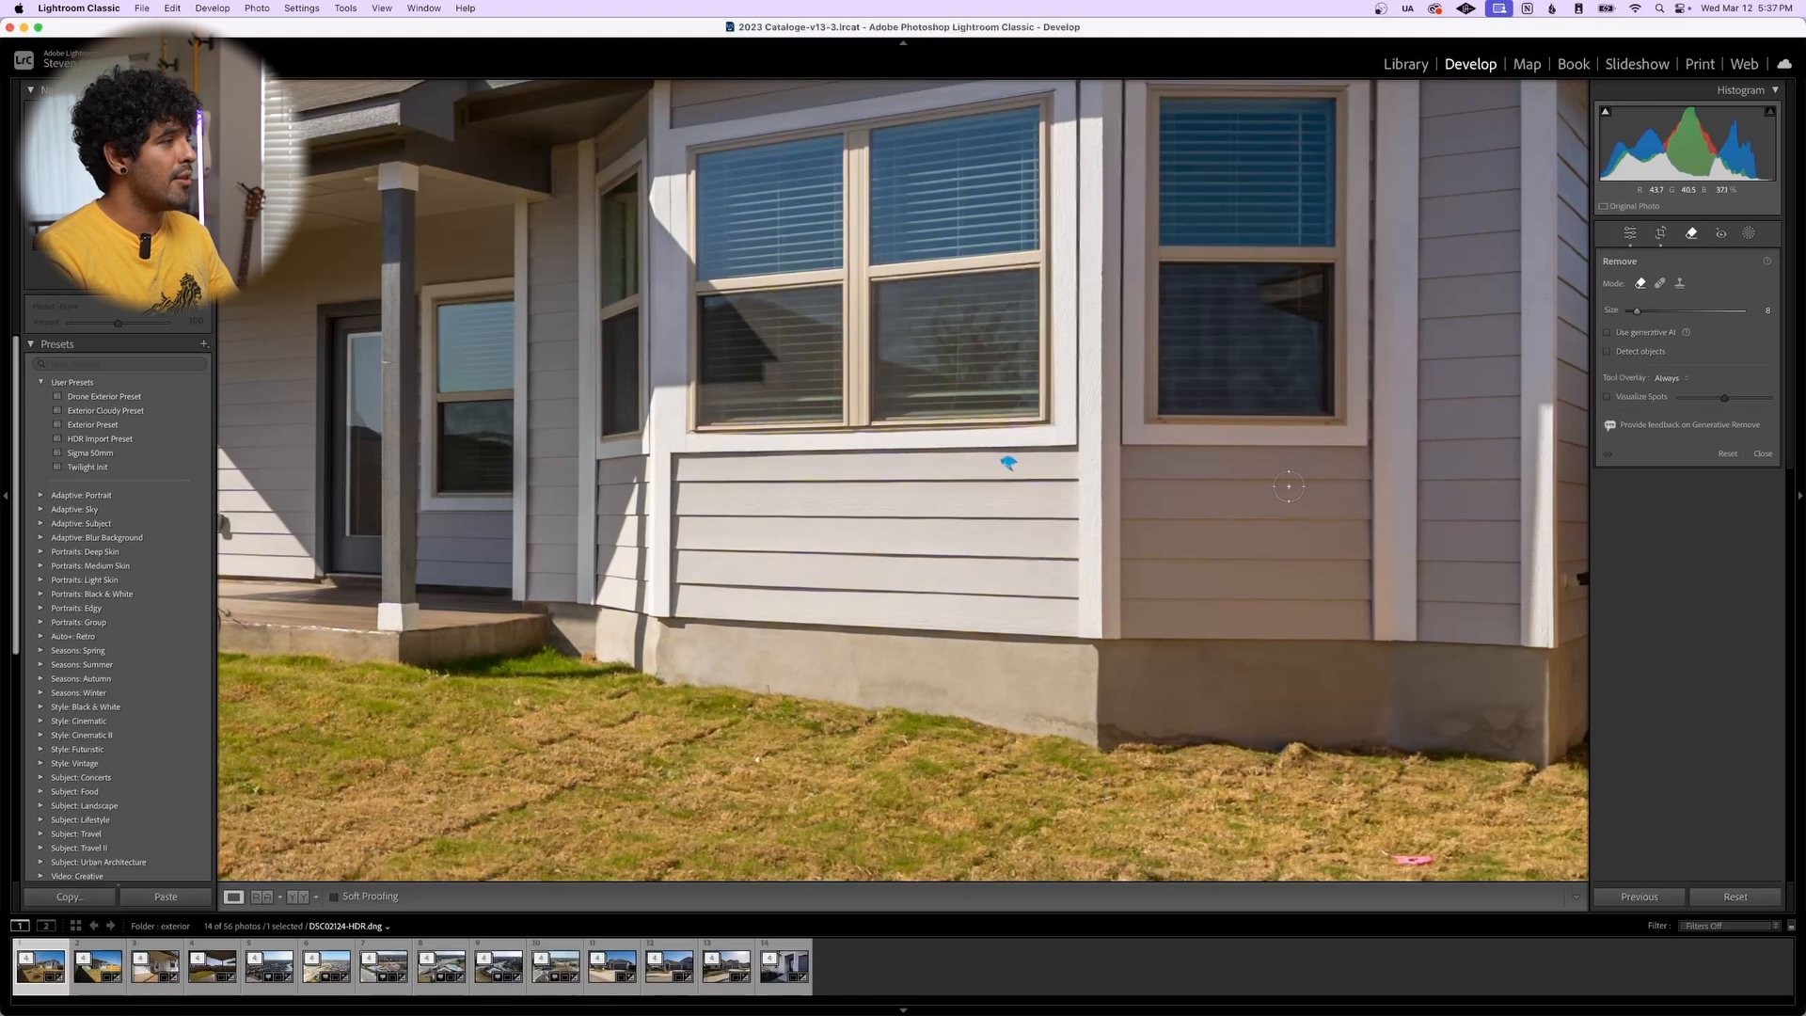
pyautogui.press('[')
pyautogui.press('[')
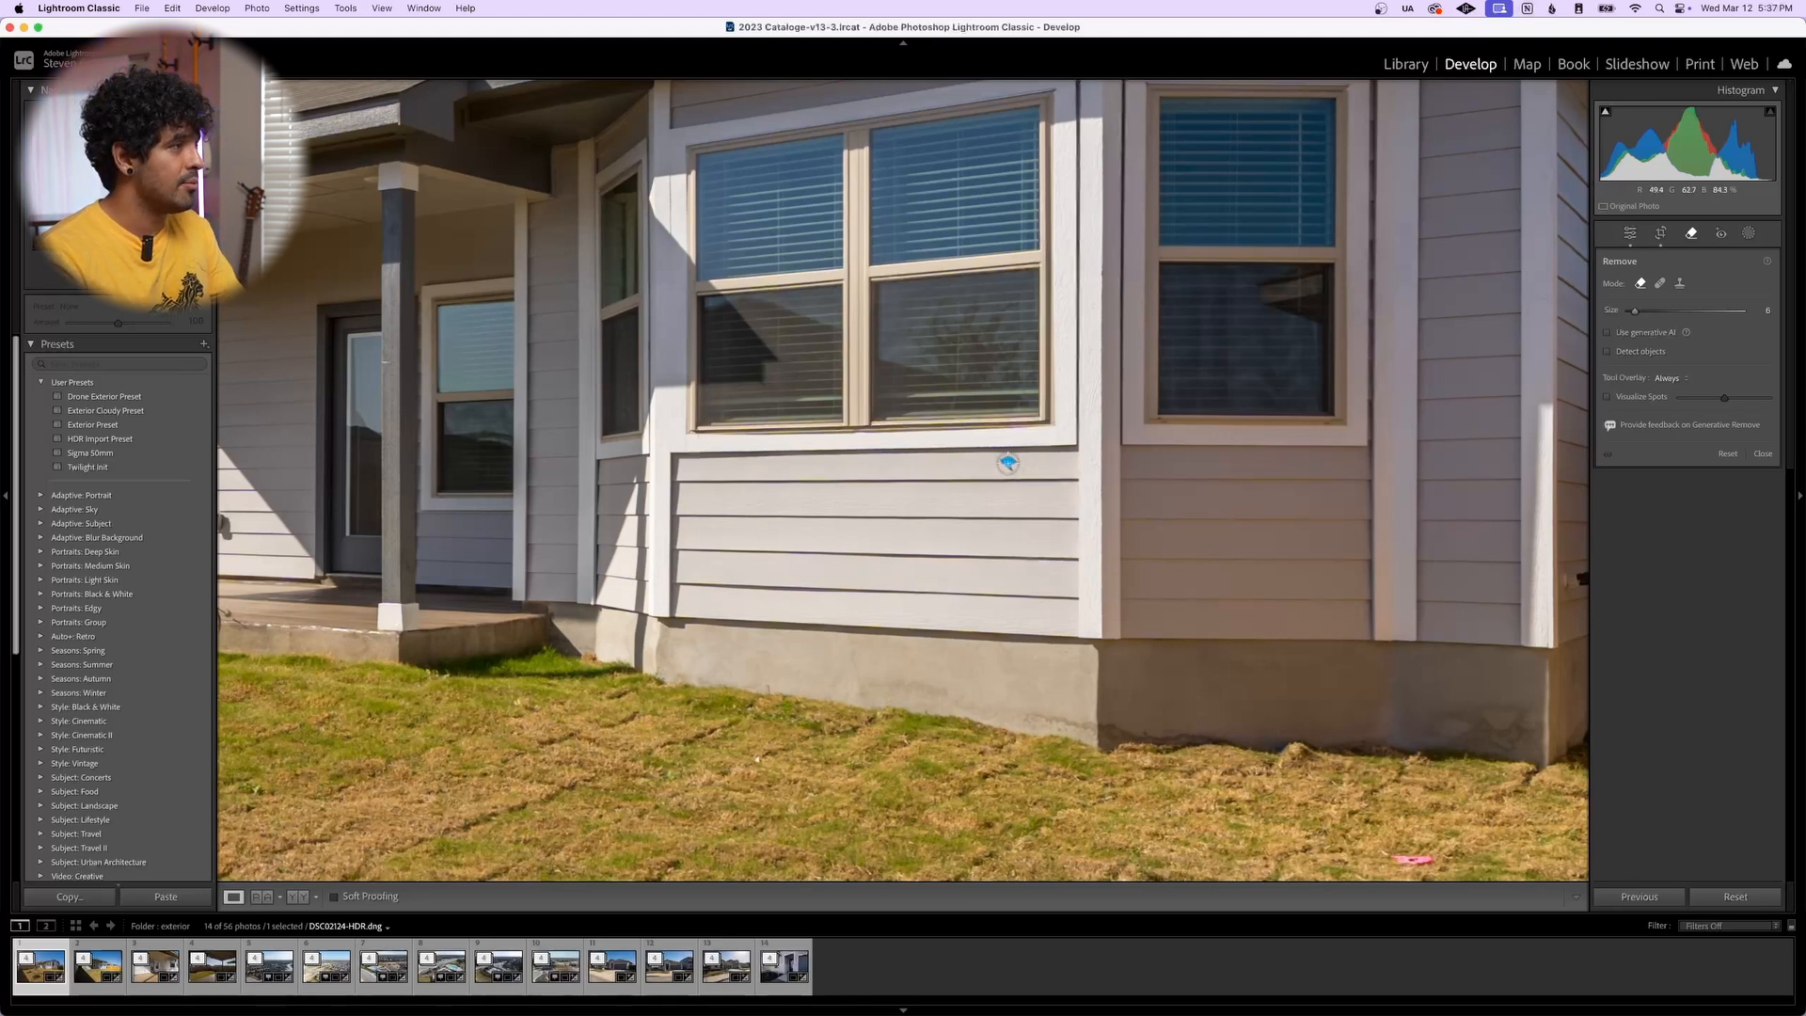
pyautogui.click(1009, 462)
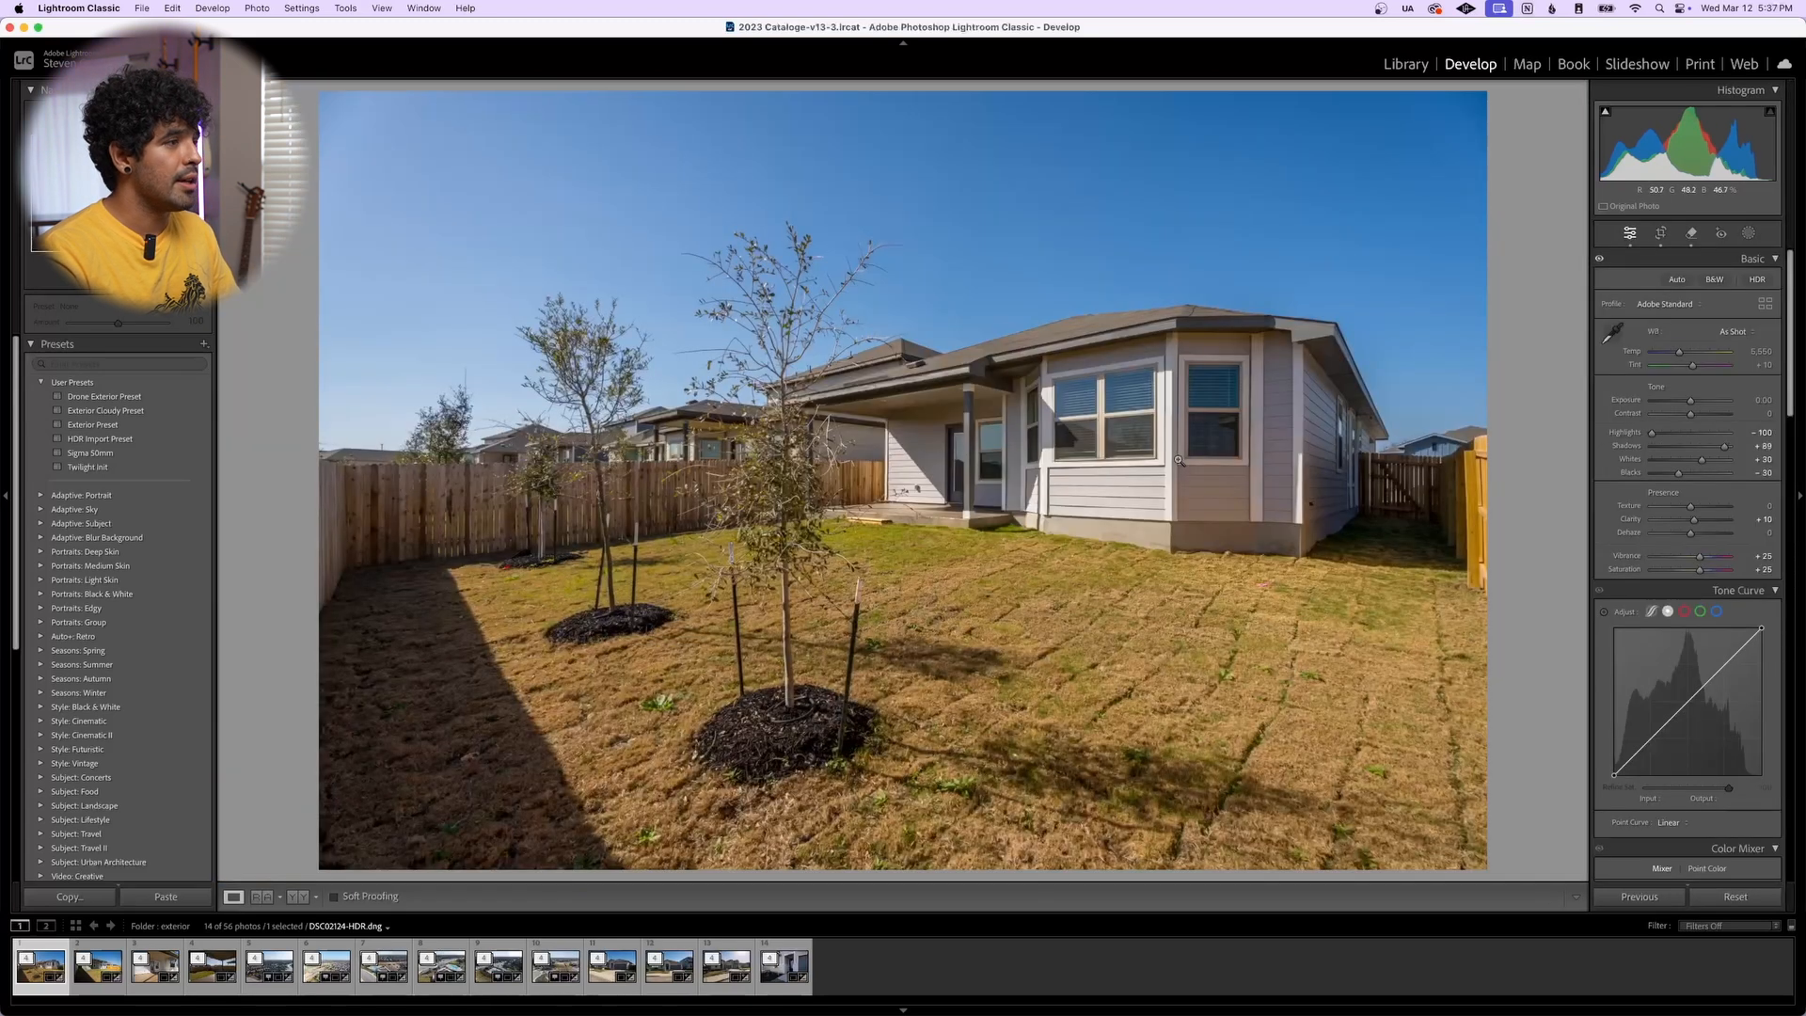
# Erase the red mark and nearby blemish in the grass beside the rearmost tree's mulch bed using the Remove tool
pyautogui.click(522, 567)
pyautogui.press('q')
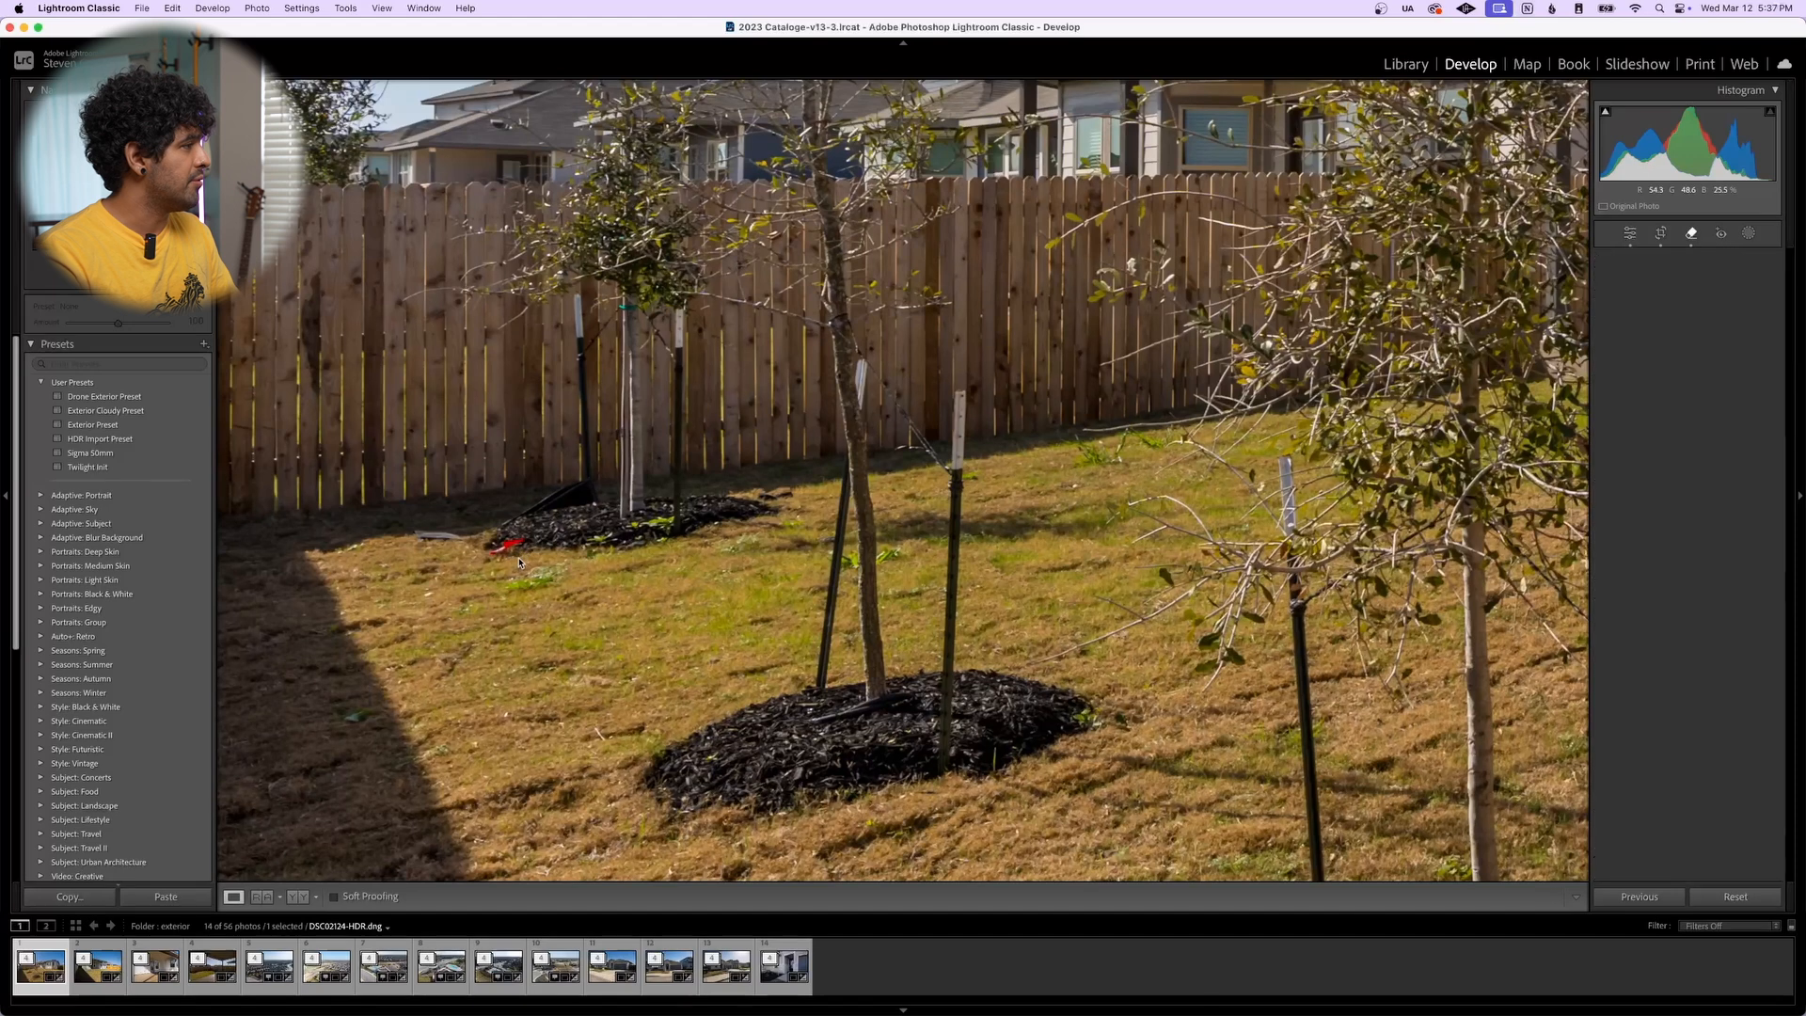
pyautogui.moveTo(491, 550); pyautogui.dragTo(528, 546)
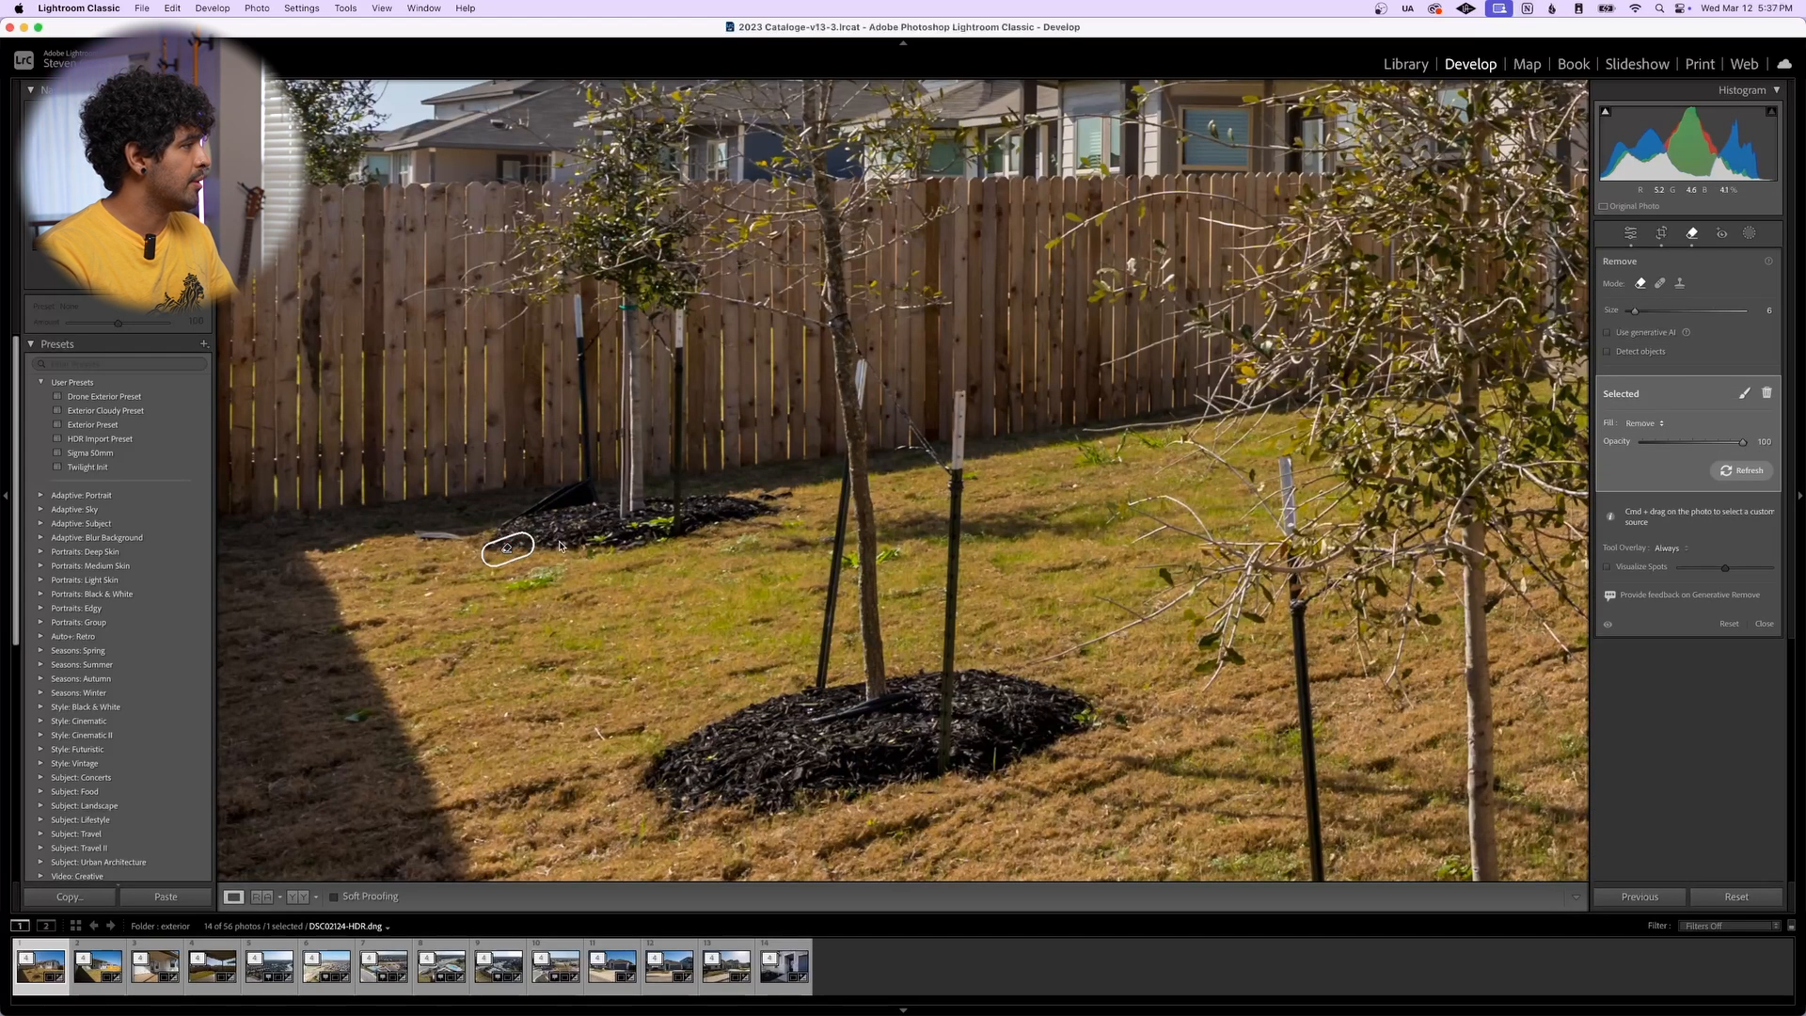
pyautogui.press('q')
pyautogui.click(503, 555)
pyautogui.click(489, 559)
pyautogui.press('q')
pyautogui.moveTo(482, 578); pyautogui.dragTo(537, 585)
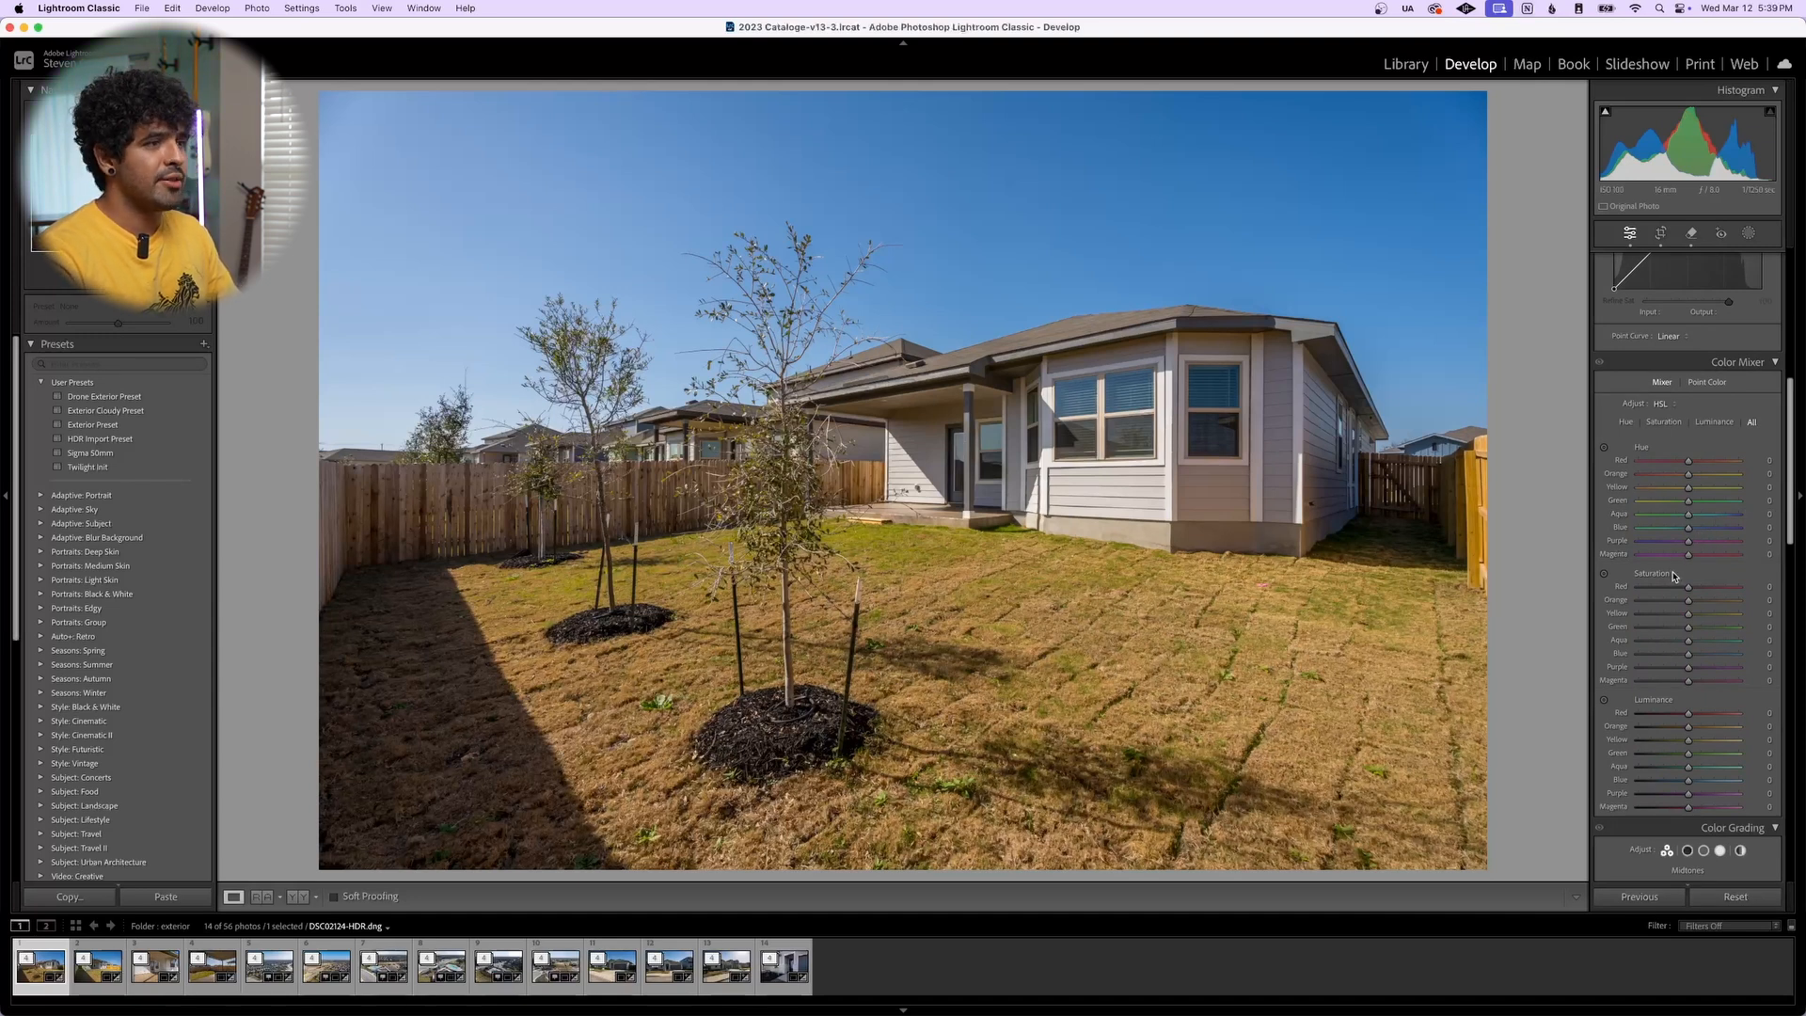
# Reduce the saturation of the dry lawn's colors with the Color Mixer's Saturation targeted adjustment on the grass
pyautogui.scroll(-1, 1670, 559)
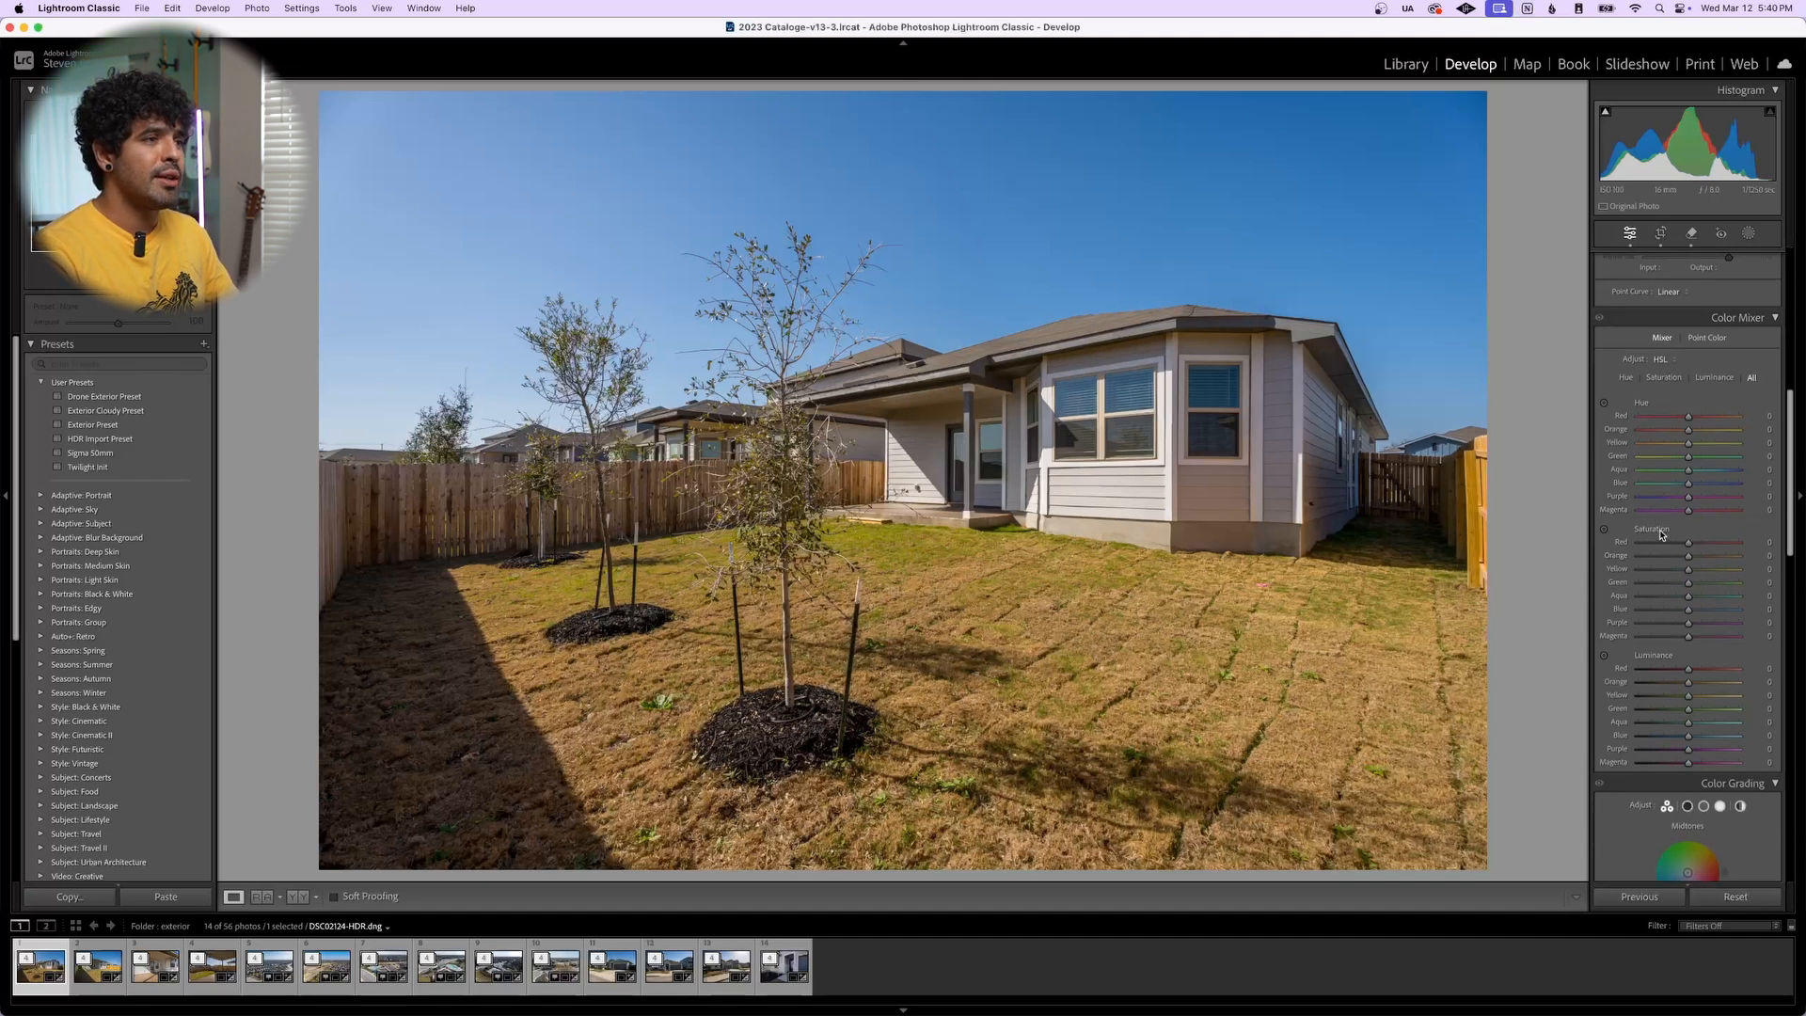
pyautogui.click(1605, 532)
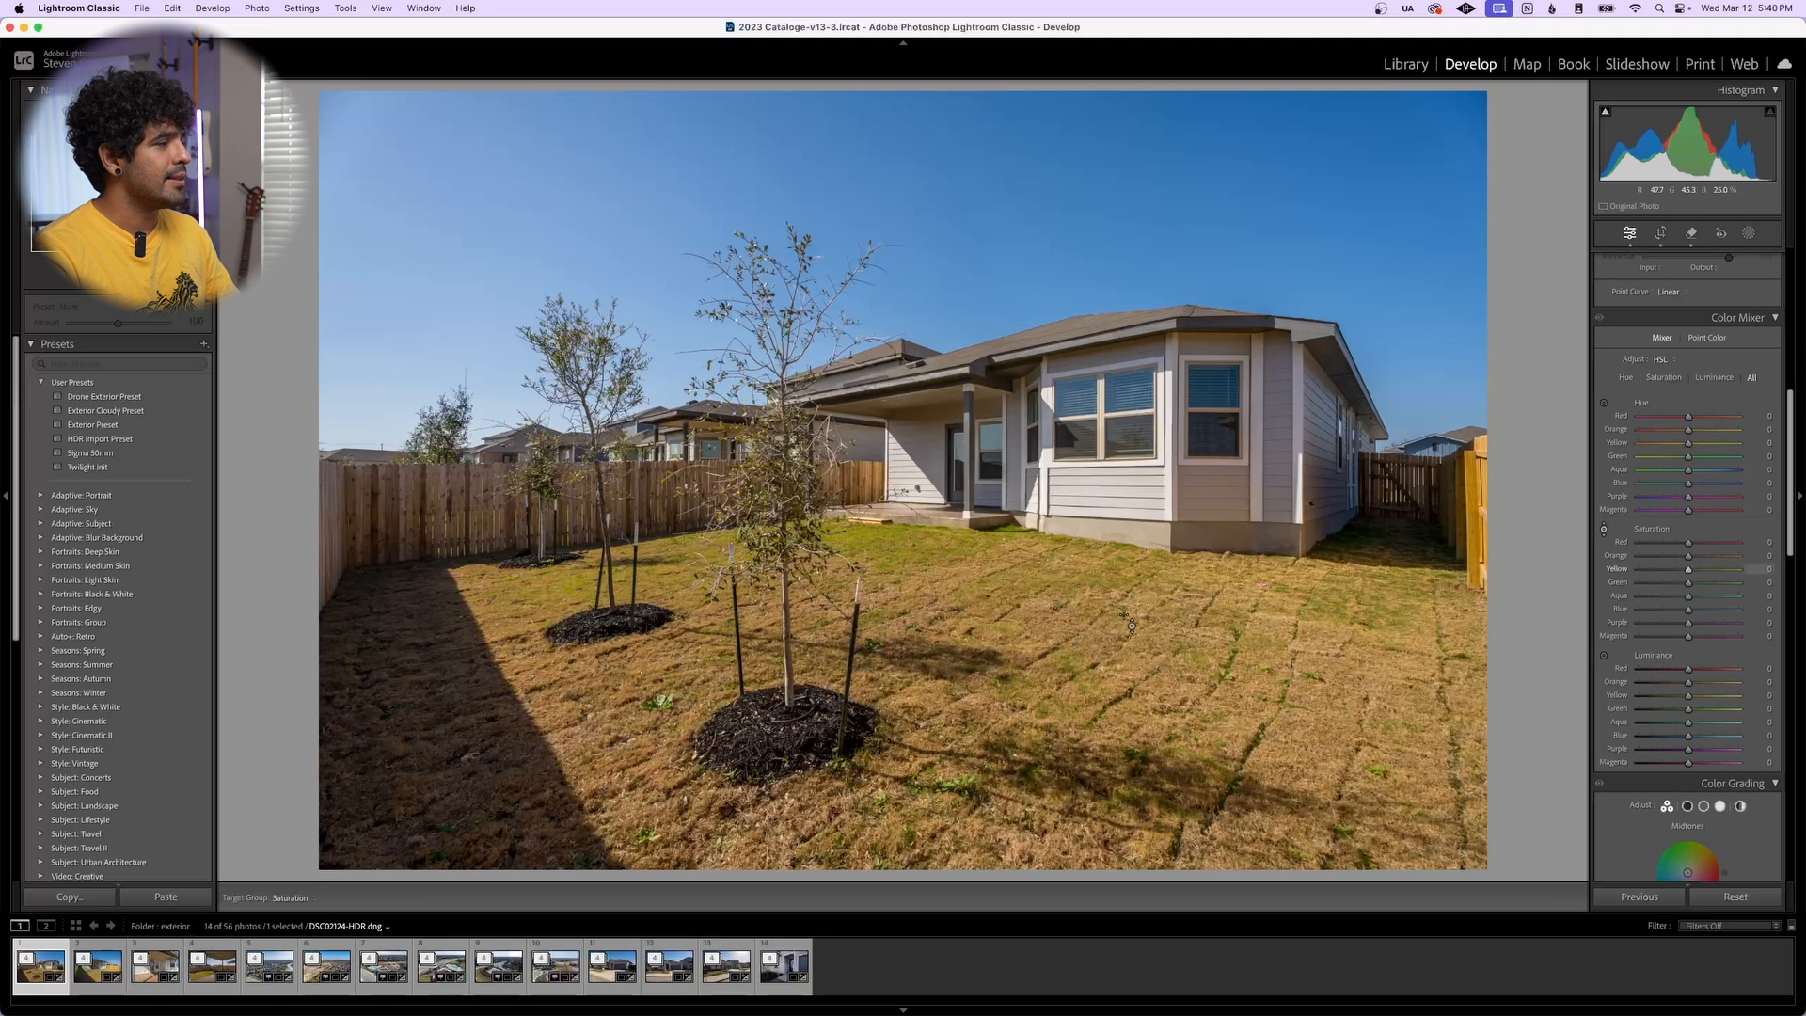
pyautogui.moveTo(1070, 607); pyautogui.dragTo(1070, 625)
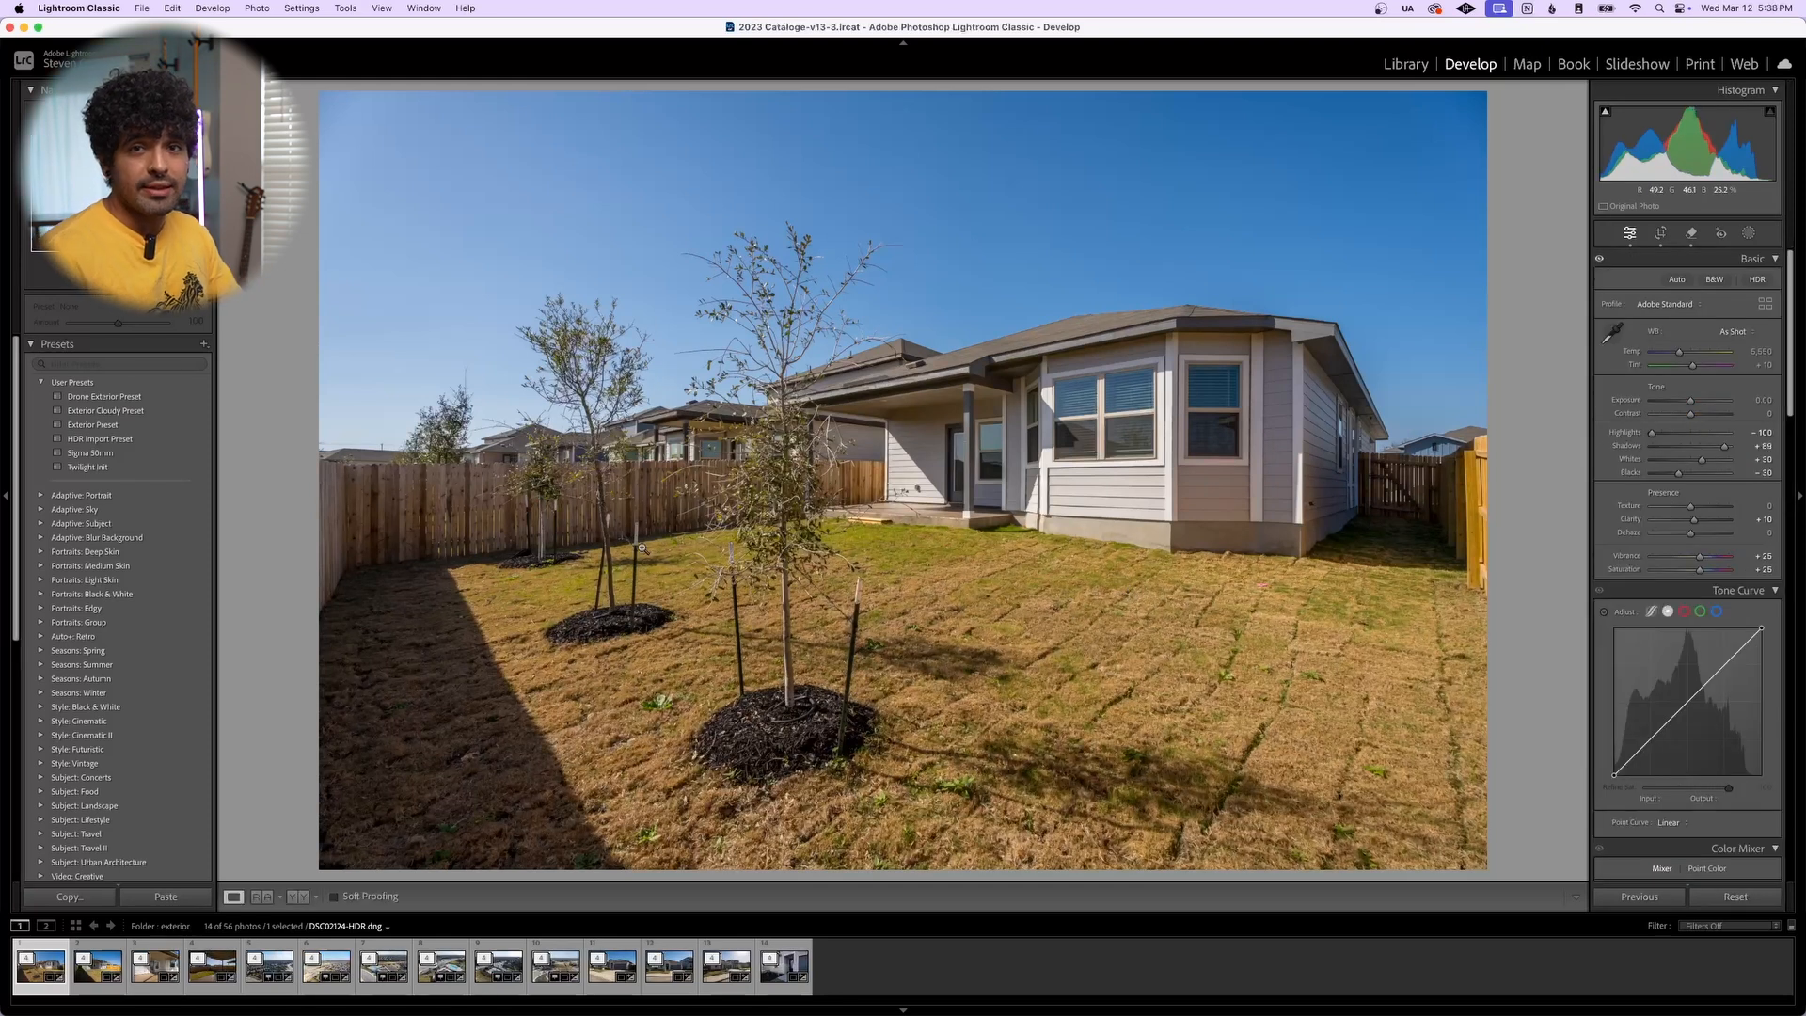
# Go to the fifth photo, the aerial neighborhood view, and set its Highlights to -100 and Shadows to +100
pyautogui.press('Right')
pyautogui.press('Right')
pyautogui.press('Right')
pyautogui.press('Right')
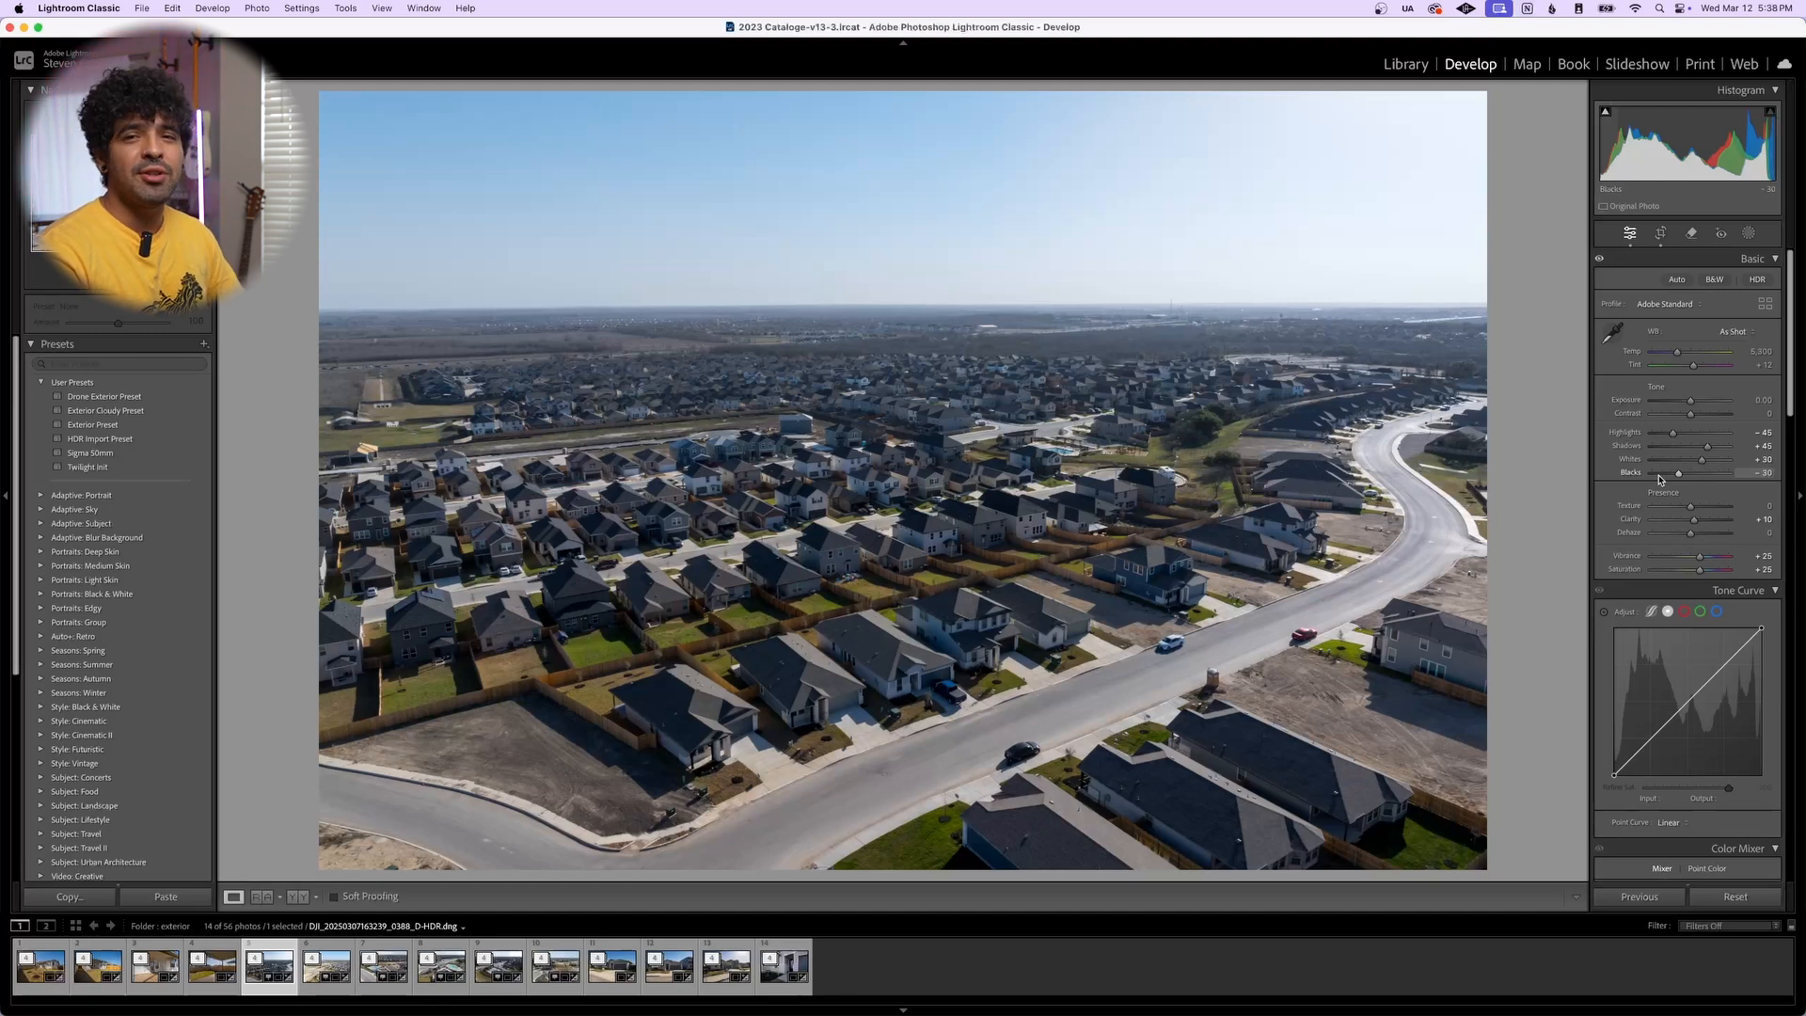
pyautogui.moveTo(1674, 434); pyautogui.dragTo(1650, 435)
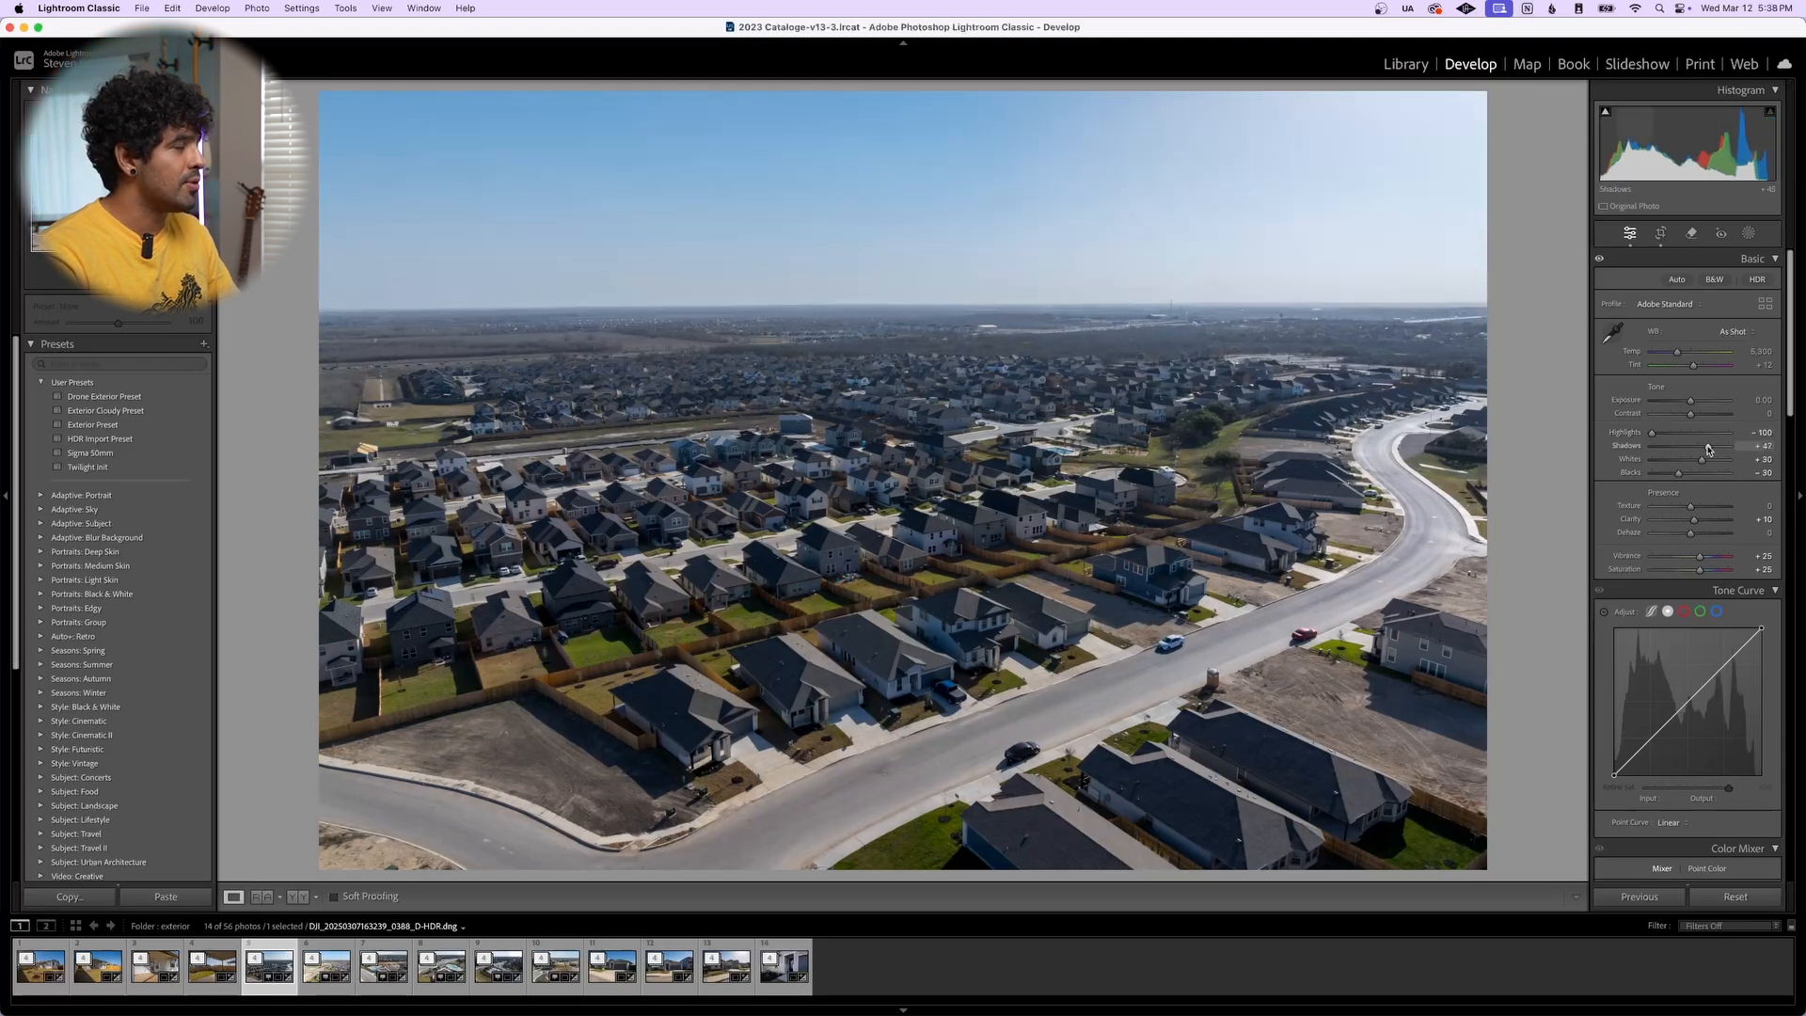
pyautogui.moveTo(1708, 447); pyautogui.dragTo(1731, 449)
# Set the aerial photo's Dehaze to +20 and raise its Exposure slightly
pyautogui.scroll(-1, 1720, 459)
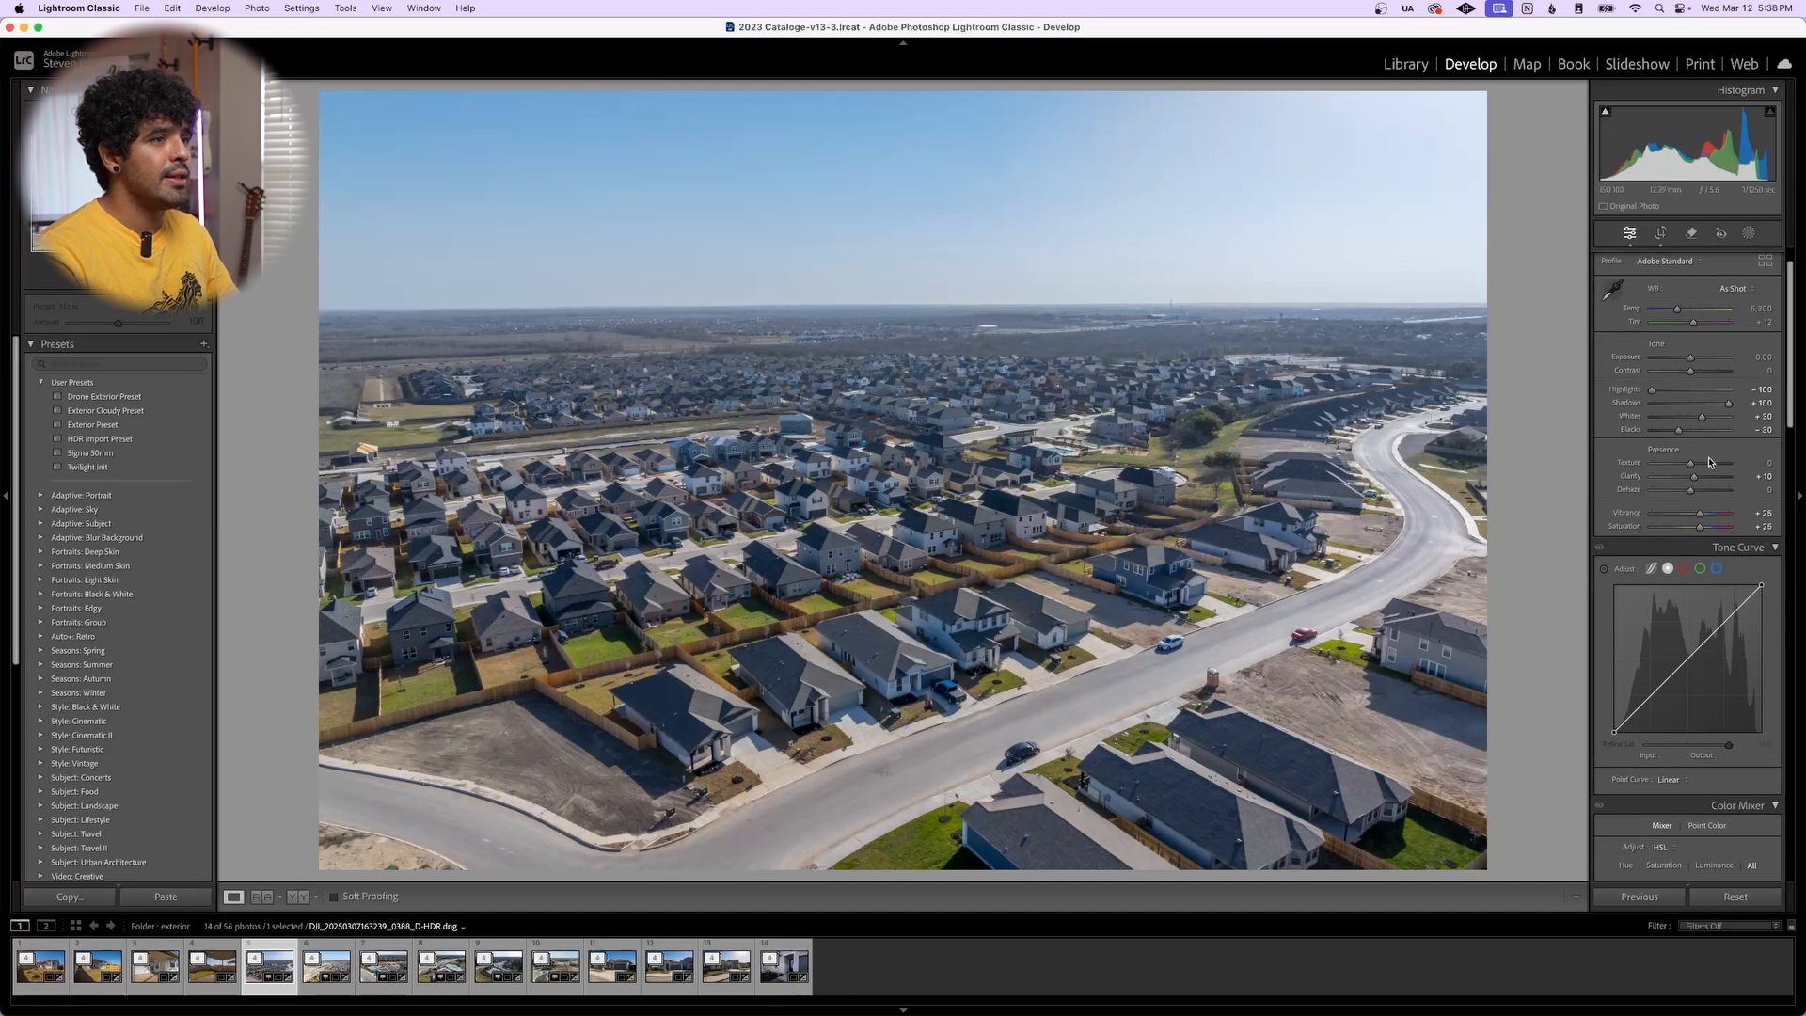
pyautogui.moveTo(1691, 493); pyautogui.dragTo(1698, 493)
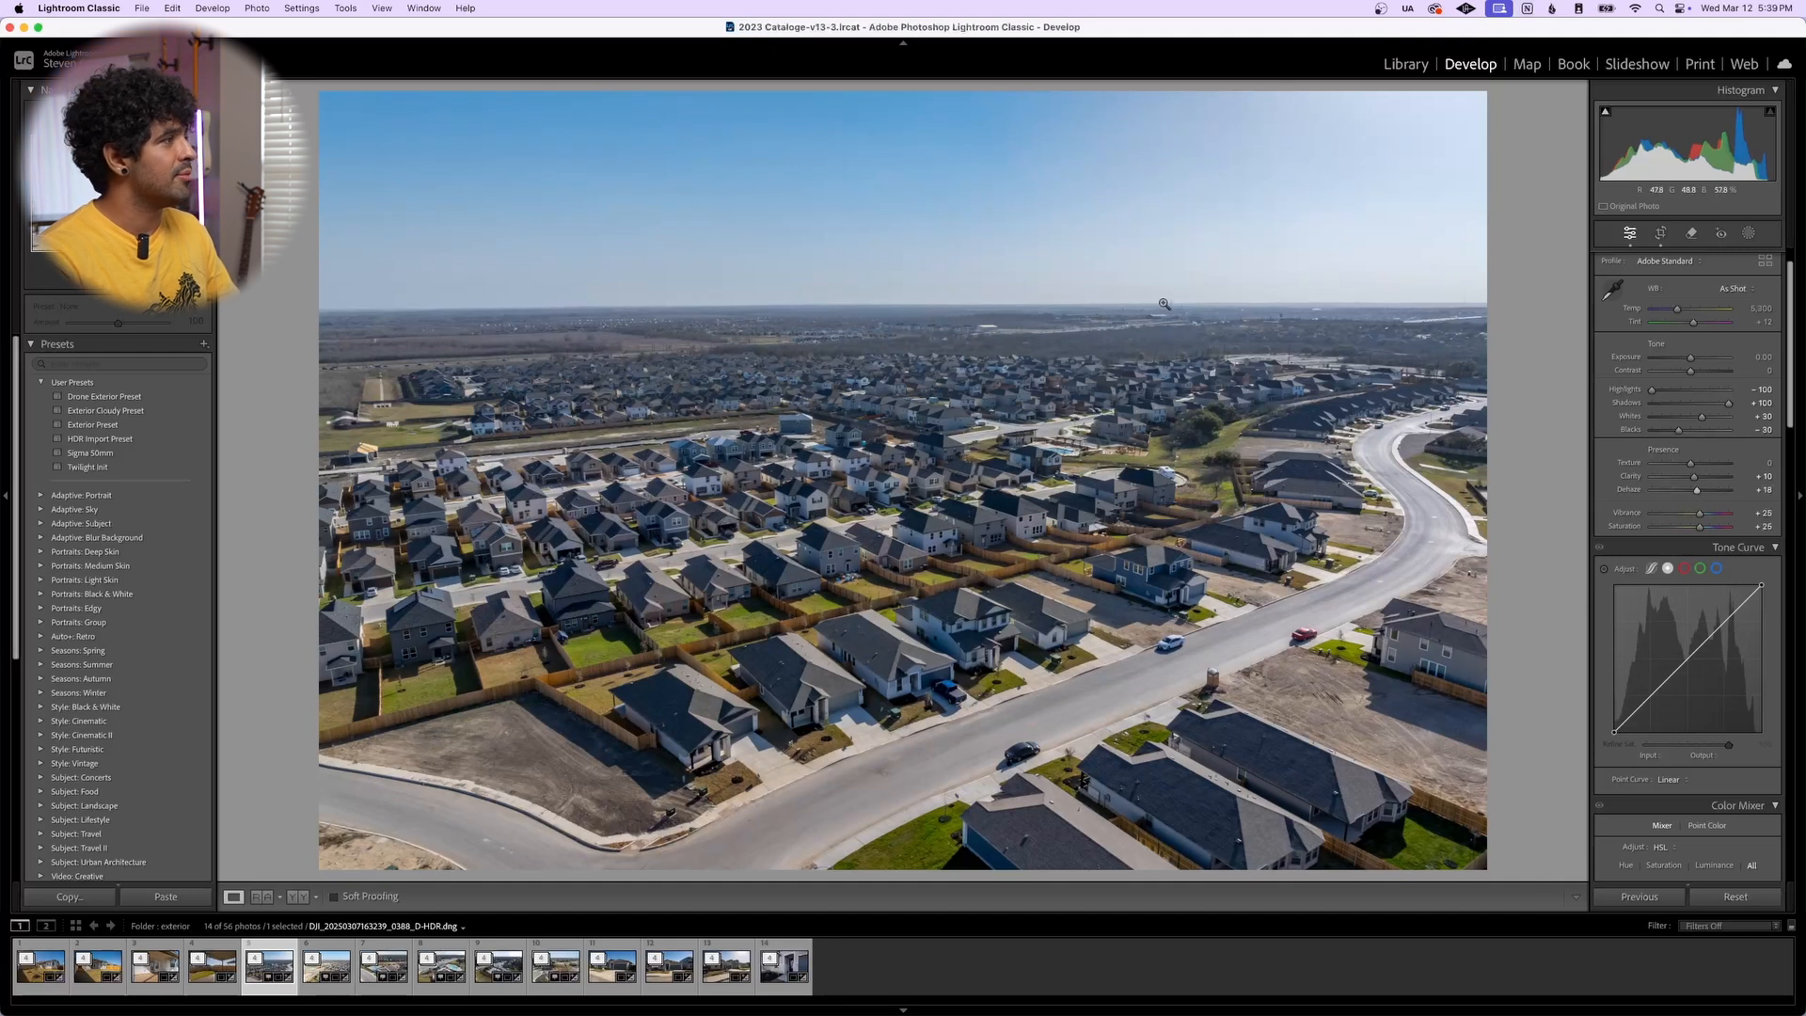
pyautogui.moveTo(1714, 493); pyautogui.dragTo(1717, 493)
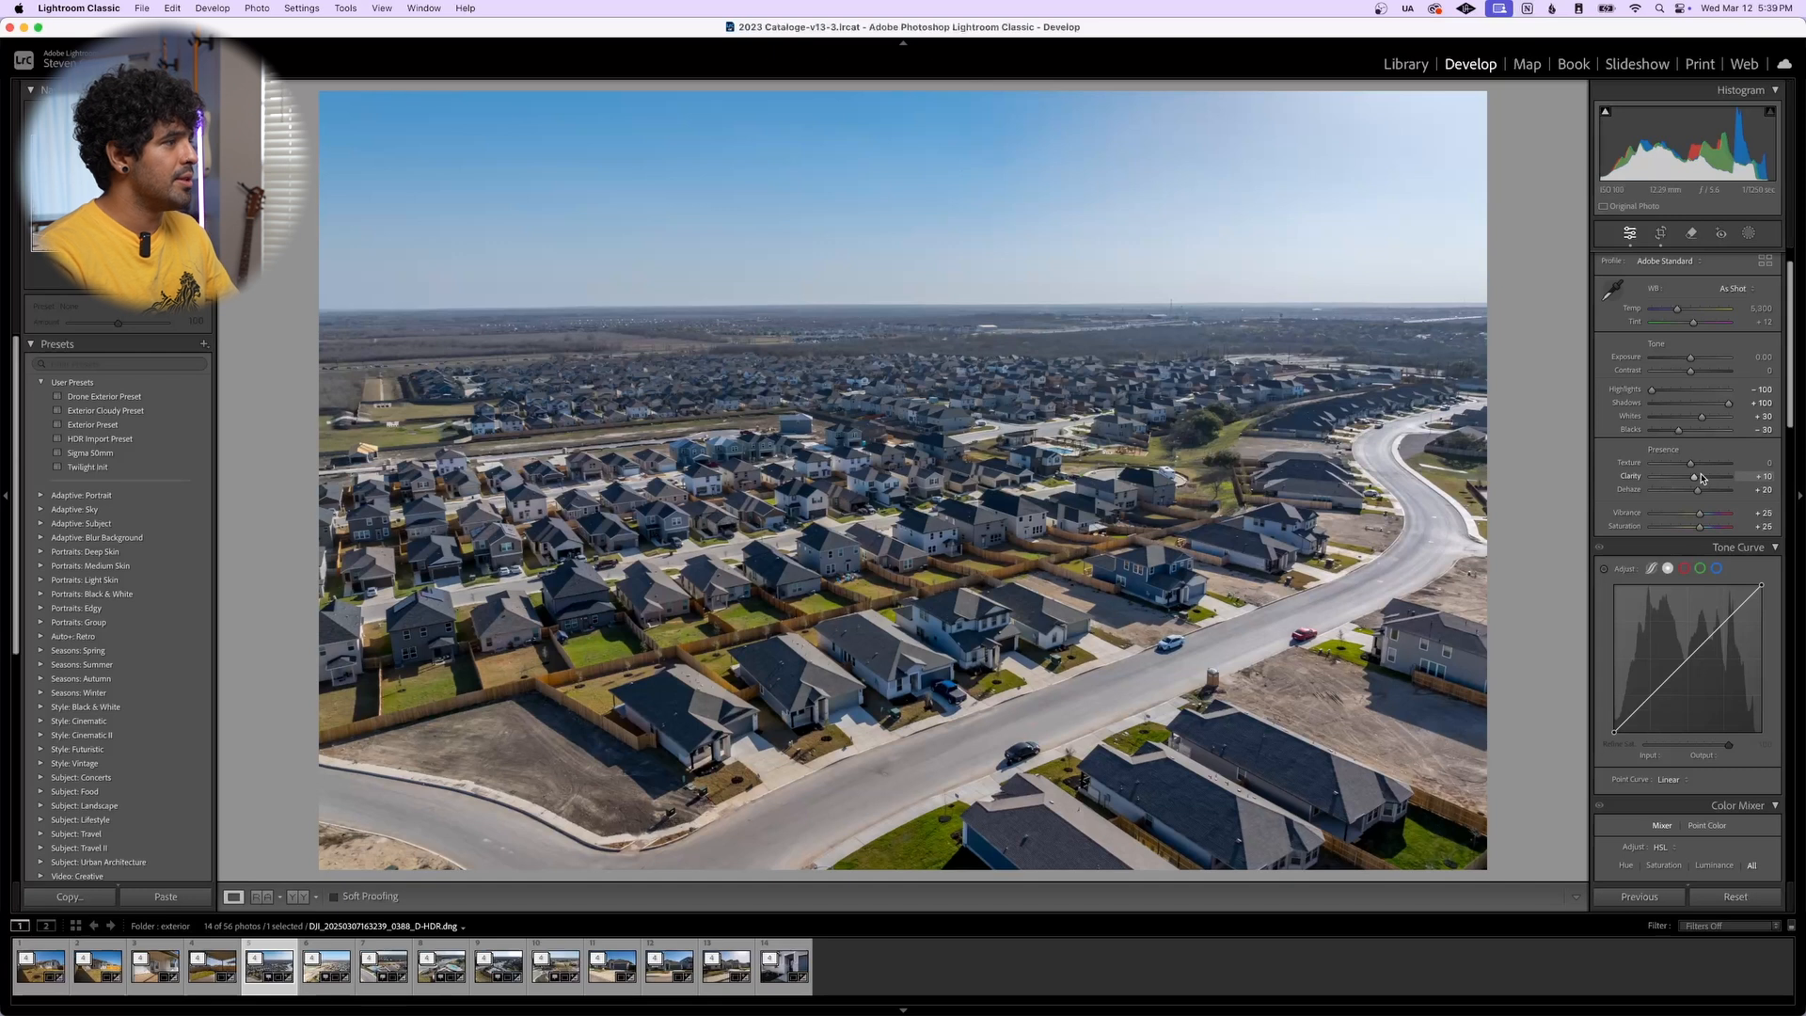
pyautogui.scroll(1, 1713, 468)
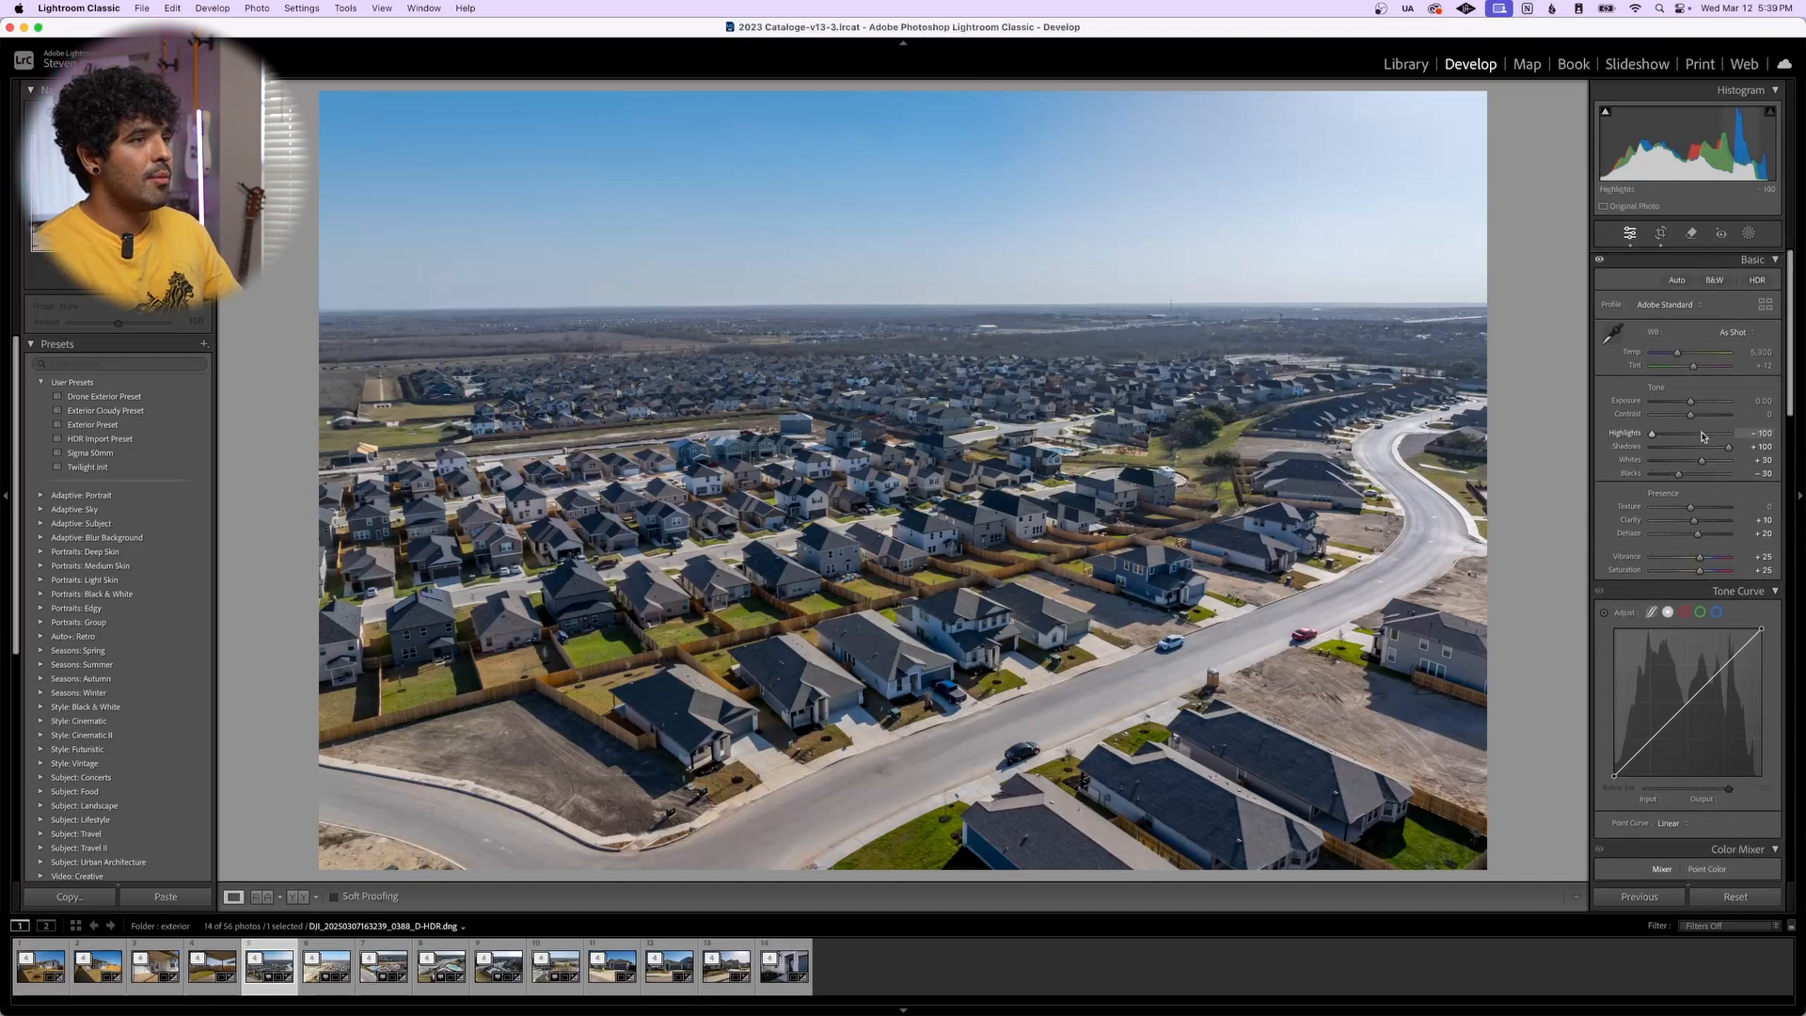
pyautogui.moveTo(1692, 402); pyautogui.dragTo(1694, 403)
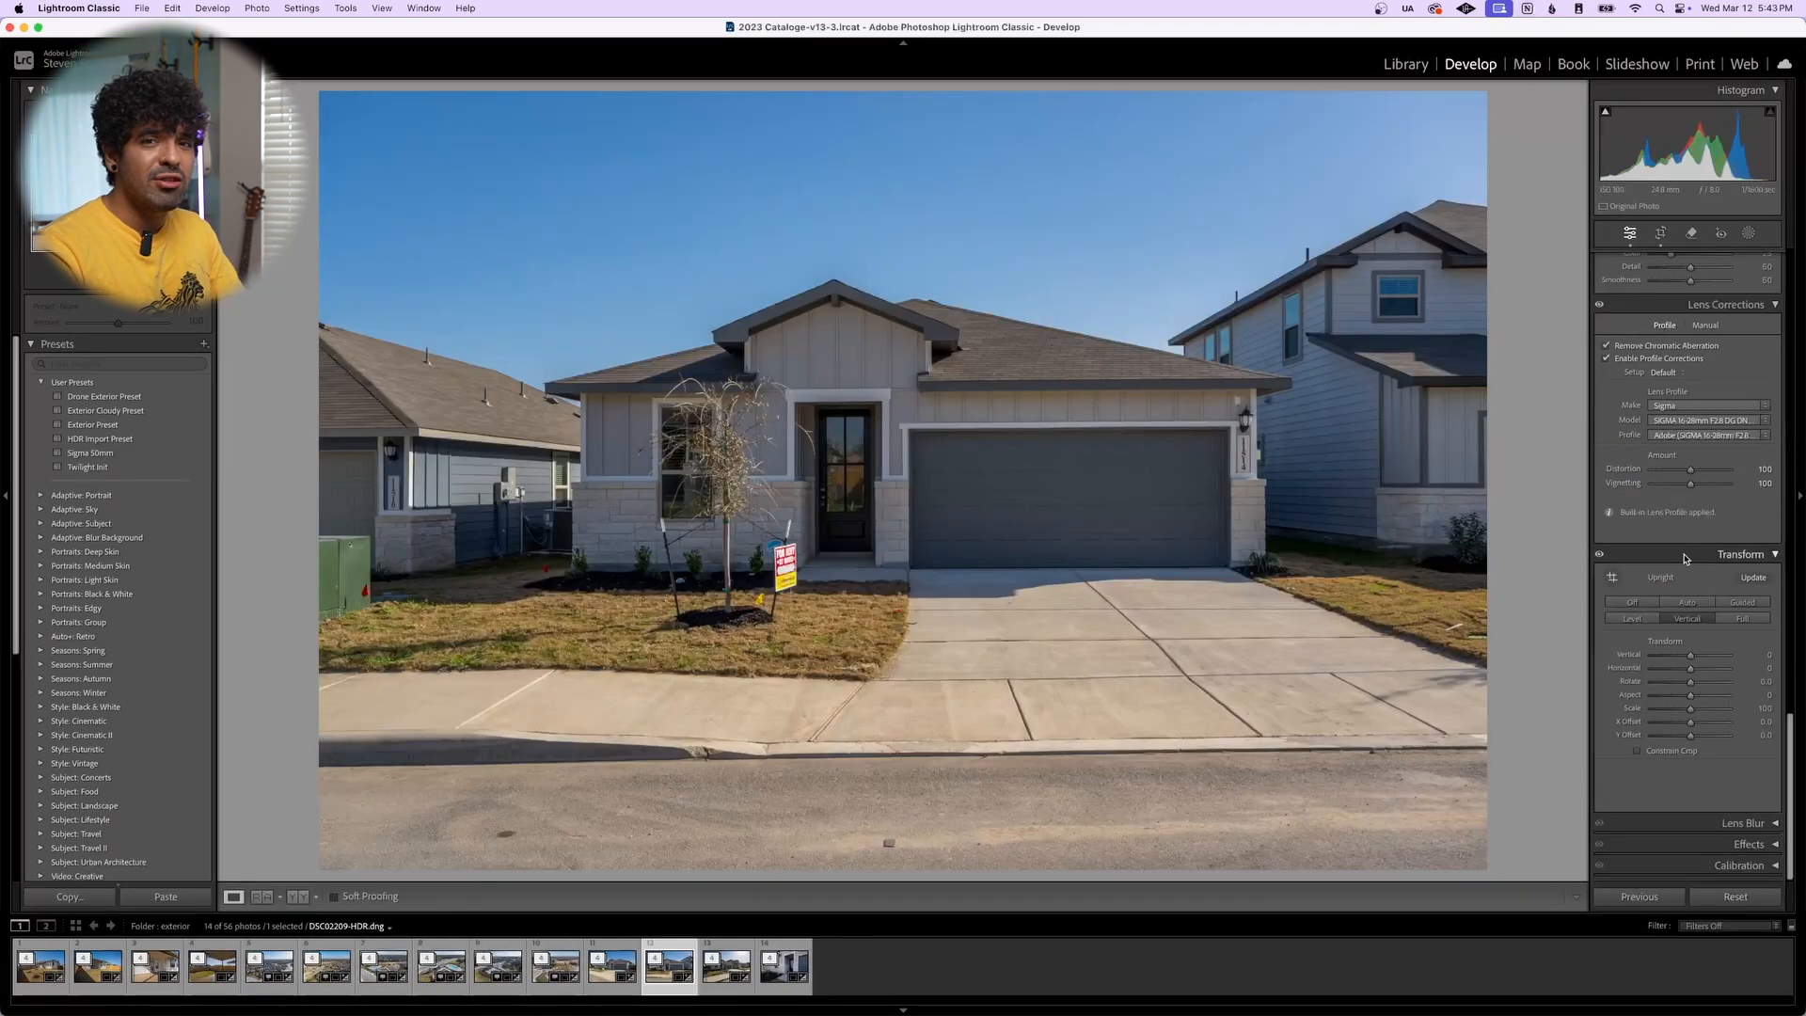
# Straighten the front house photo with Guided Upright, placing guides along the roof eave, garage door base and both outer wall edges
pyautogui.click(1741, 603)
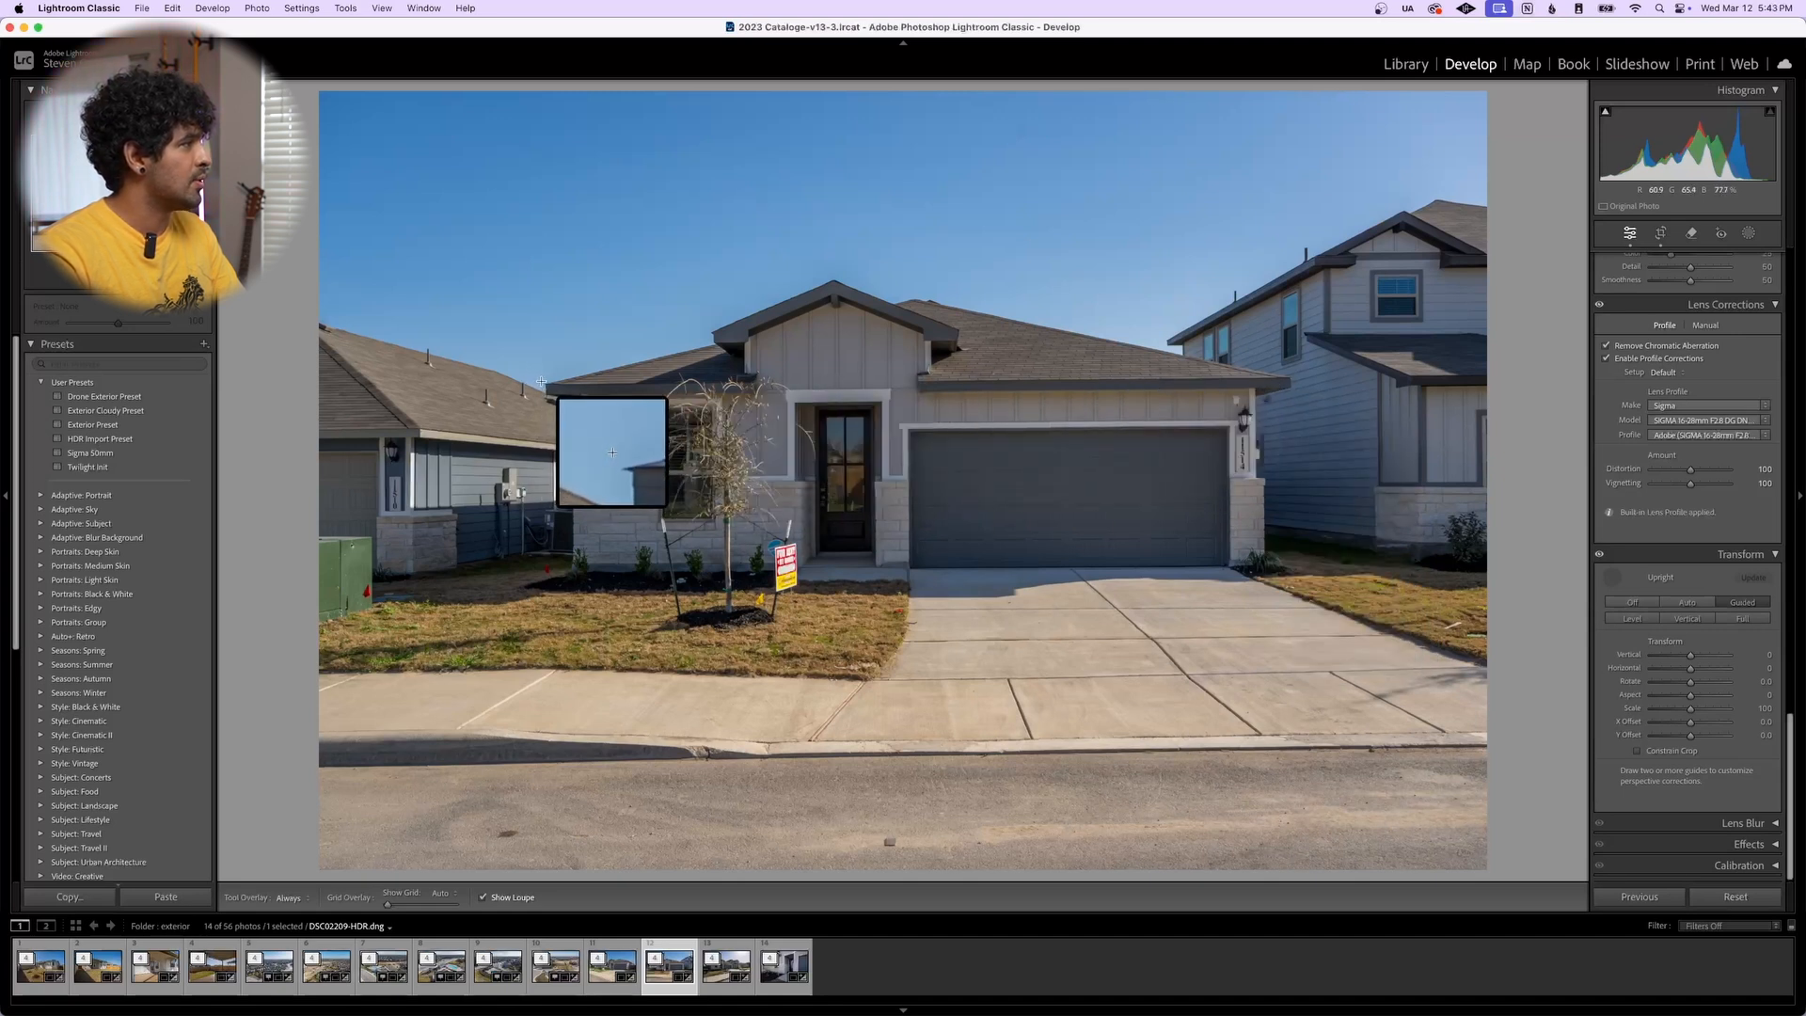
pyautogui.moveTo(545, 384); pyautogui.dragTo(1290, 376)
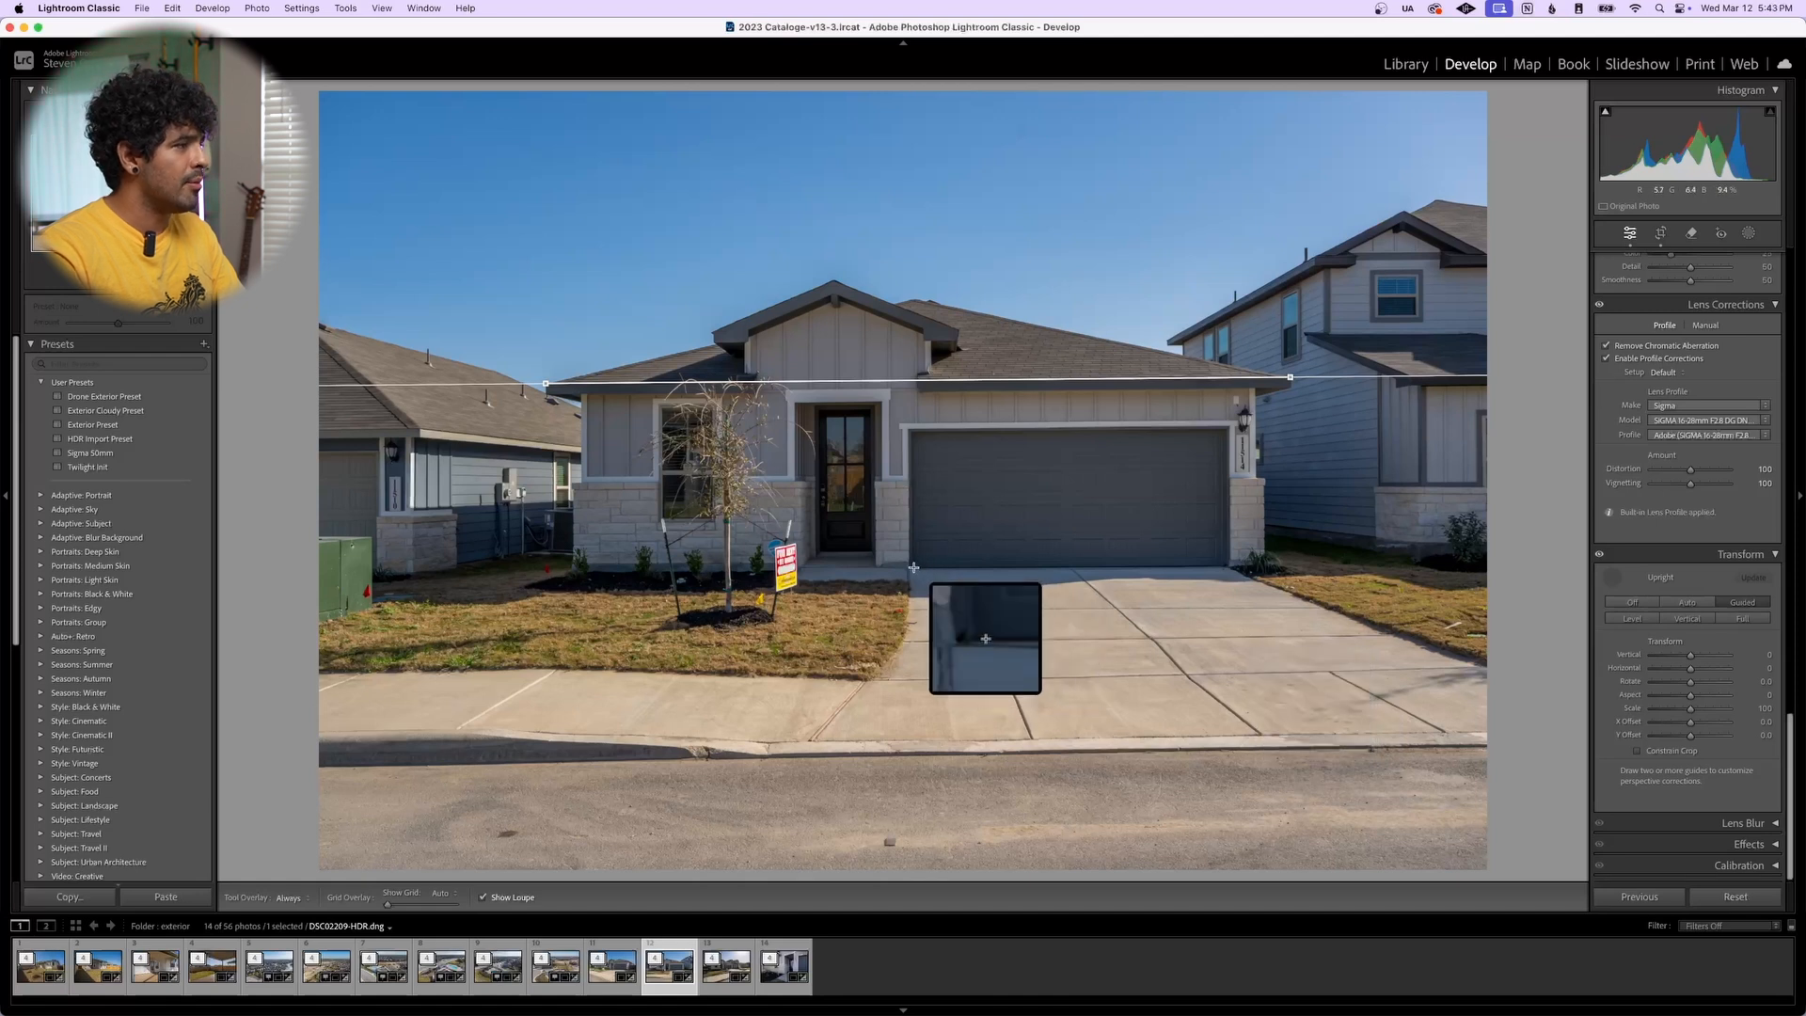
pyautogui.moveTo(911, 568); pyautogui.dragTo(1223, 569)
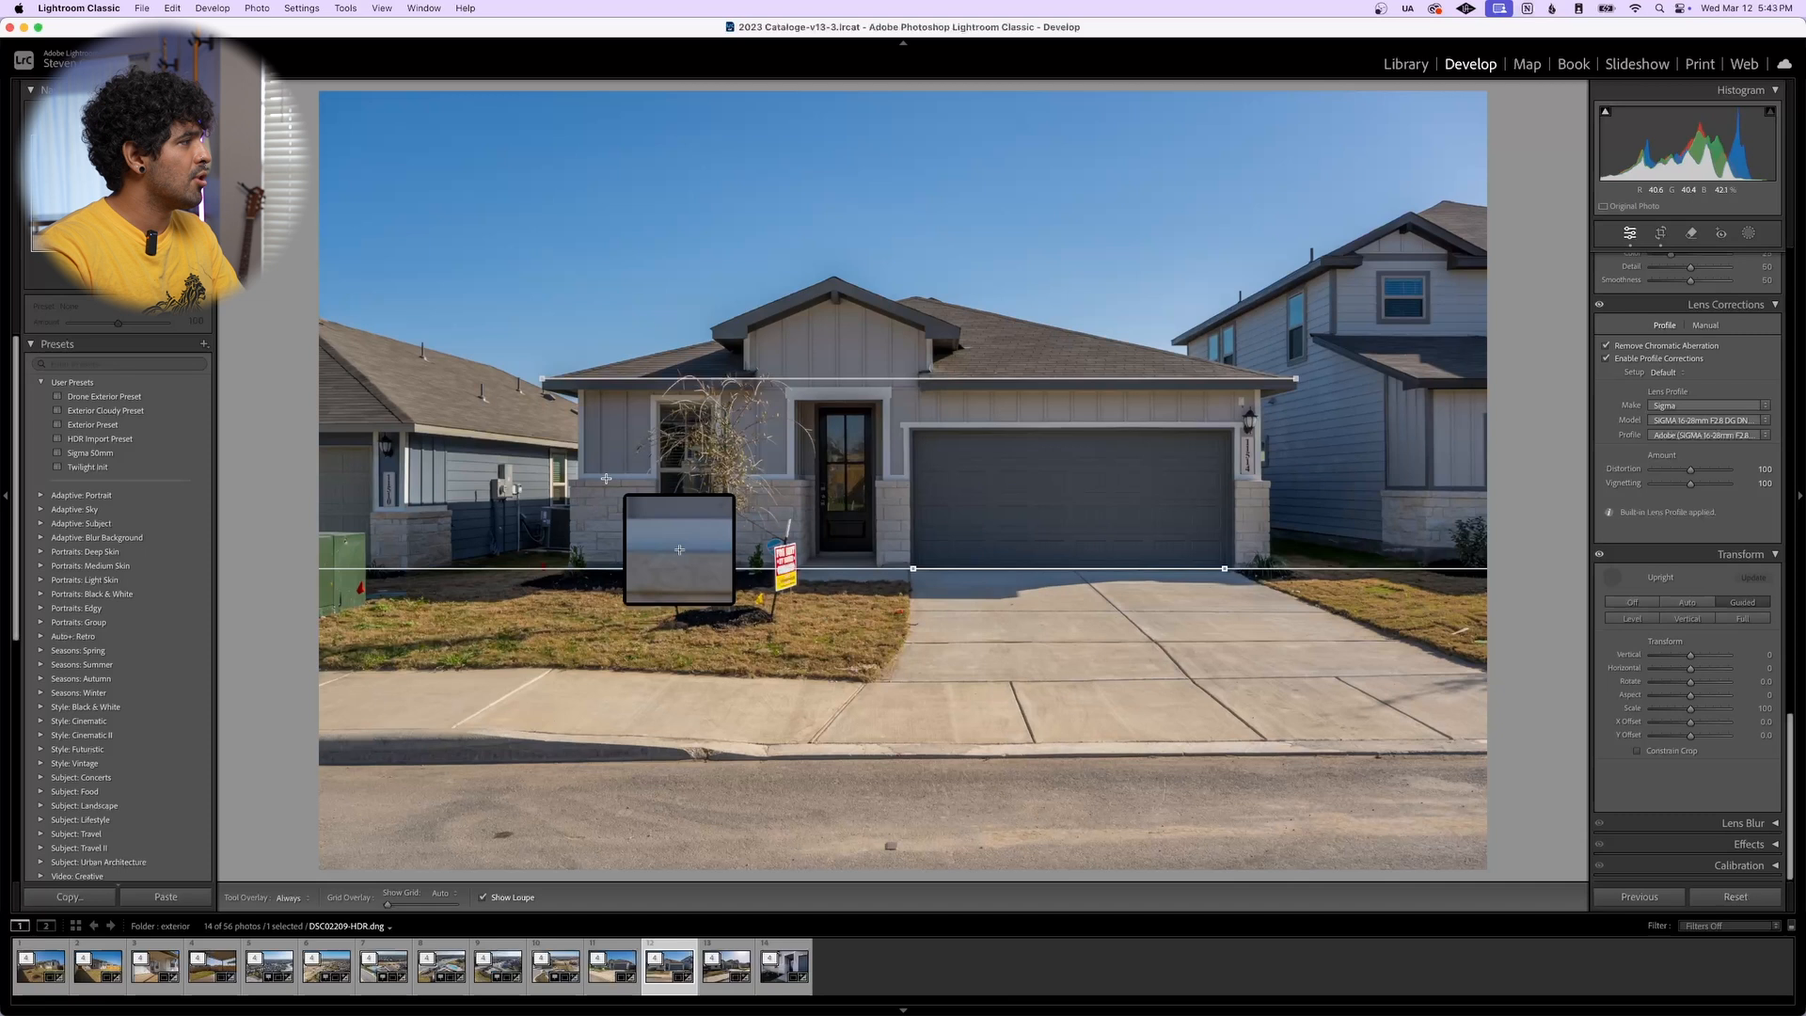
pyautogui.moveTo(575, 477); pyautogui.dragTo(577, 390)
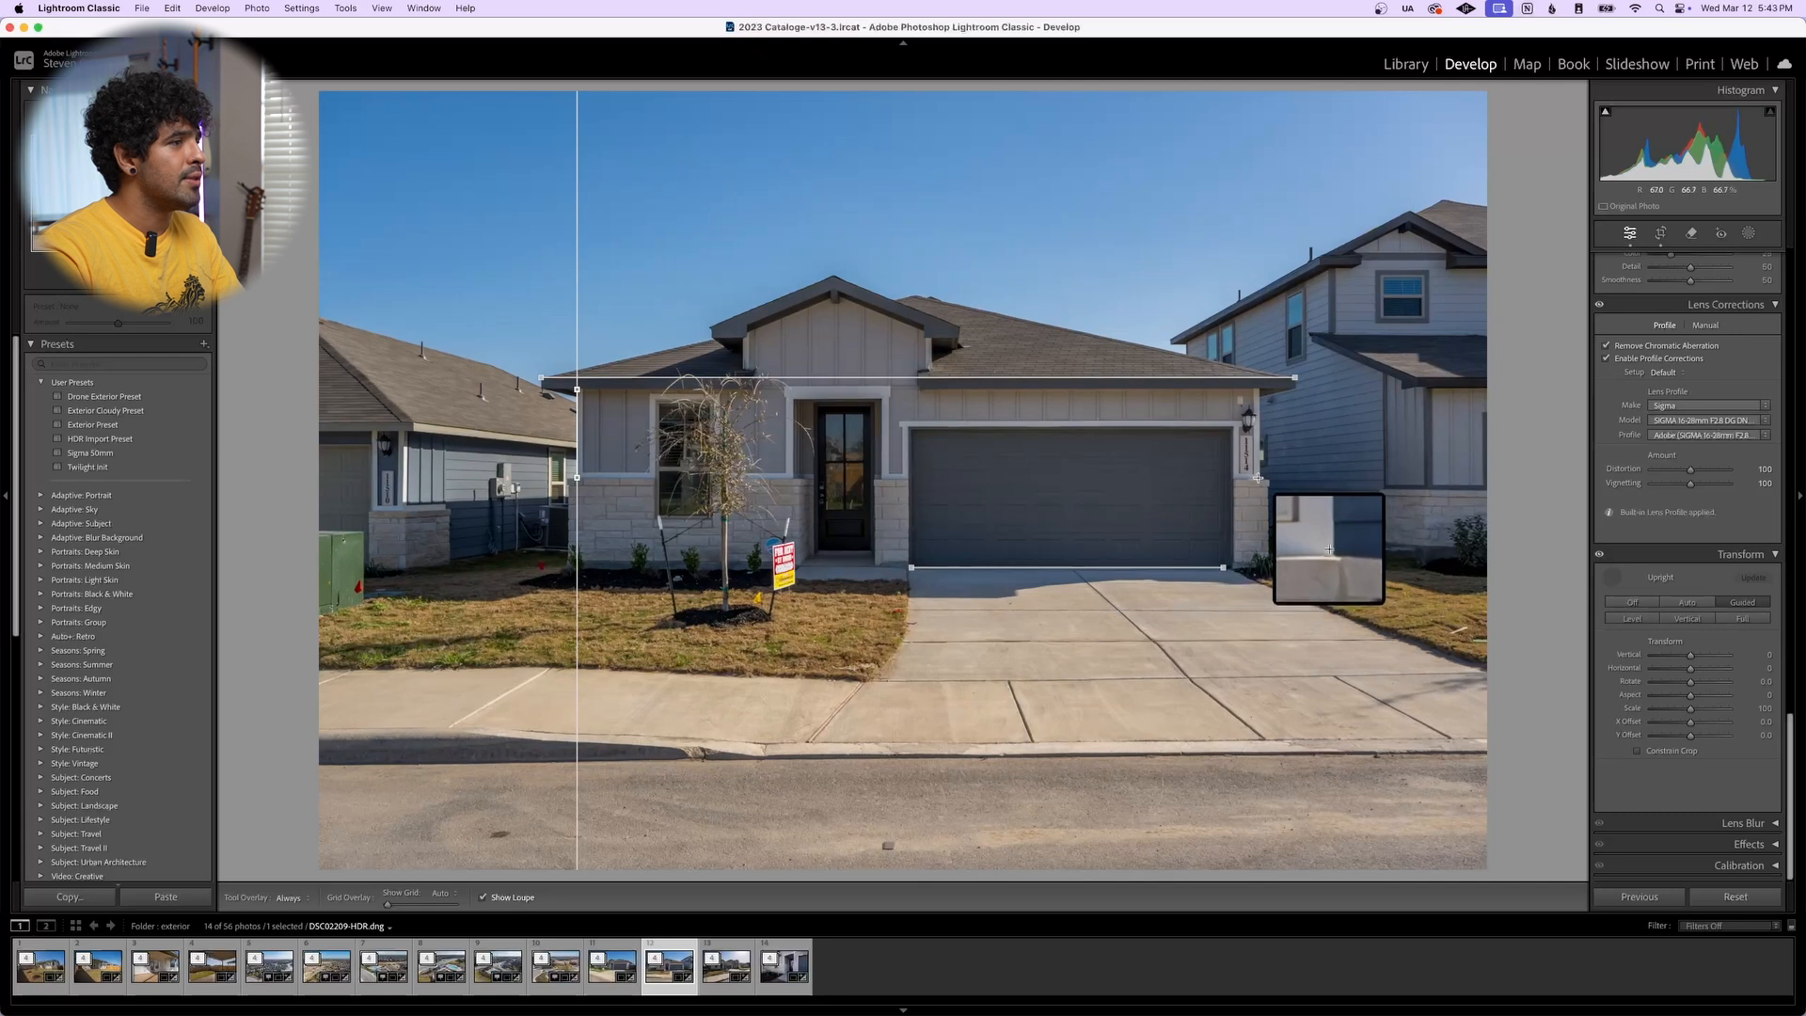
pyautogui.moveTo(1258, 478); pyautogui.dragTo(1262, 389)
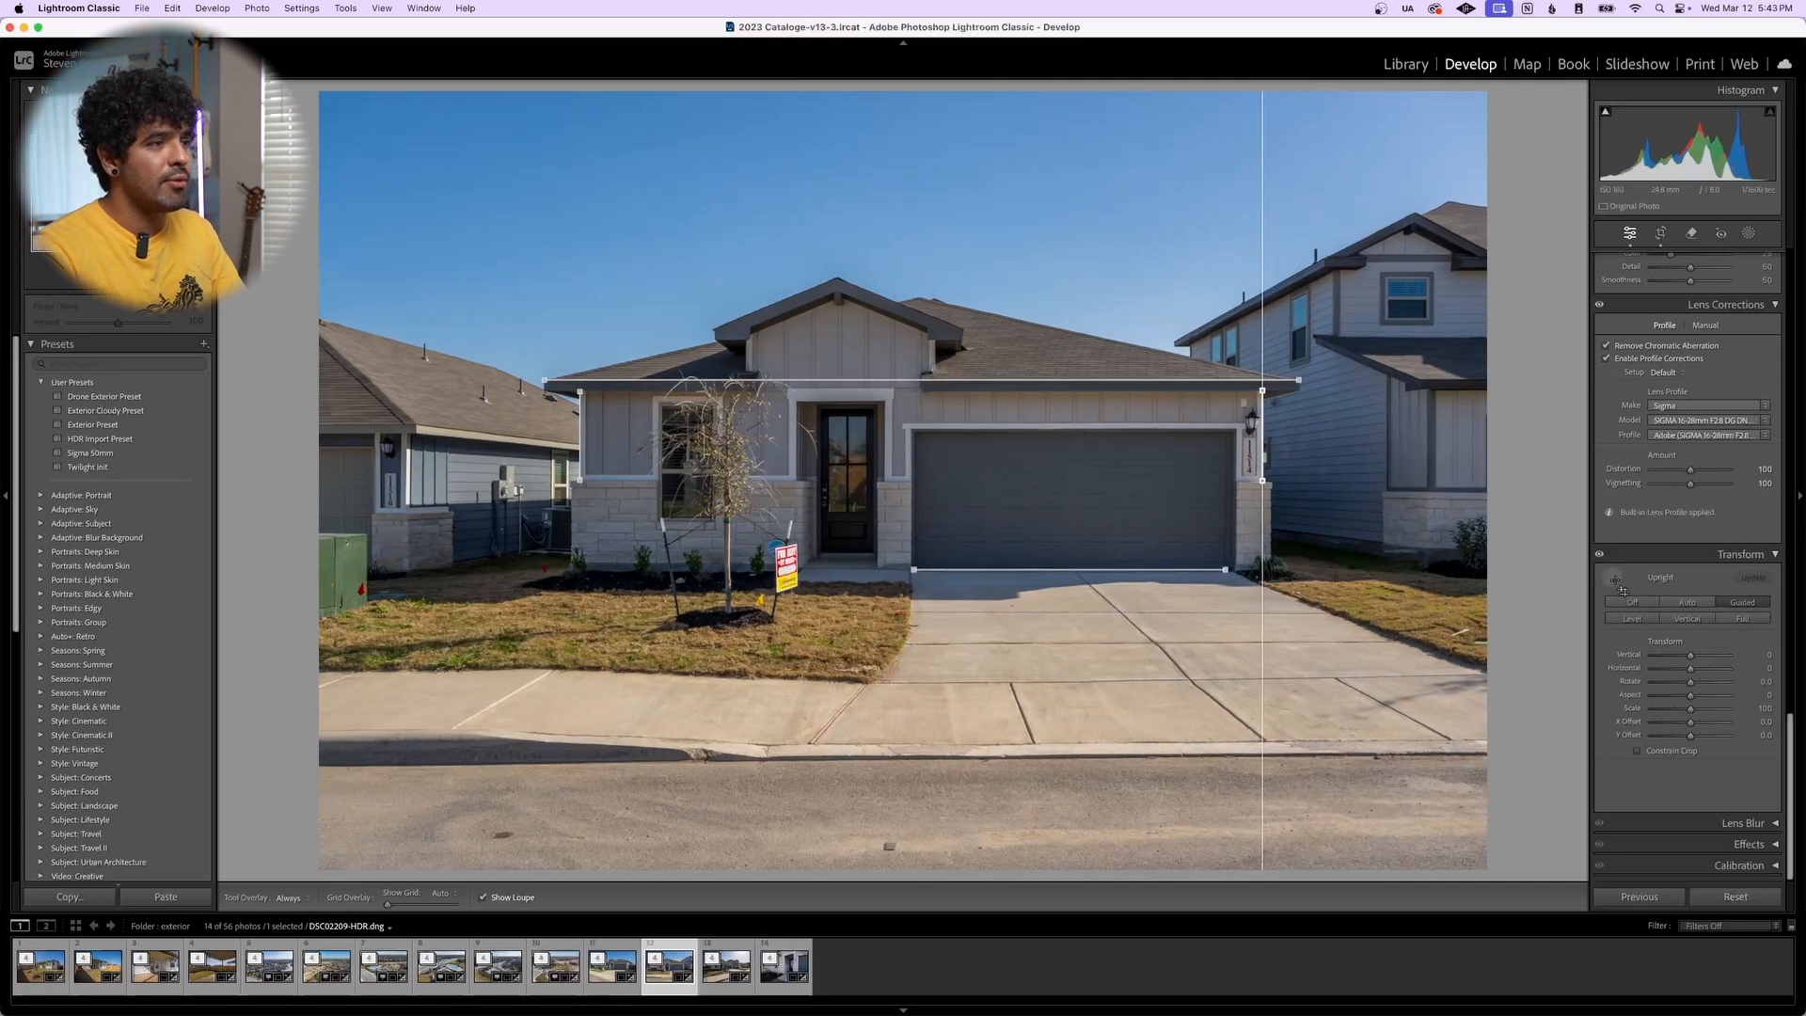
pyautogui.click(1614, 578)
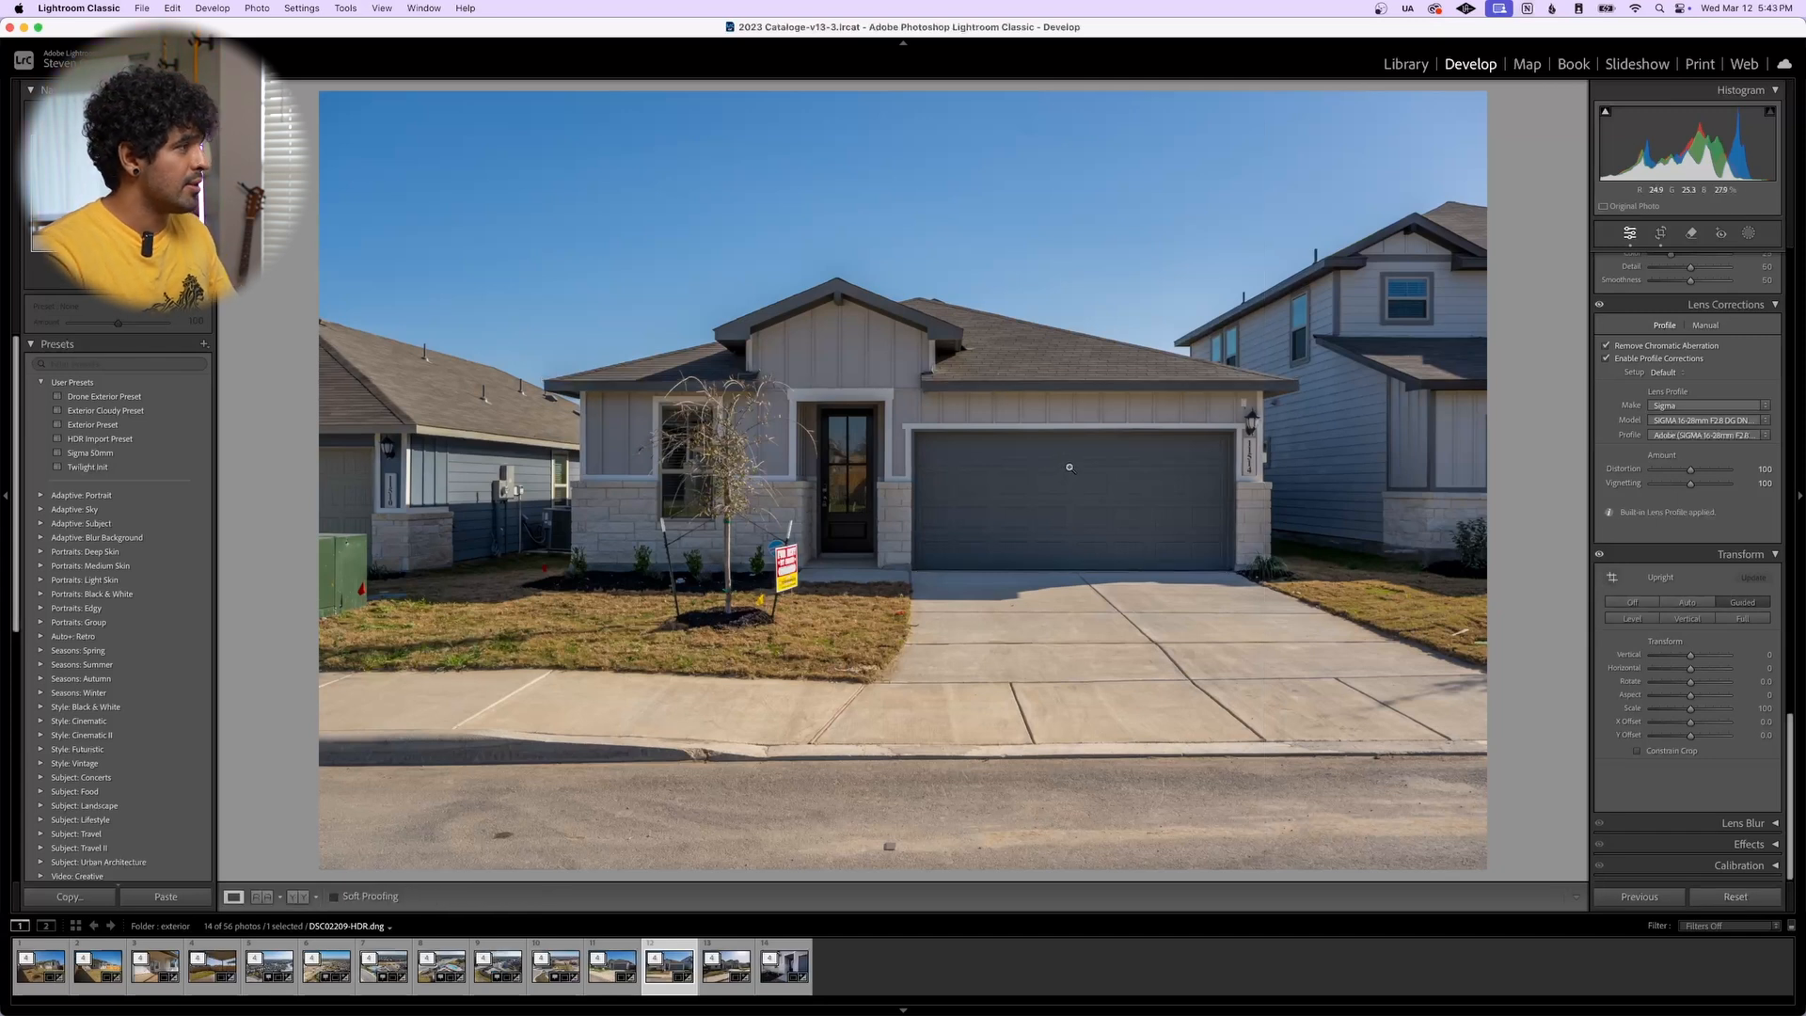
# Crop the front house photo slightly tighter, trimming the street at the bottom, and reposition the image within the crop
pyautogui.press('r')
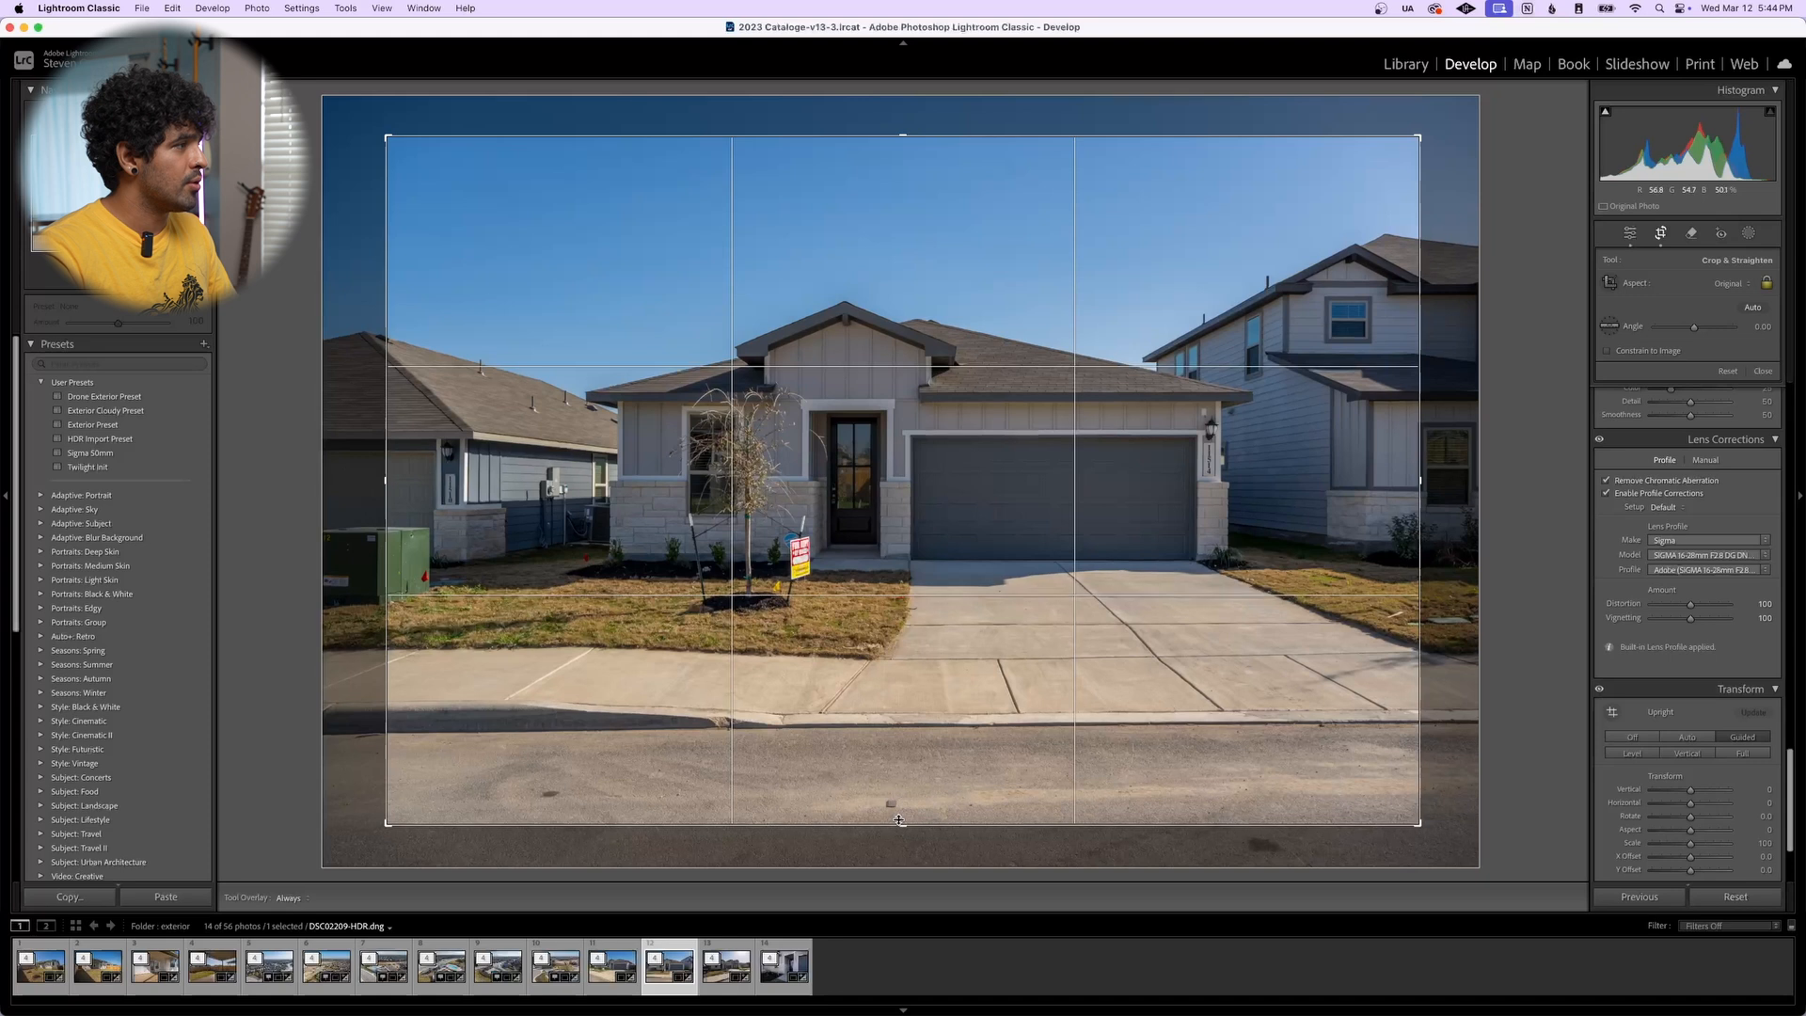
pyautogui.moveTo(898, 821); pyautogui.dragTo(898, 799)
pyautogui.moveTo(934, 671); pyautogui.dragTo(933, 661)
pyautogui.press('r')
pyautogui.press('r')
pyautogui.press('r')
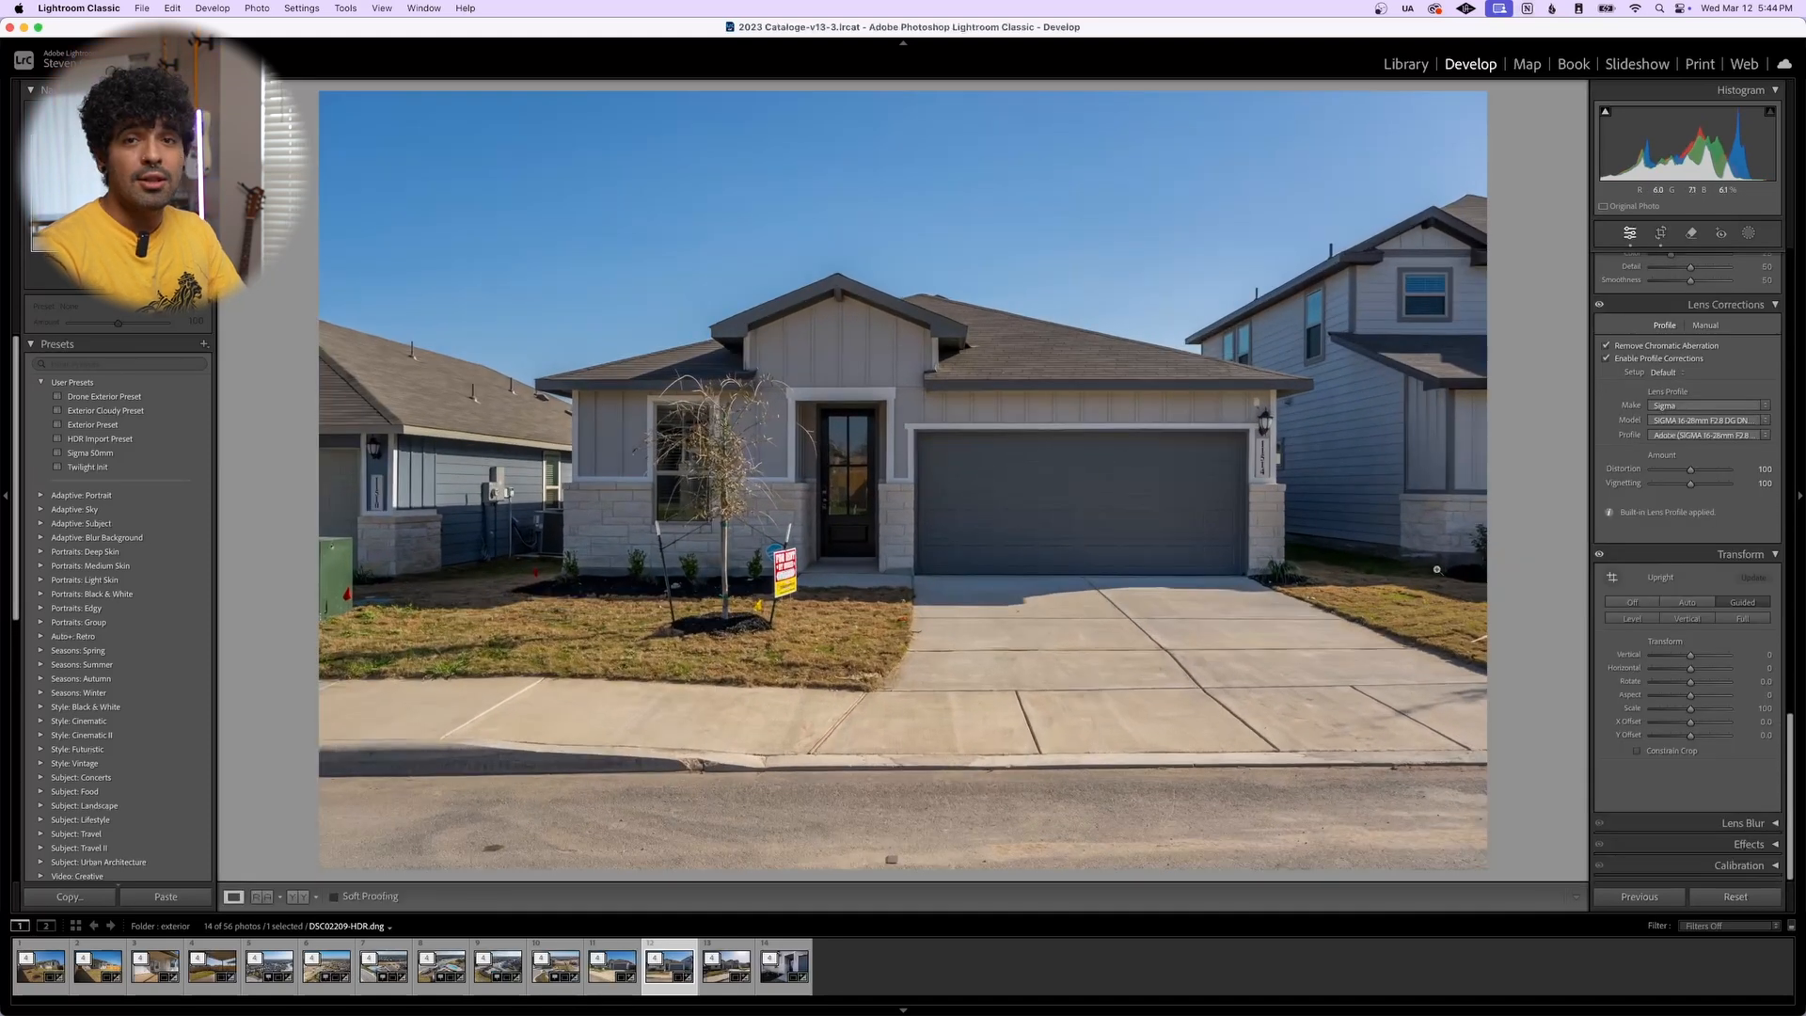
# Go to the last photo, the front entryway, and warm its white balance by raising Temp slightly
pyautogui.press('Right')
pyautogui.press('Right')
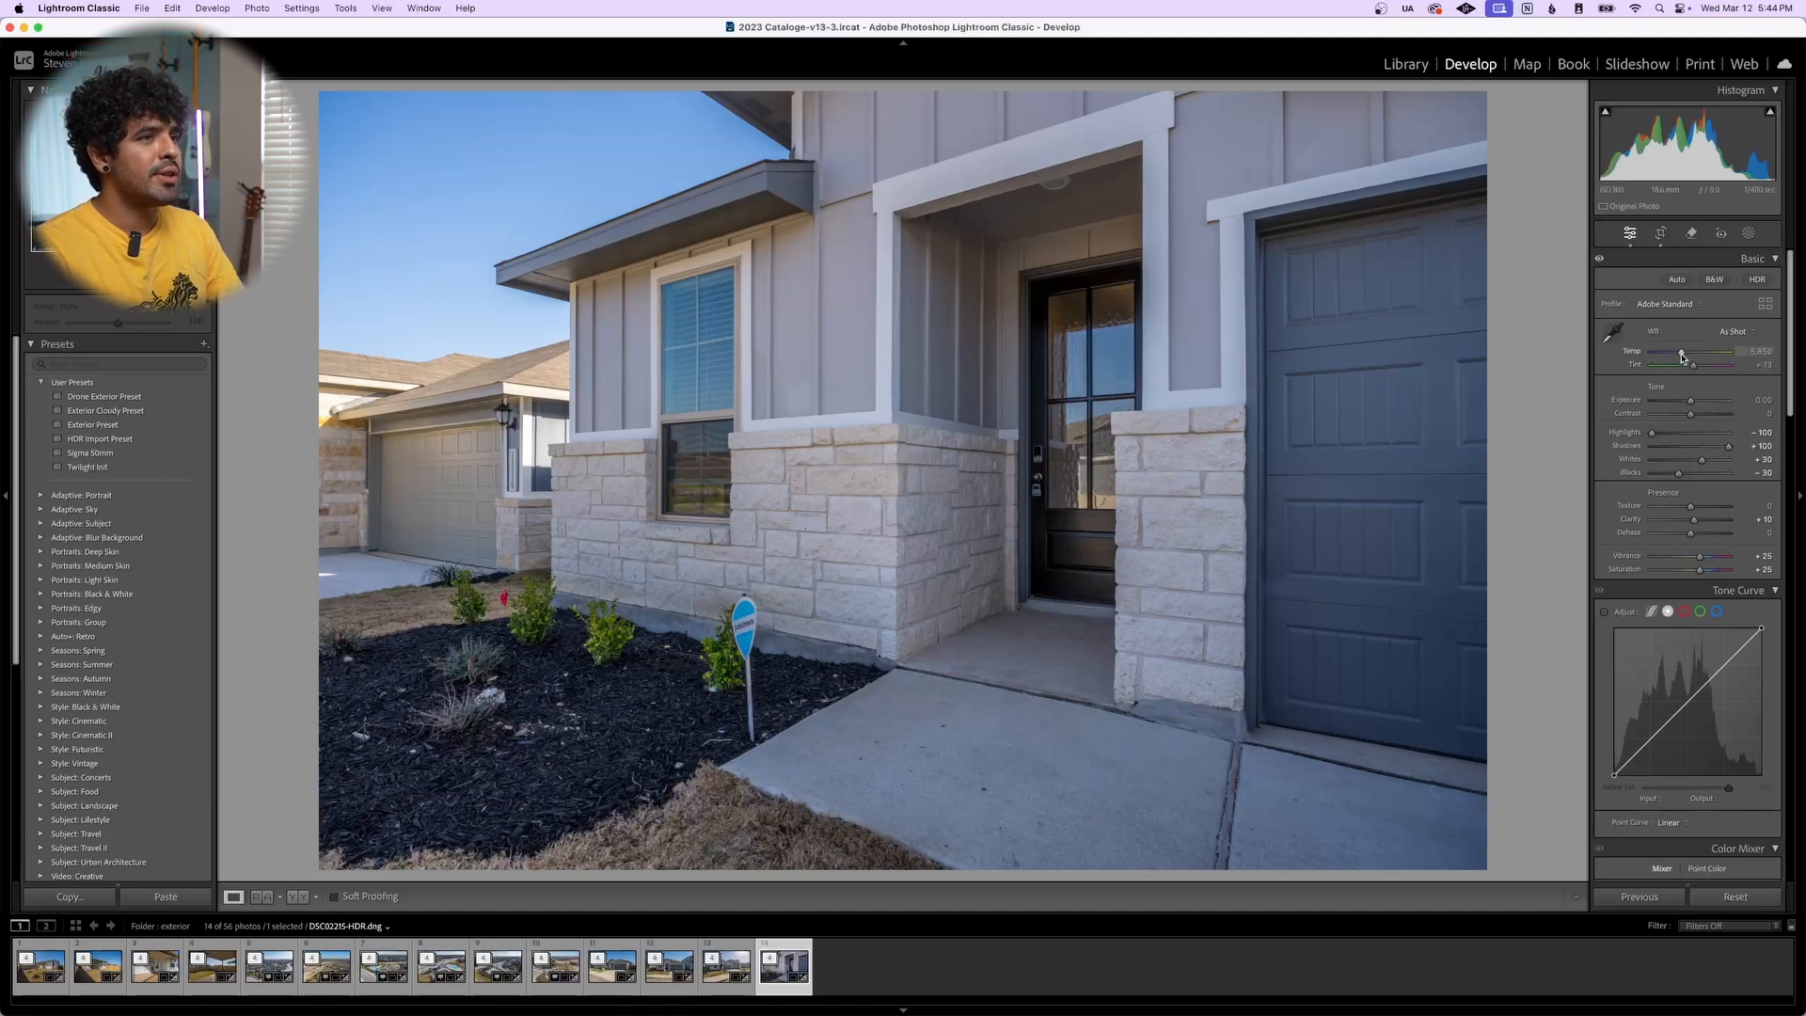
pyautogui.moveTo(1683, 357); pyautogui.dragTo(1690, 358)
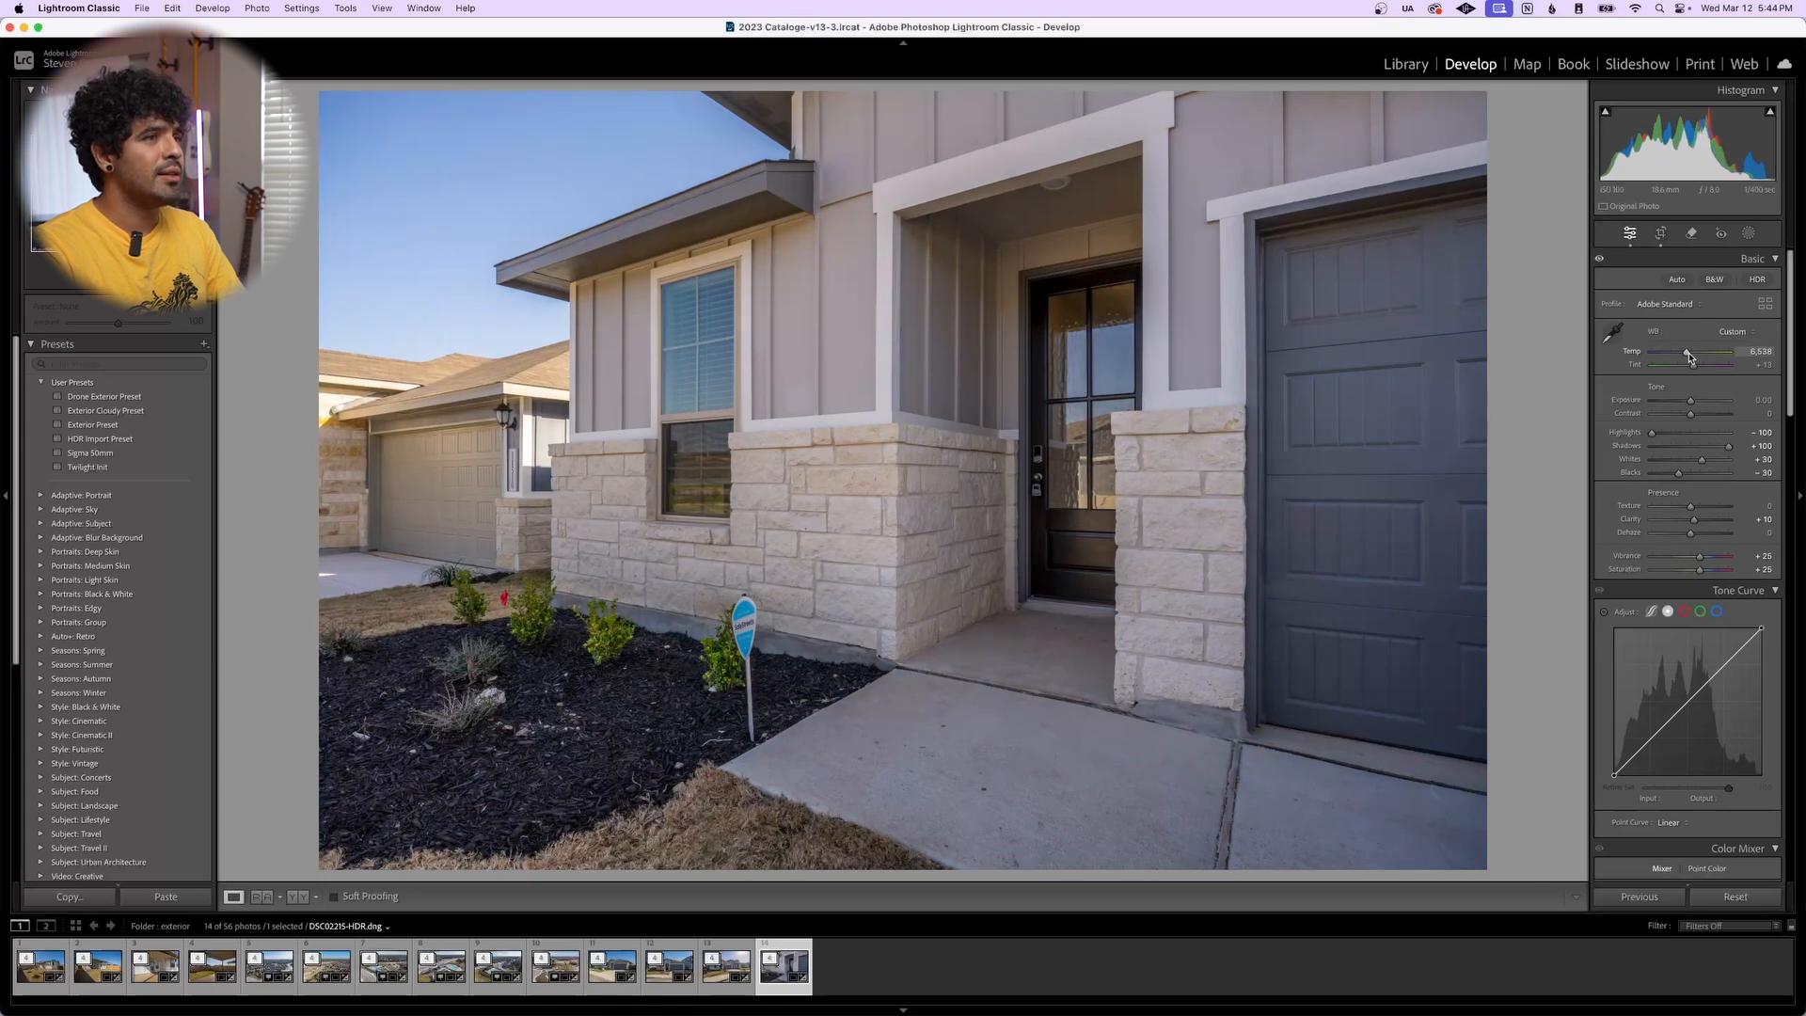
pyautogui.moveTo(1689, 356); pyautogui.dragTo(1687, 360)
# Select all the HDR photos in the Library grid and open them for editing in Adobe Photoshop 2025
pyautogui.press('g')
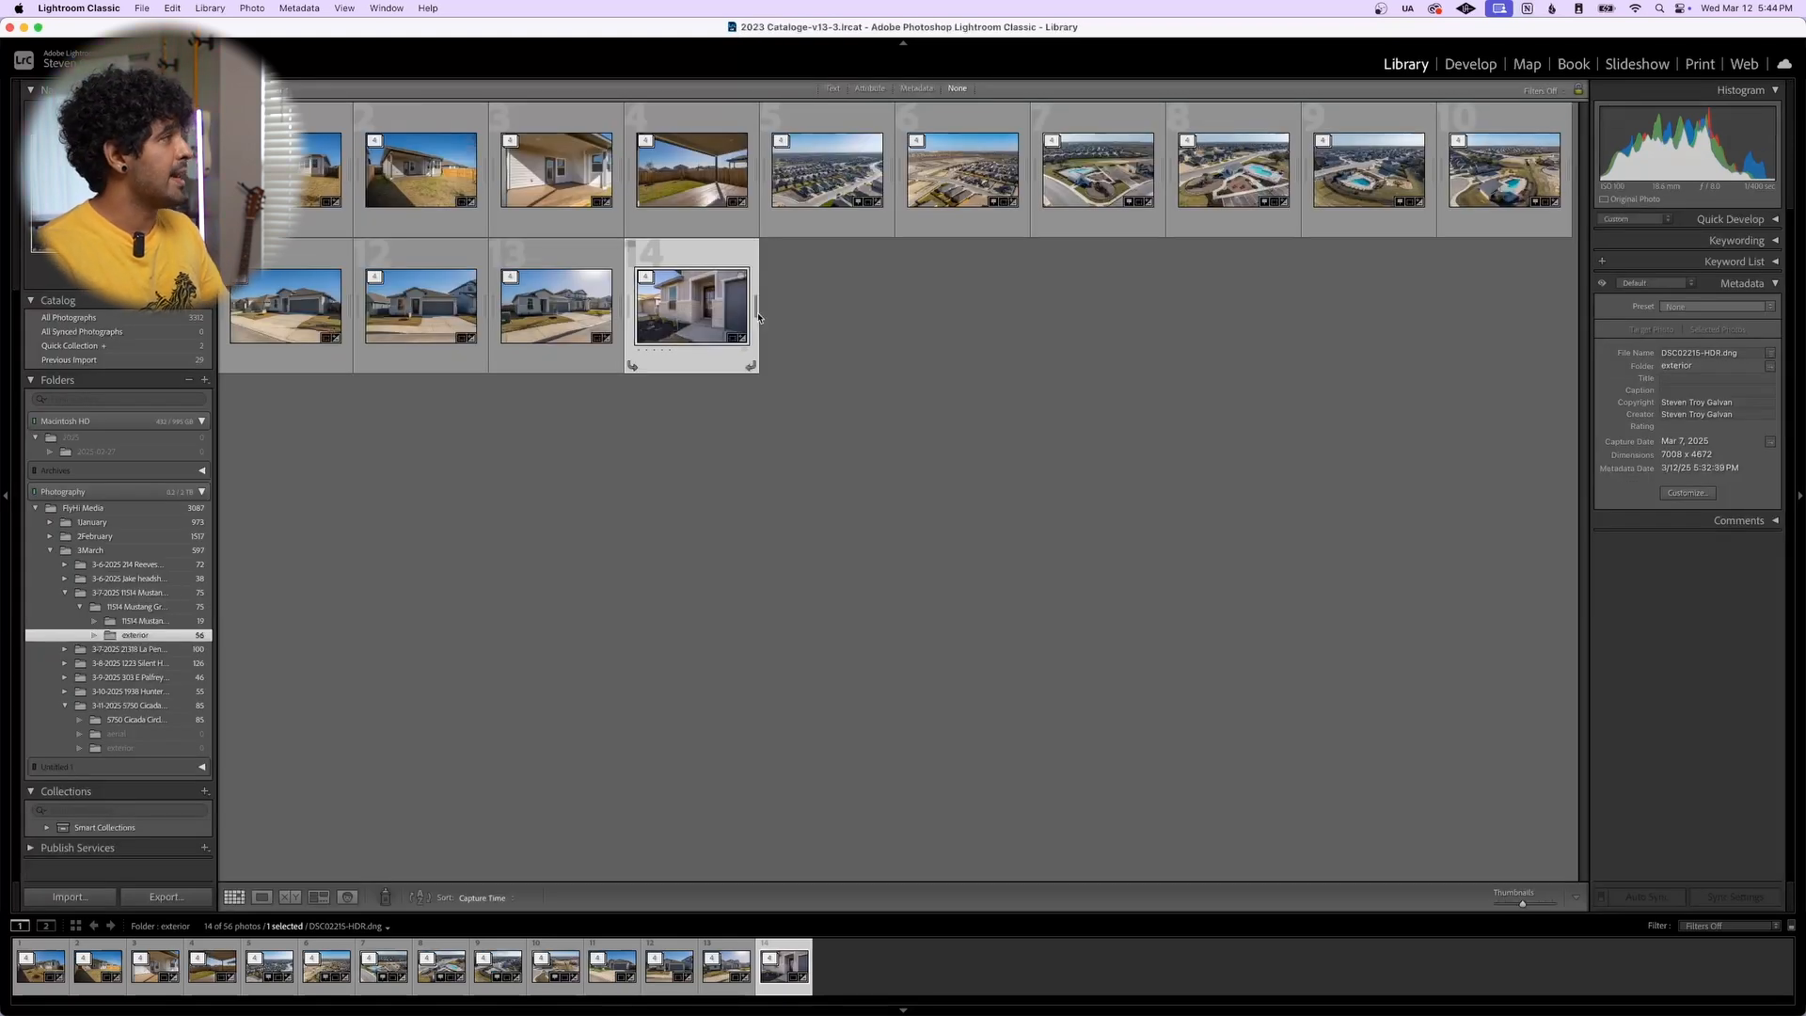
pyautogui.press('super+a')
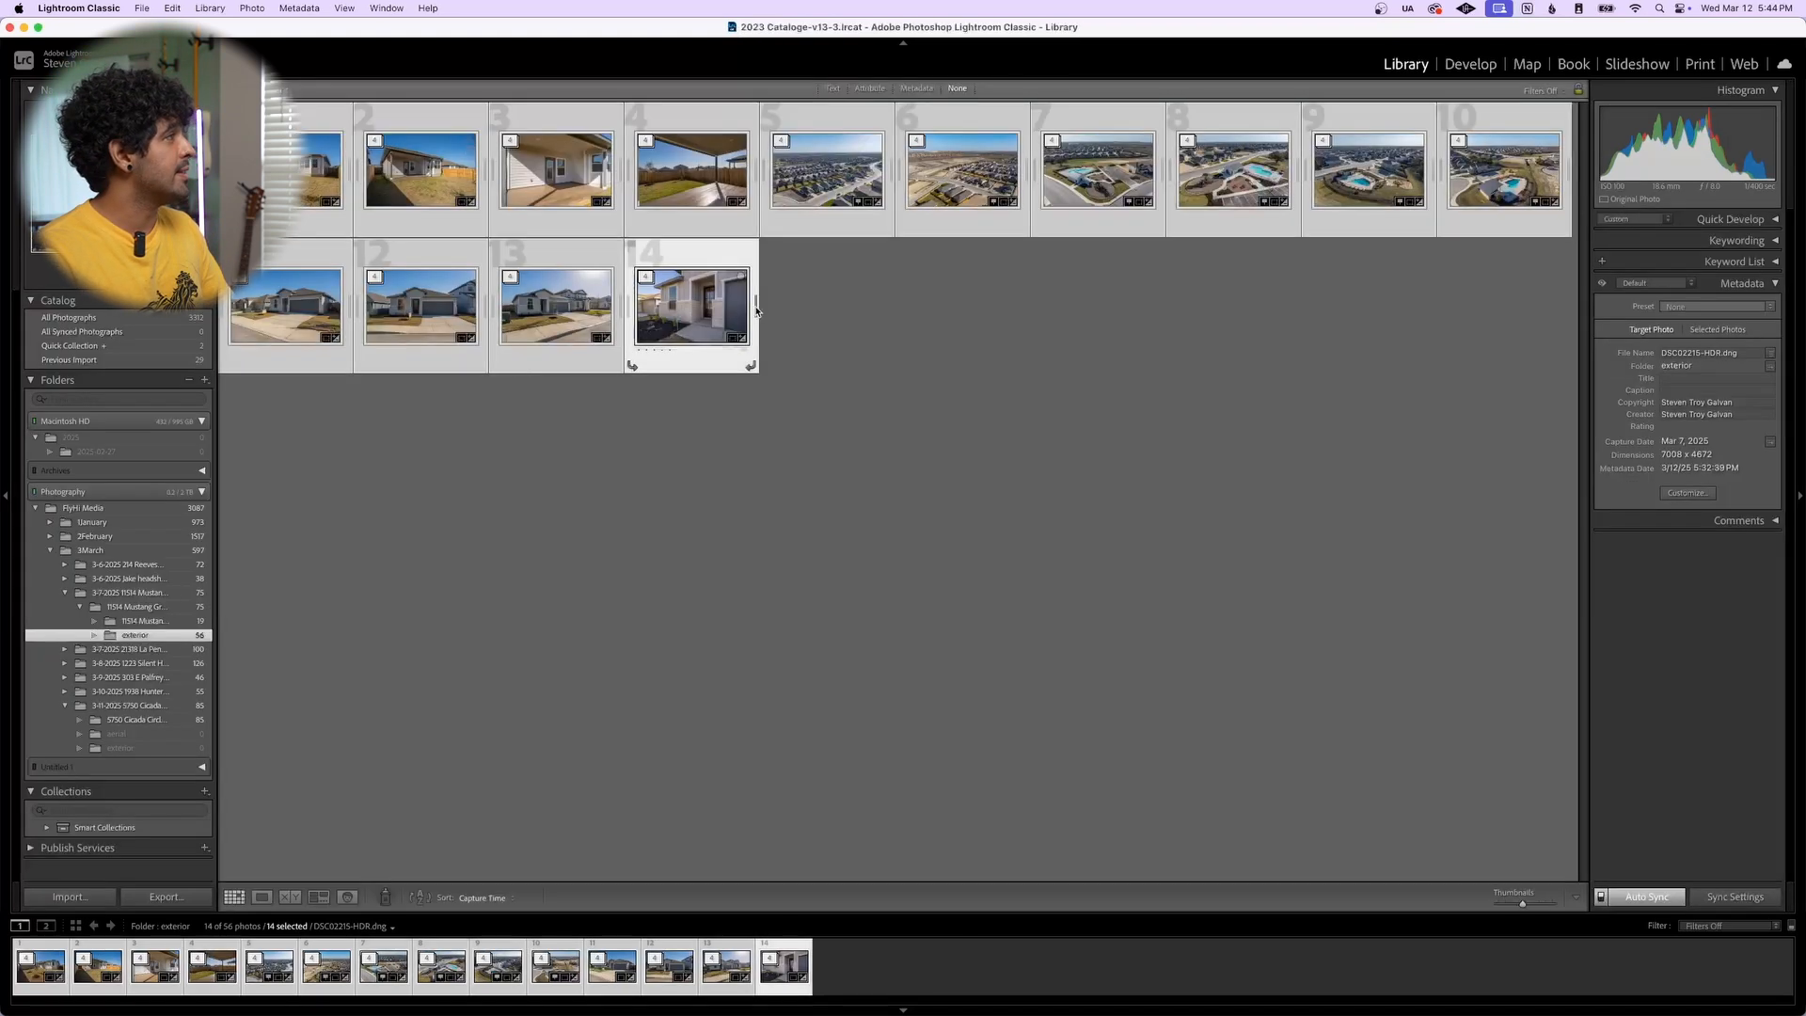
pyautogui.rightClick(419, 173)
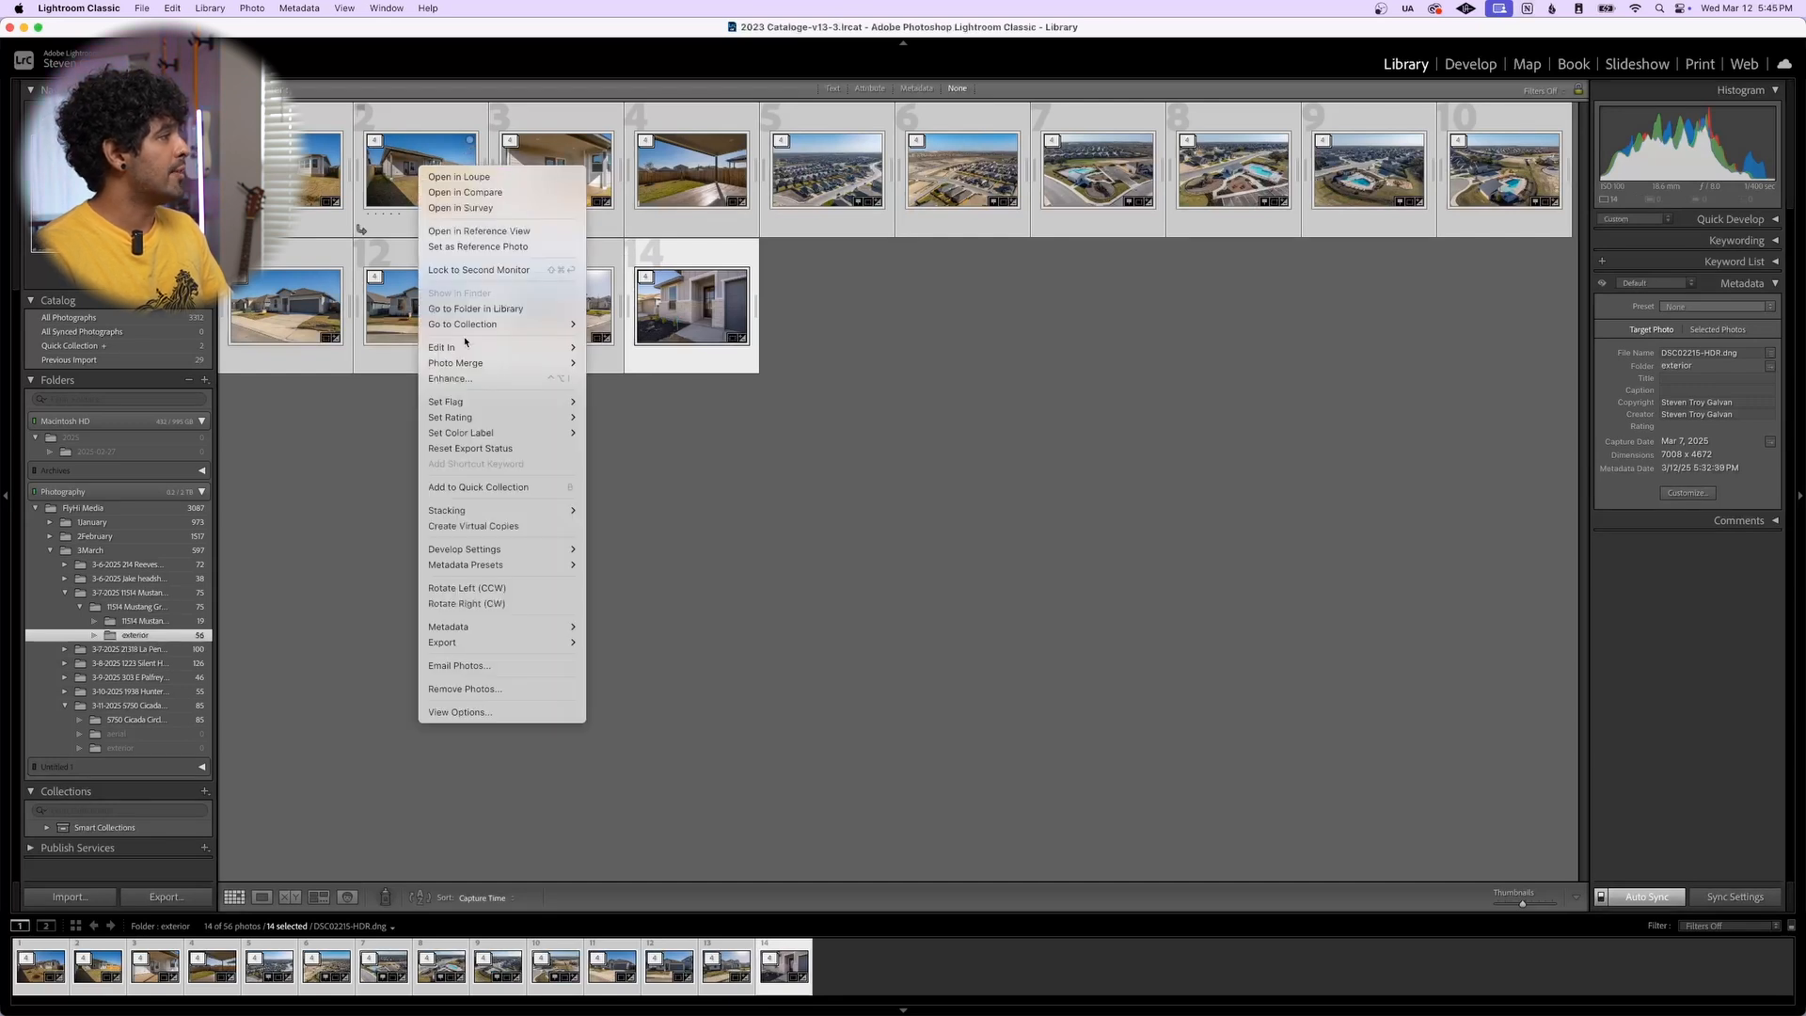
pyautogui.moveTo(468, 347)
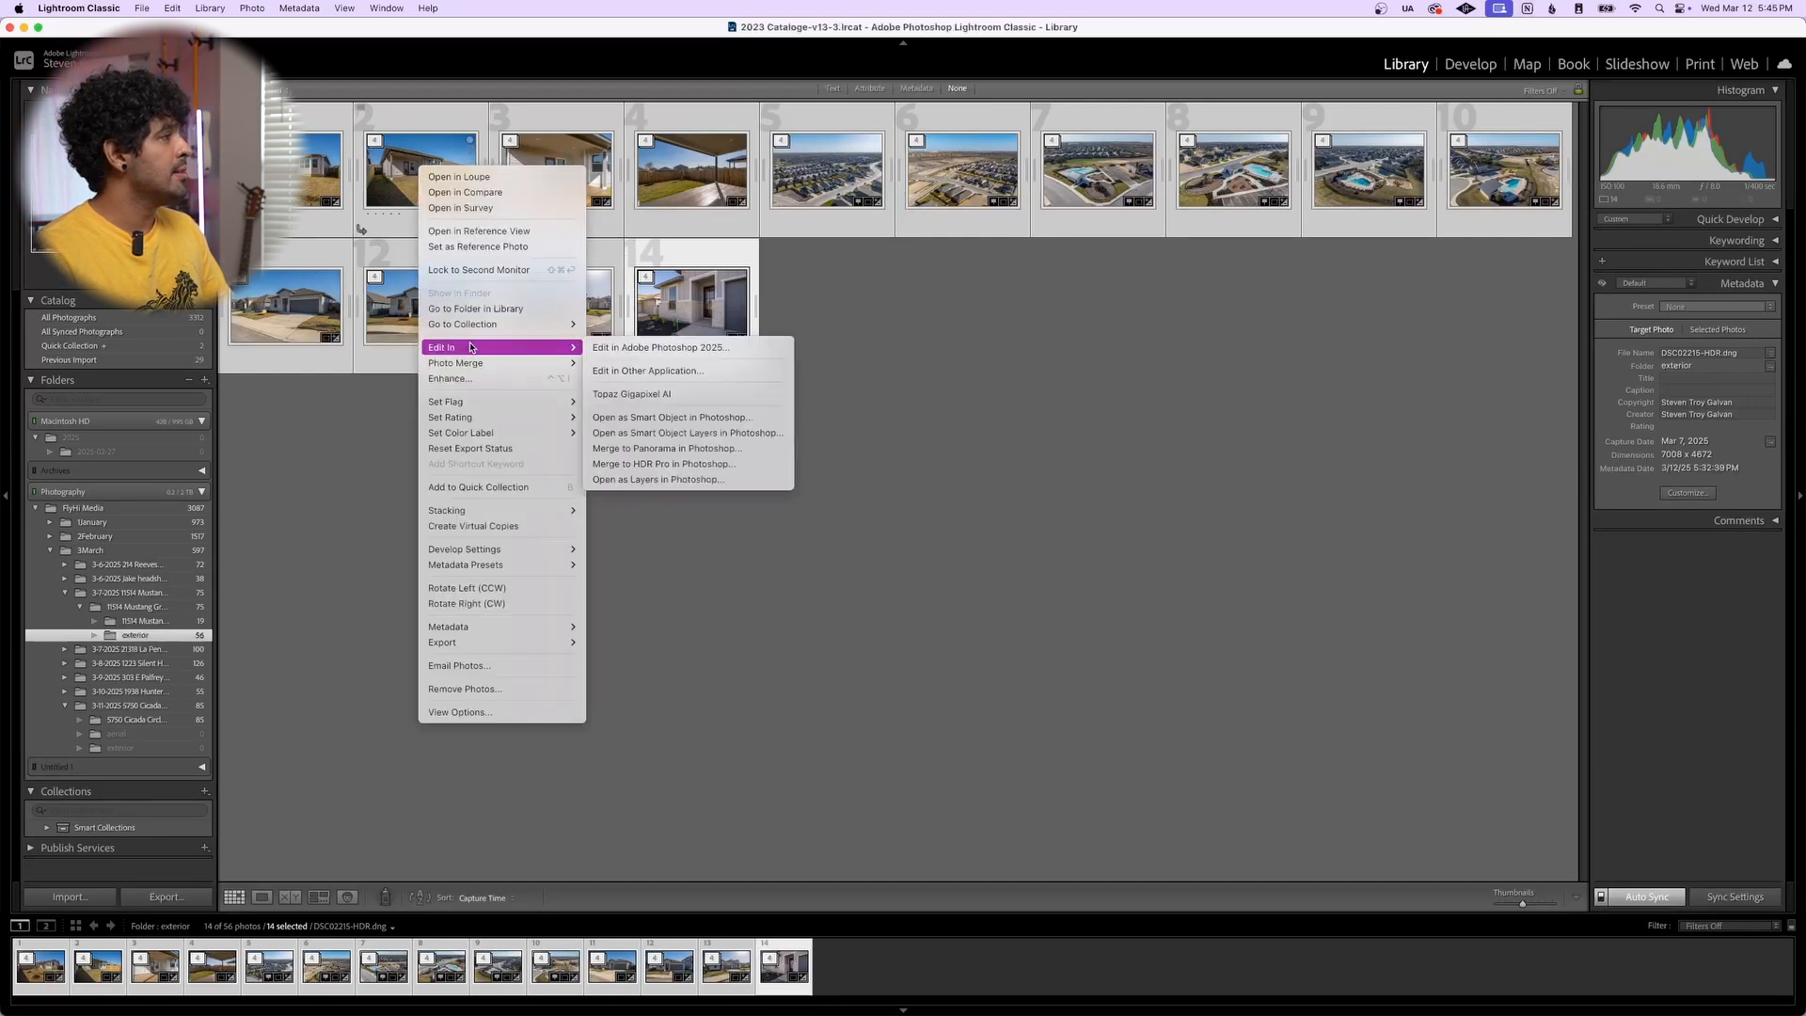
pyautogui.click(629, 349)
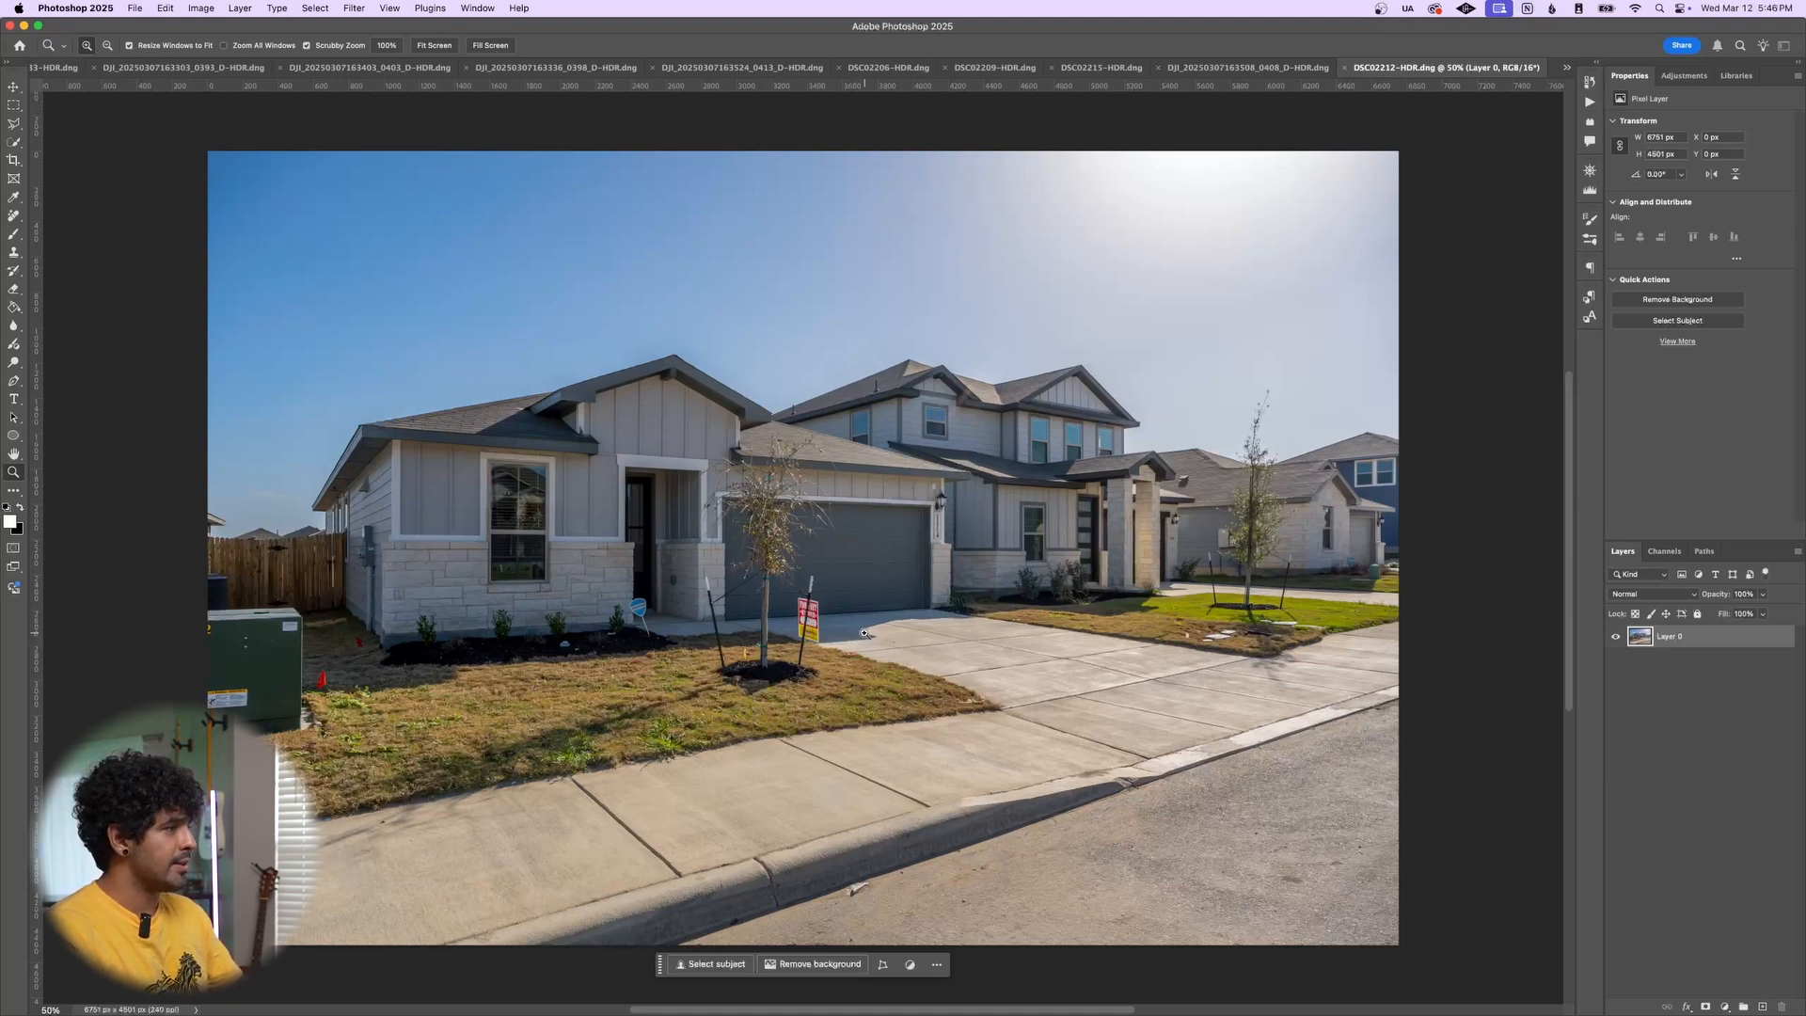
# Outline the red and yellow yard sign and its legs beside the front tree with a Polygonal Lasso selection
pyautogui.moveTo(815, 648); pyautogui.dragTo(871, 622)
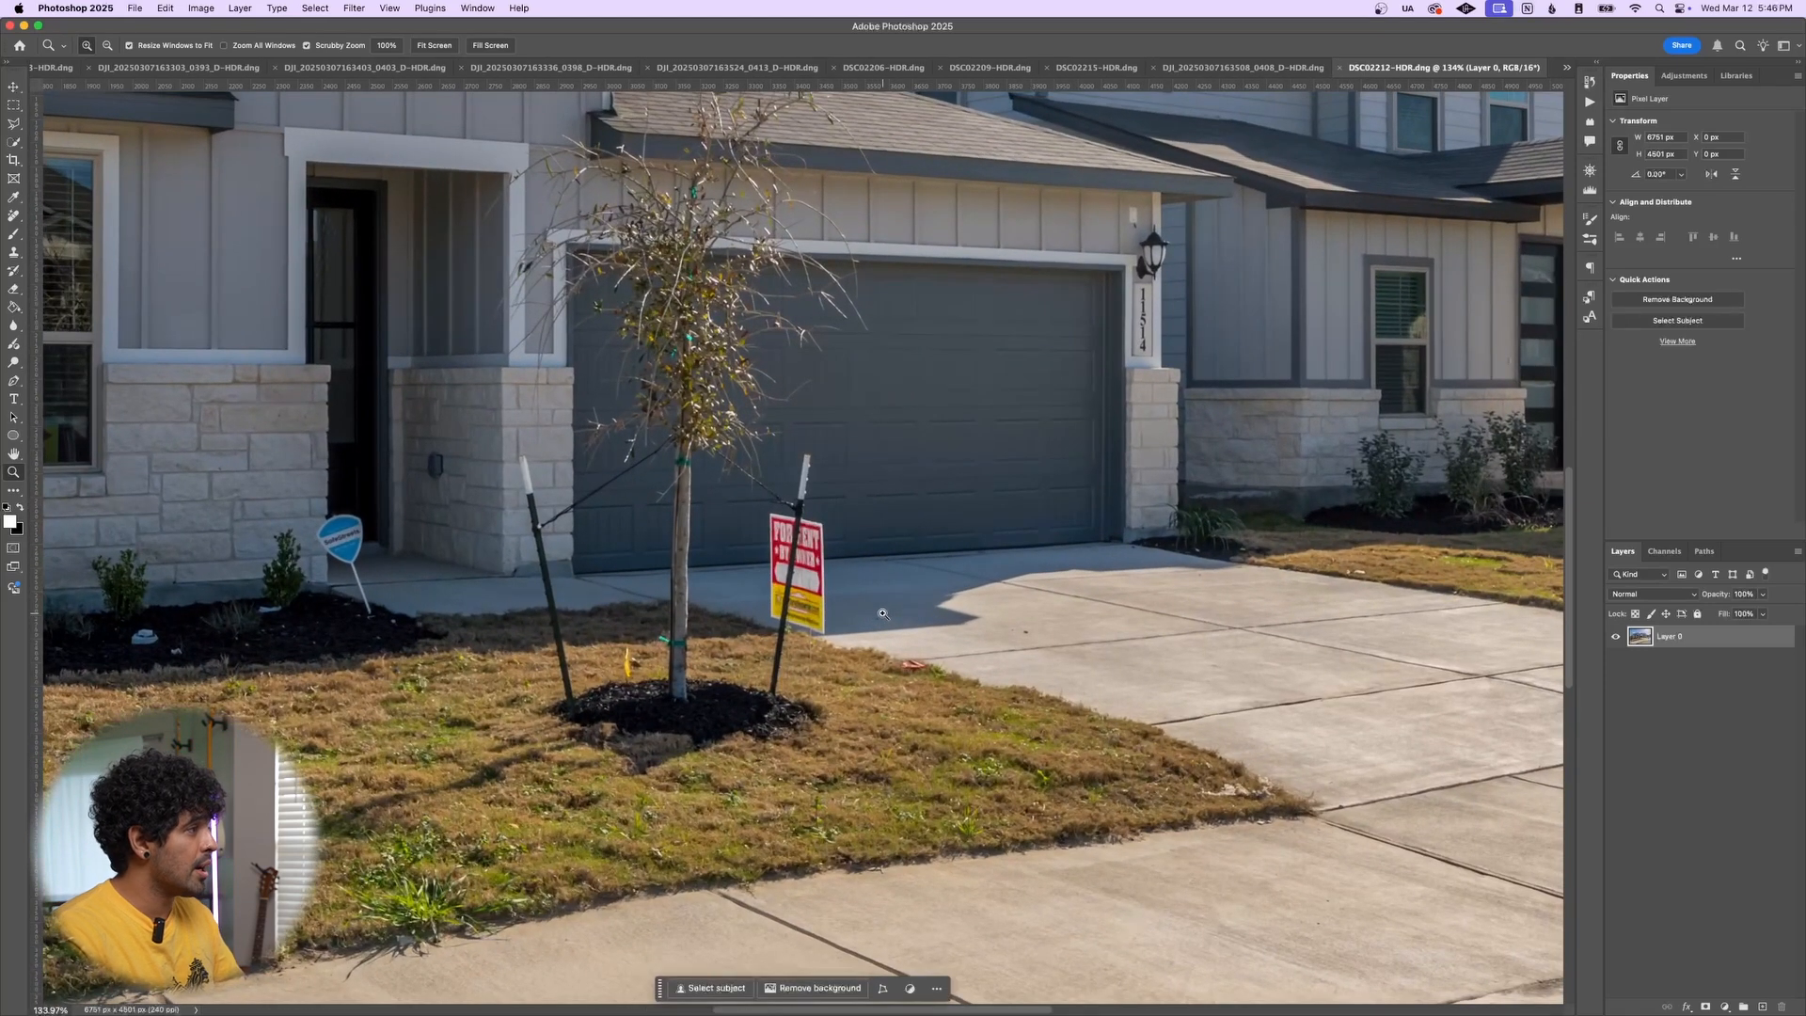
pyautogui.press('l')
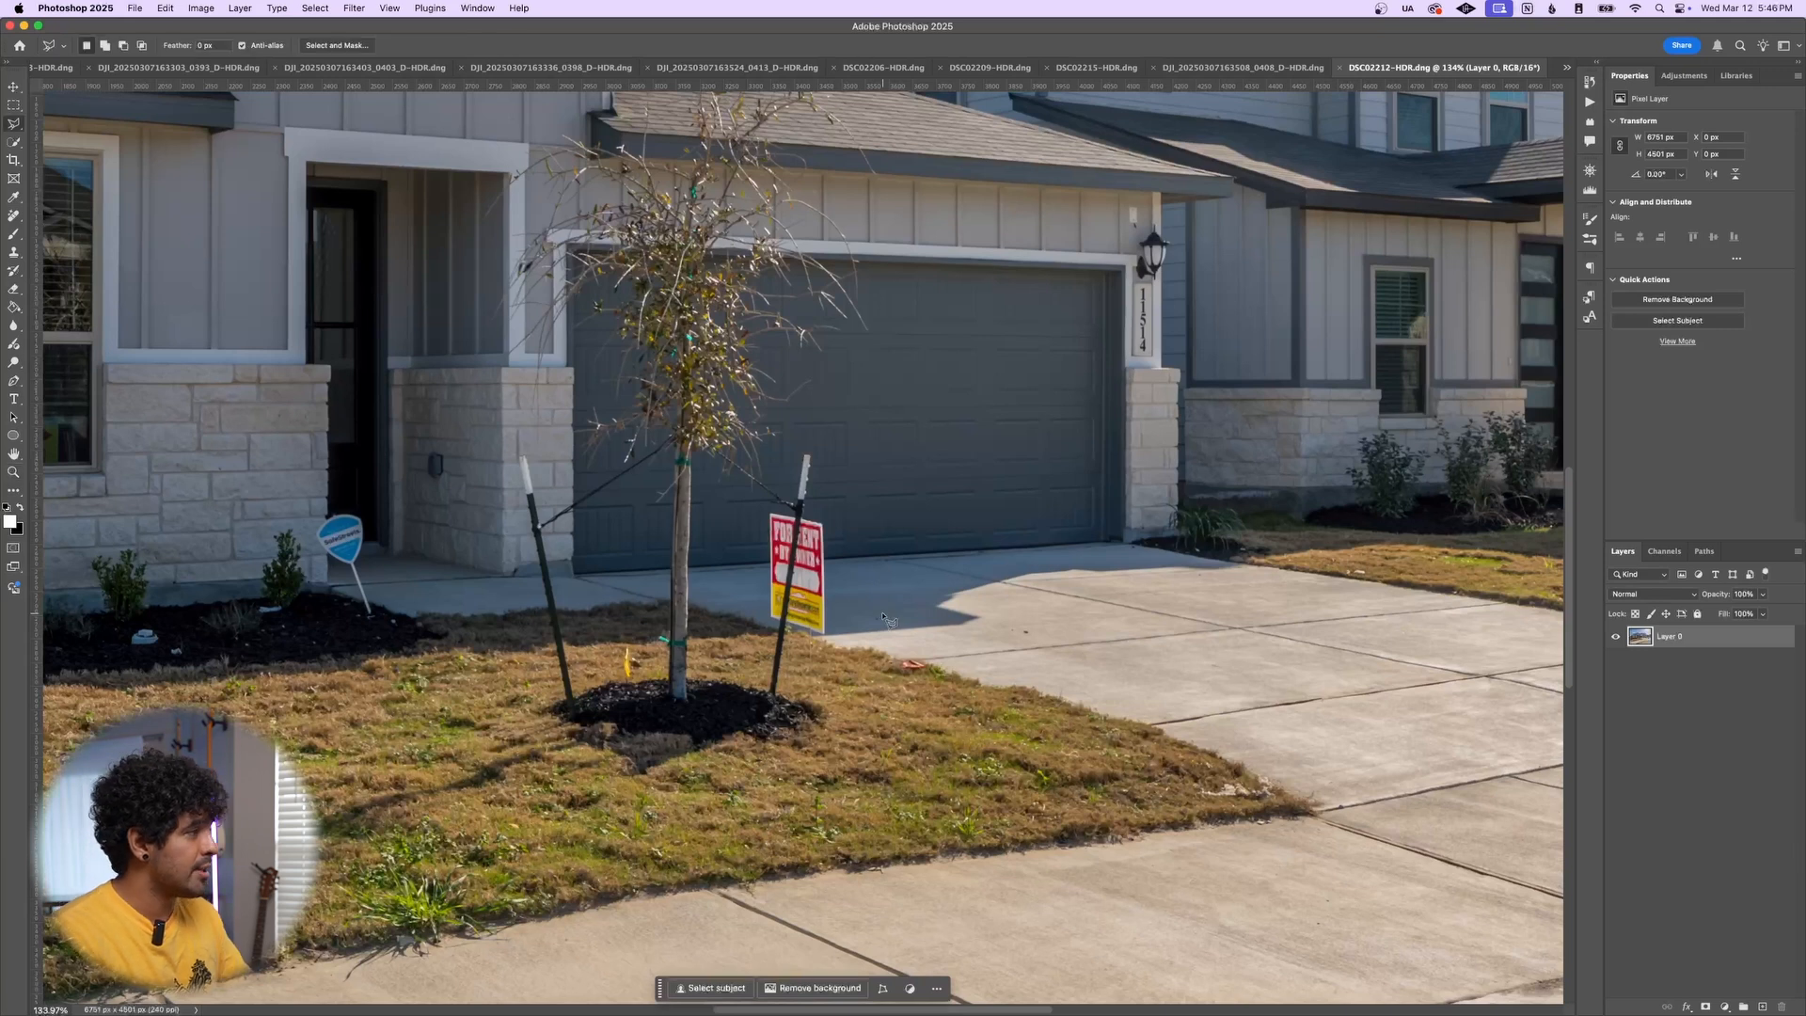
pyautogui.rightClick(14, 125)
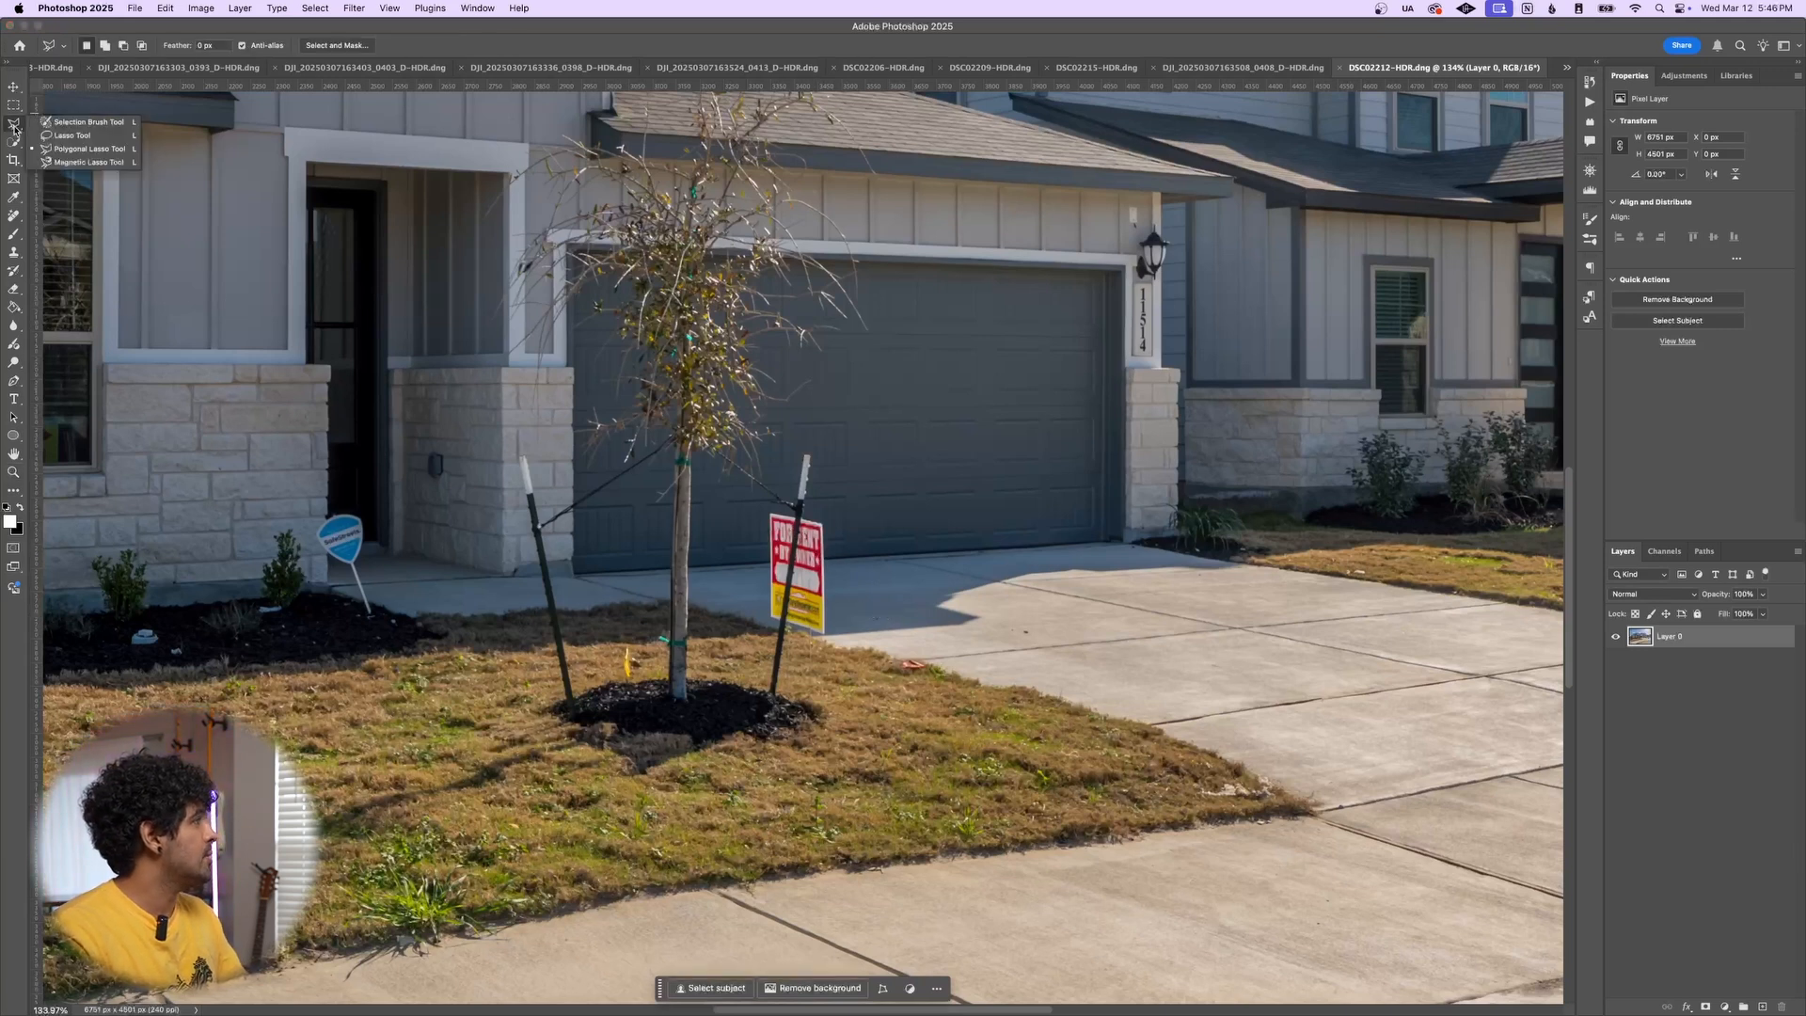
pyautogui.click(74, 152)
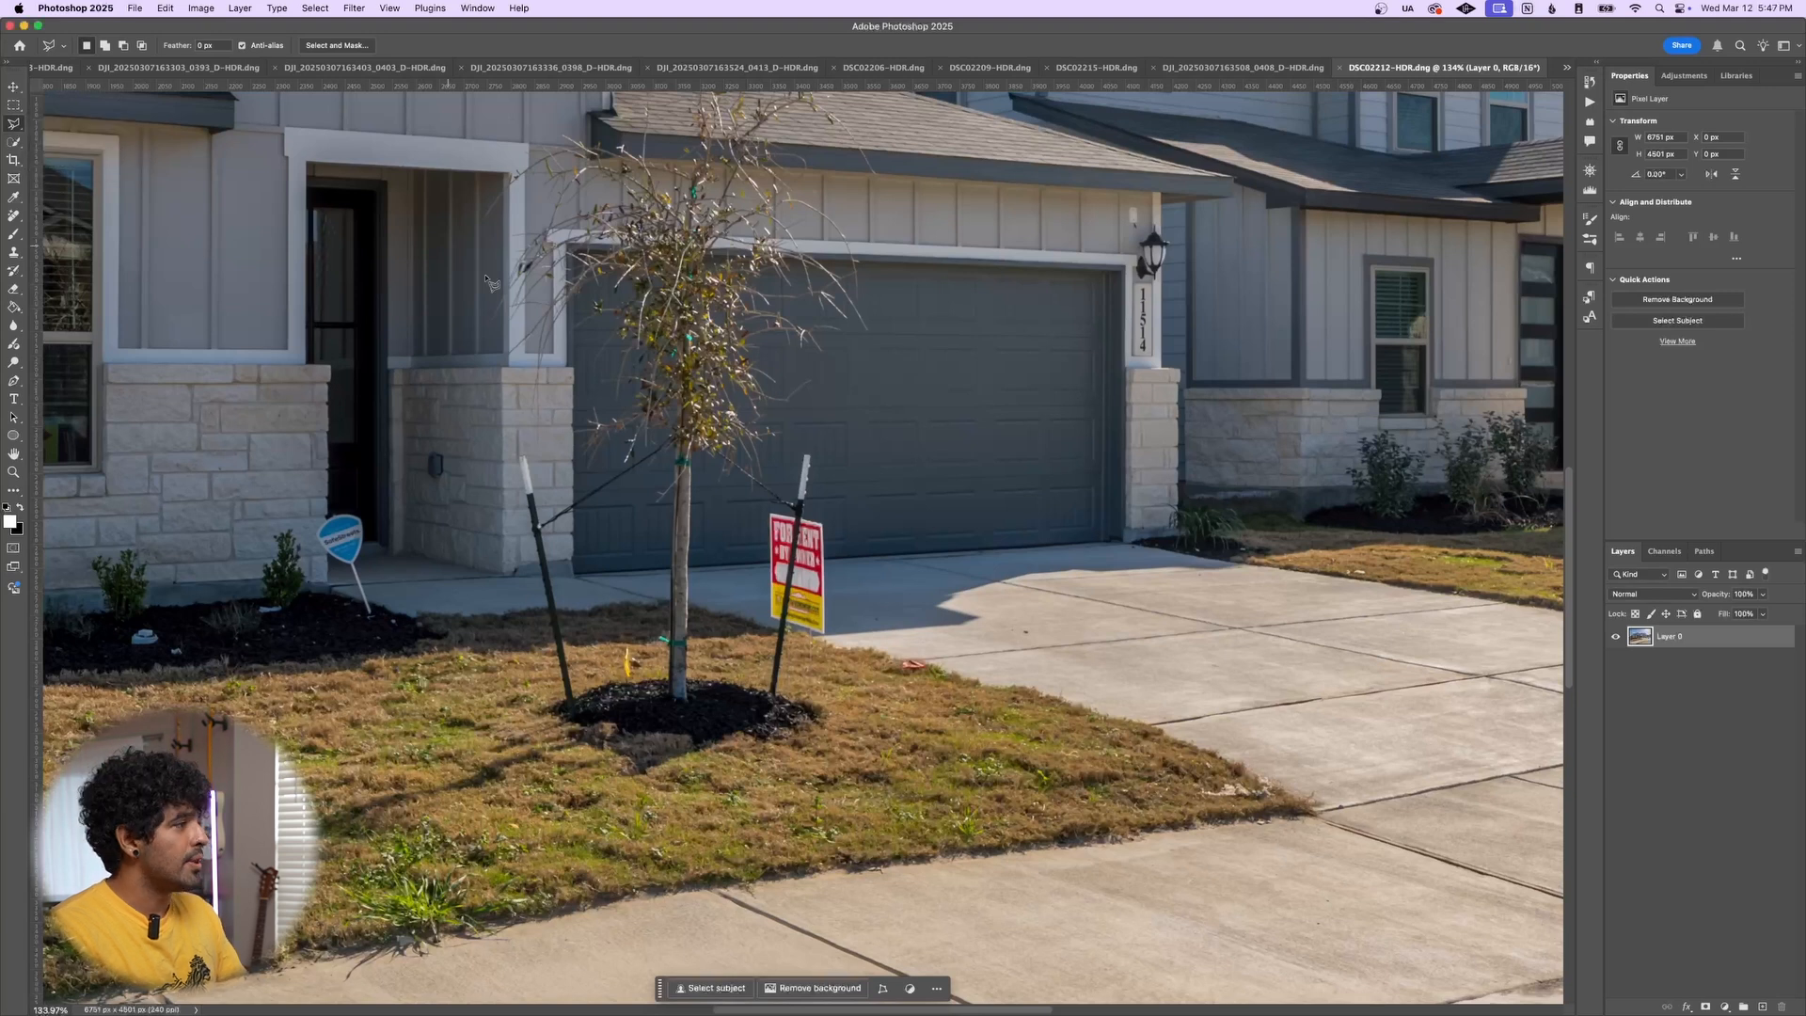
pyautogui.click(760, 505)
pyautogui.click(827, 515)
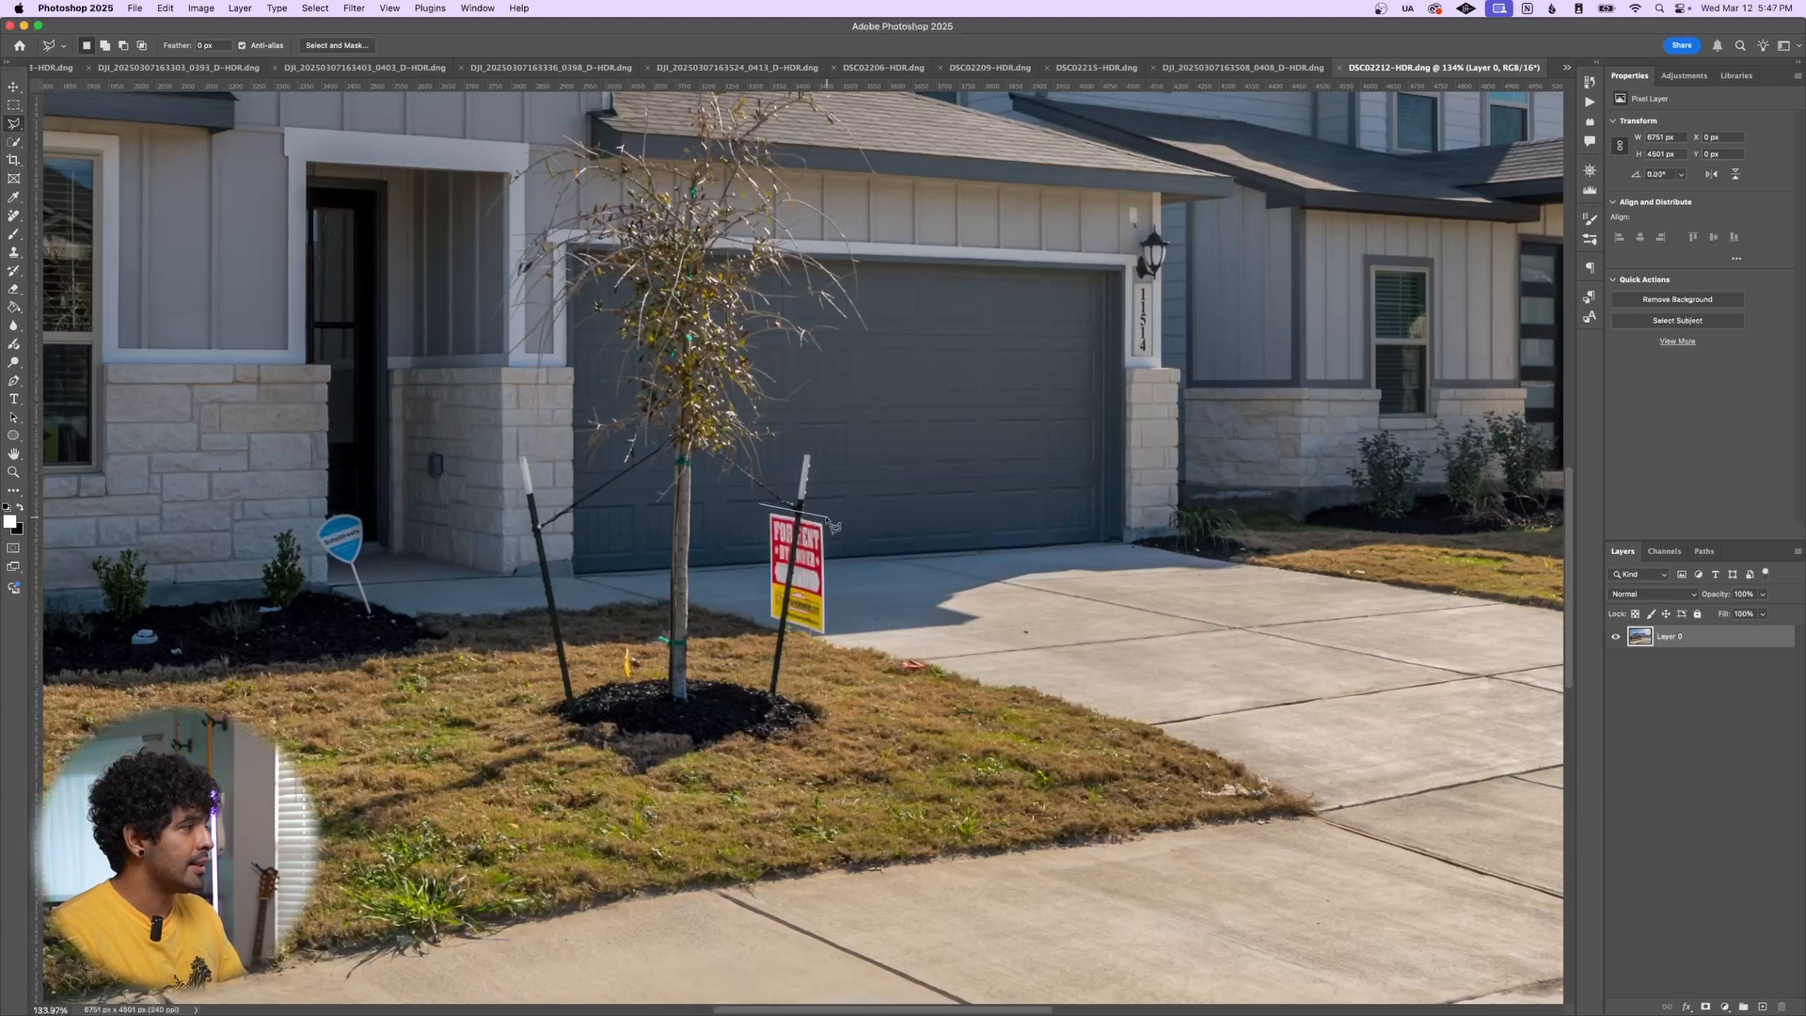
pyautogui.click(827, 635)
pyautogui.click(817, 645)
pyautogui.click(821, 699)
pyautogui.click(780, 696)
pyautogui.click(783, 641)
pyautogui.click(764, 626)
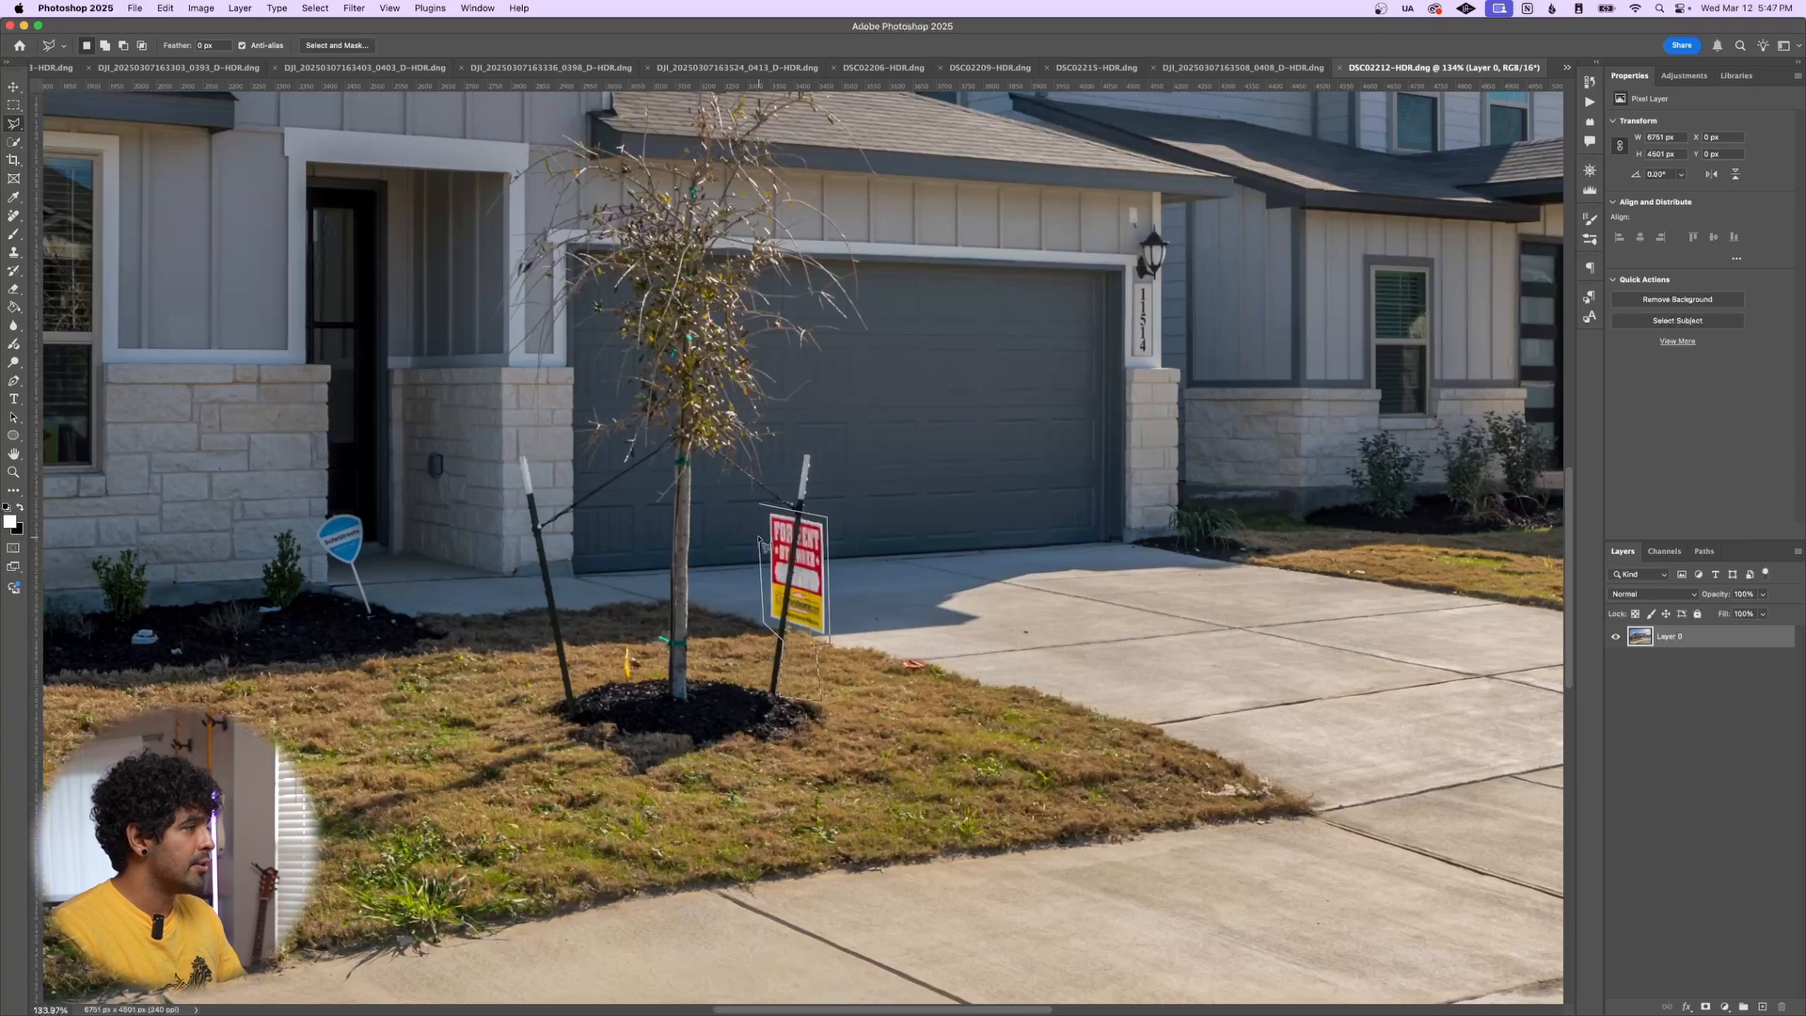
pyautogui.doubleClick(765, 545)
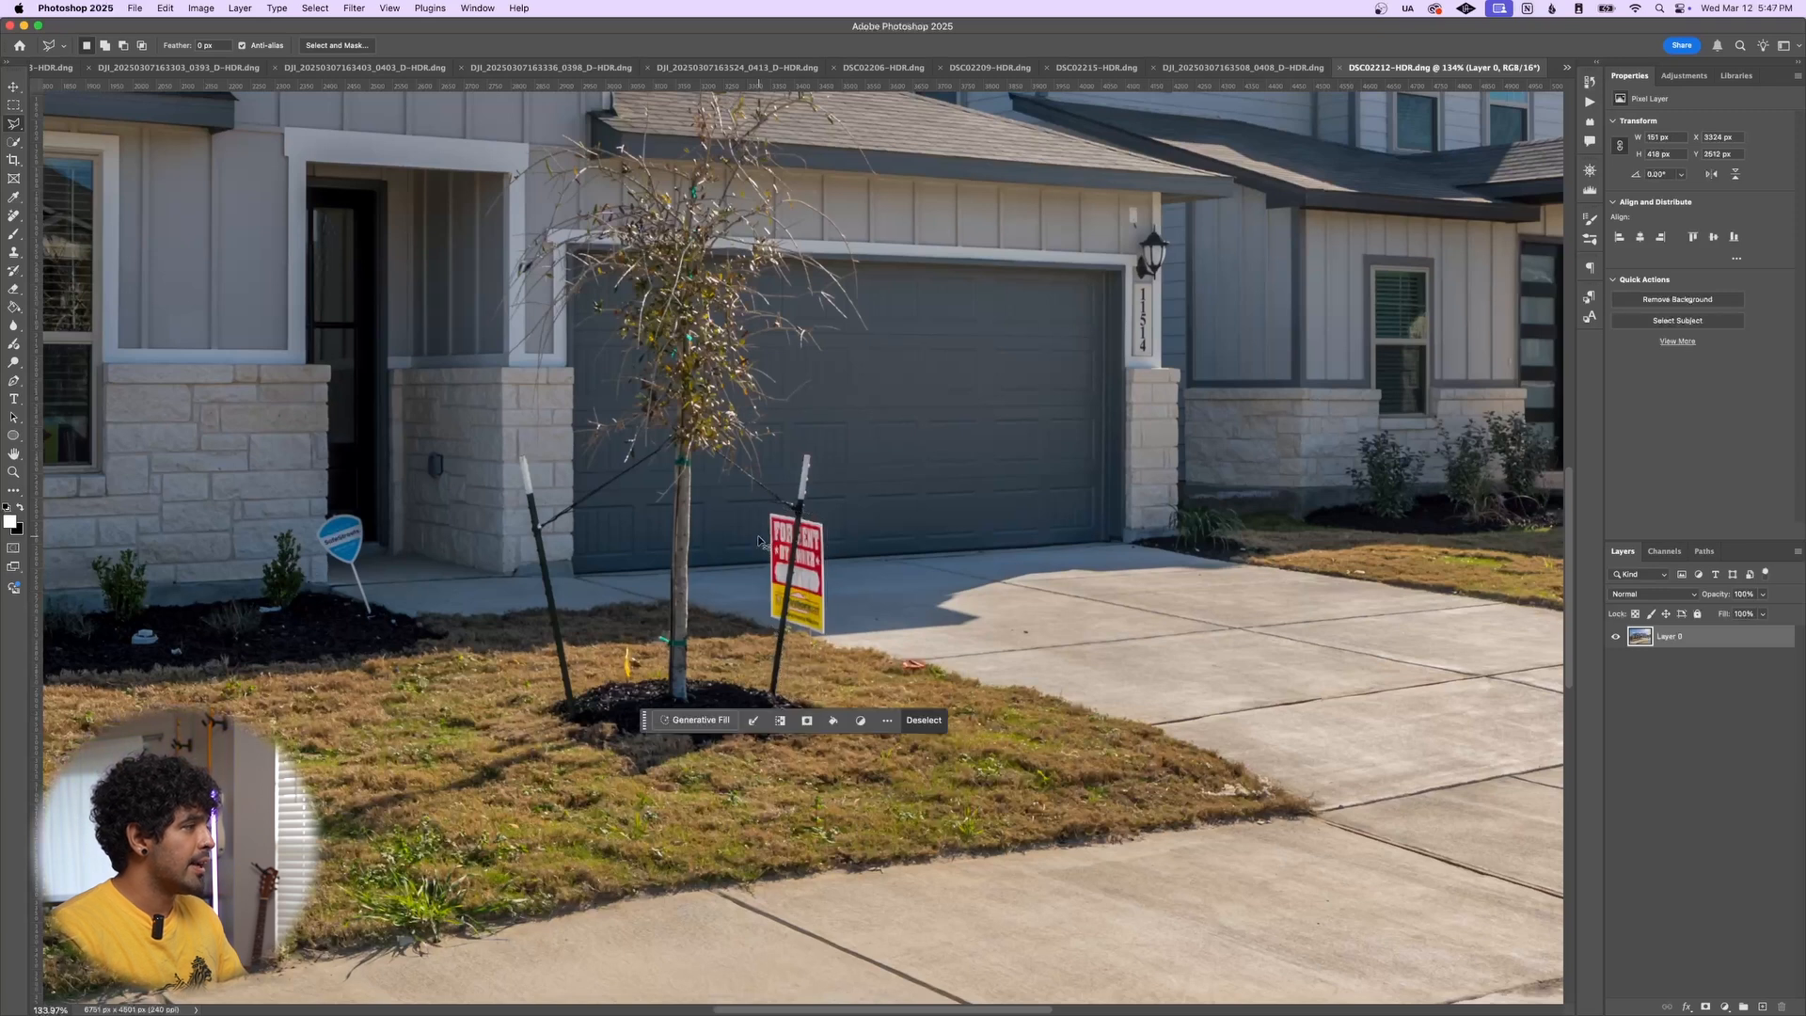
# Remove the red and yellow yard sign with a promptless Generative Fill, compare the three variations and keep the second
pyautogui.click(712, 721)
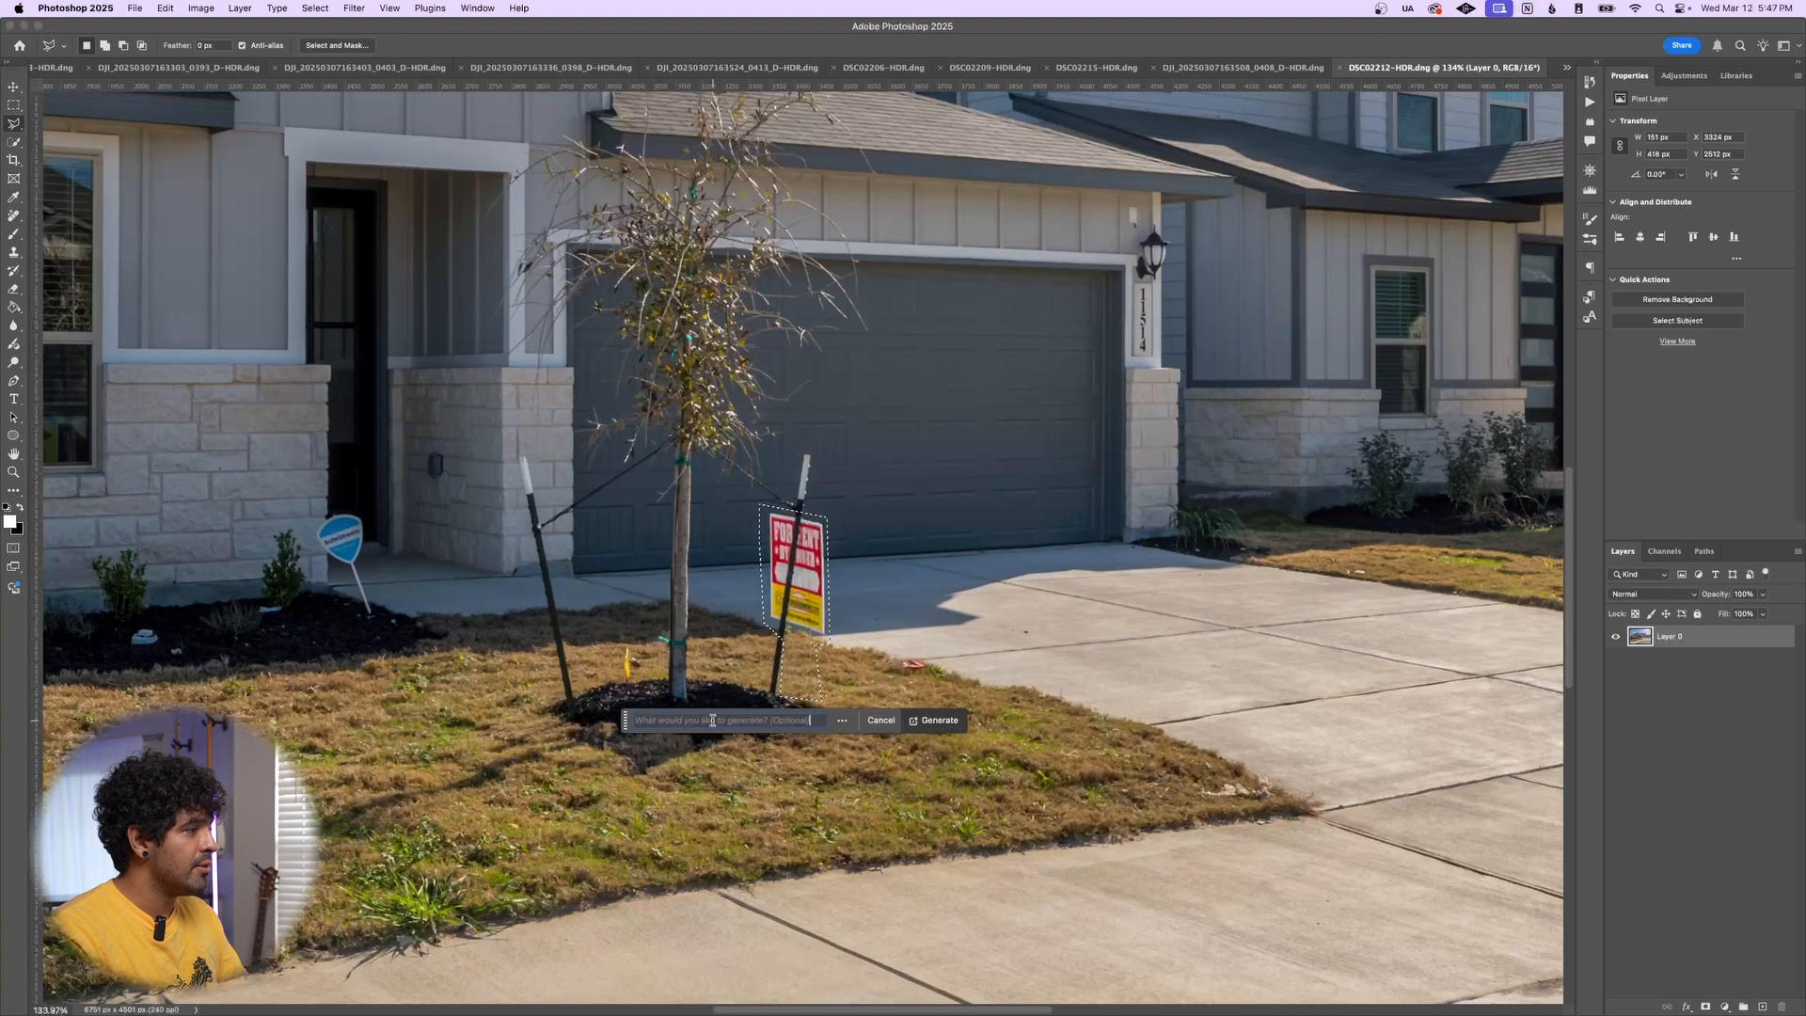
pyautogui.click(933, 721)
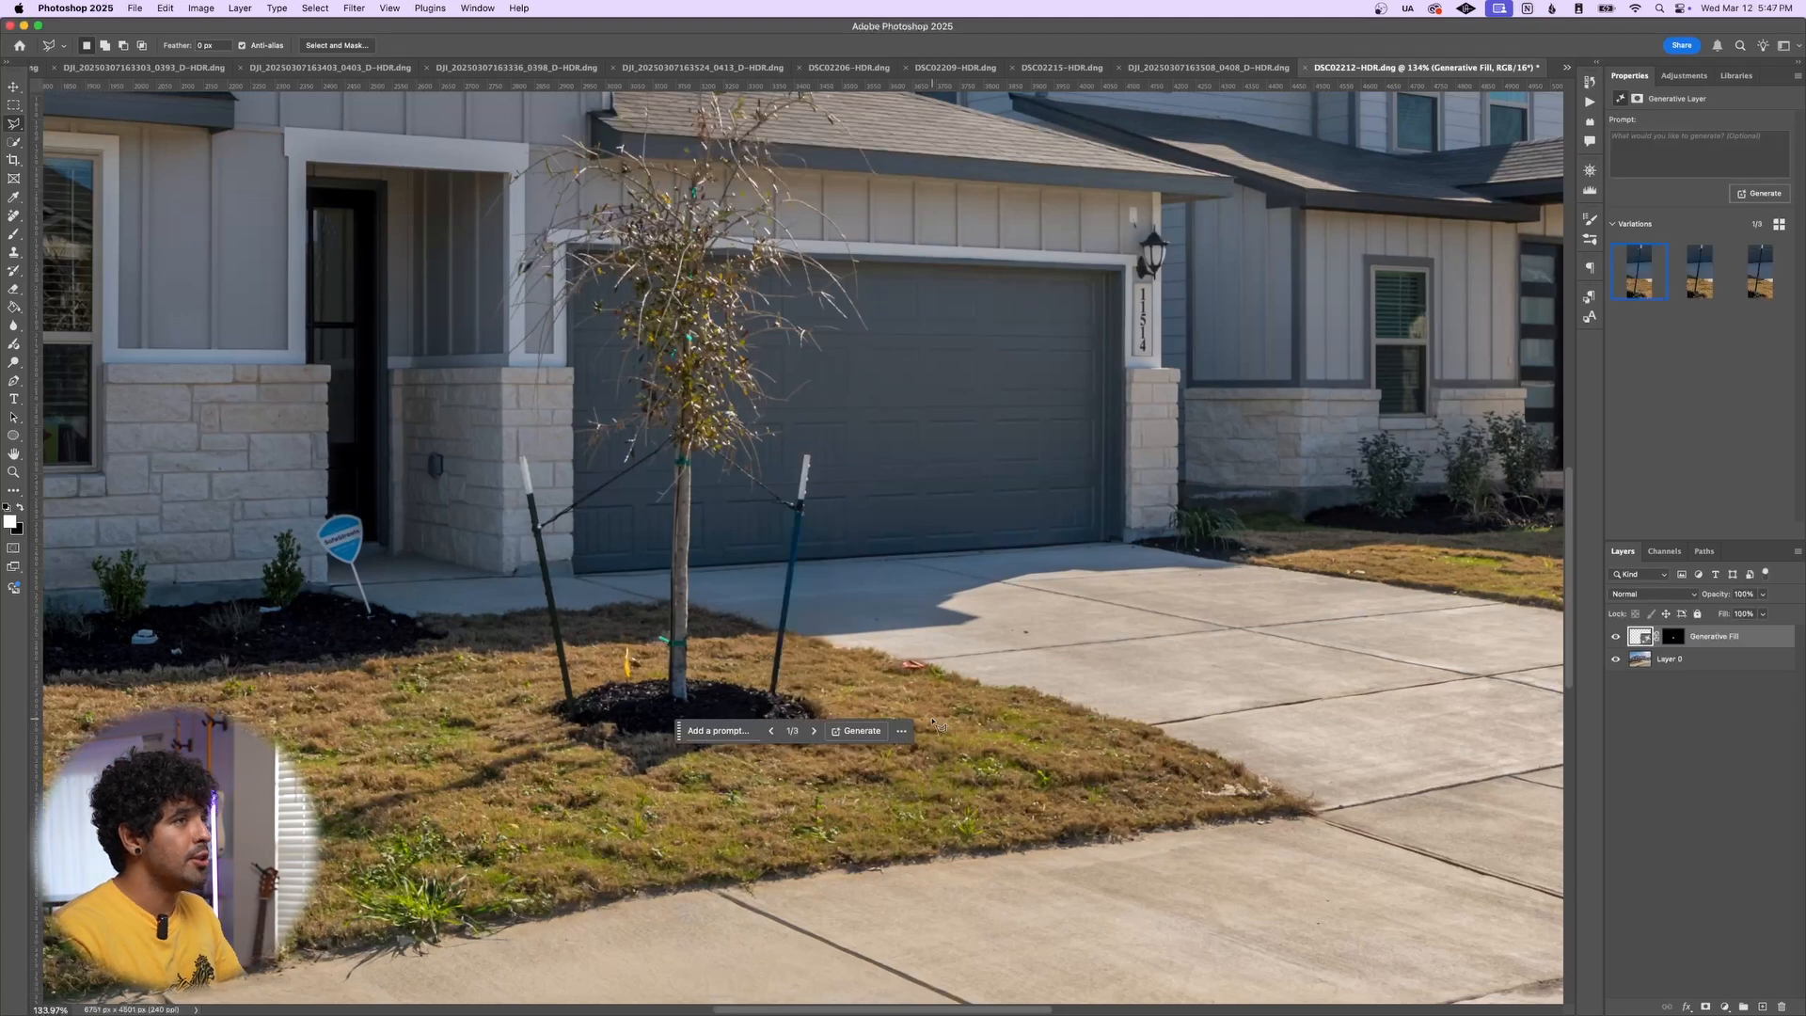
pyautogui.click(1693, 280)
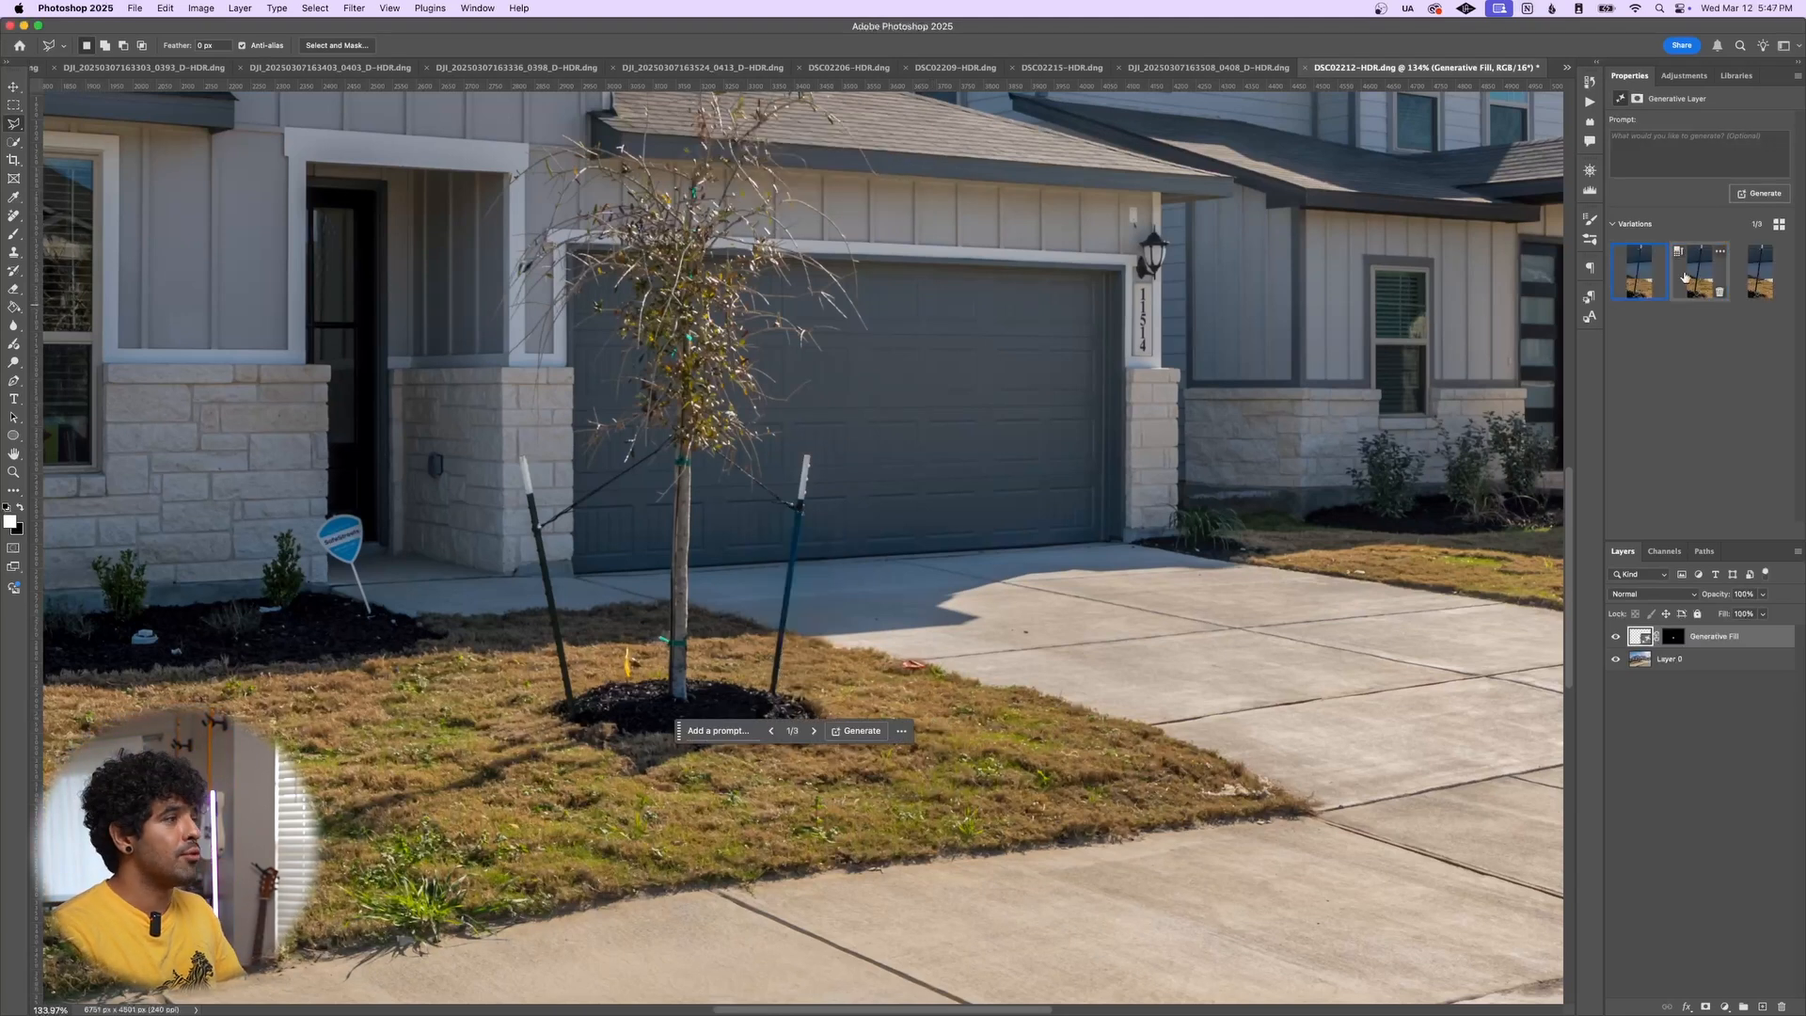
pyautogui.click(1758, 274)
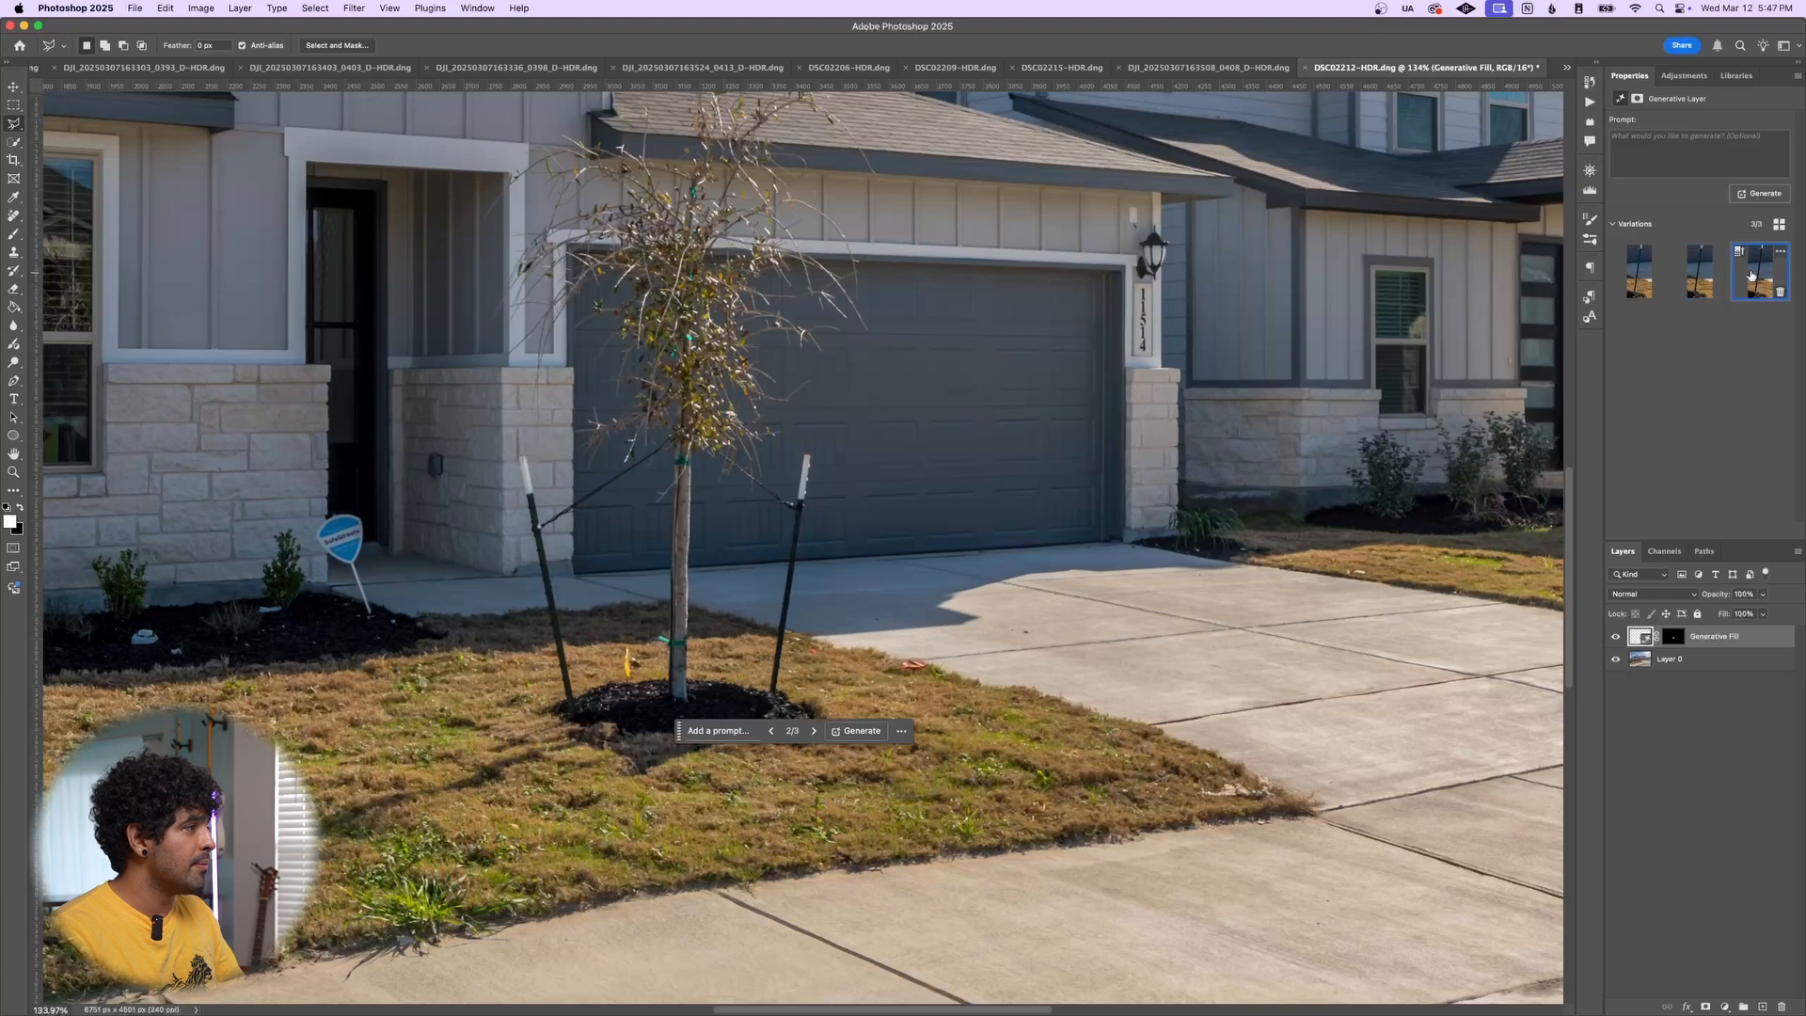
pyautogui.click(1638, 282)
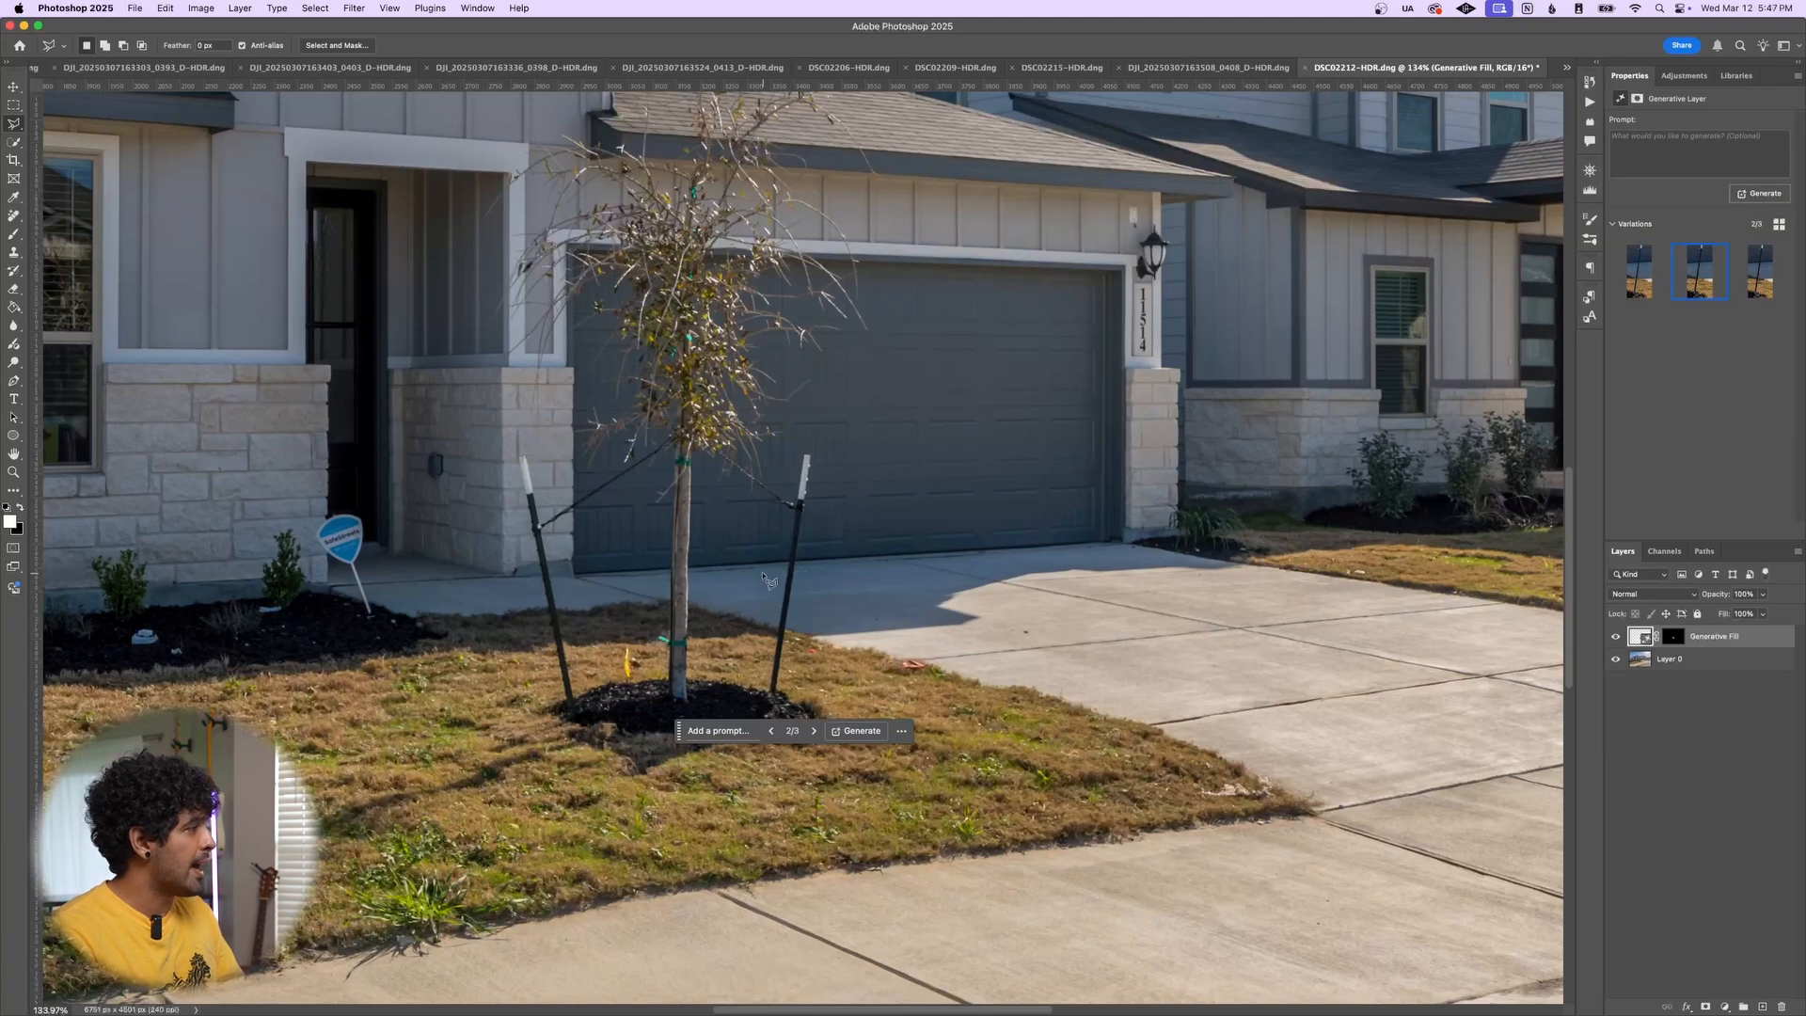
# Remove the blue security sign from the flower bed with Generative Fill, and merge all layers into one
pyautogui.hscroll(-5, 767, 581)
pyautogui.moveTo(675, 513)
pyautogui.mouseDown()
pyautogui.moveTo(700, 495)
pyautogui.moveTo(739, 508)
pyautogui.moveTo(756, 611)
pyautogui.mouseUp()
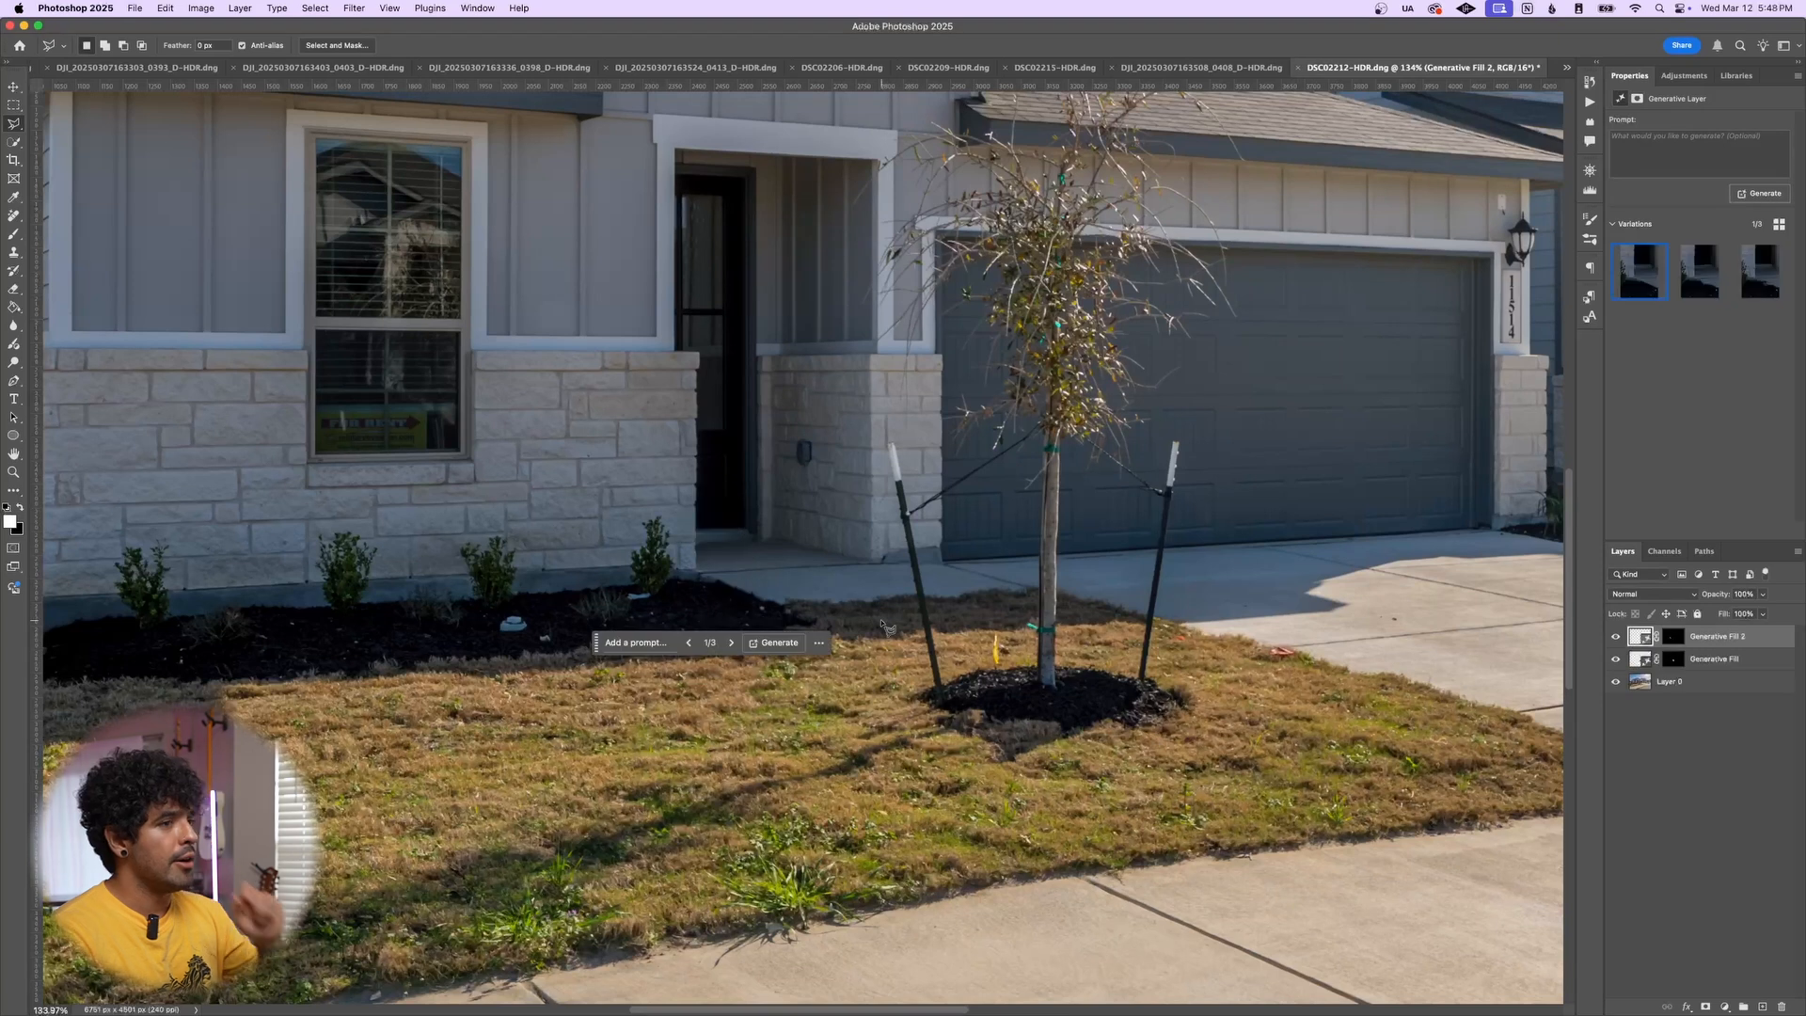
pyautogui.press('super+0')
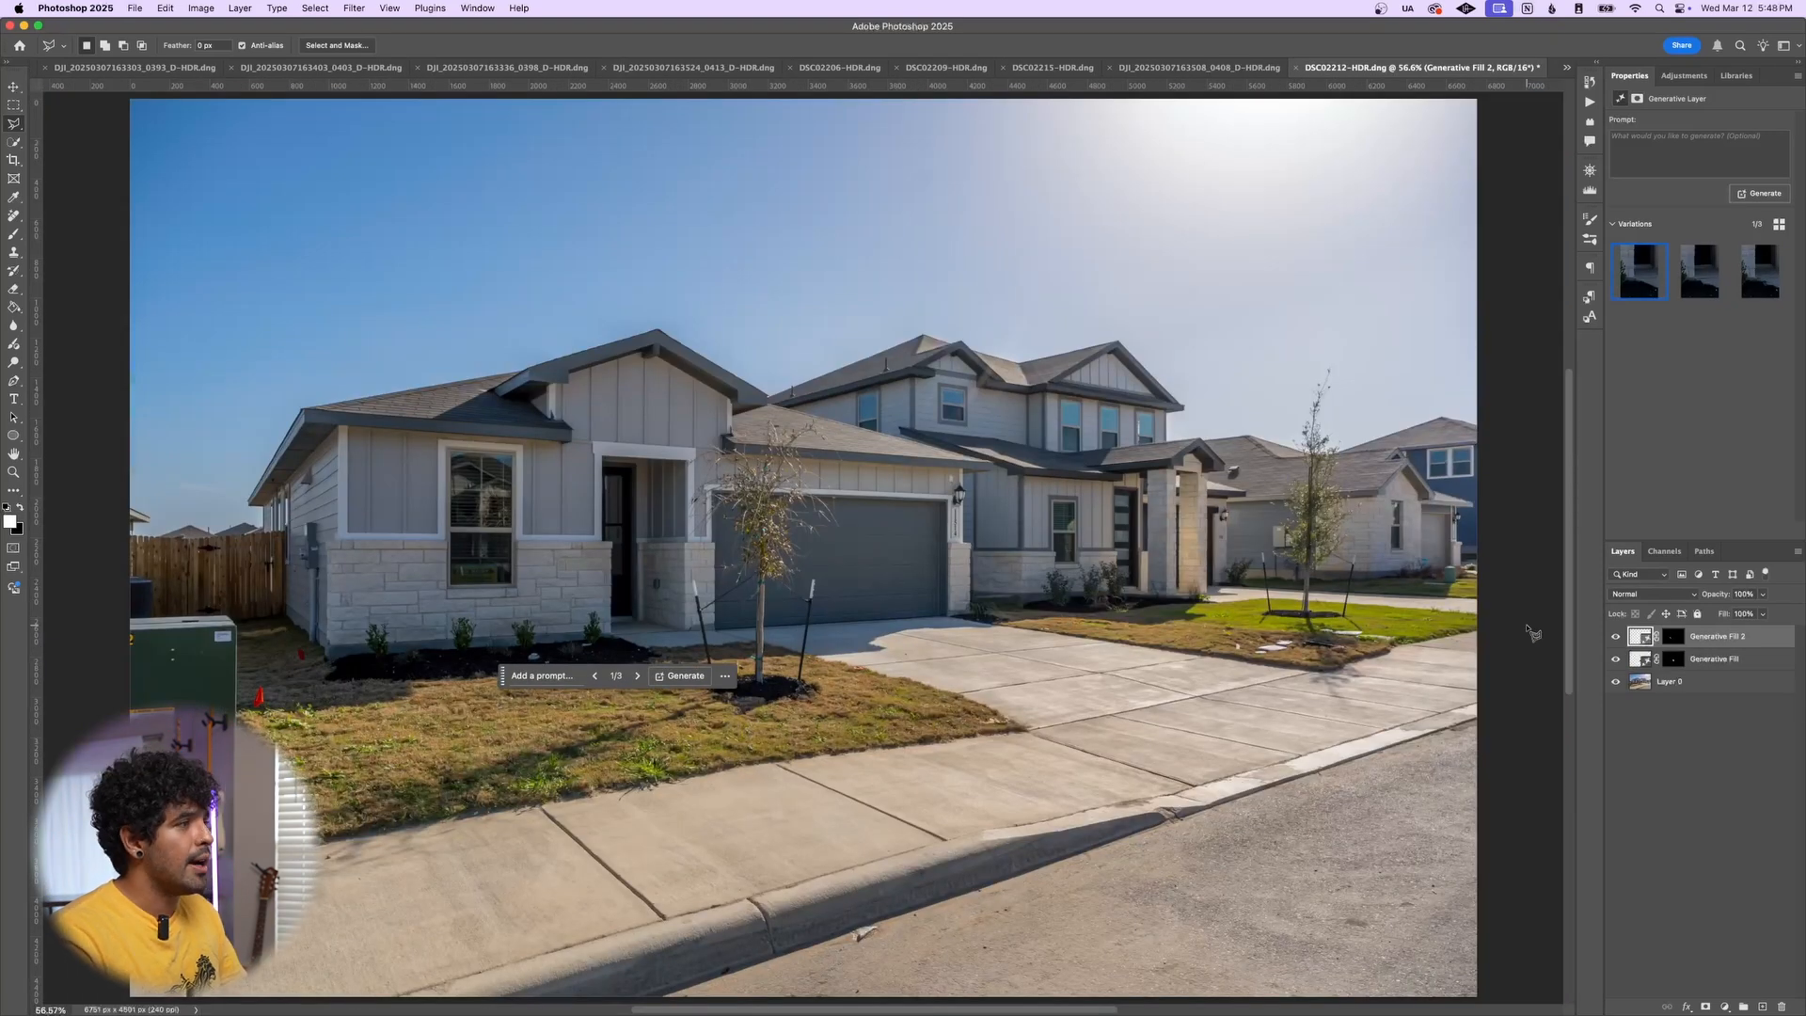
pyautogui.click(1726, 689)
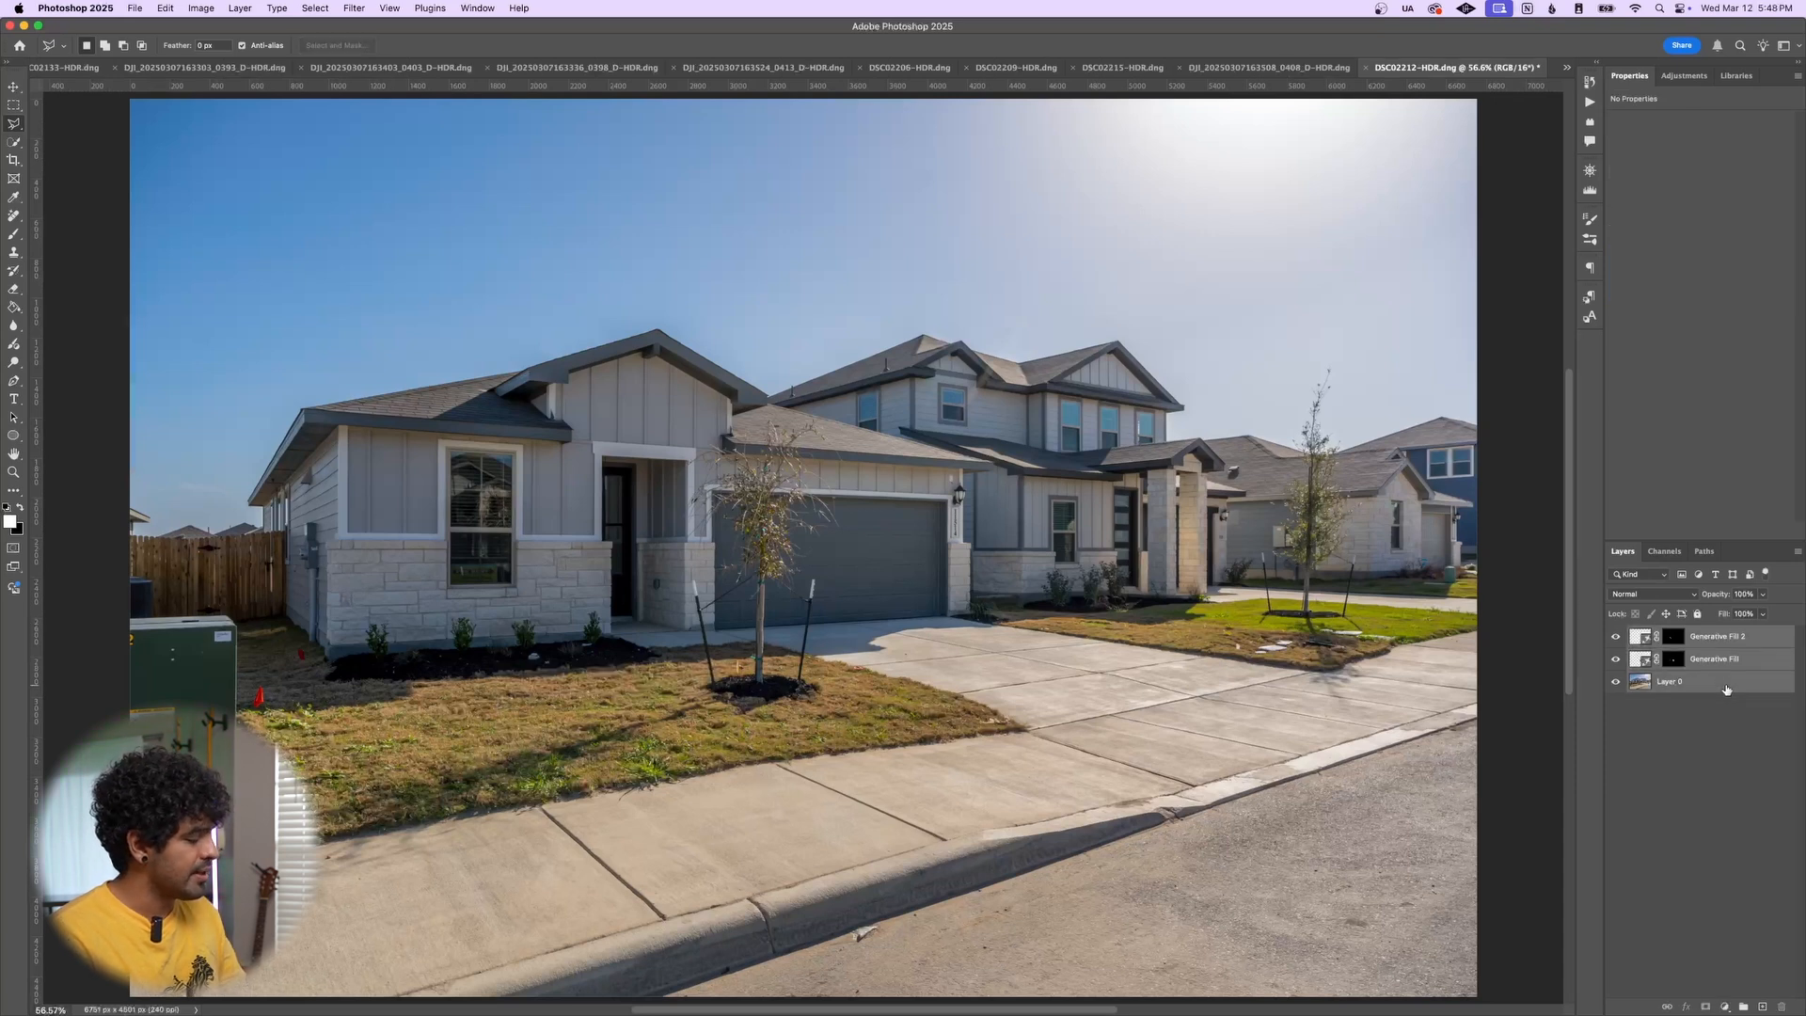
pyautogui.press('super+e')
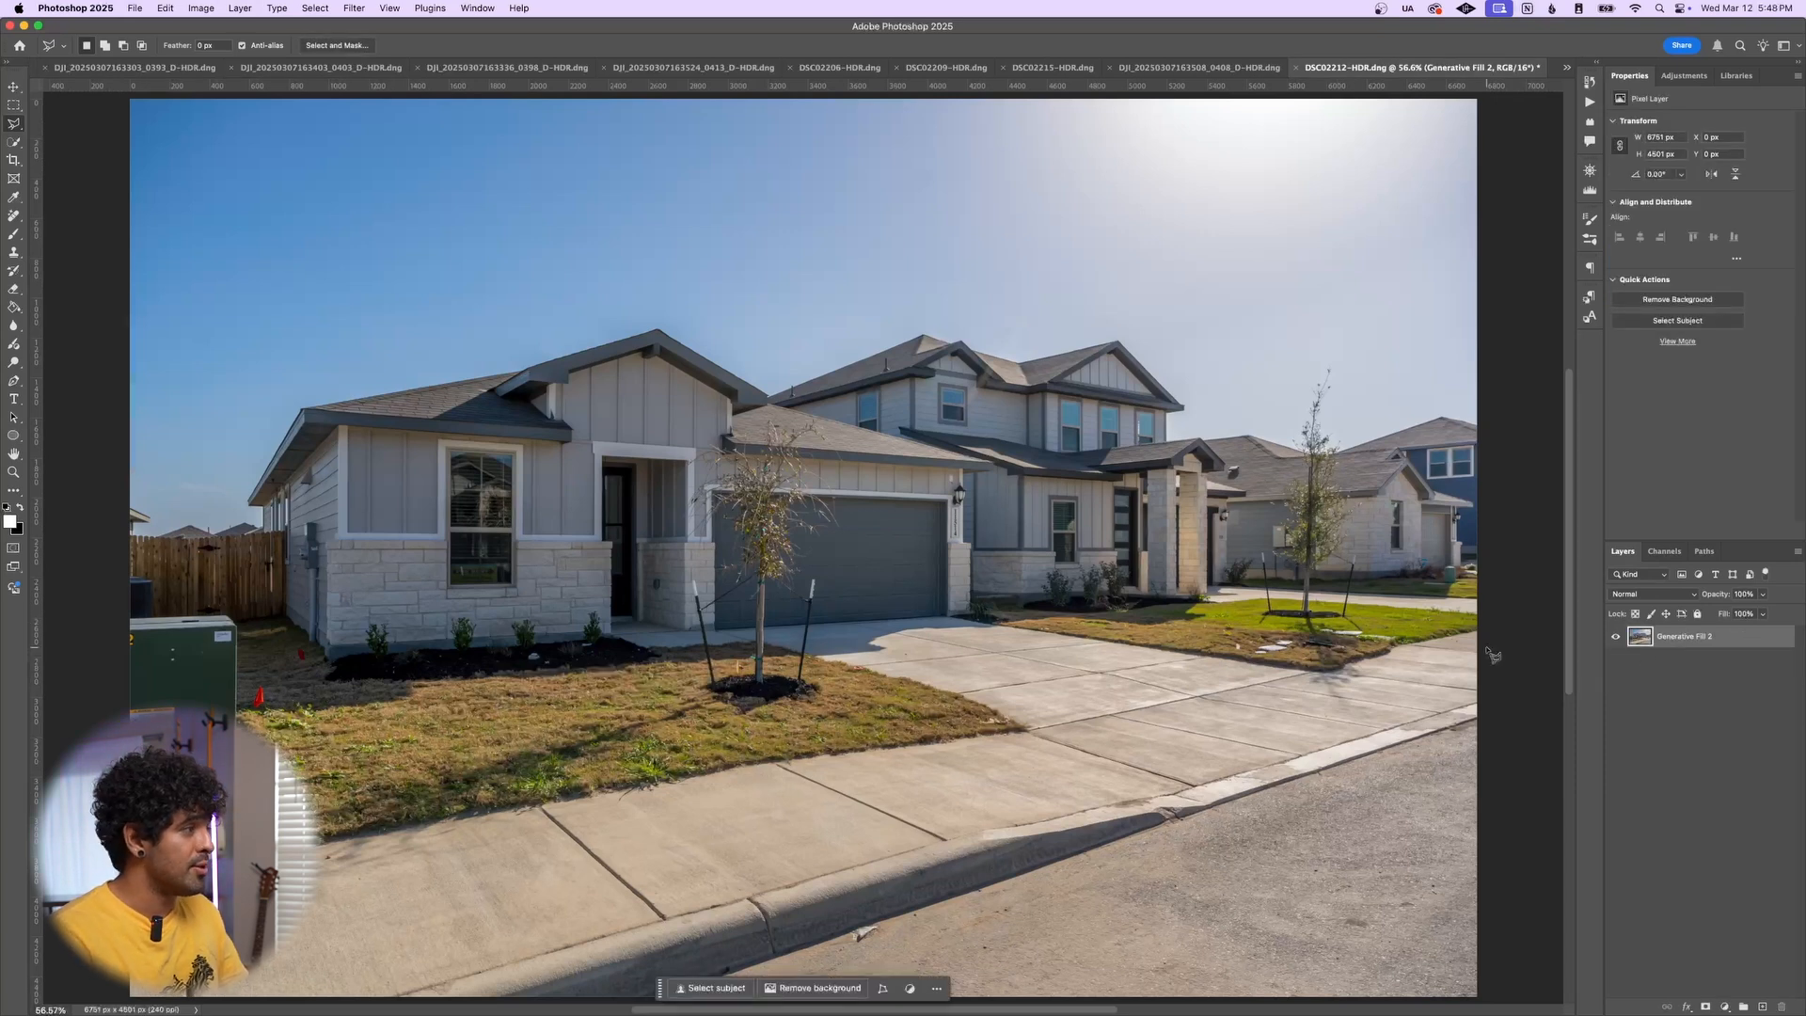
# Paint out the small yellow flag beside the front tree's trunk with the Remove tool at size 80, keeping the mode on Auto
pyautogui.press('z')
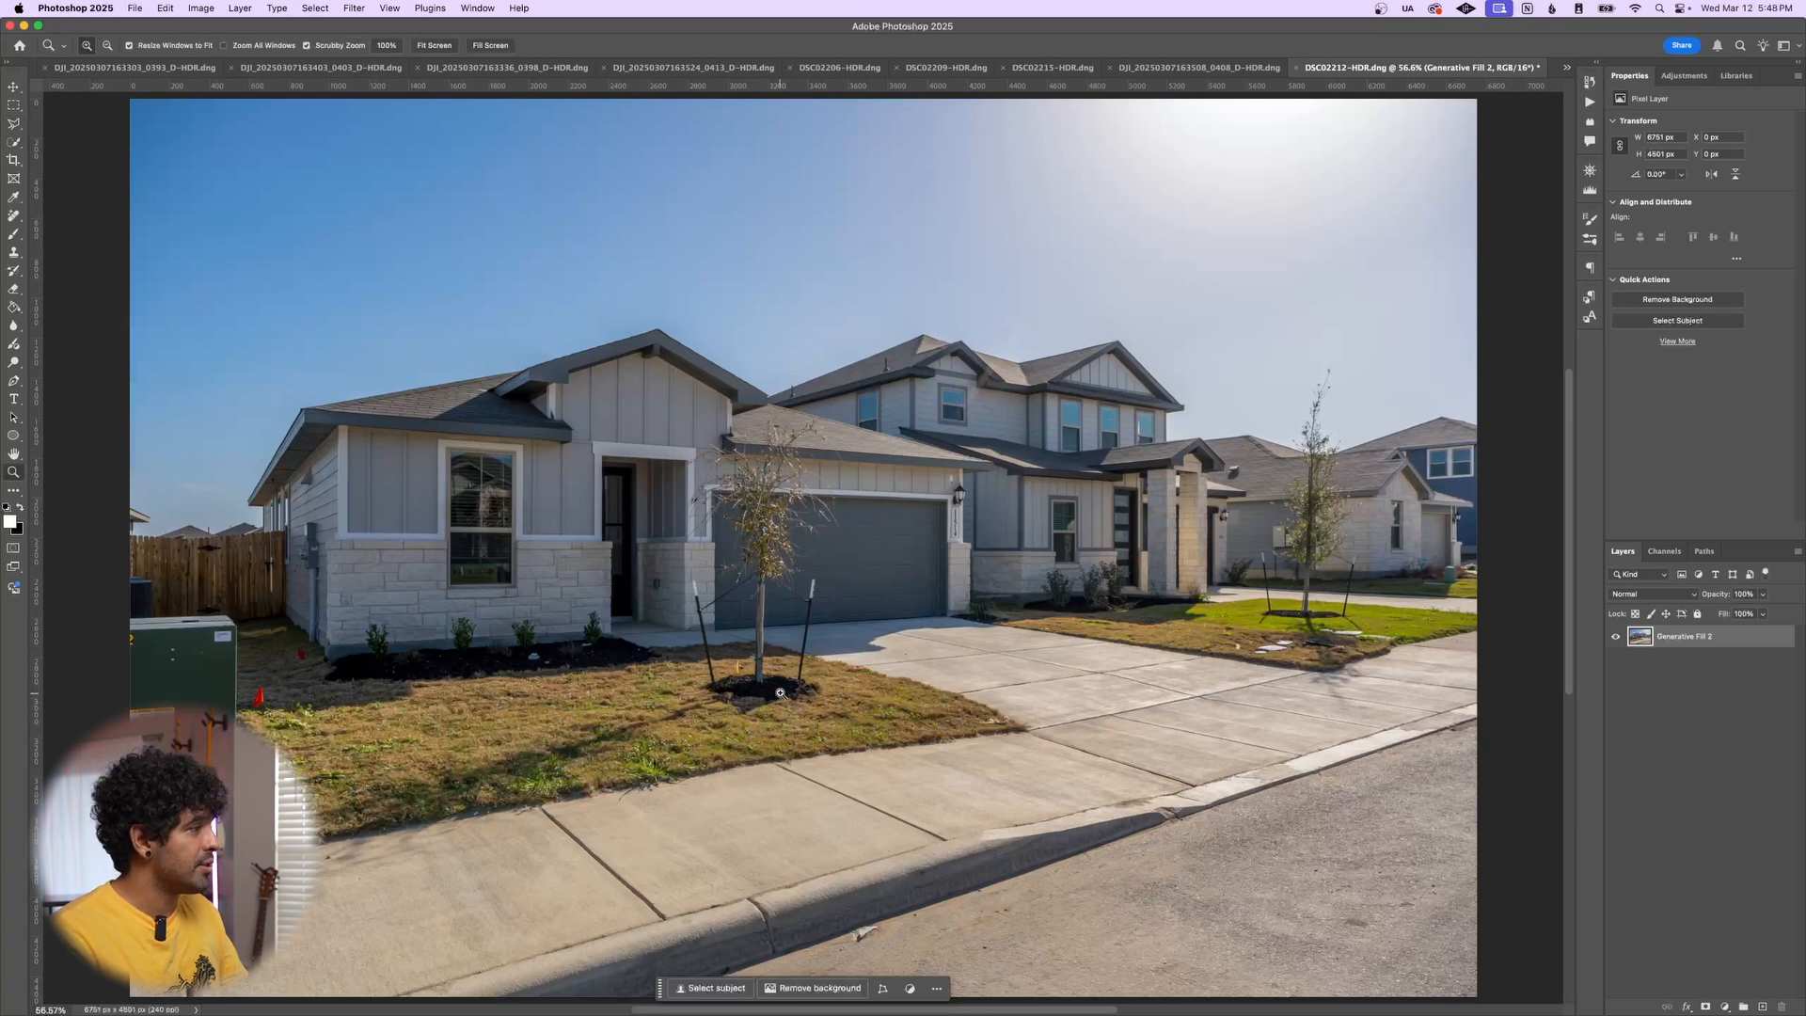
pyautogui.moveTo(779, 694); pyautogui.dragTo(831, 661)
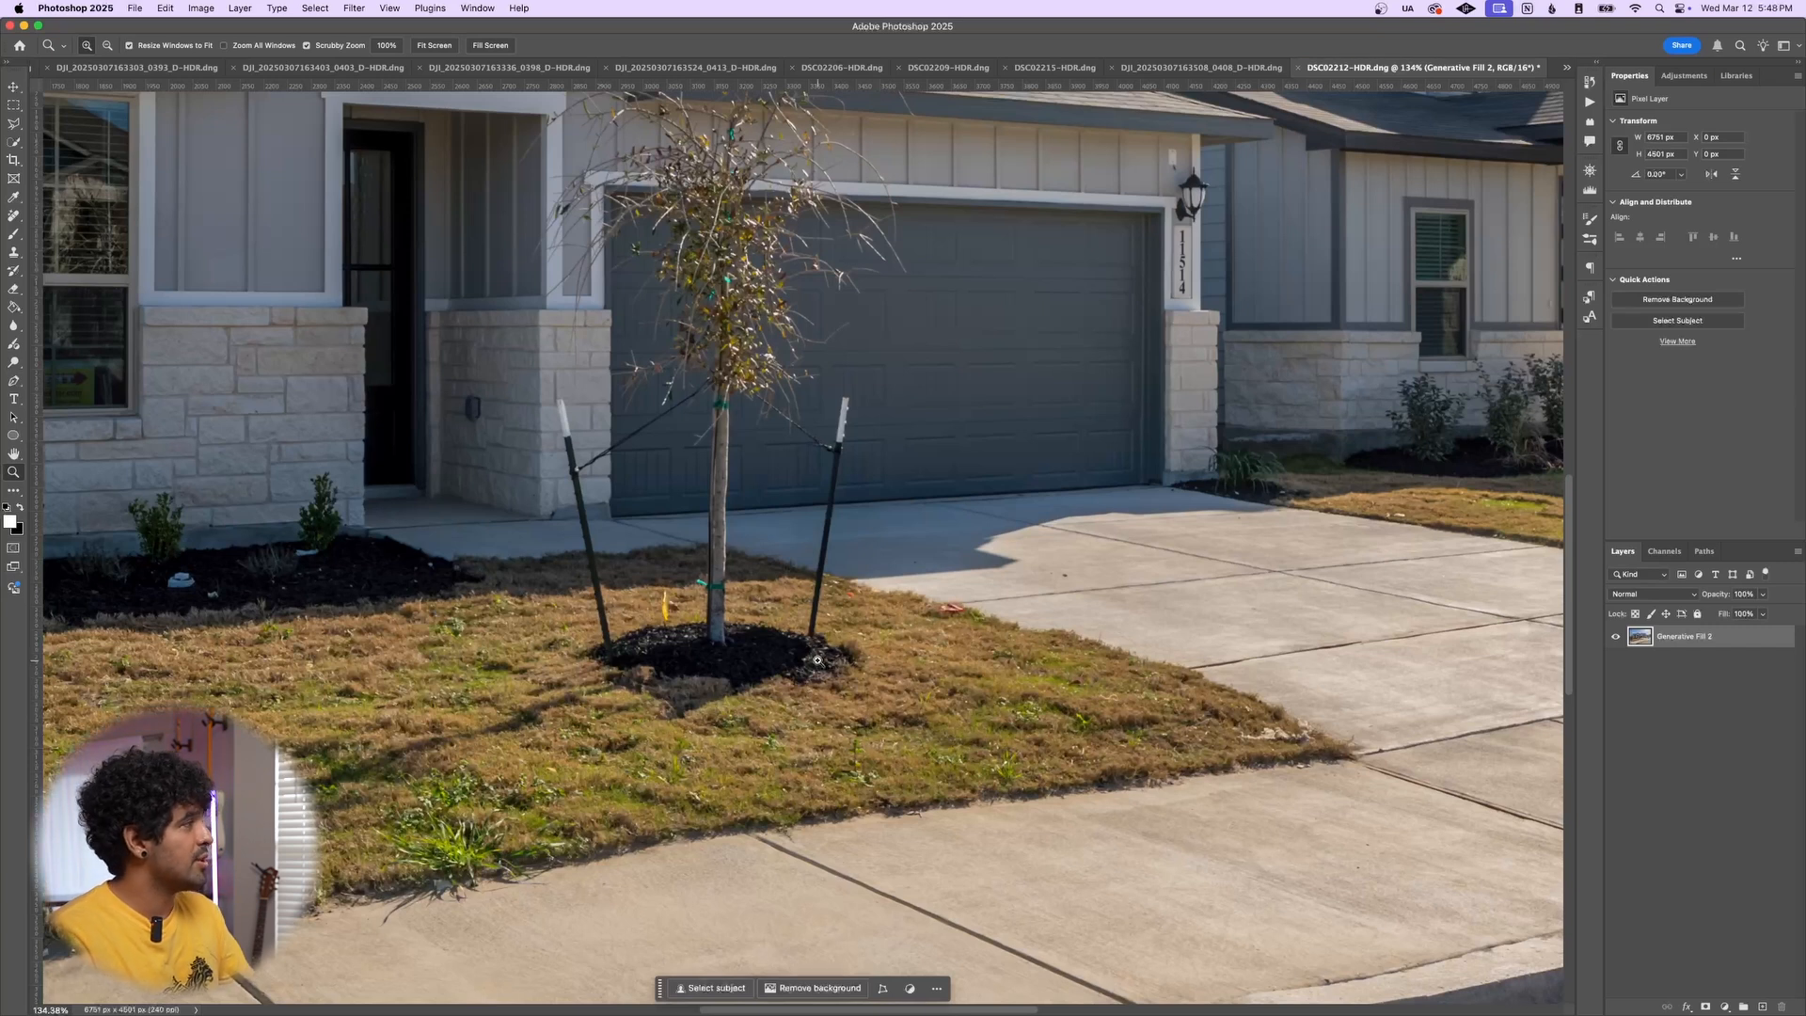
pyautogui.press('j')
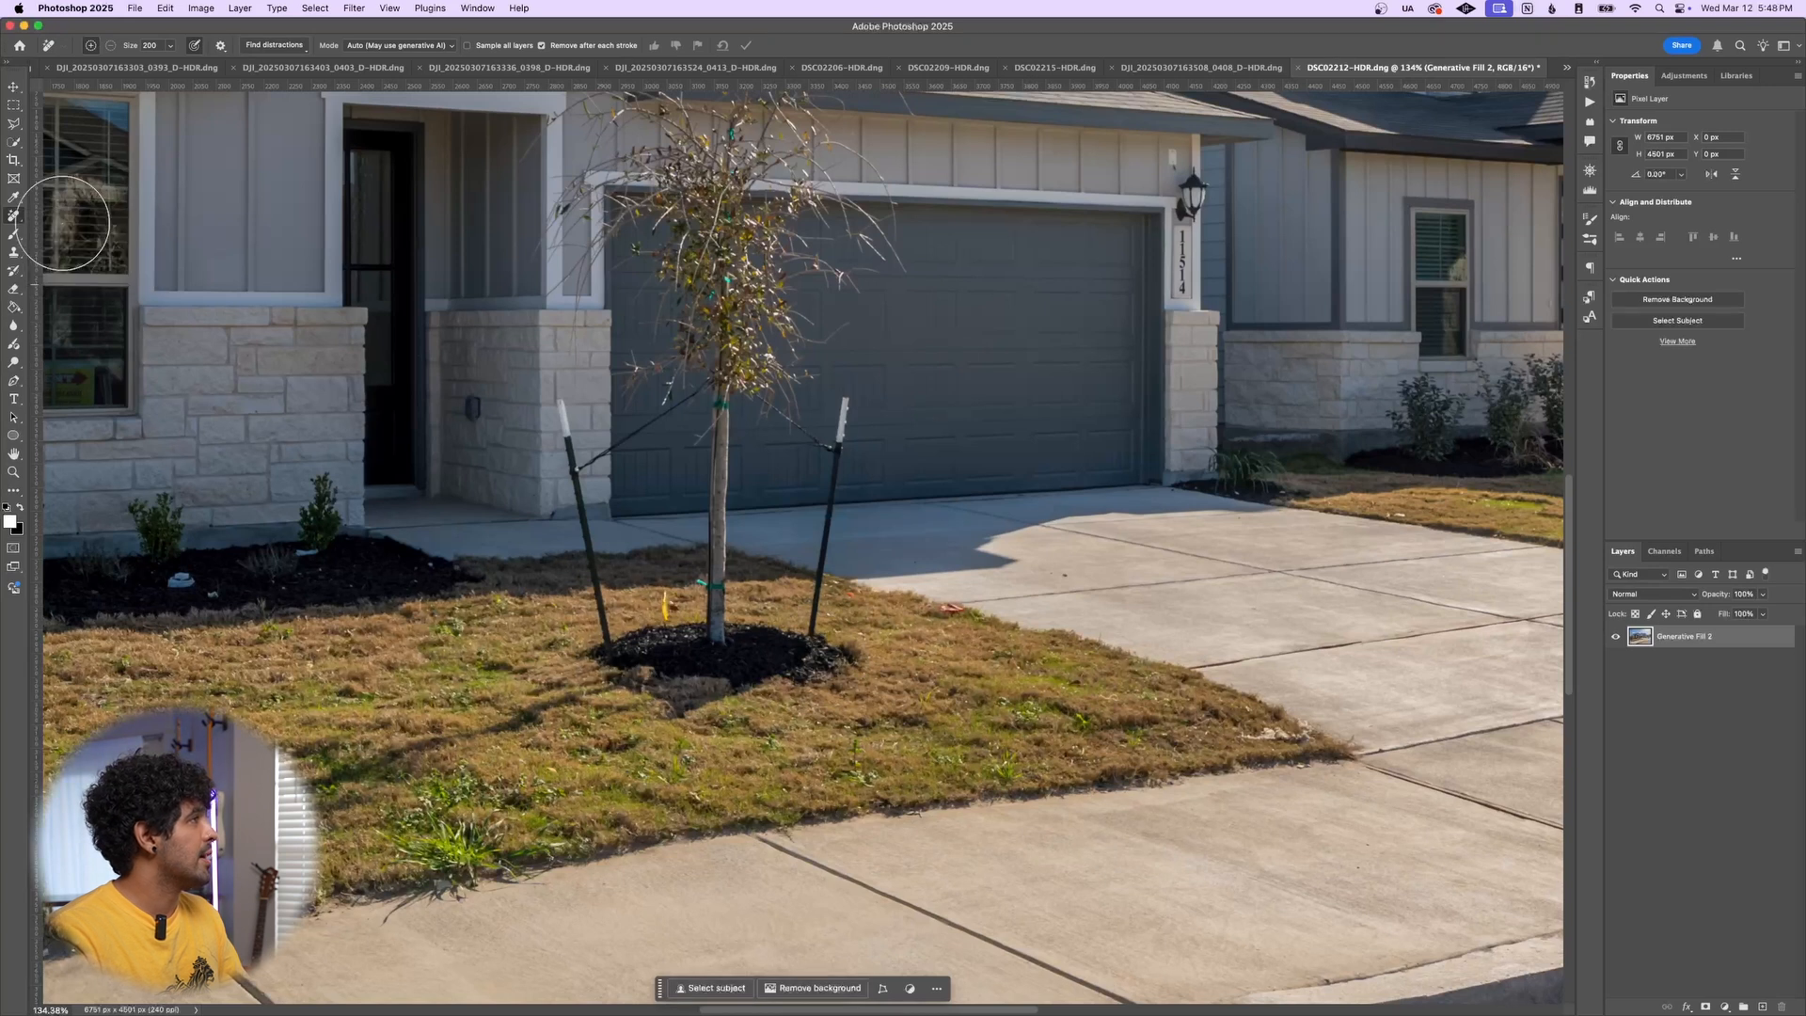
pyautogui.click(409, 47)
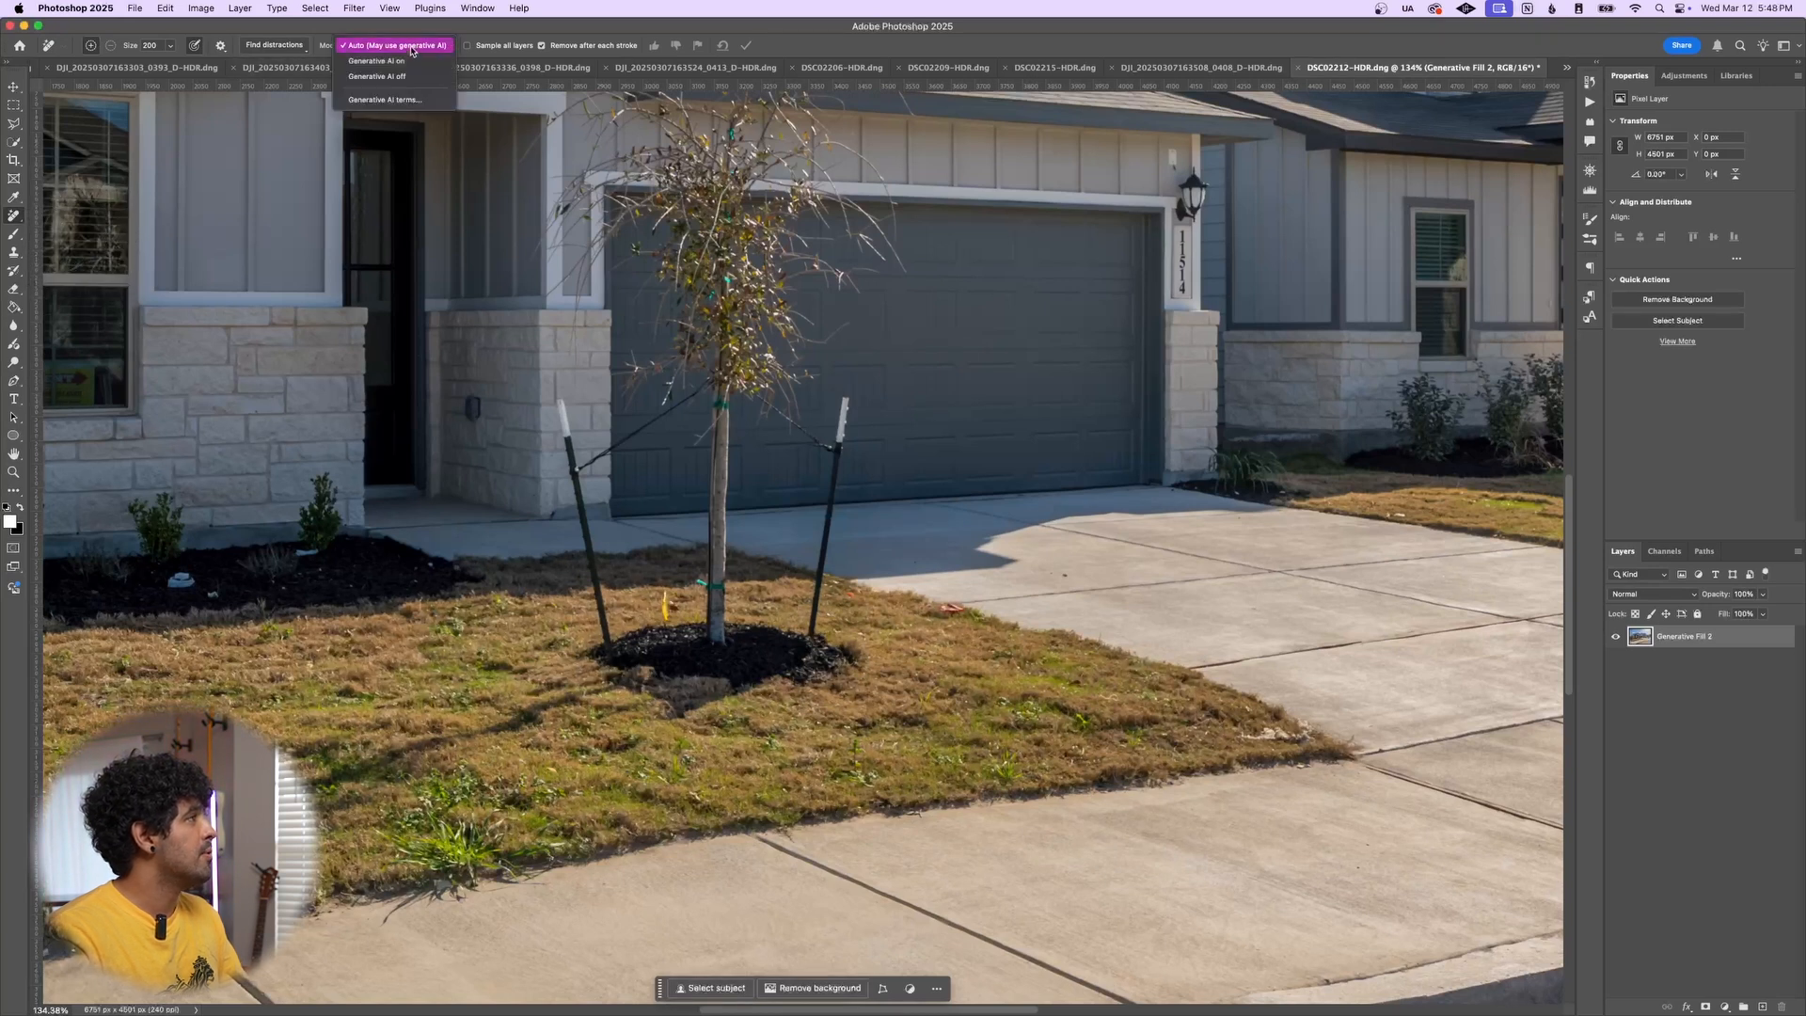
pyautogui.click(411, 50)
pyautogui.press('[')
pyautogui.press('[')
pyautogui.press('[')
pyautogui.press('[')
pyautogui.press('[')
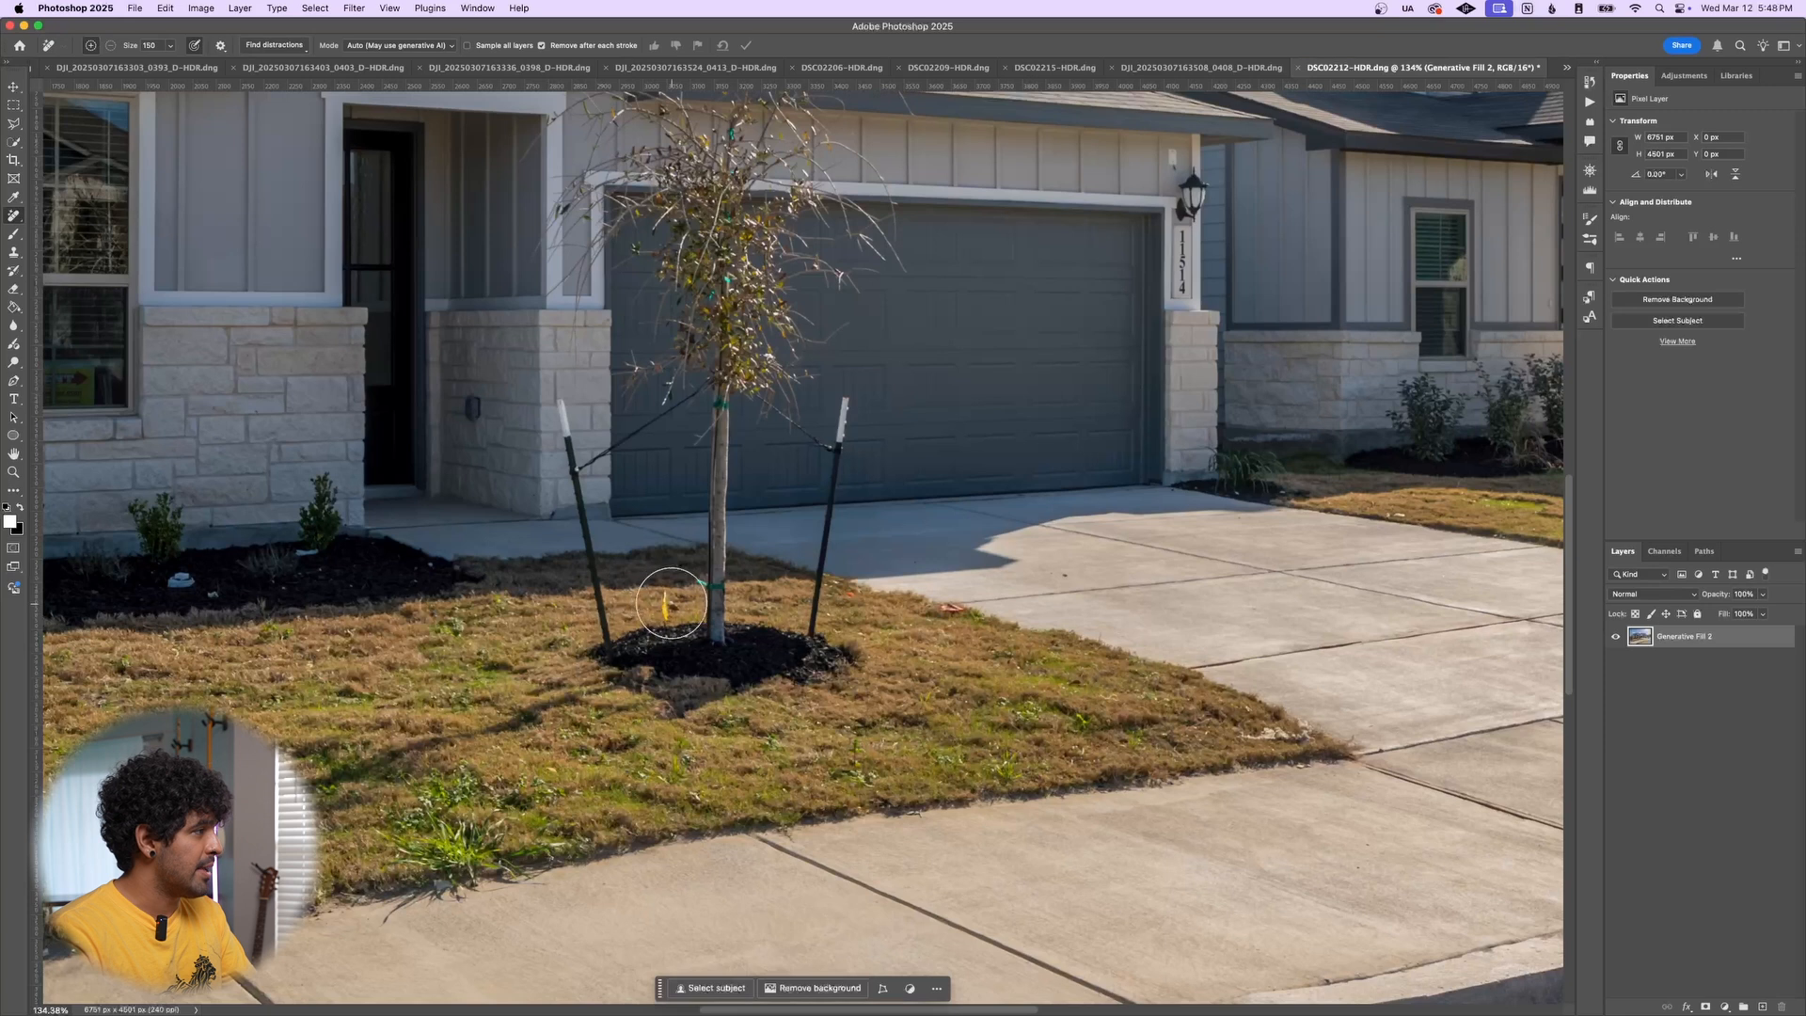
pyautogui.moveTo(667, 623); pyautogui.dragTo(665, 598)
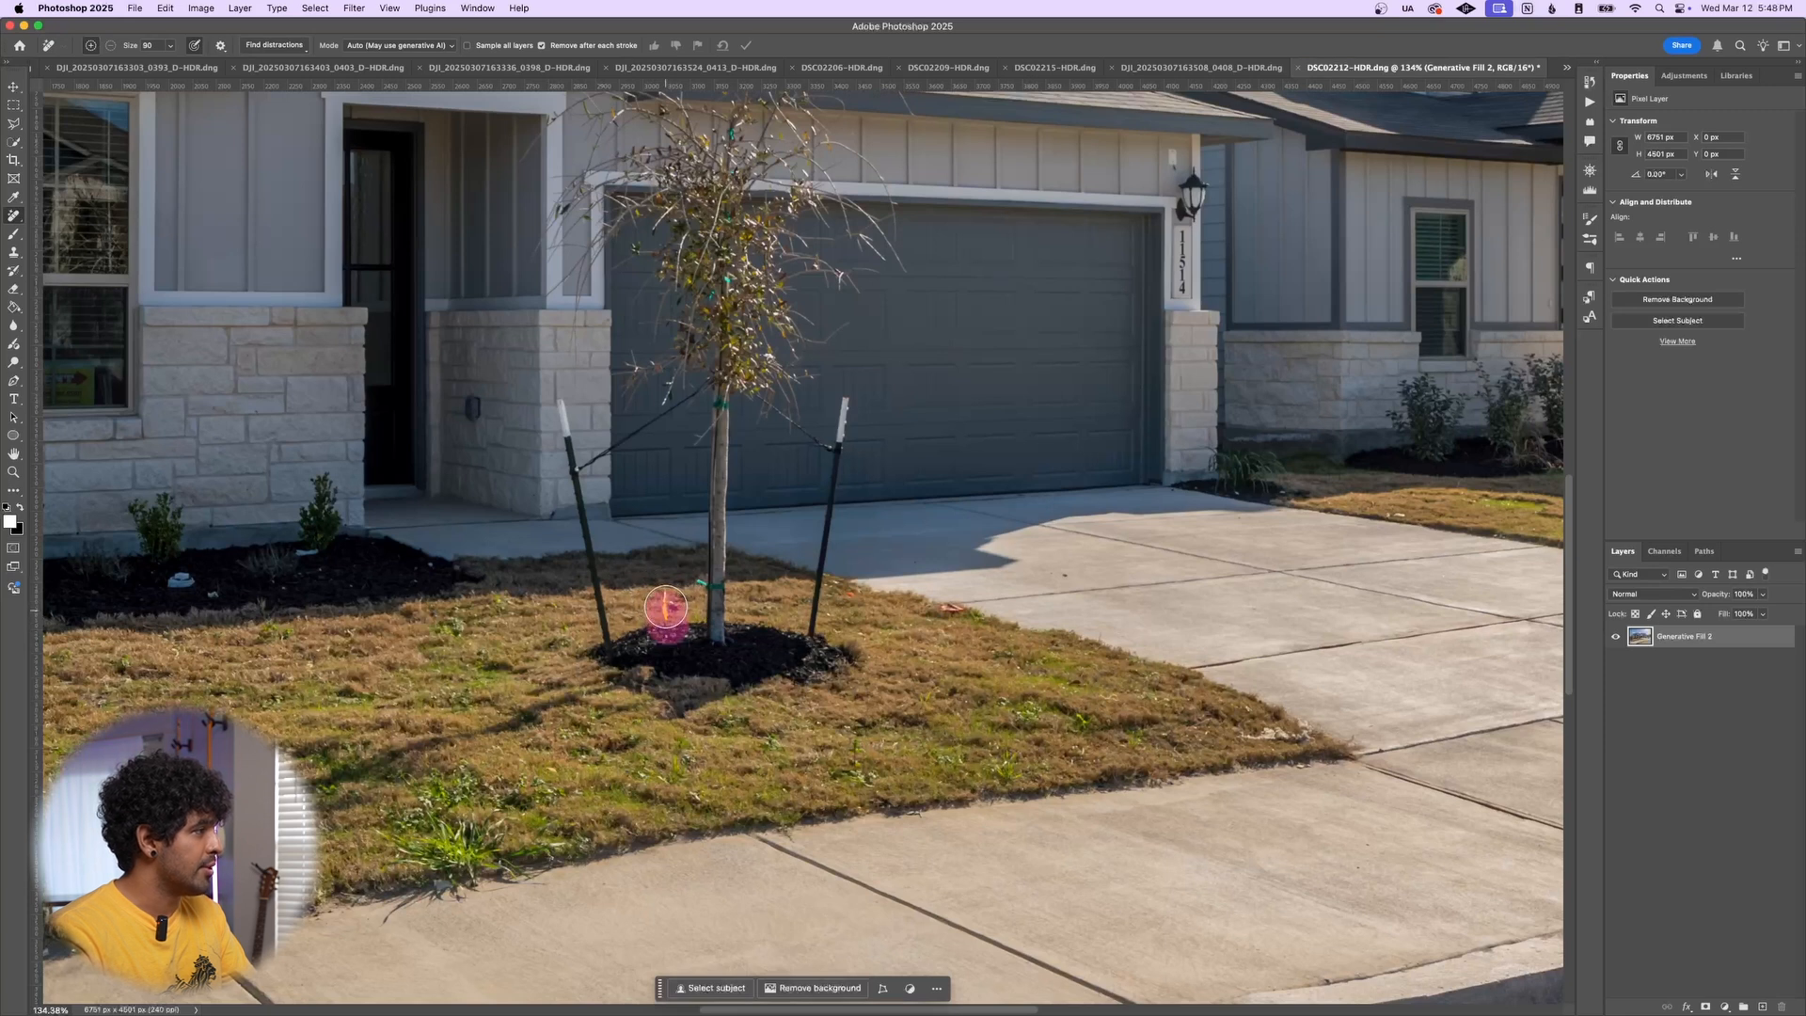
# Remove the red debris at the driveway's edge and the light debris at the lawn's corner with a smaller Remove tool brush
pyautogui.press('[')
pyautogui.press('[')
pyautogui.press('[')
pyautogui.moveTo(943, 605); pyautogui.dragTo(961, 610)
pyautogui.click(959, 616)
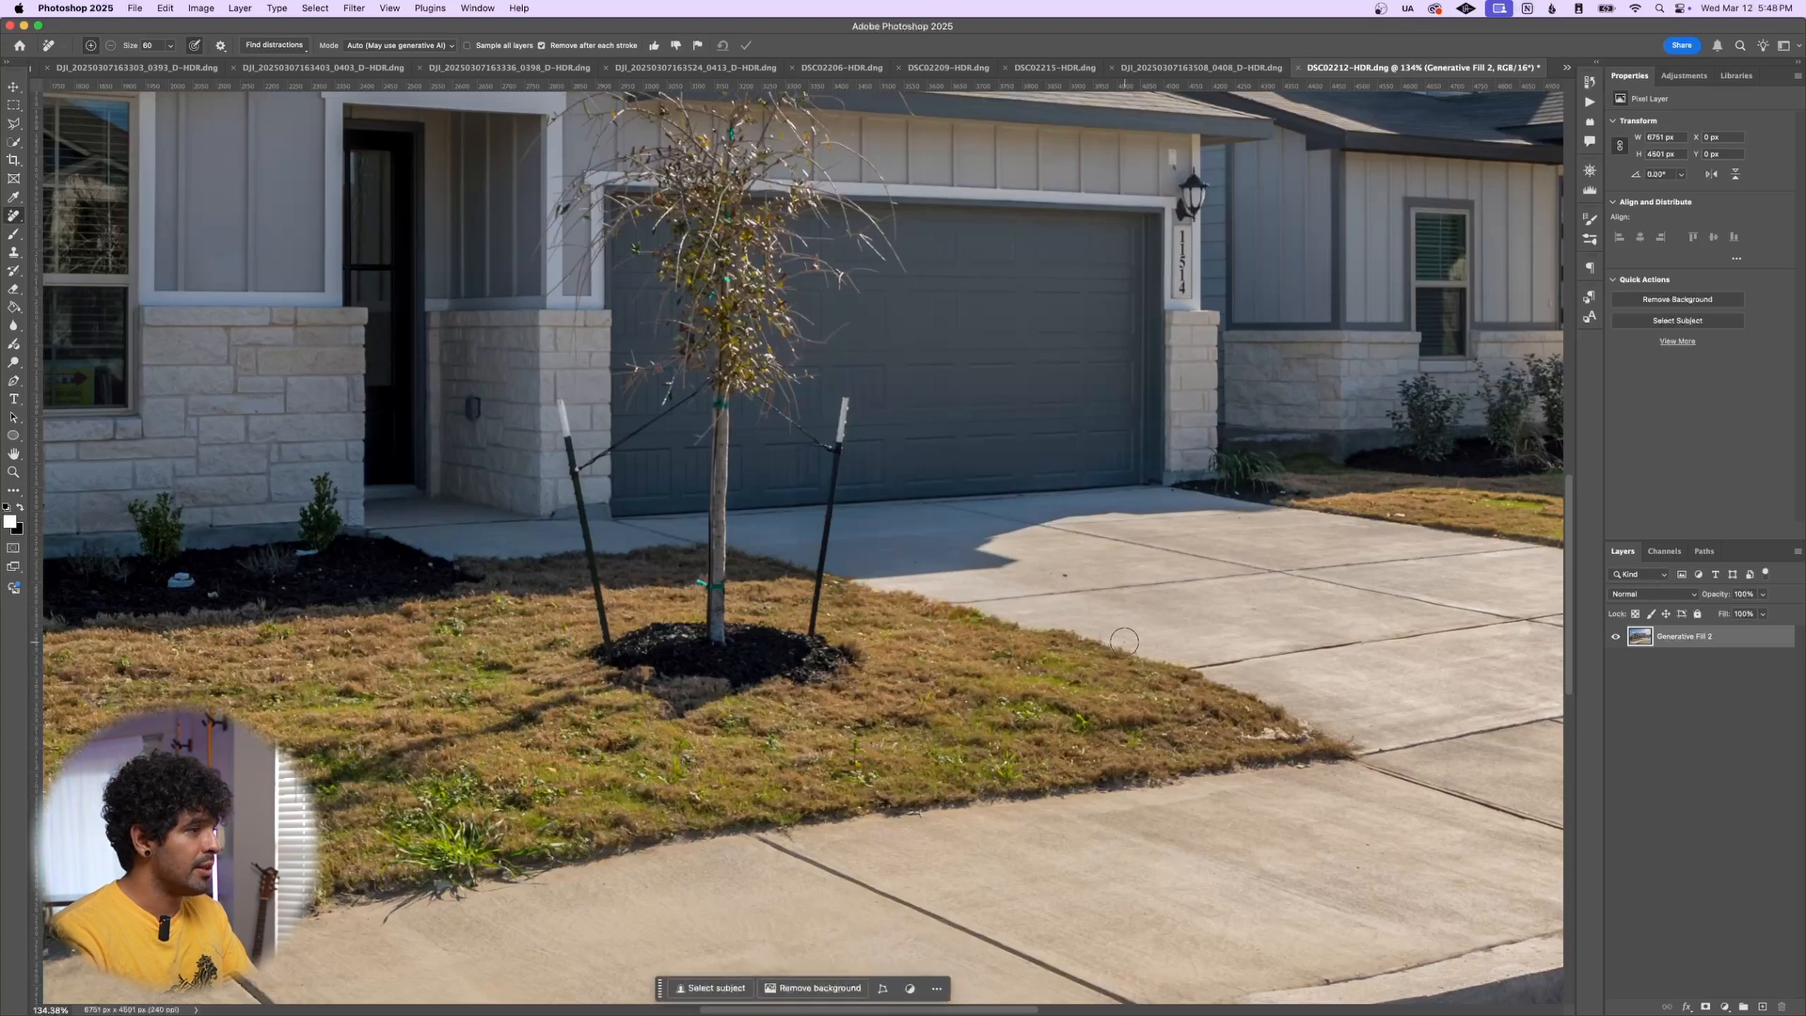
pyautogui.hscroll(3, 1129, 658)
pyautogui.moveTo(1115, 715); pyautogui.dragTo(1171, 720)
# Remove the two small red flags in the grass near the green utility box with the Remove tool
pyautogui.hscroll(-15, 1146, 674)
pyautogui.hscroll(-2, 1146, 674)
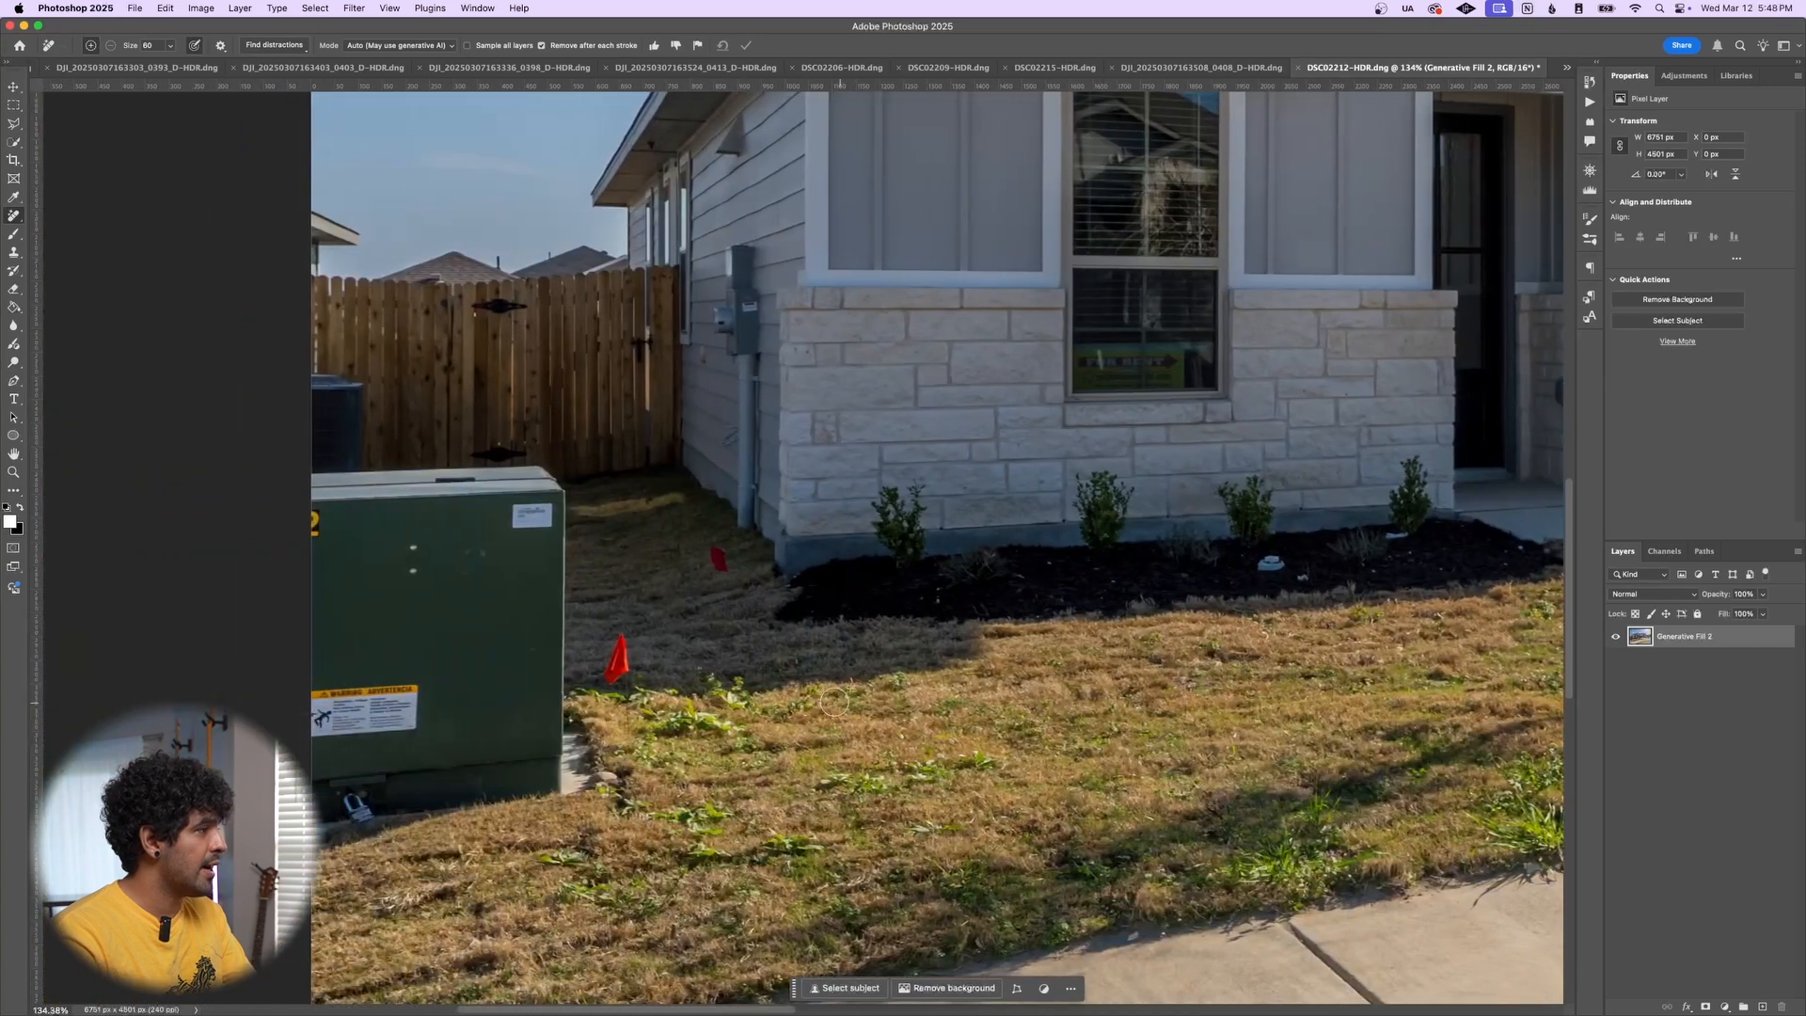
pyautogui.moveTo(712, 549); pyautogui.dragTo(755, 577)
pyautogui.moveTo(621, 734); pyautogui.dragTo(625, 647)
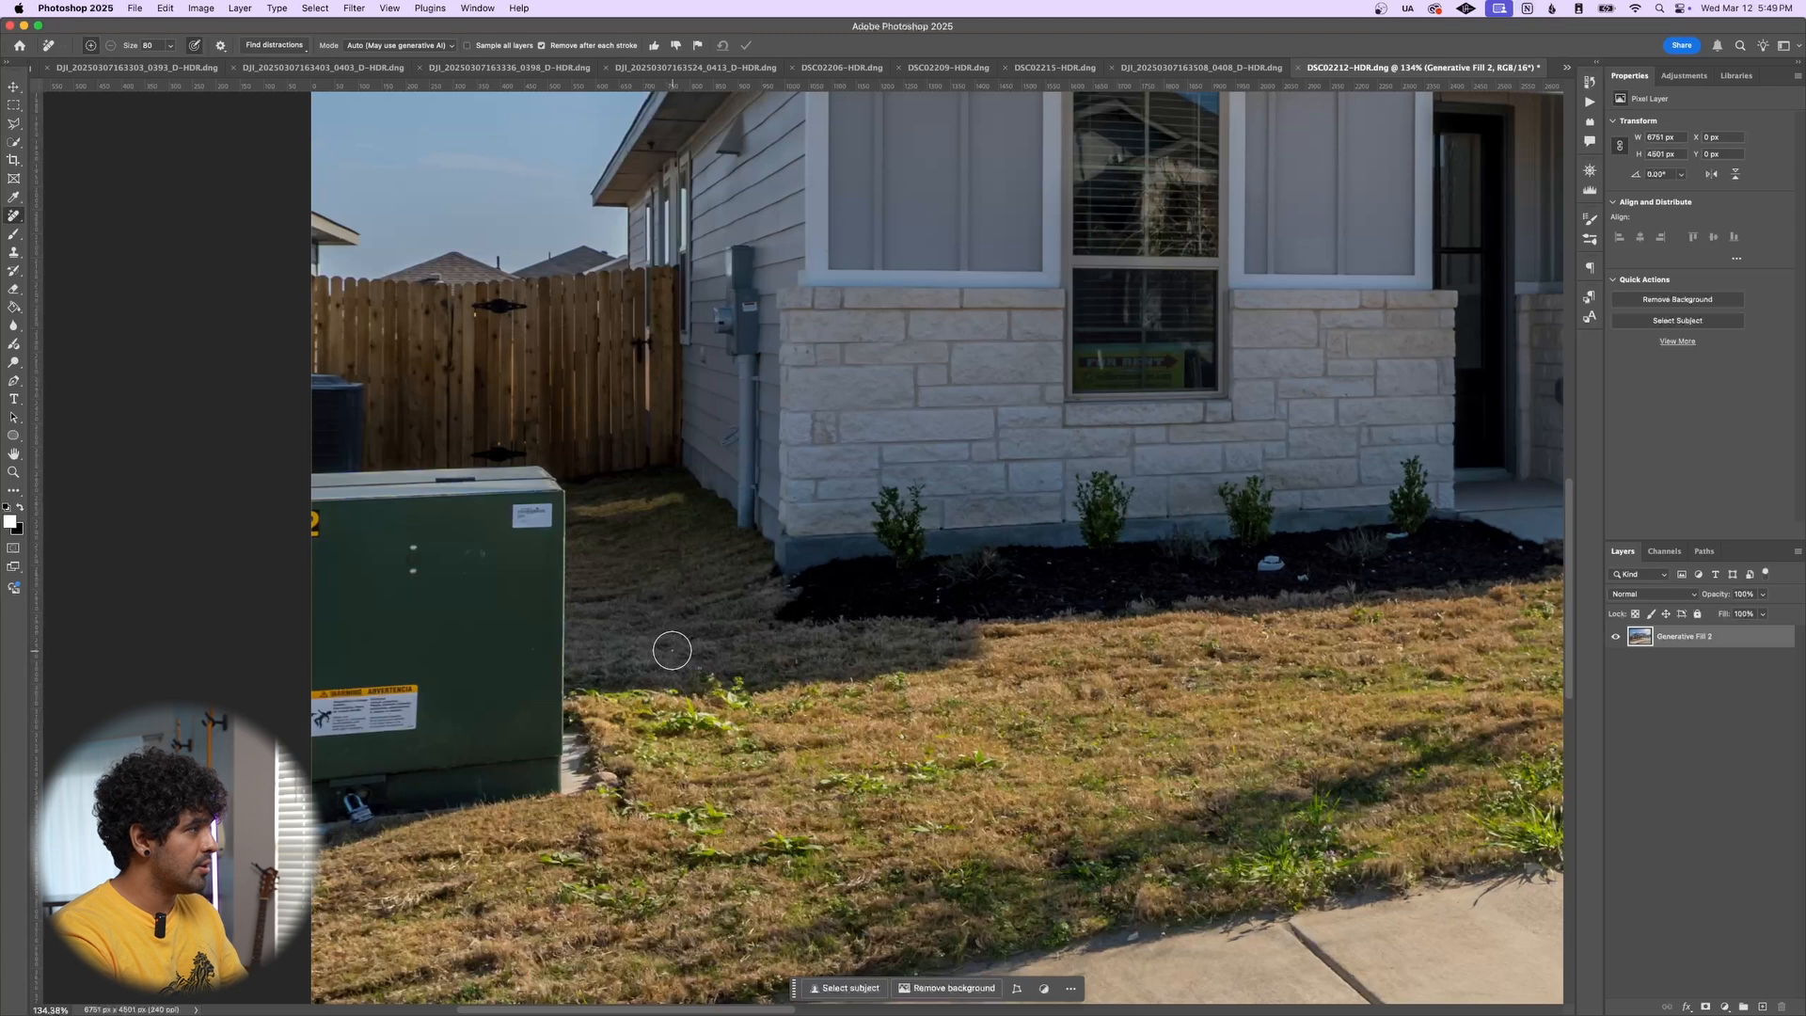
pyautogui.press('super+0')
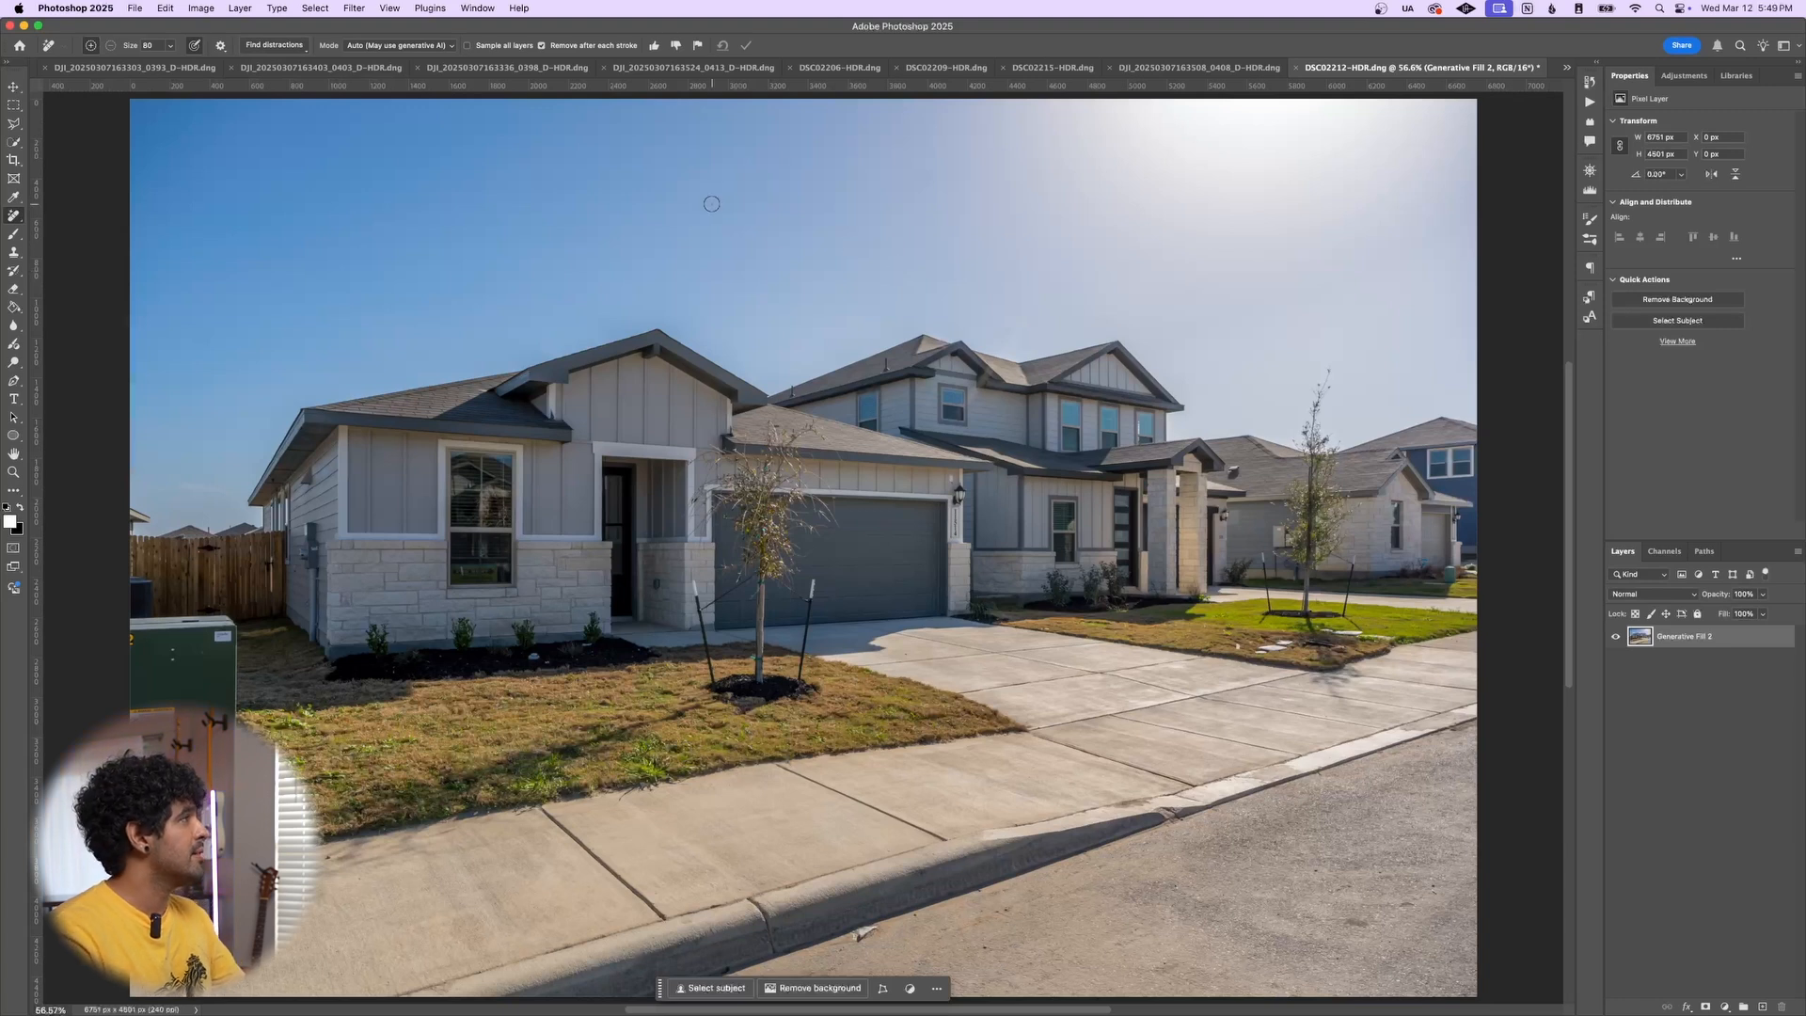
# Start Sky Replacement and choose a blue sky with large white clouds from the sky presets
pyautogui.click(165, 8)
pyautogui.click(216, 380)
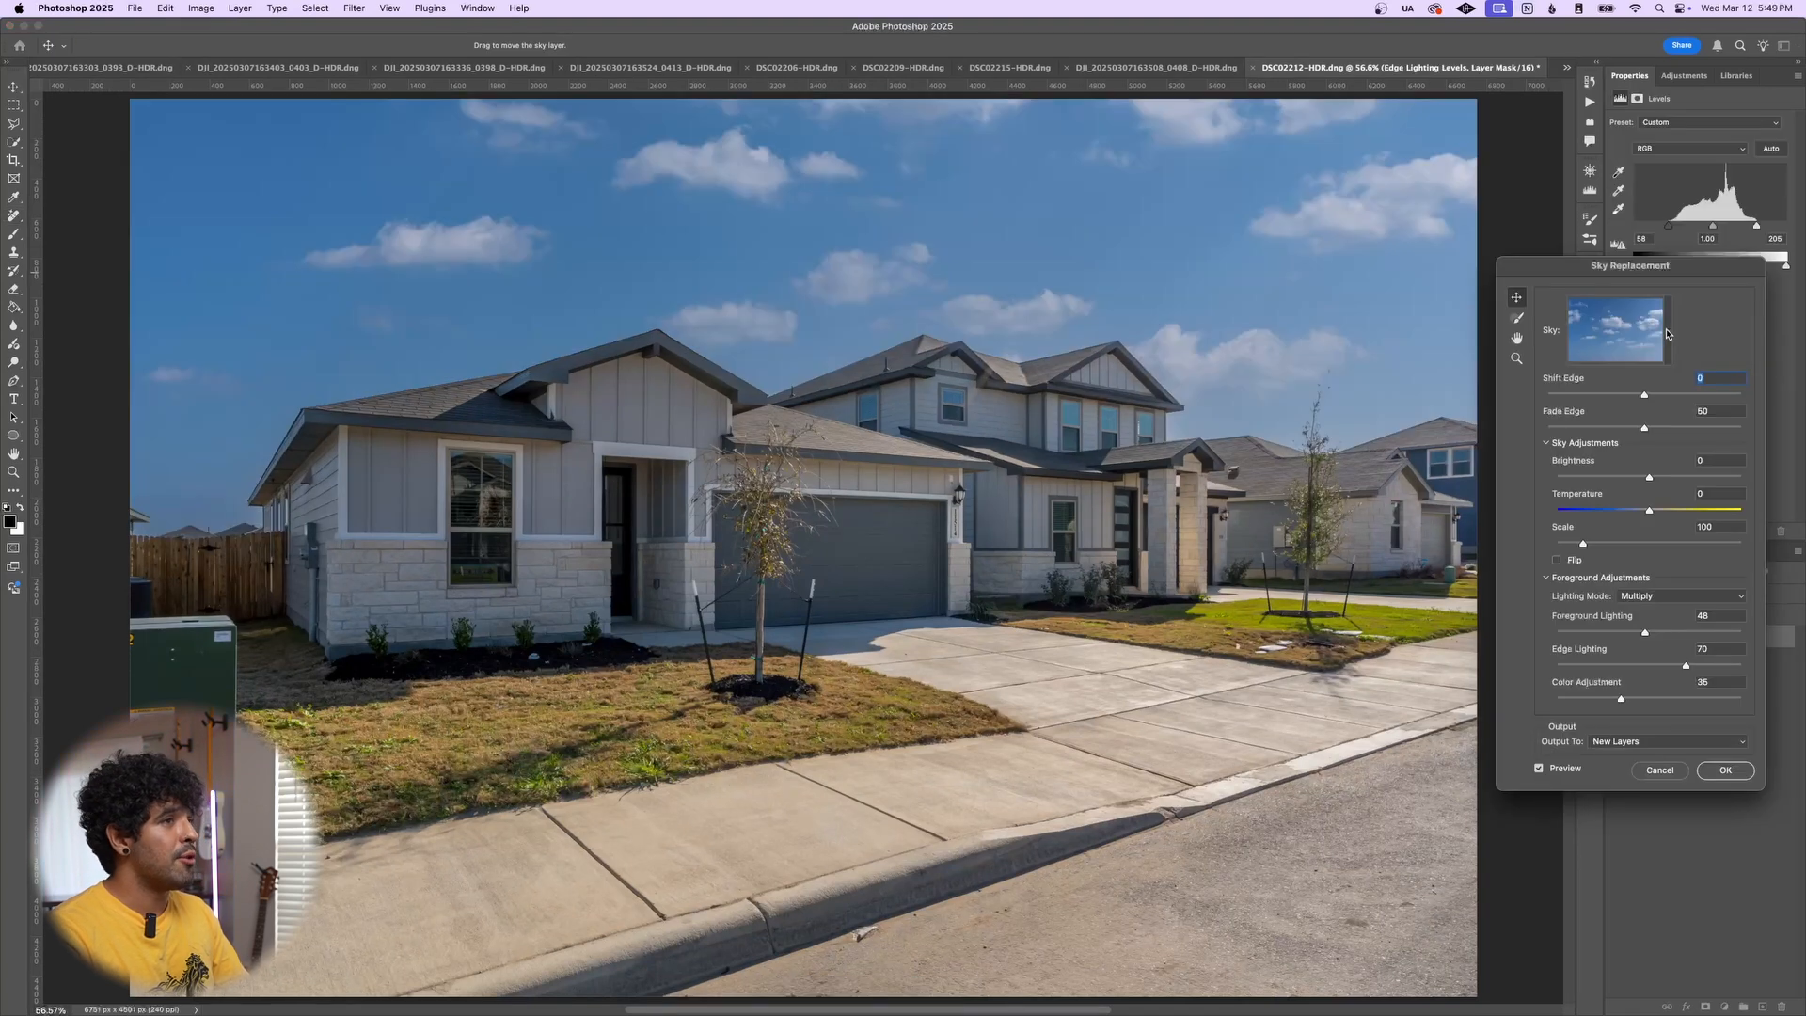
pyautogui.click(1668, 332)
pyautogui.scroll(-2, 1628, 502)
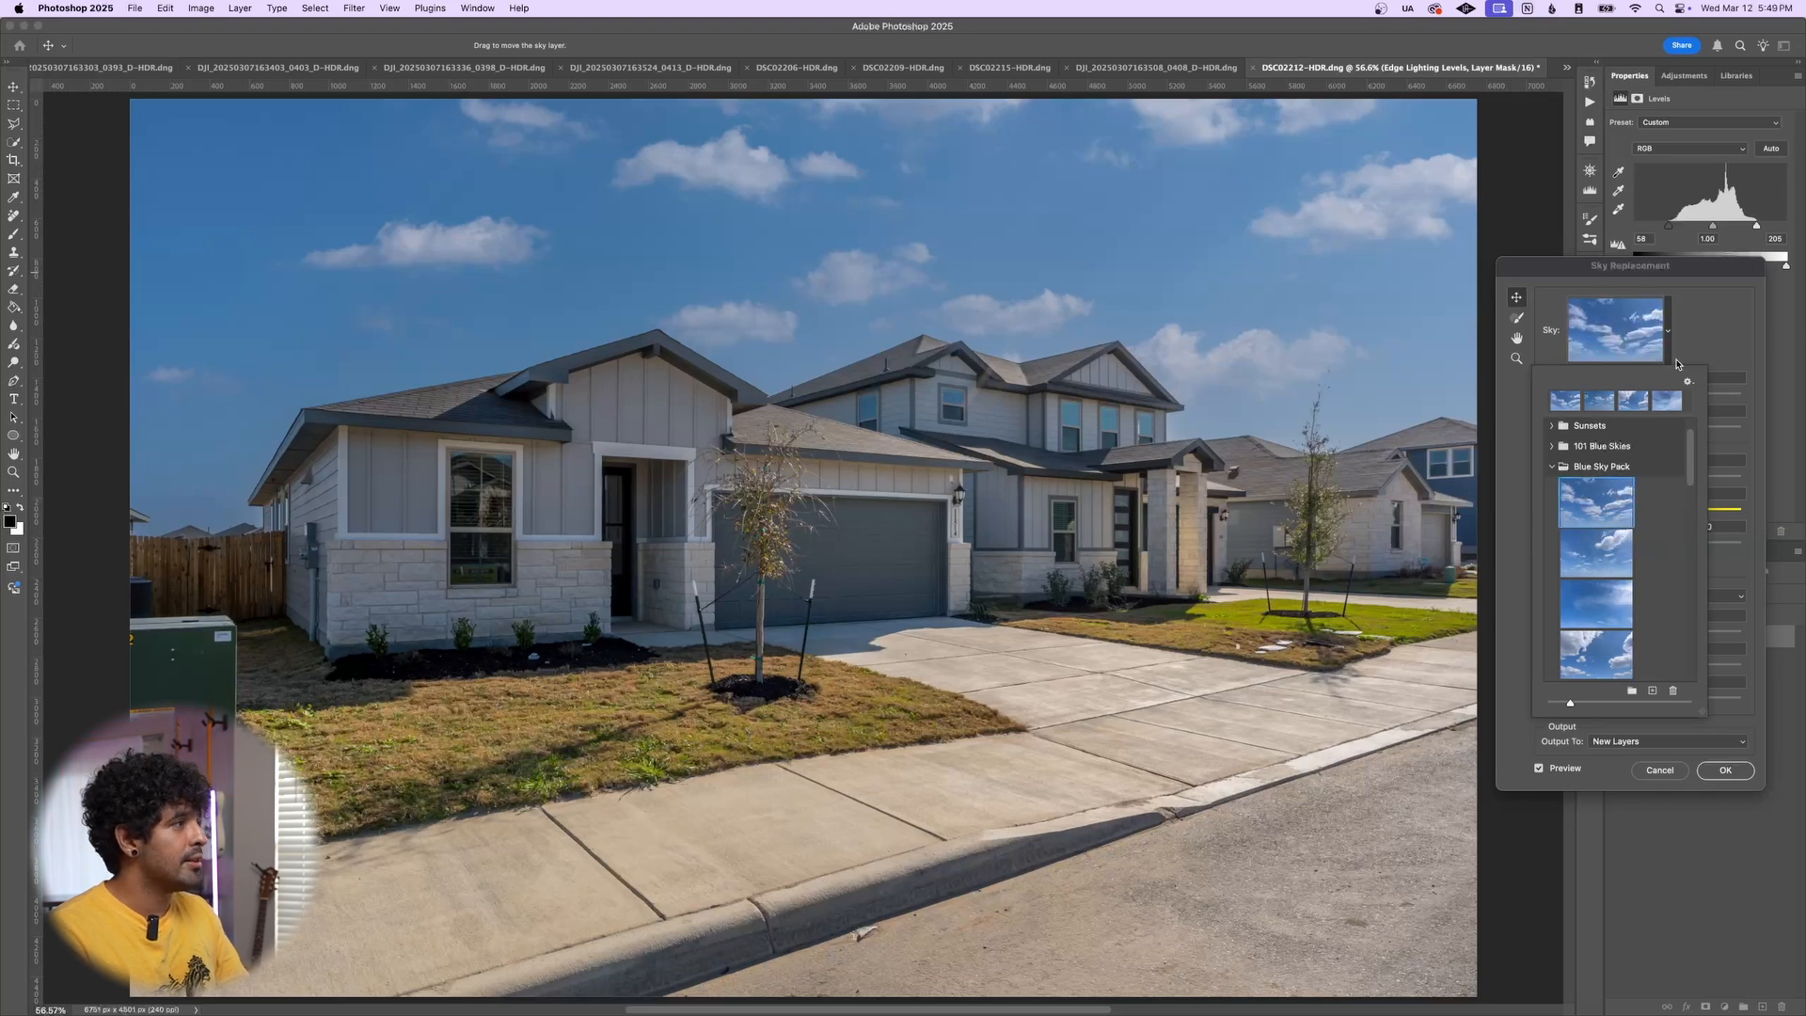
pyautogui.click(1712, 342)
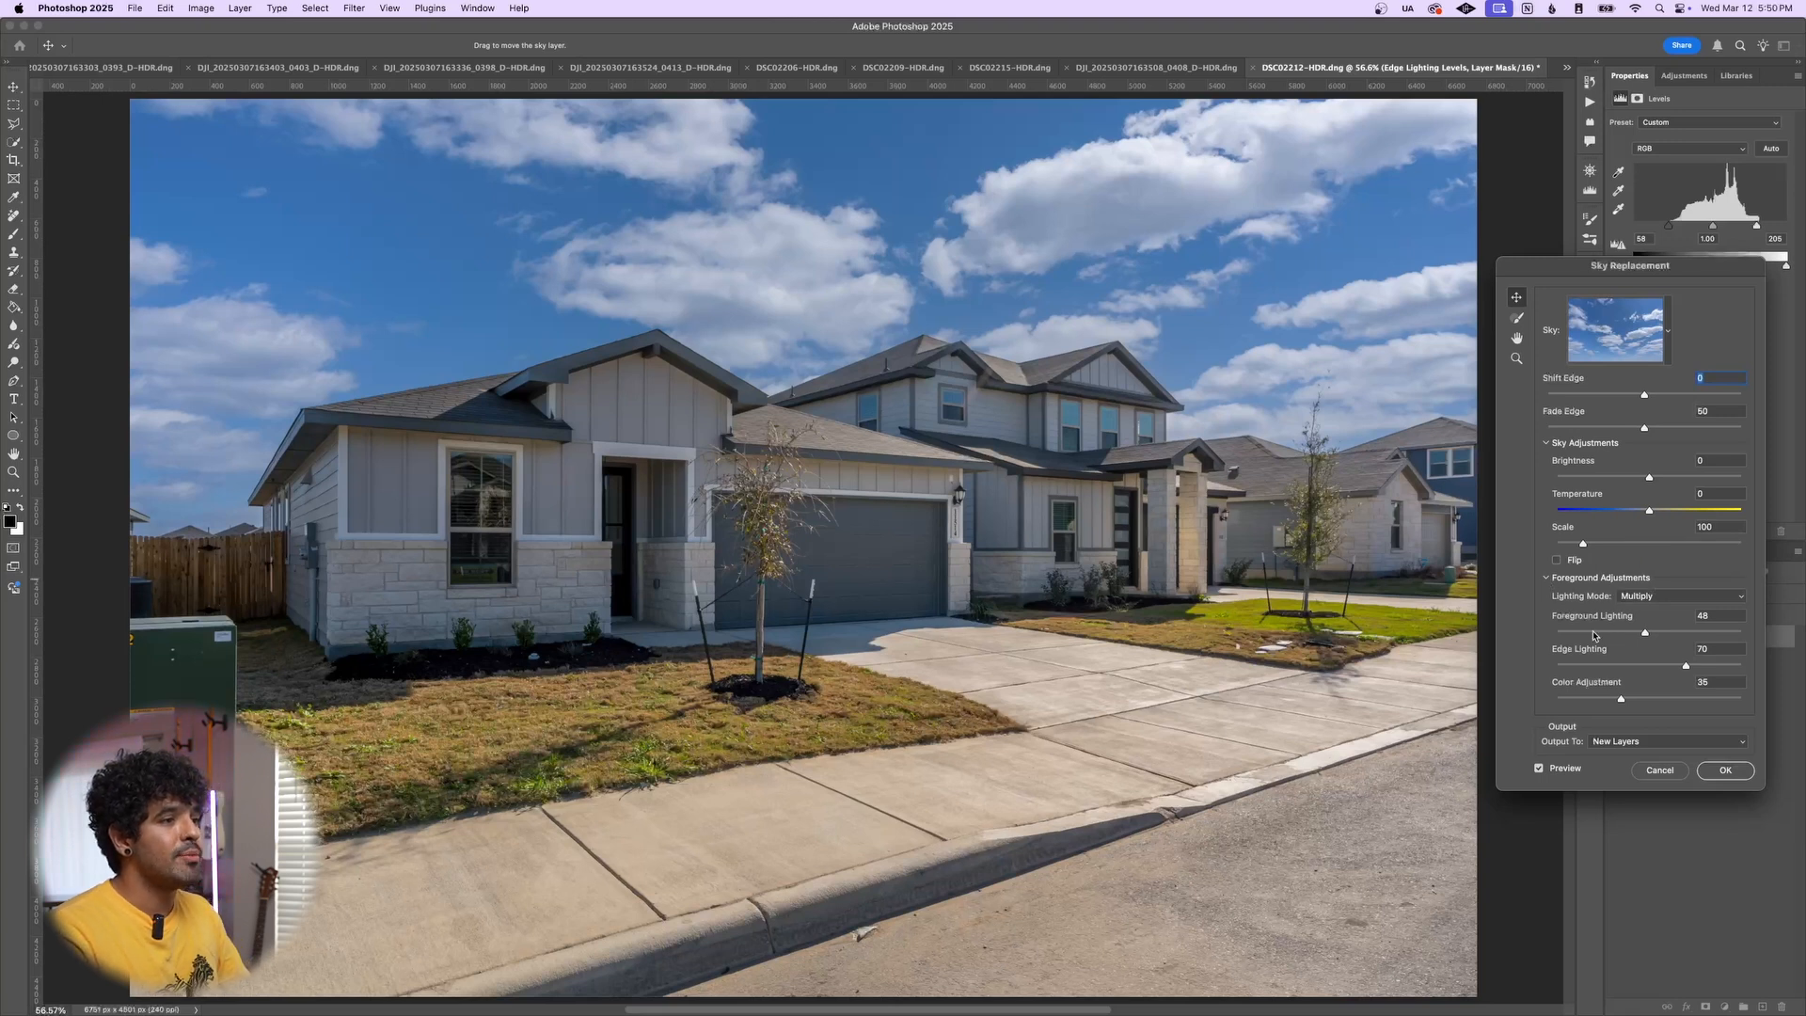
# Lower Foreground Lighting and Color Adjustment to their minimum, and apply the sky replacement as new layers
pyautogui.moveTo(1644, 633); pyautogui.dragTo(1459, 632)
pyautogui.moveTo(1621, 701); pyautogui.dragTo(1492, 703)
pyautogui.click(1722, 770)
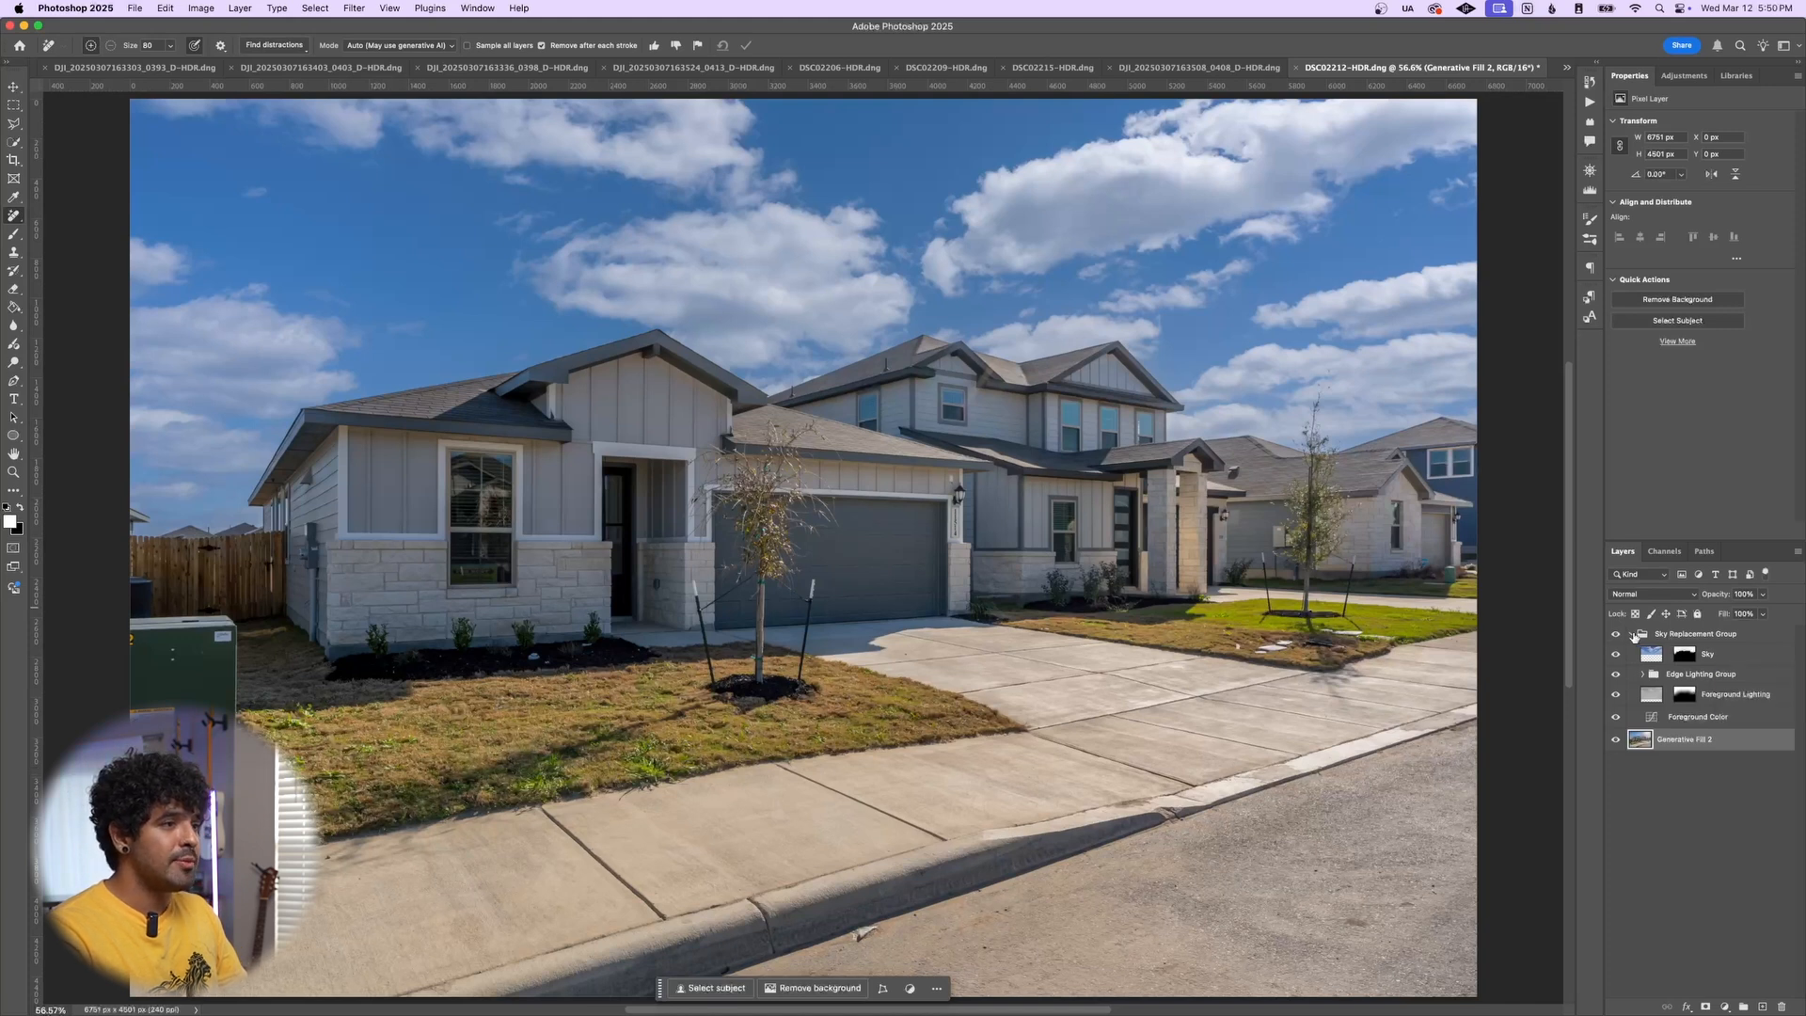
# Add a Levels adjustment layer above the collapsed Sky Replacement Group, with white input 221 and black input 7
pyautogui.click(1632, 634)
pyautogui.click(1686, 639)
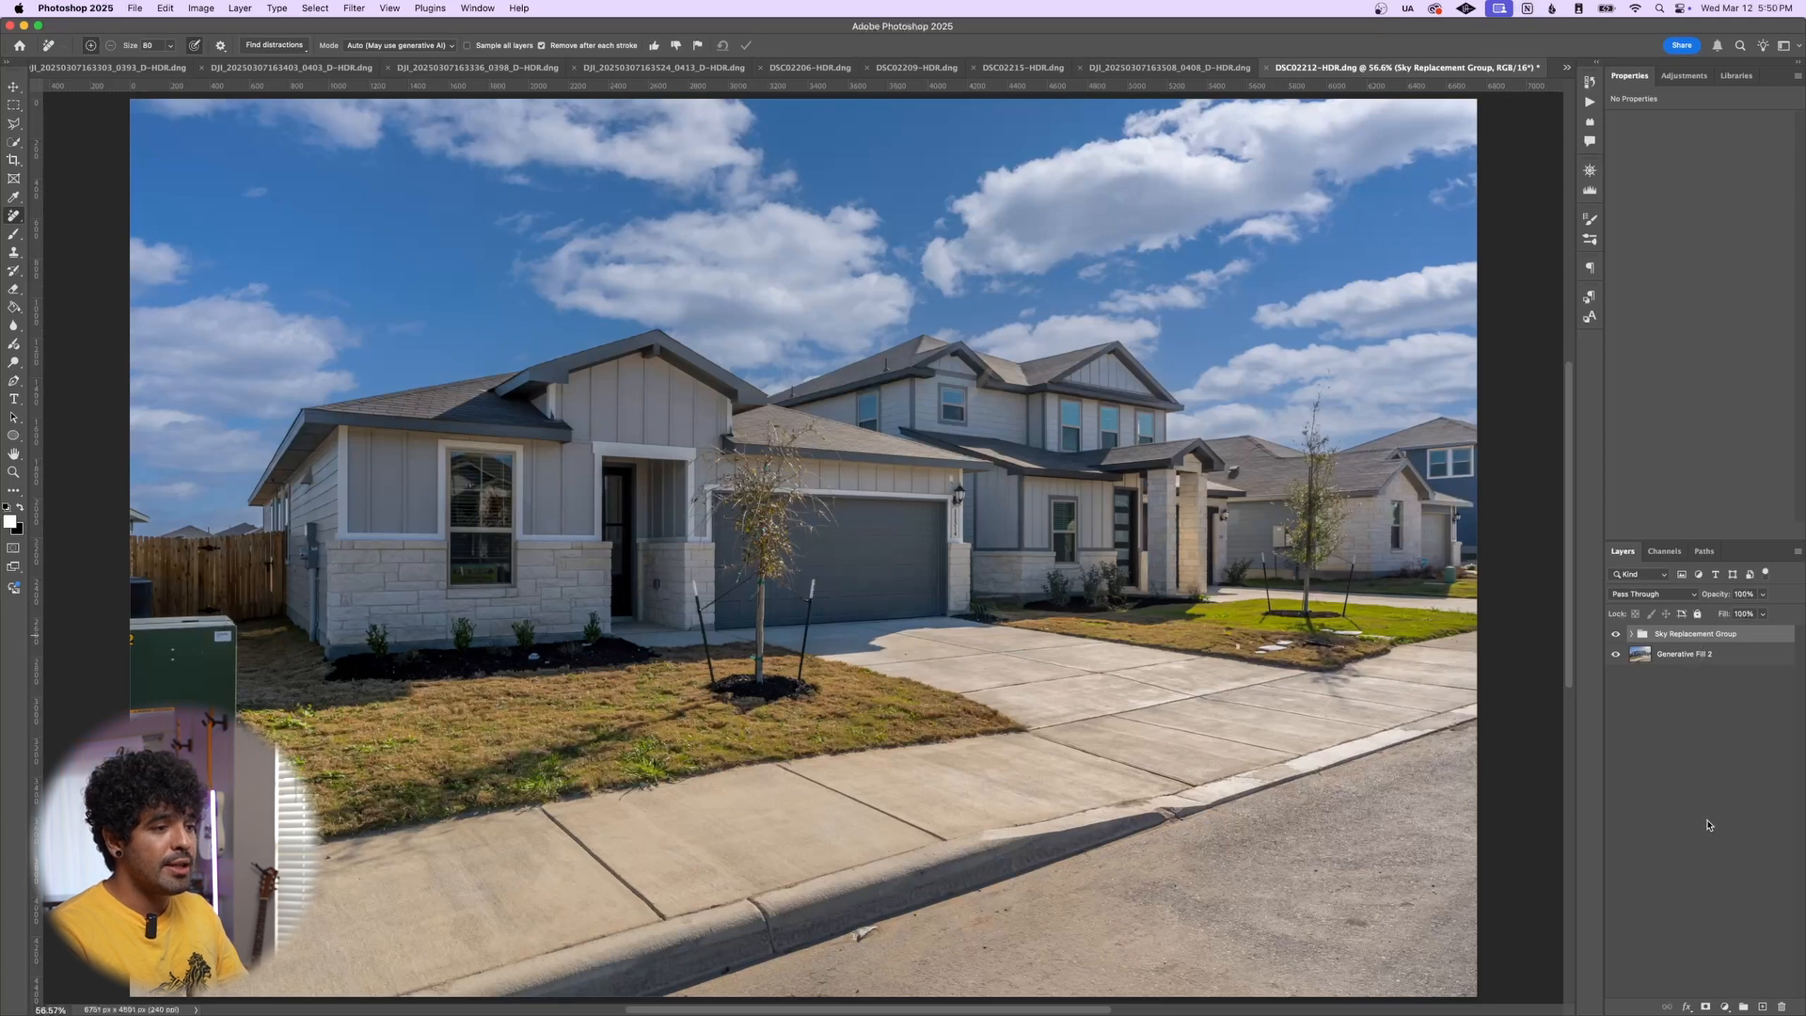
pyautogui.click(1725, 1007)
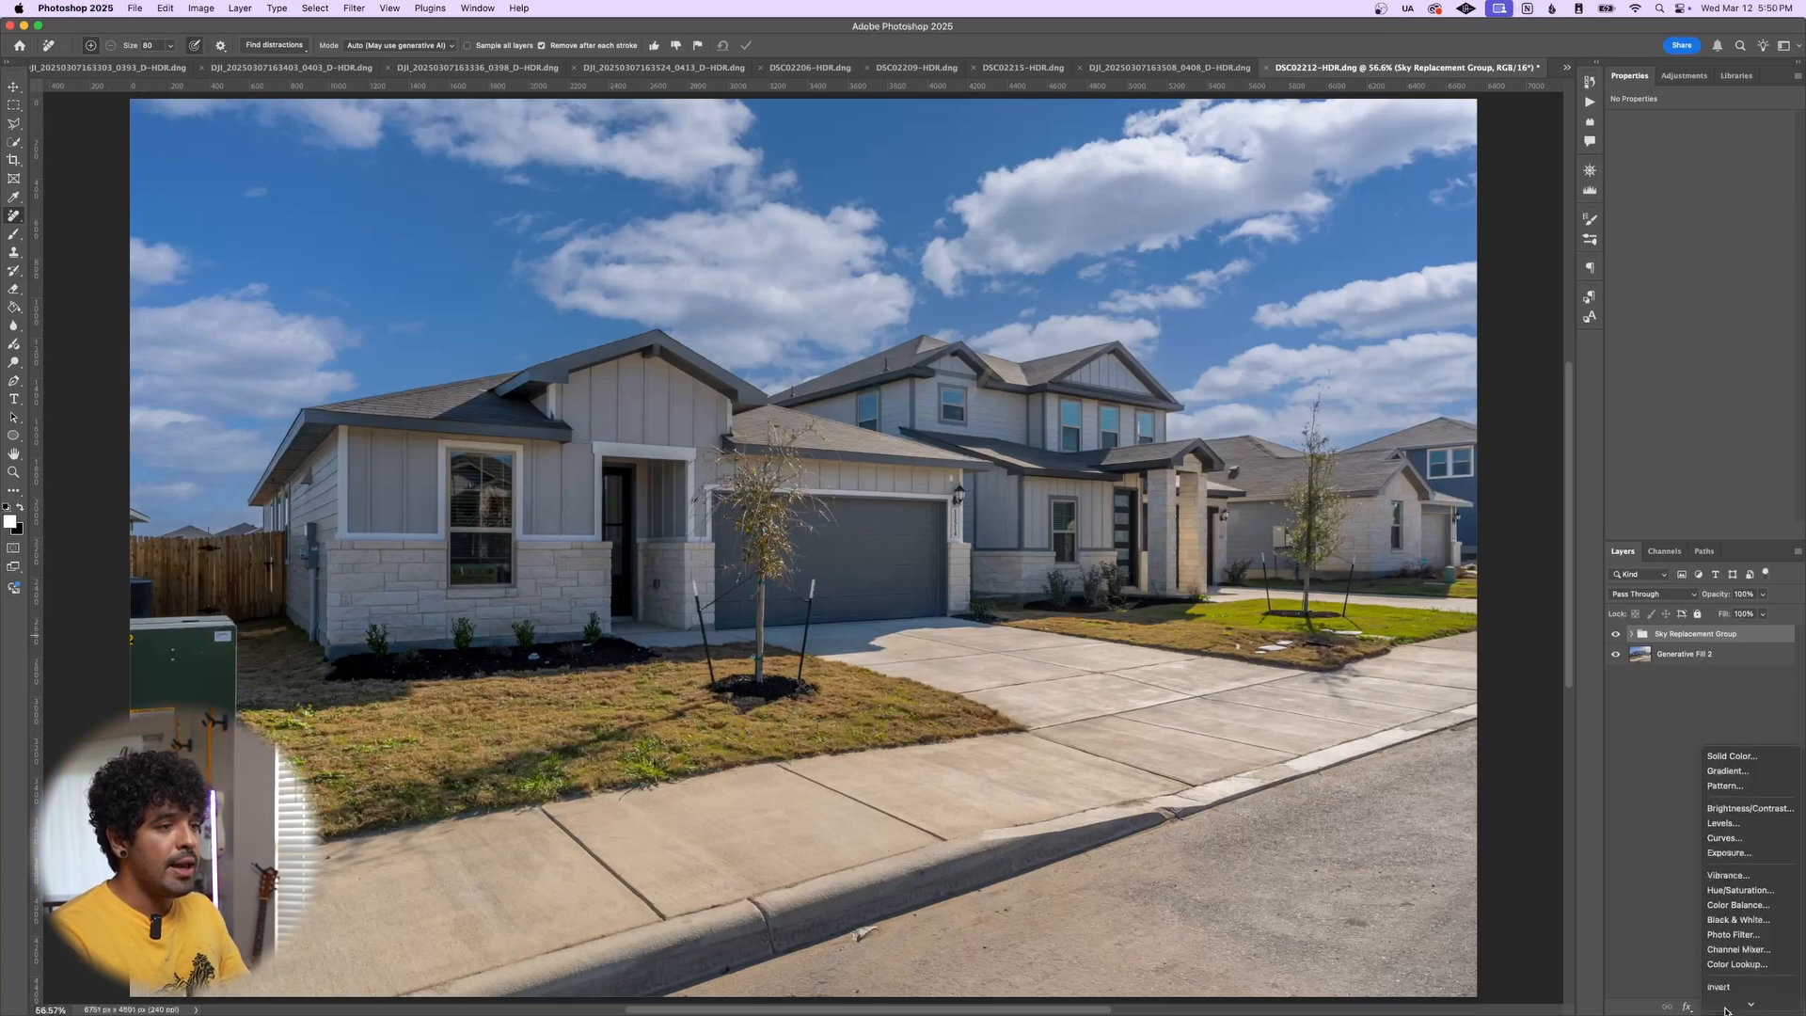
pyautogui.click(1725, 778)
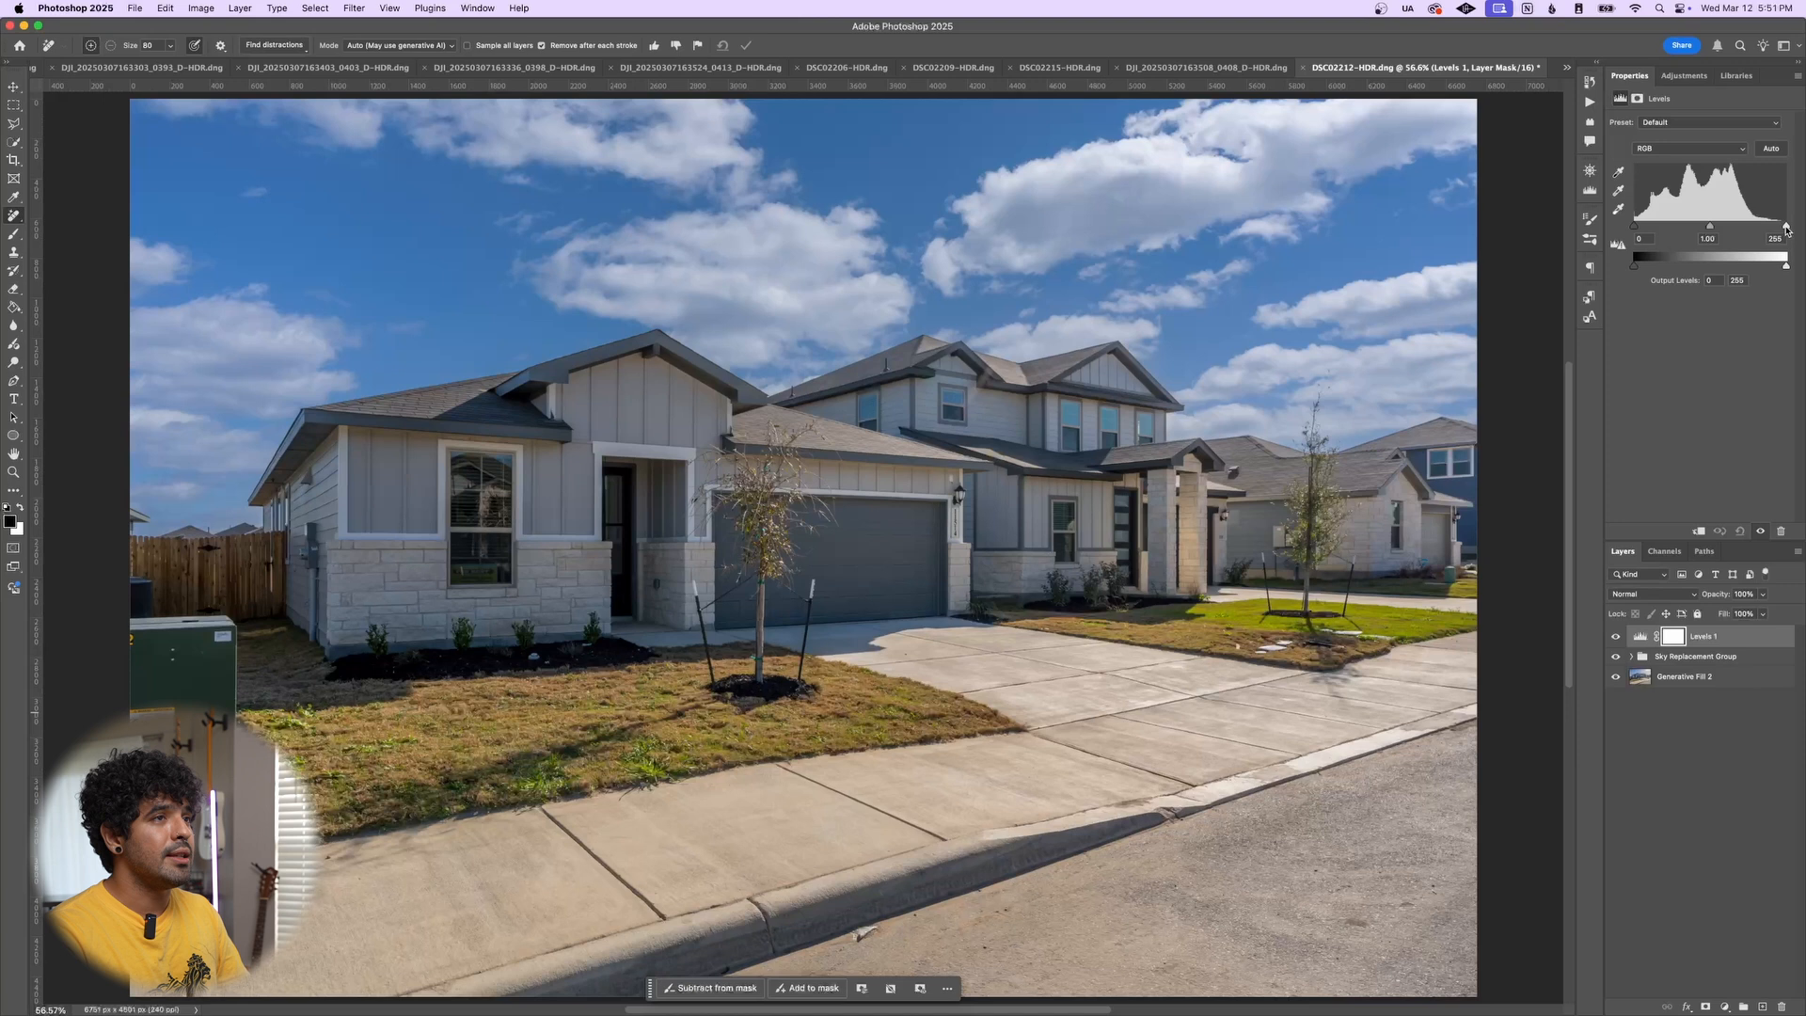
pyautogui.moveTo(1786, 229); pyautogui.dragTo(1760, 229)
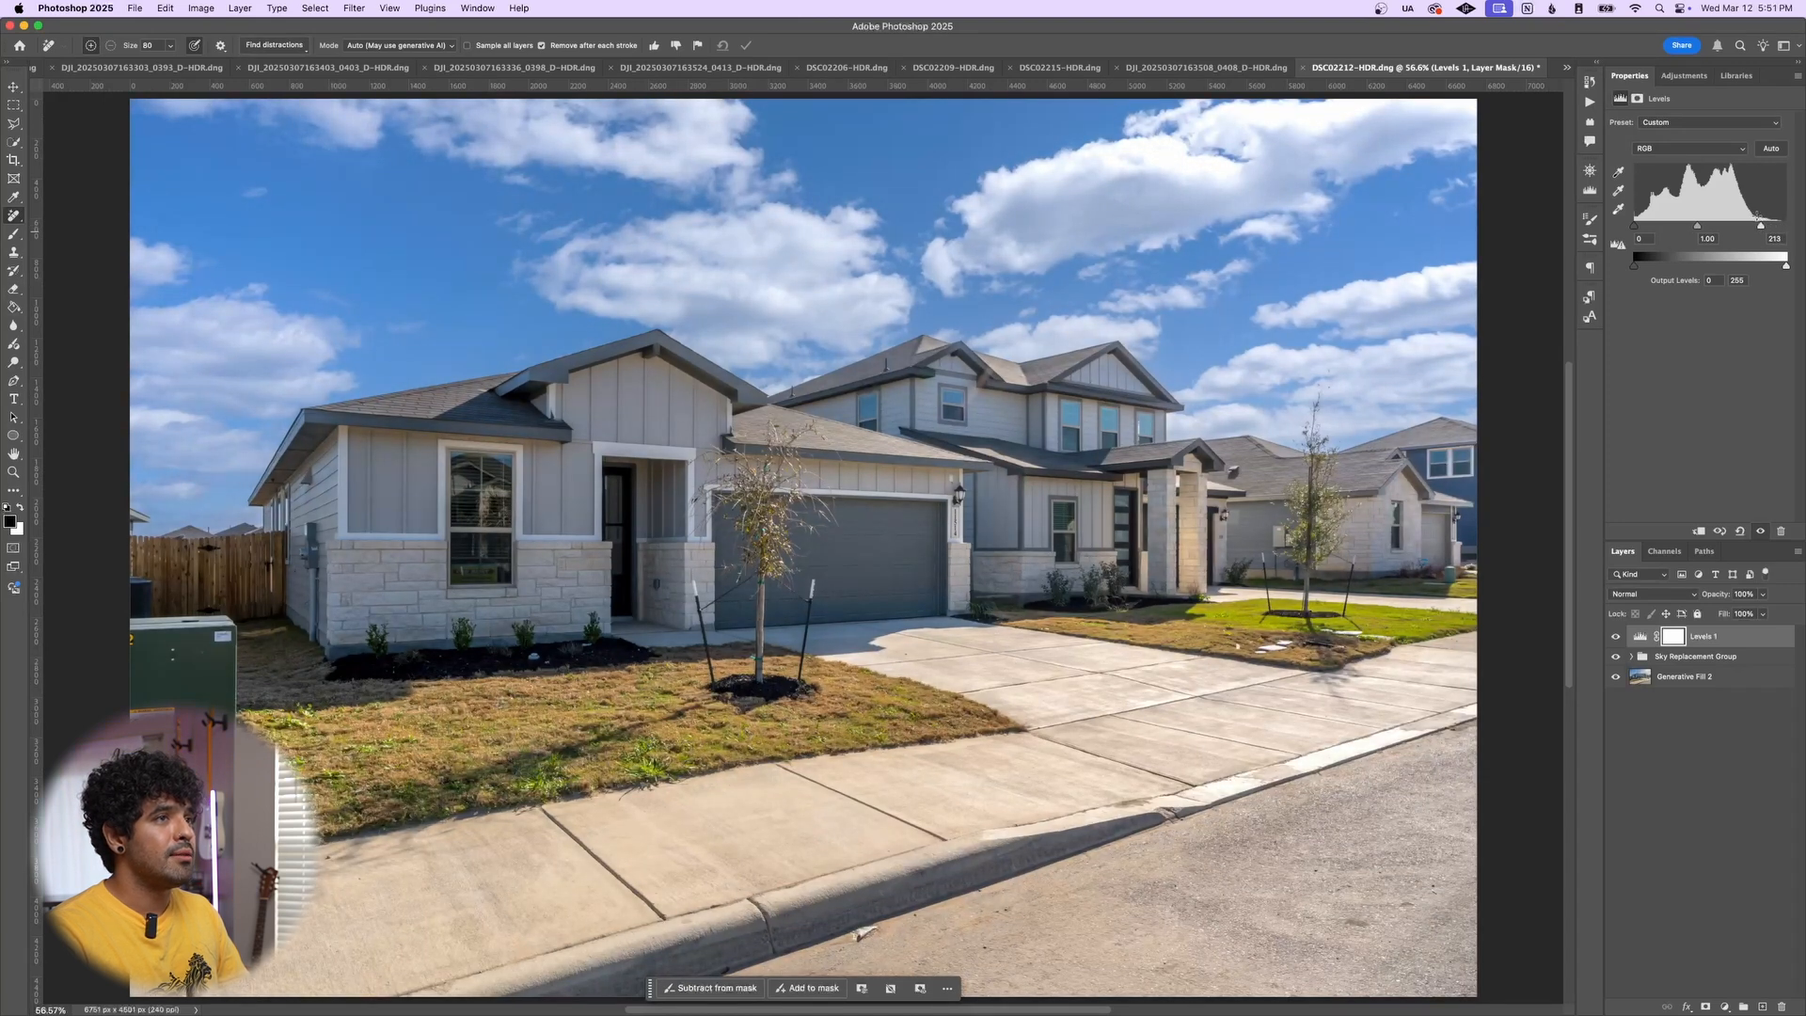
pyautogui.moveTo(1760, 229); pyautogui.dragTo(1733, 230)
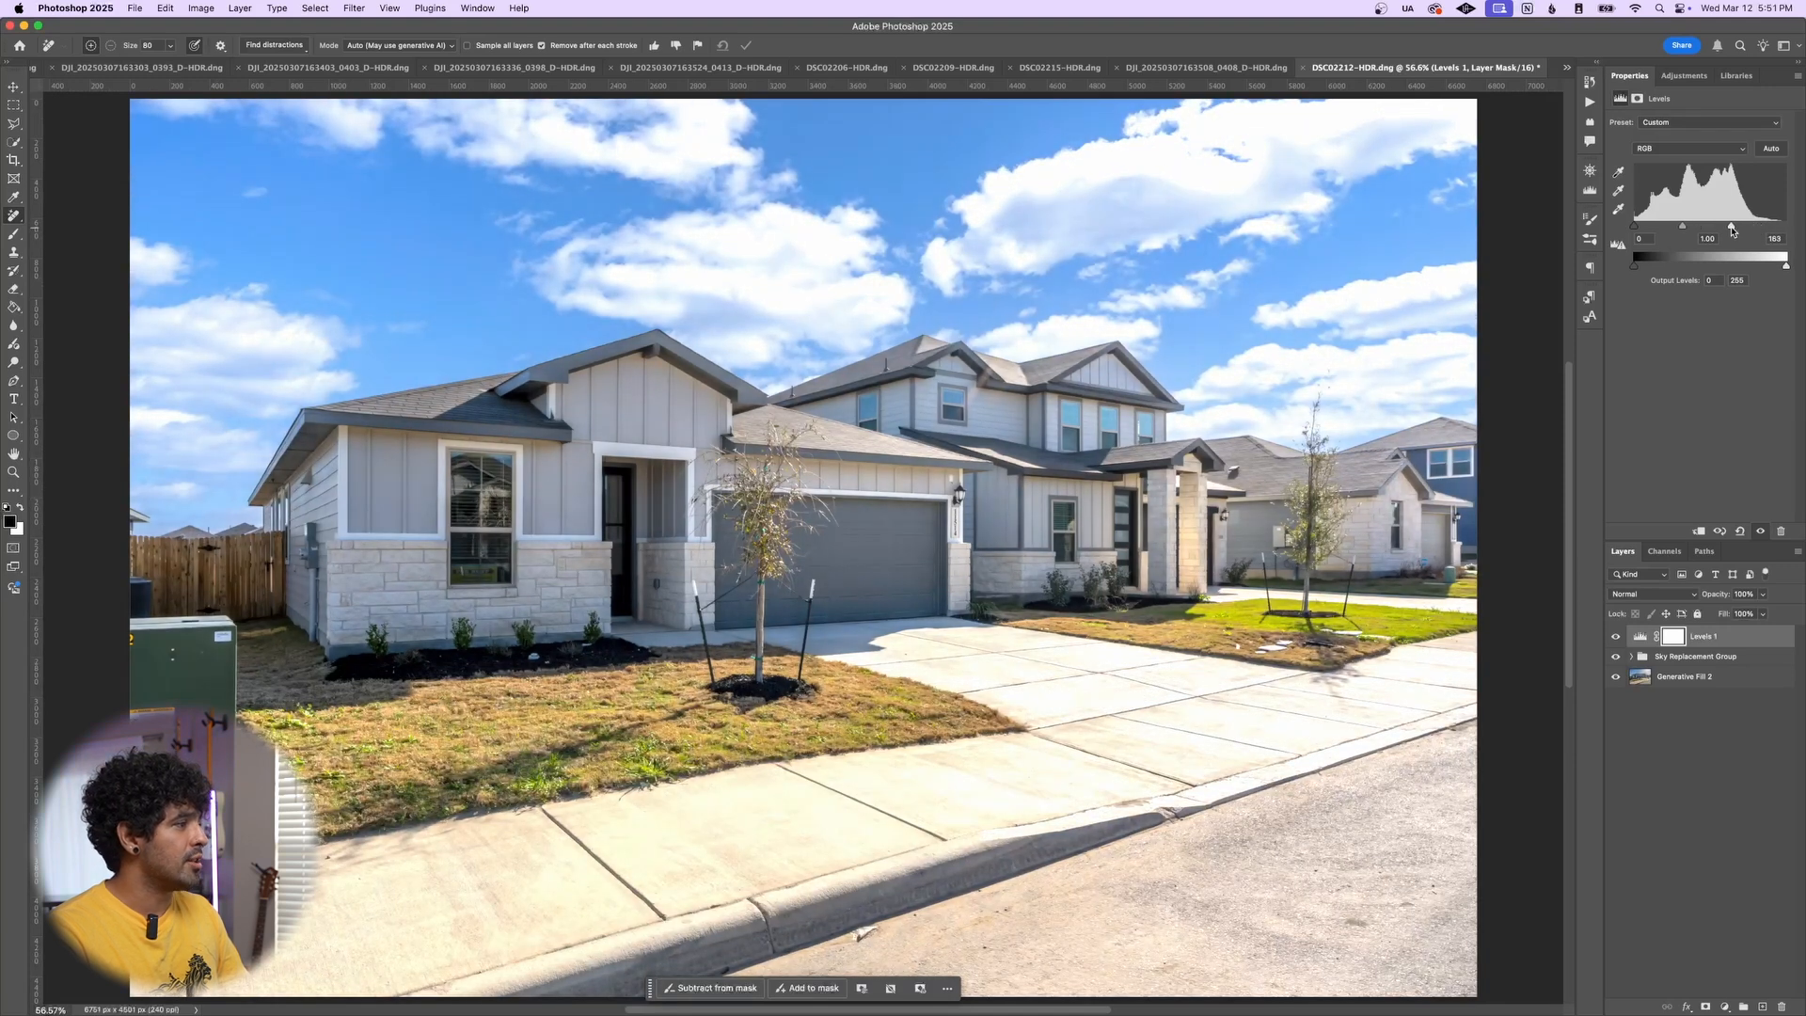
pyautogui.moveTo(1734, 230); pyautogui.dragTo(1766, 228)
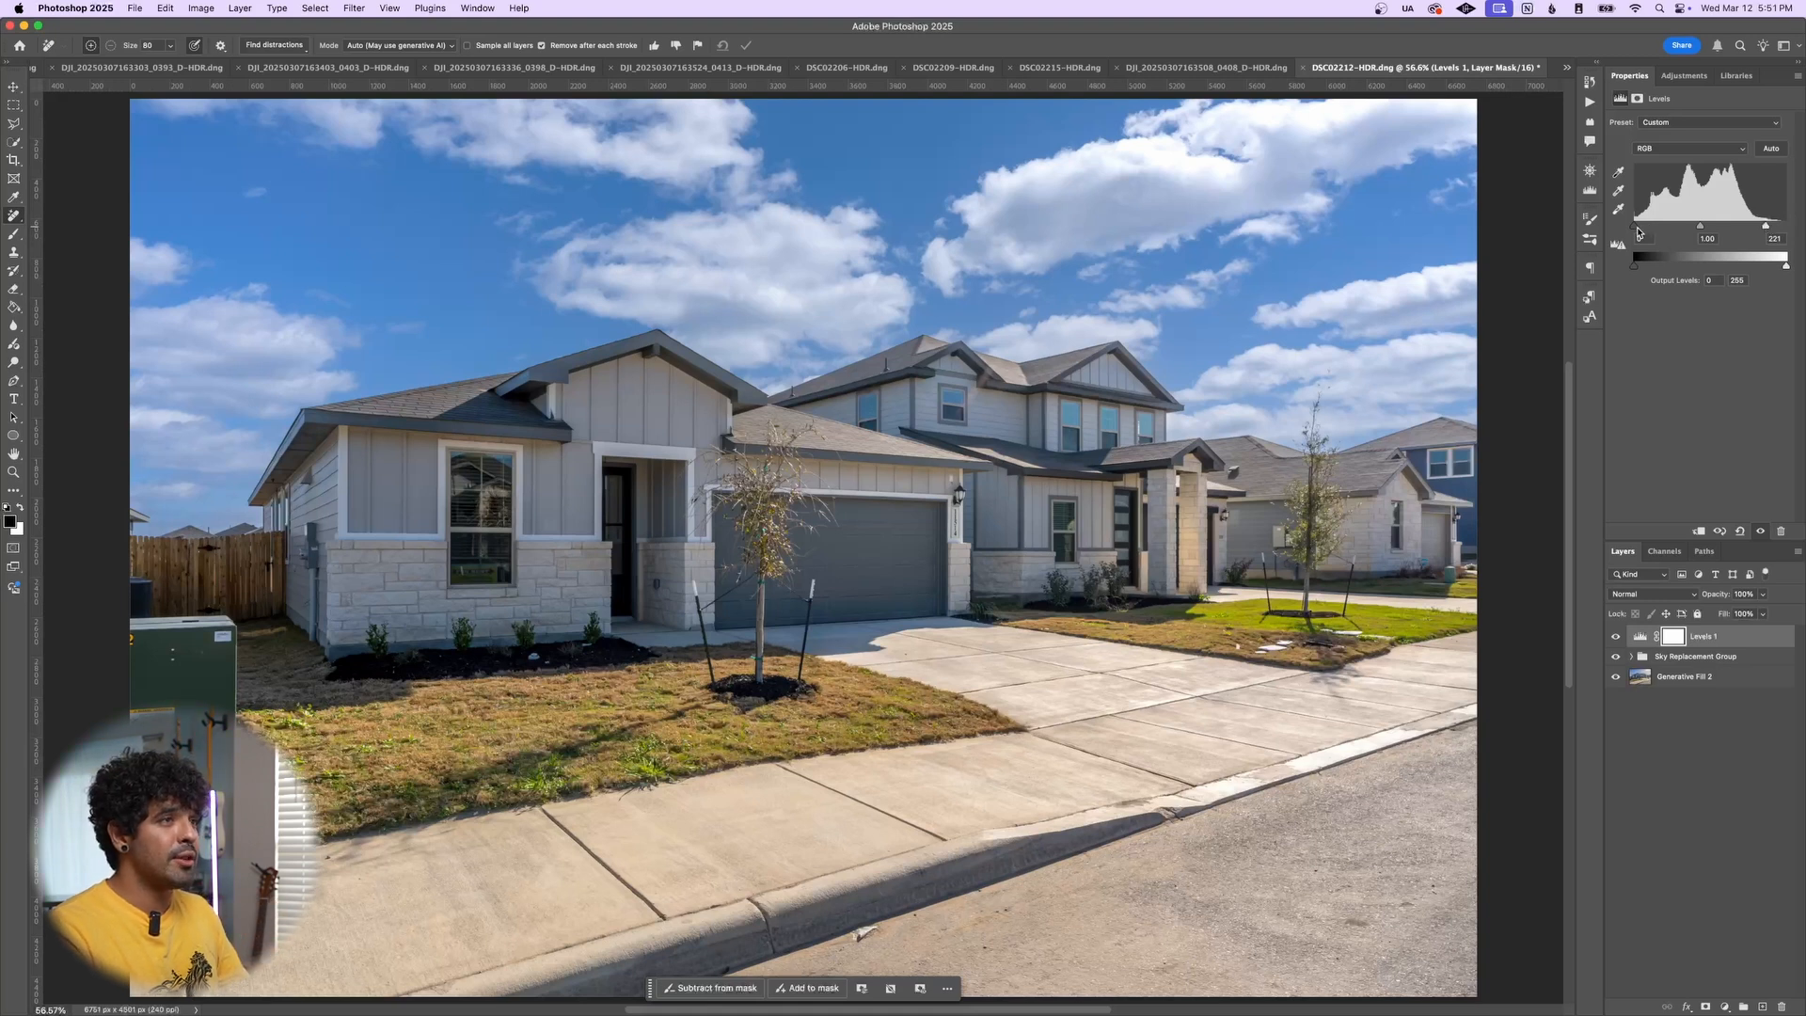
pyautogui.moveTo(1635, 230); pyautogui.dragTo(1638, 232)
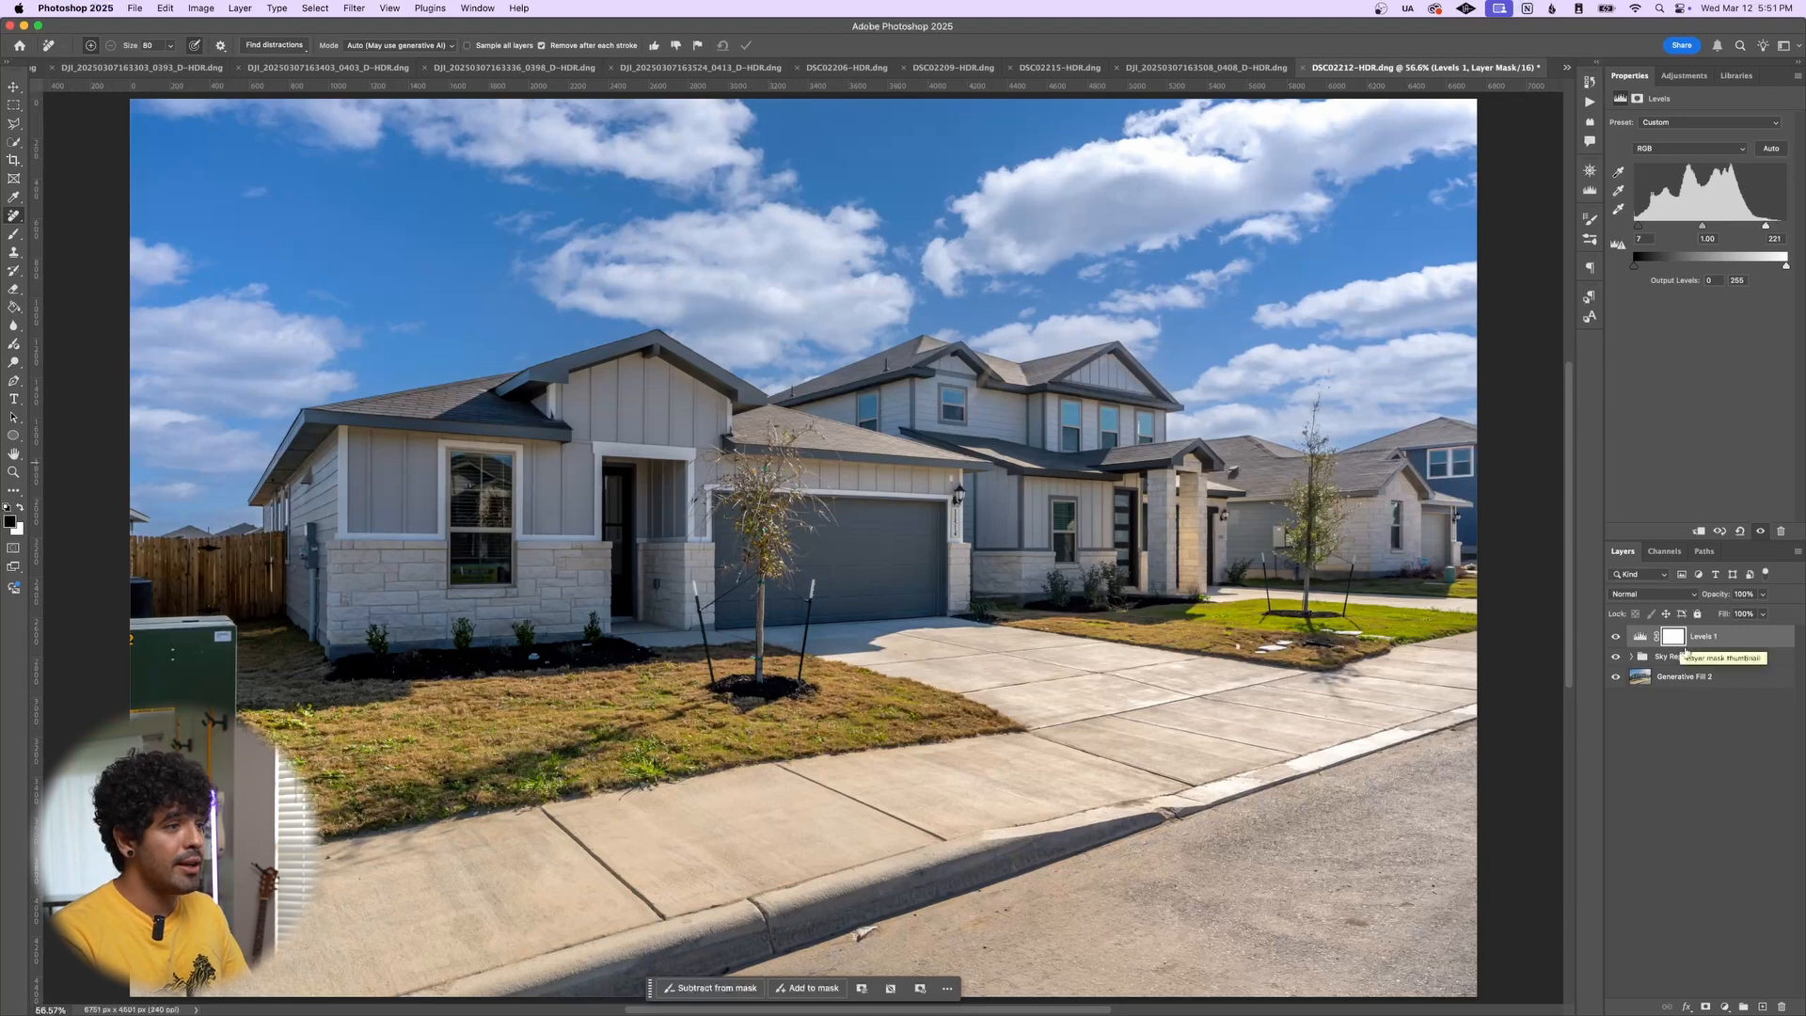
# Try masking the Levels adjustment off the street and foreground by painting black on its layer mask with a large brush
pyautogui.press('b')
pyautogui.click(1670, 636)
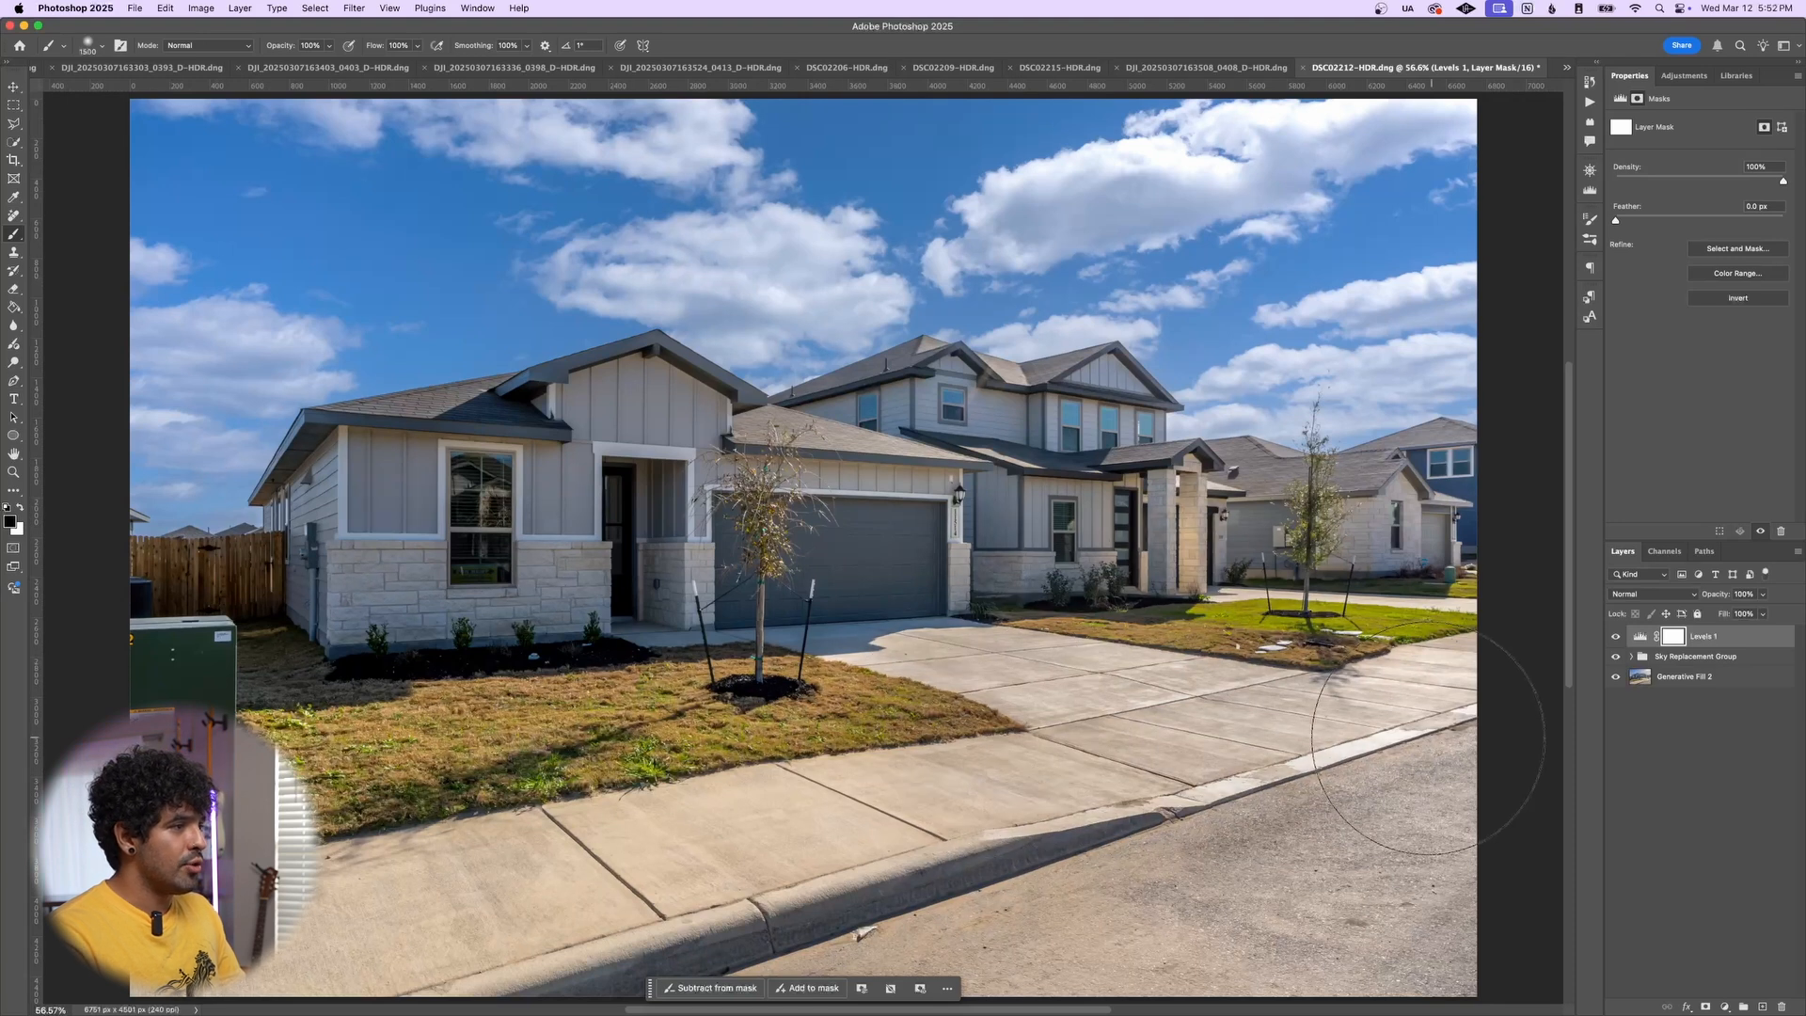
pyautogui.moveTo(1057, 816)
pyautogui.mouseDown()
pyautogui.moveTo(1044, 931)
pyautogui.moveTo(1369, 866)
pyautogui.moveTo(1392, 903)
pyautogui.moveTo(428, 888)
pyautogui.mouseUp()
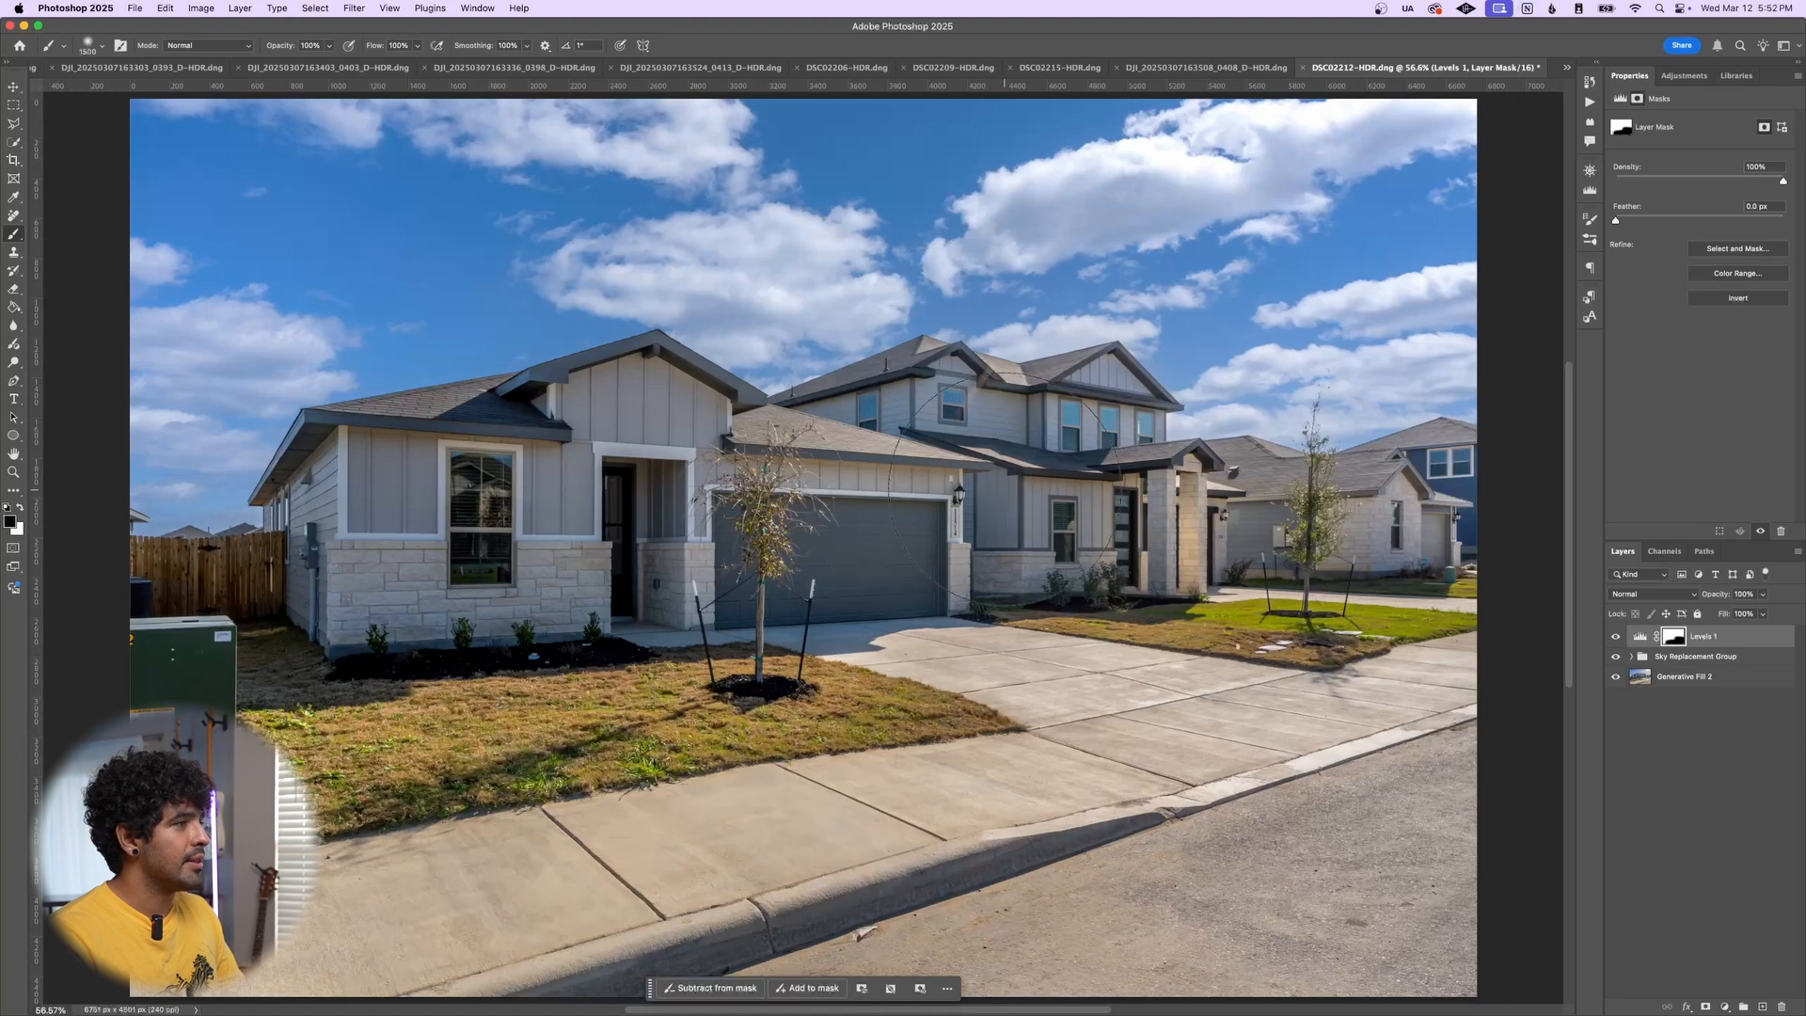
pyautogui.click(1766, 640)
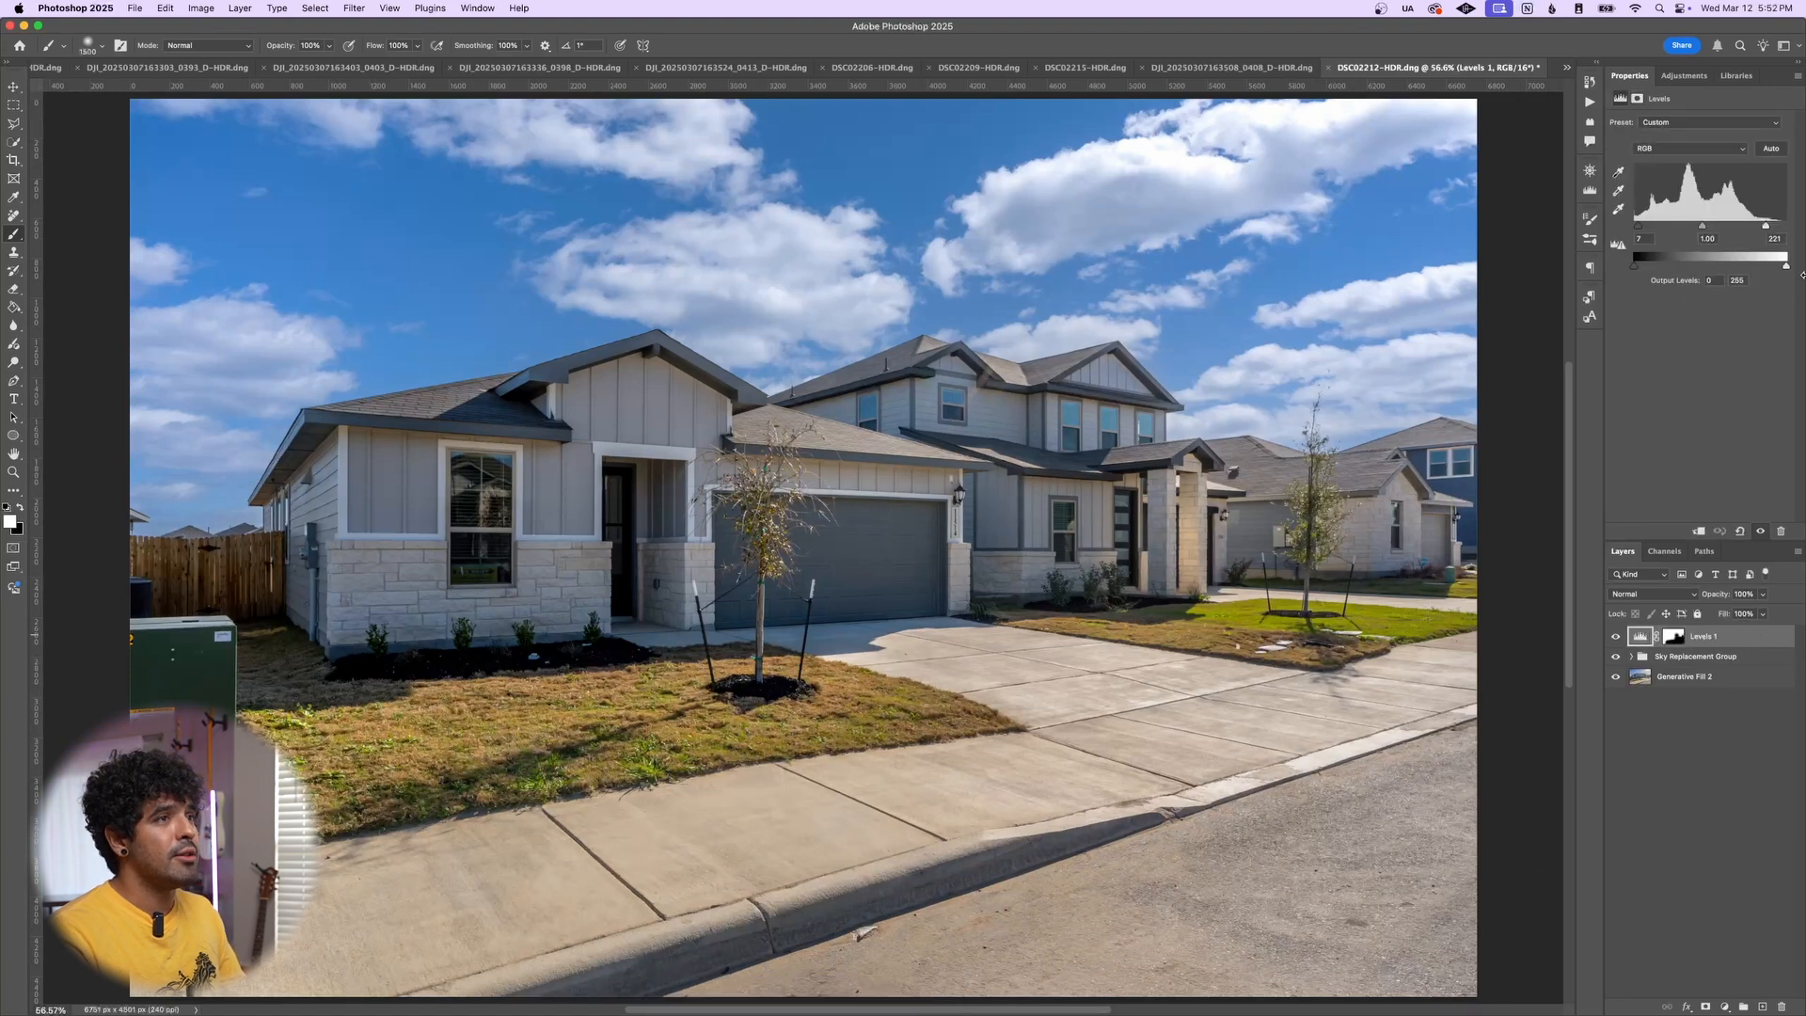
pyautogui.moveTo(1771, 229); pyautogui.dragTo(1762, 235)
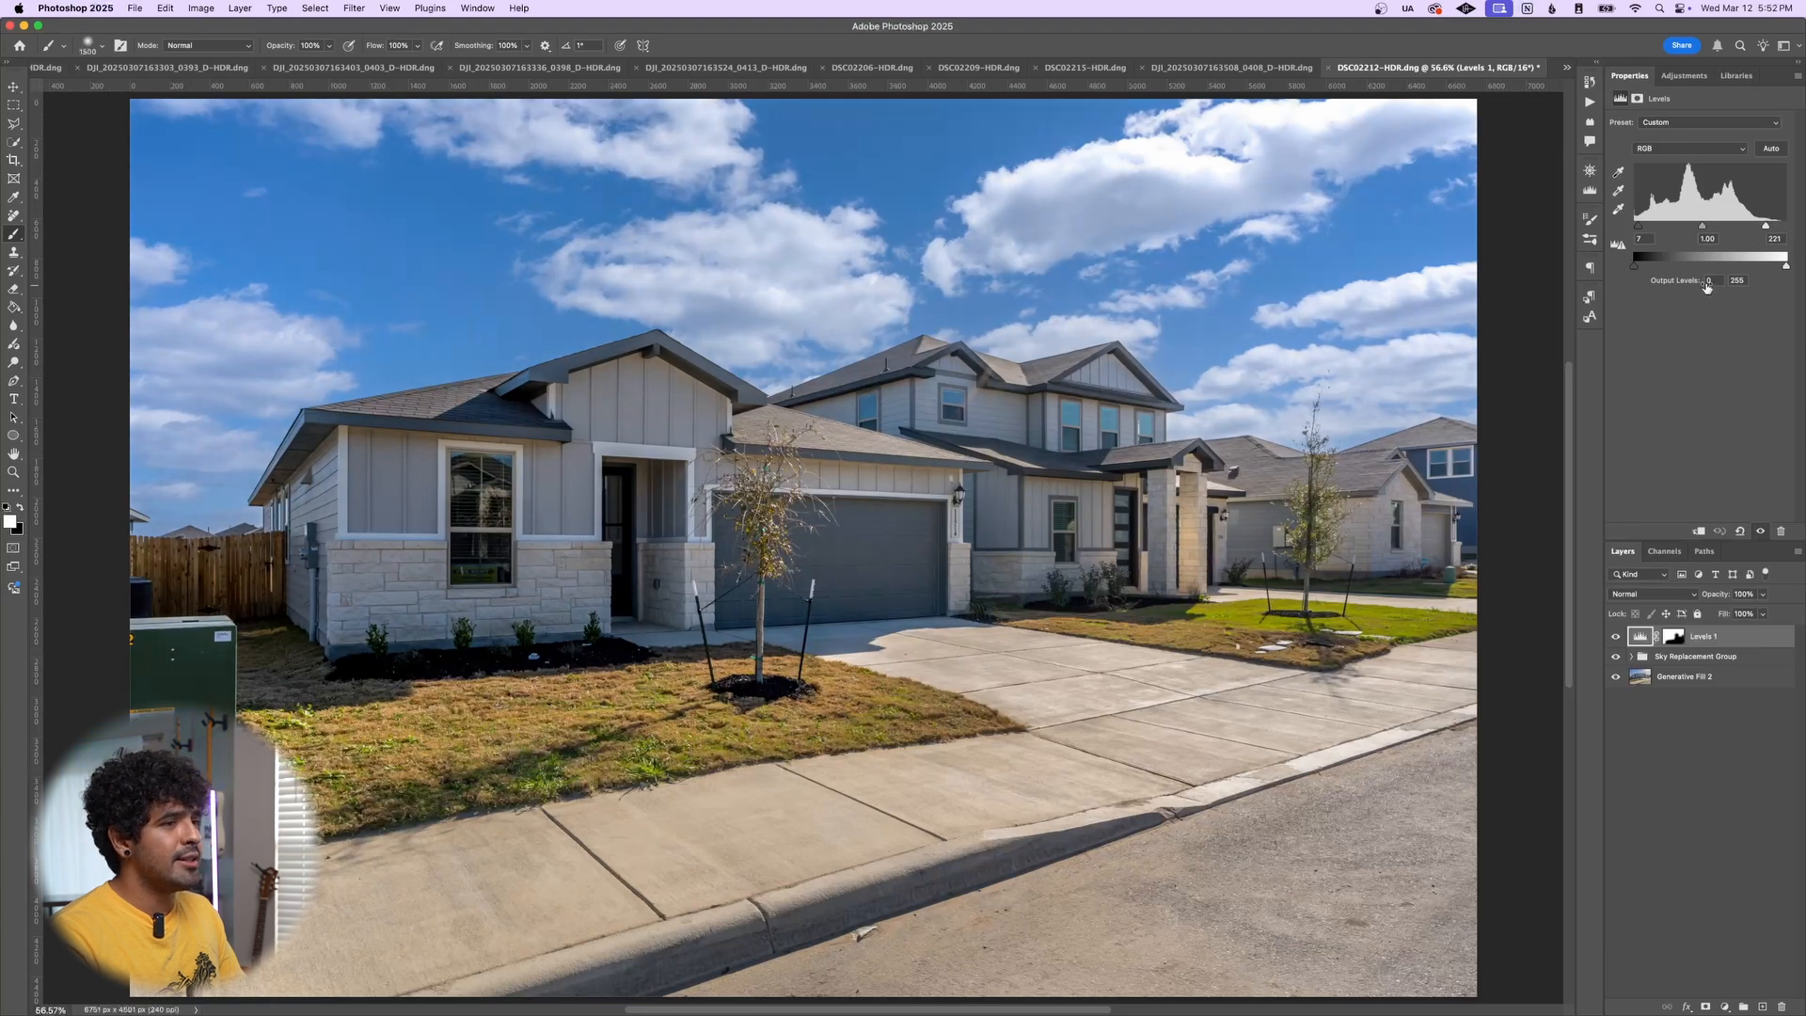
# Undo the brush painting on the Levels layer mask
pyautogui.press('super+z')
pyautogui.press('super+z')
pyautogui.press('super+z')
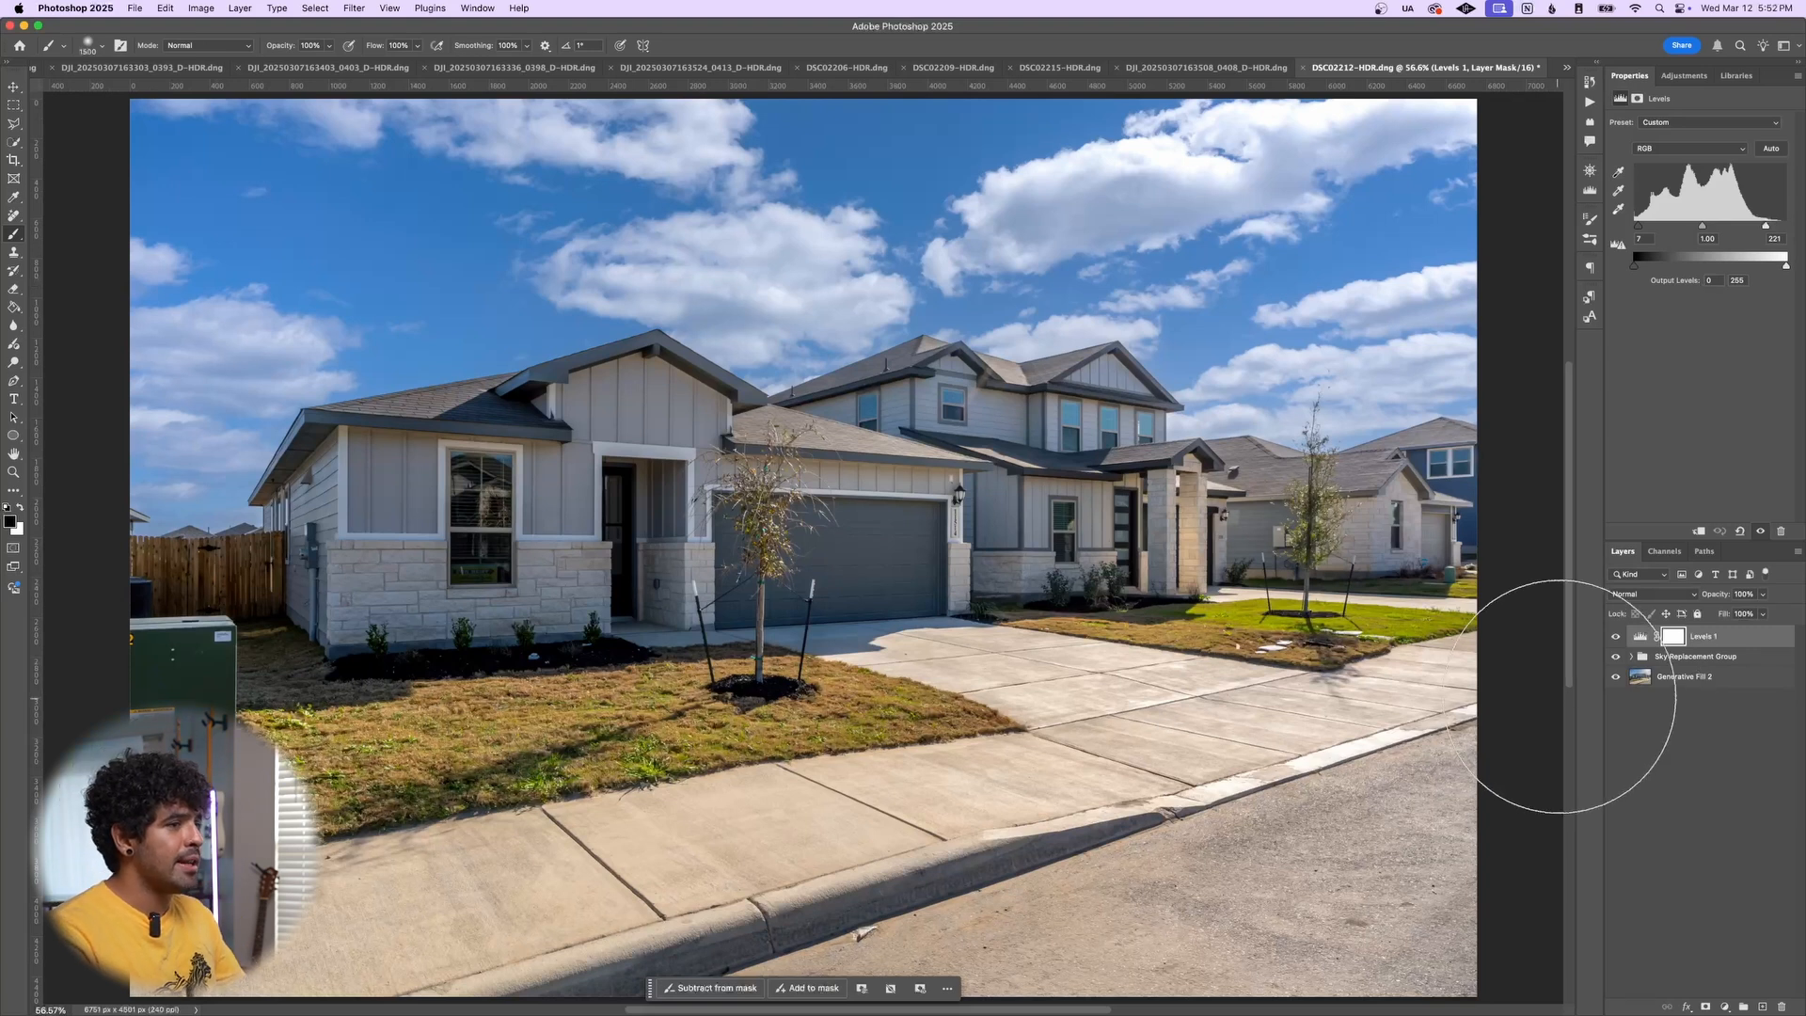
# Select the front house on the Generative Fill 2 layer with the Quick Selection tool, leaving out the neighbouring house
pyautogui.click(1729, 689)
pyautogui.press('x')
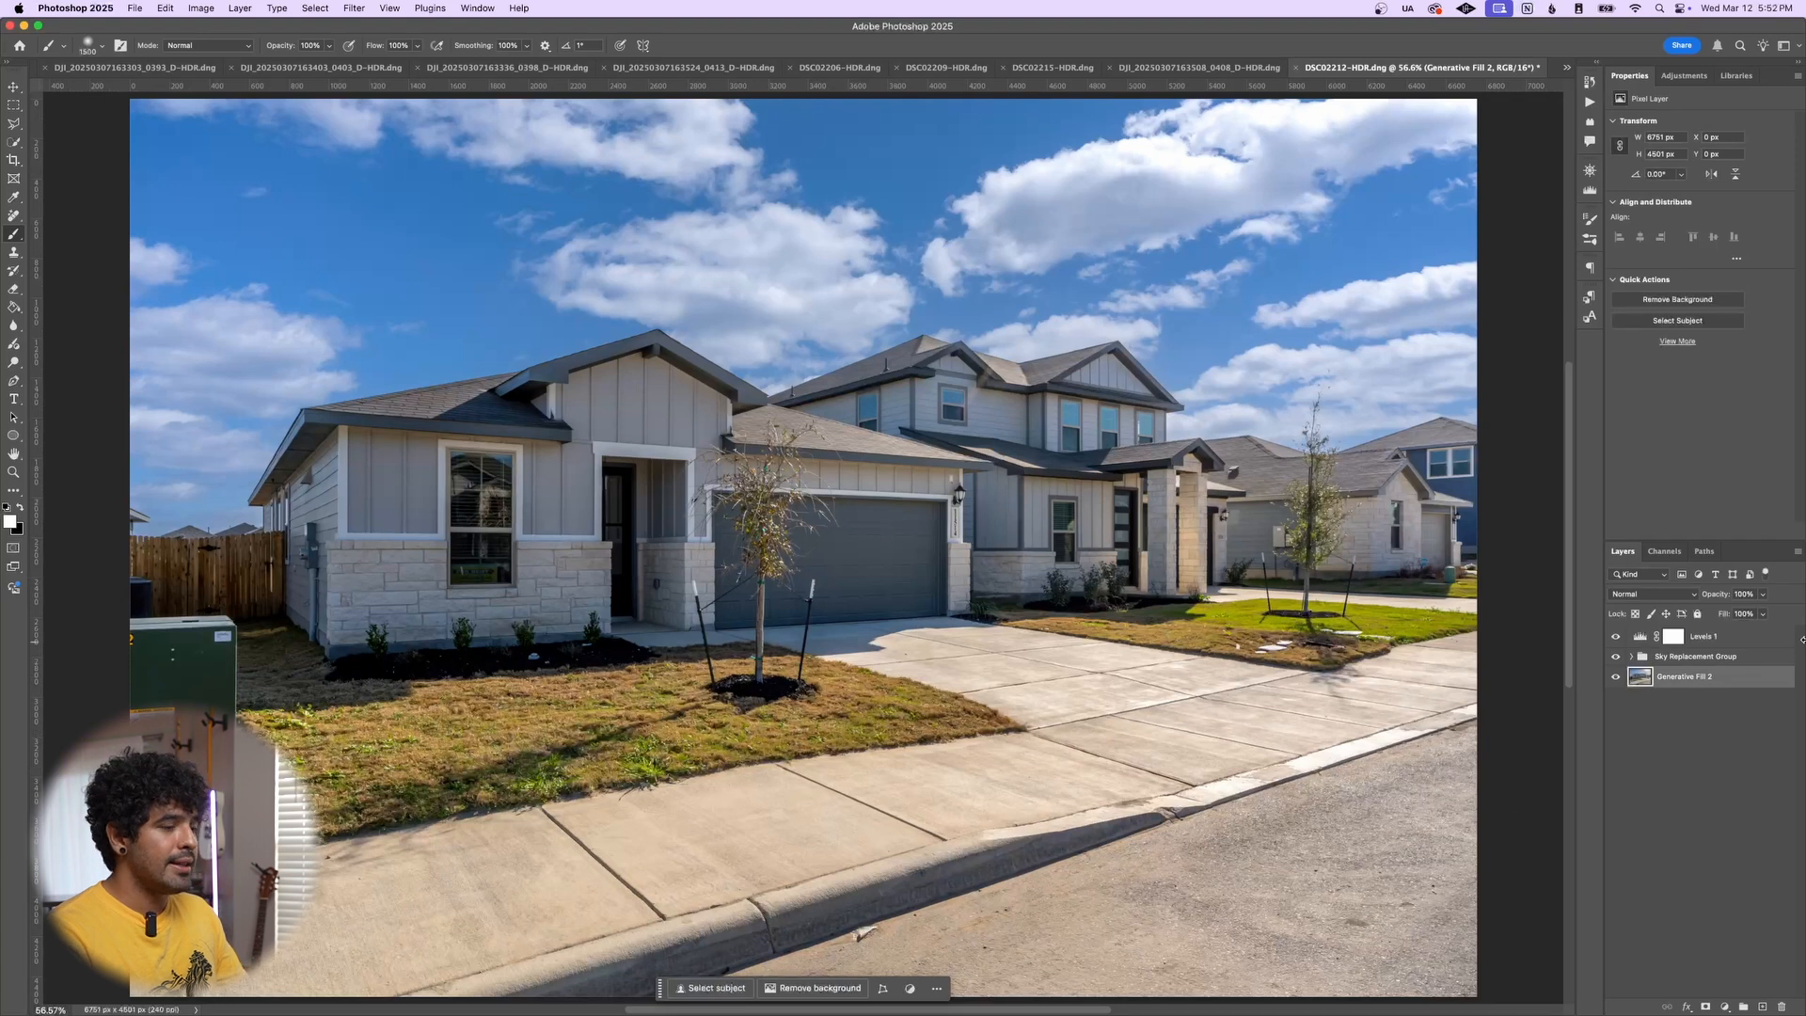
pyautogui.press('j')
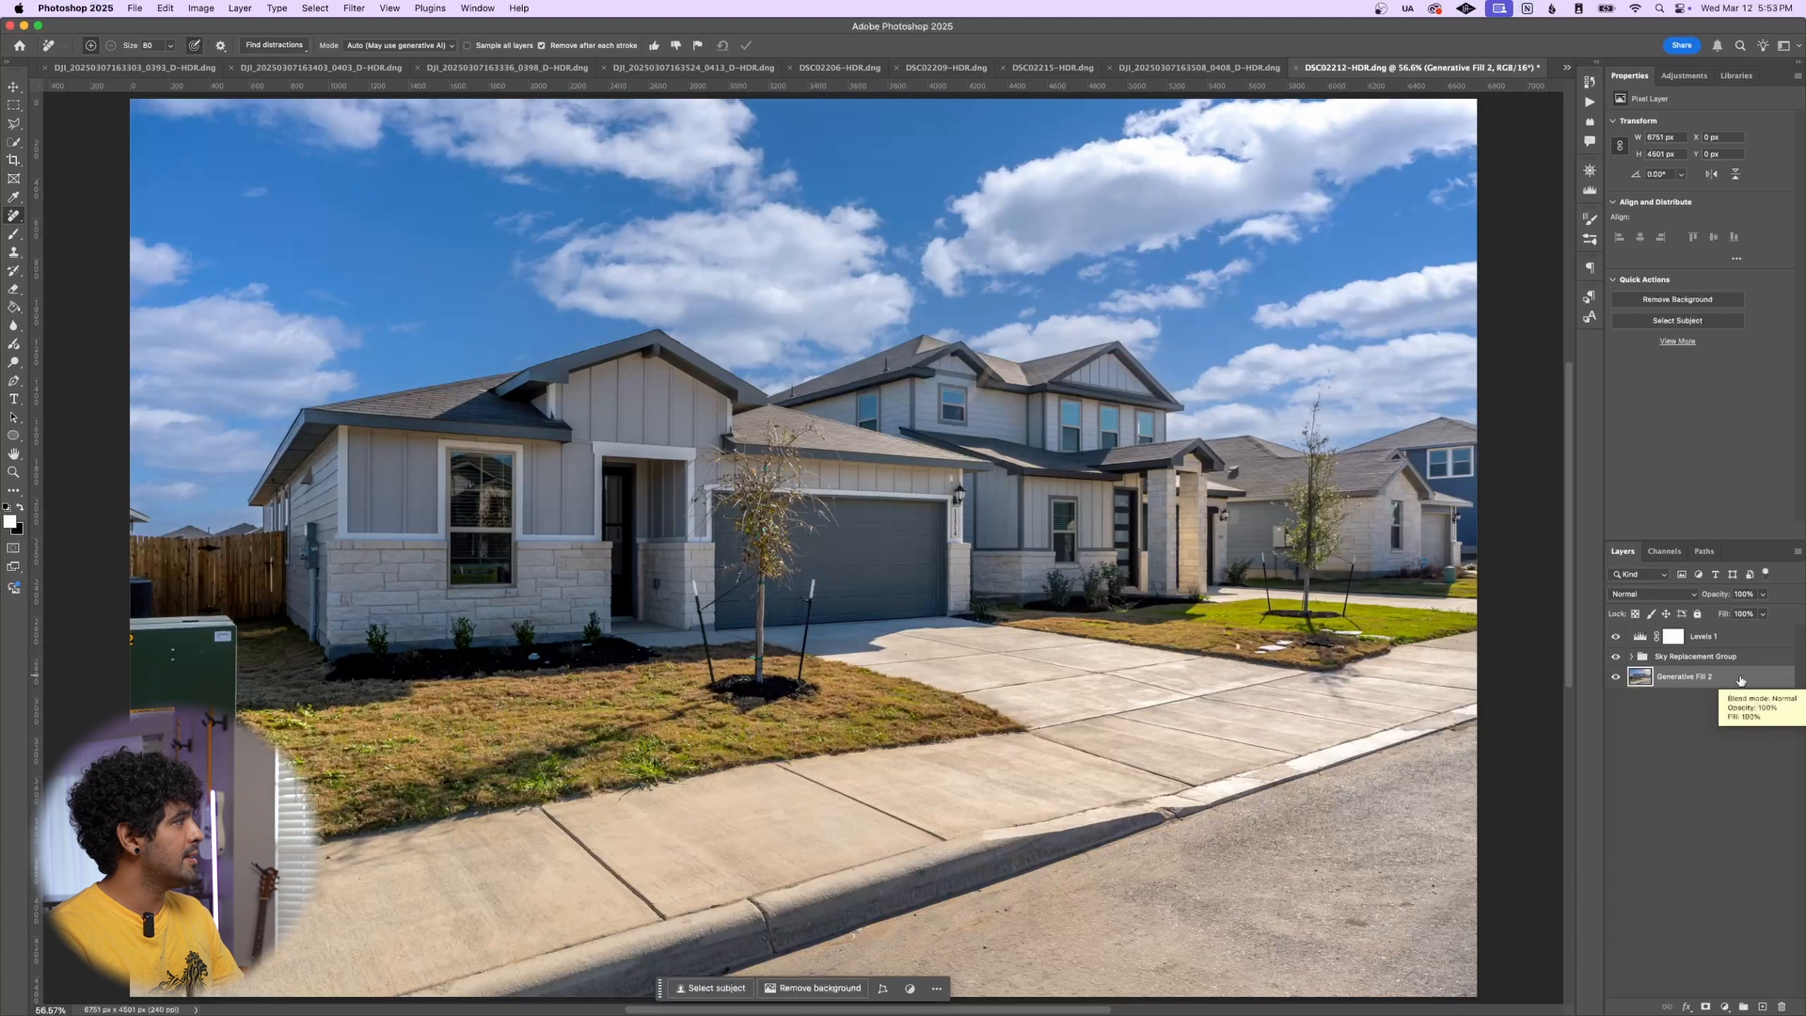
pyautogui.press('w')
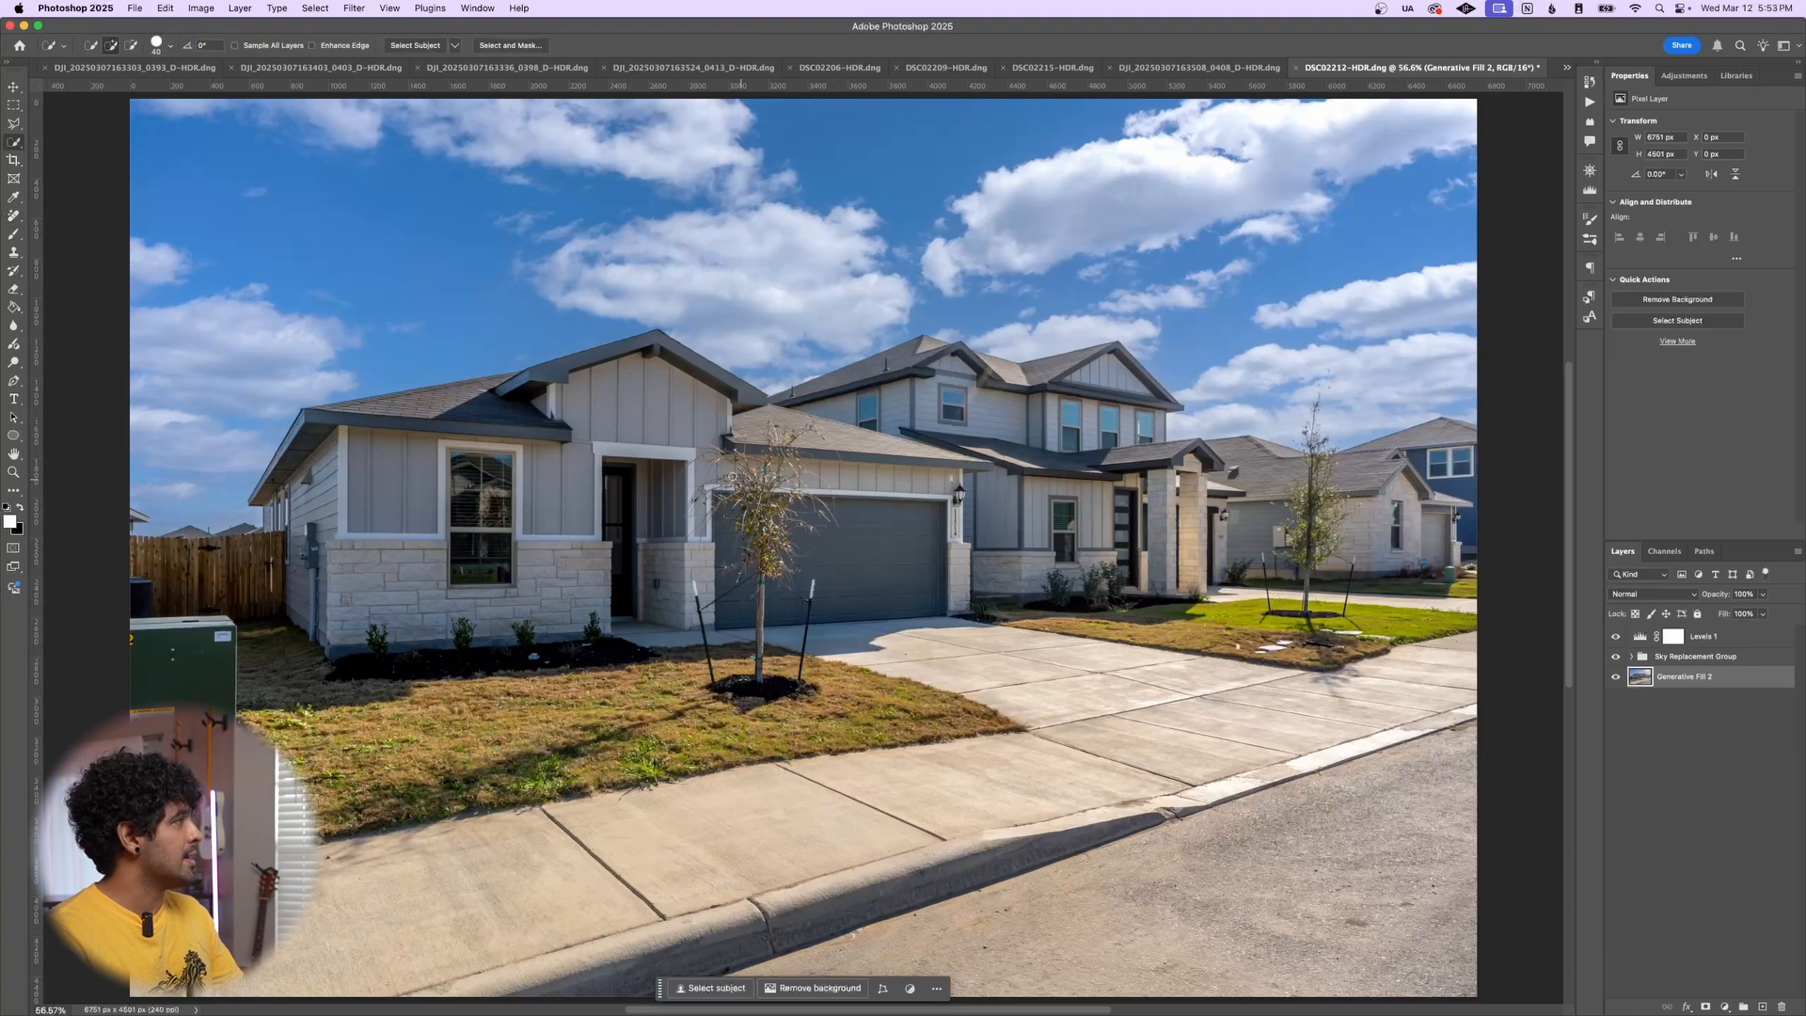
pyautogui.rightClick(13, 143)
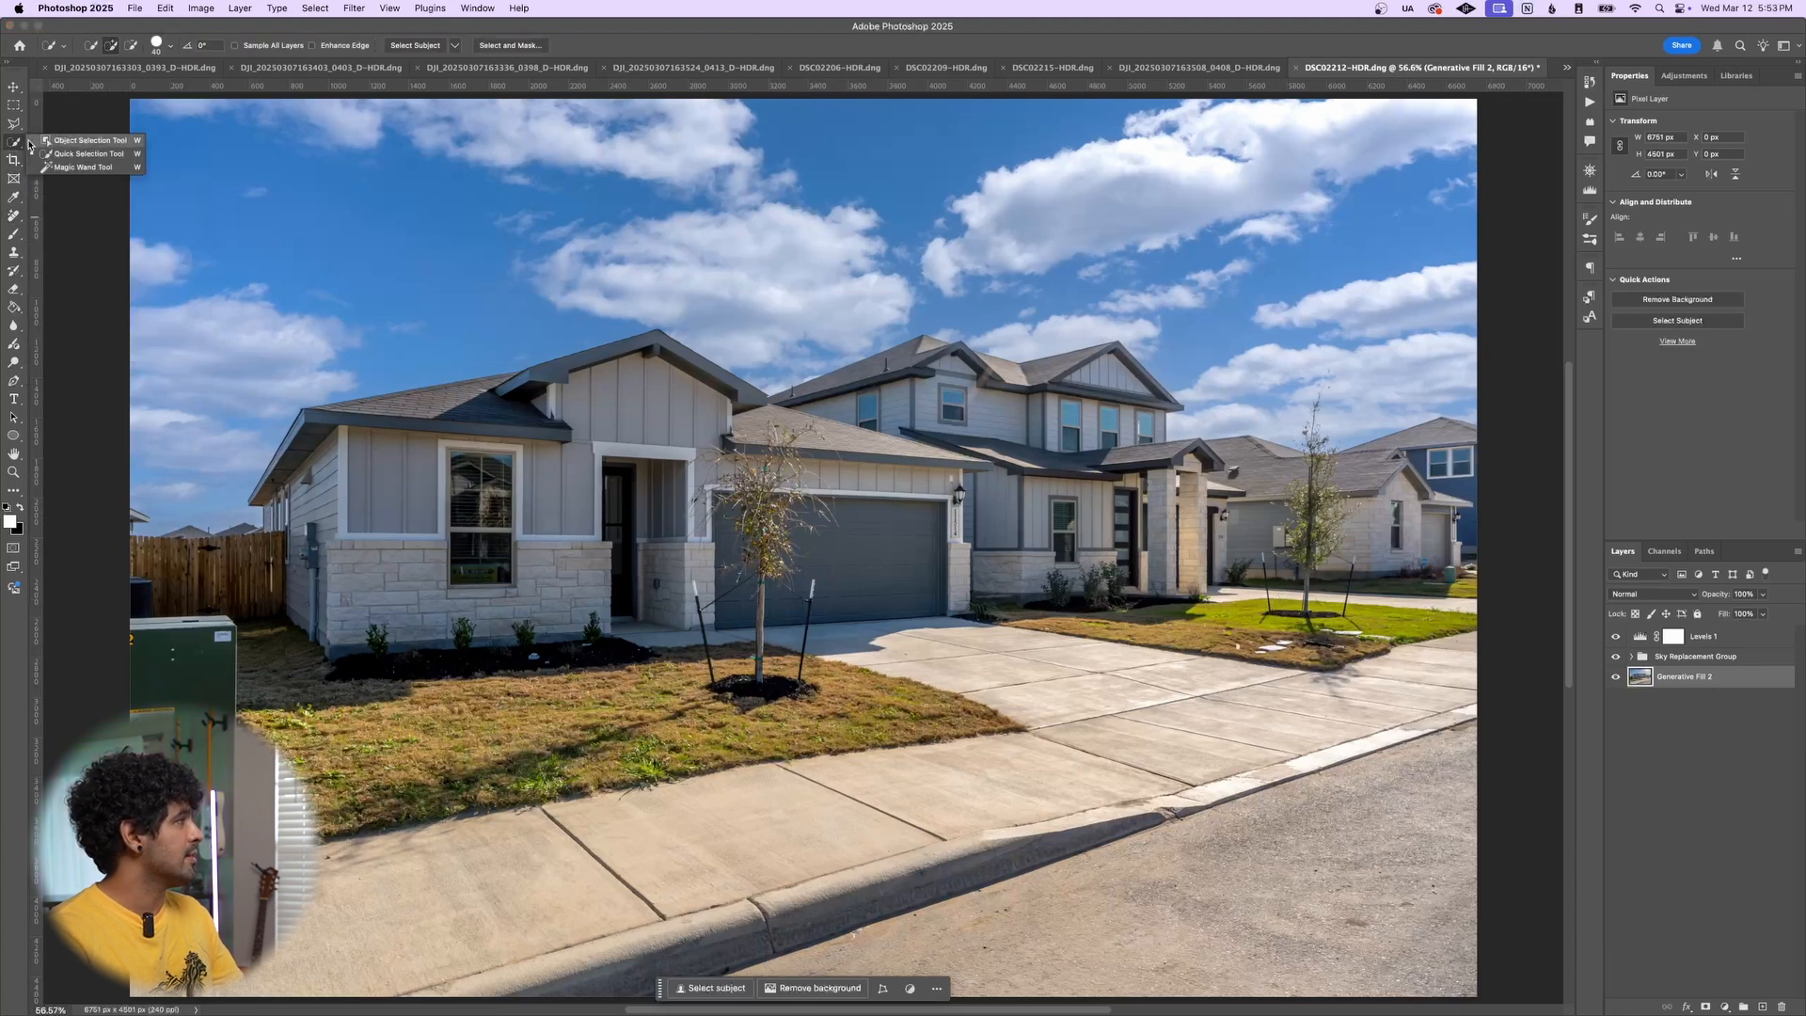
pyautogui.click(64, 153)
pyautogui.moveTo(562, 562)
pyautogui.mouseDown()
pyautogui.moveTo(548, 511)
pyautogui.moveTo(609, 440)
pyautogui.moveTo(624, 377)
pyautogui.moveTo(584, 403)
pyautogui.moveTo(330, 434)
pyautogui.mouseUp()
pyautogui.moveTo(301, 503)
pyautogui.mouseDown()
pyautogui.moveTo(917, 479)
pyautogui.moveTo(850, 452)
pyautogui.moveTo(889, 417)
pyautogui.mouseUp()
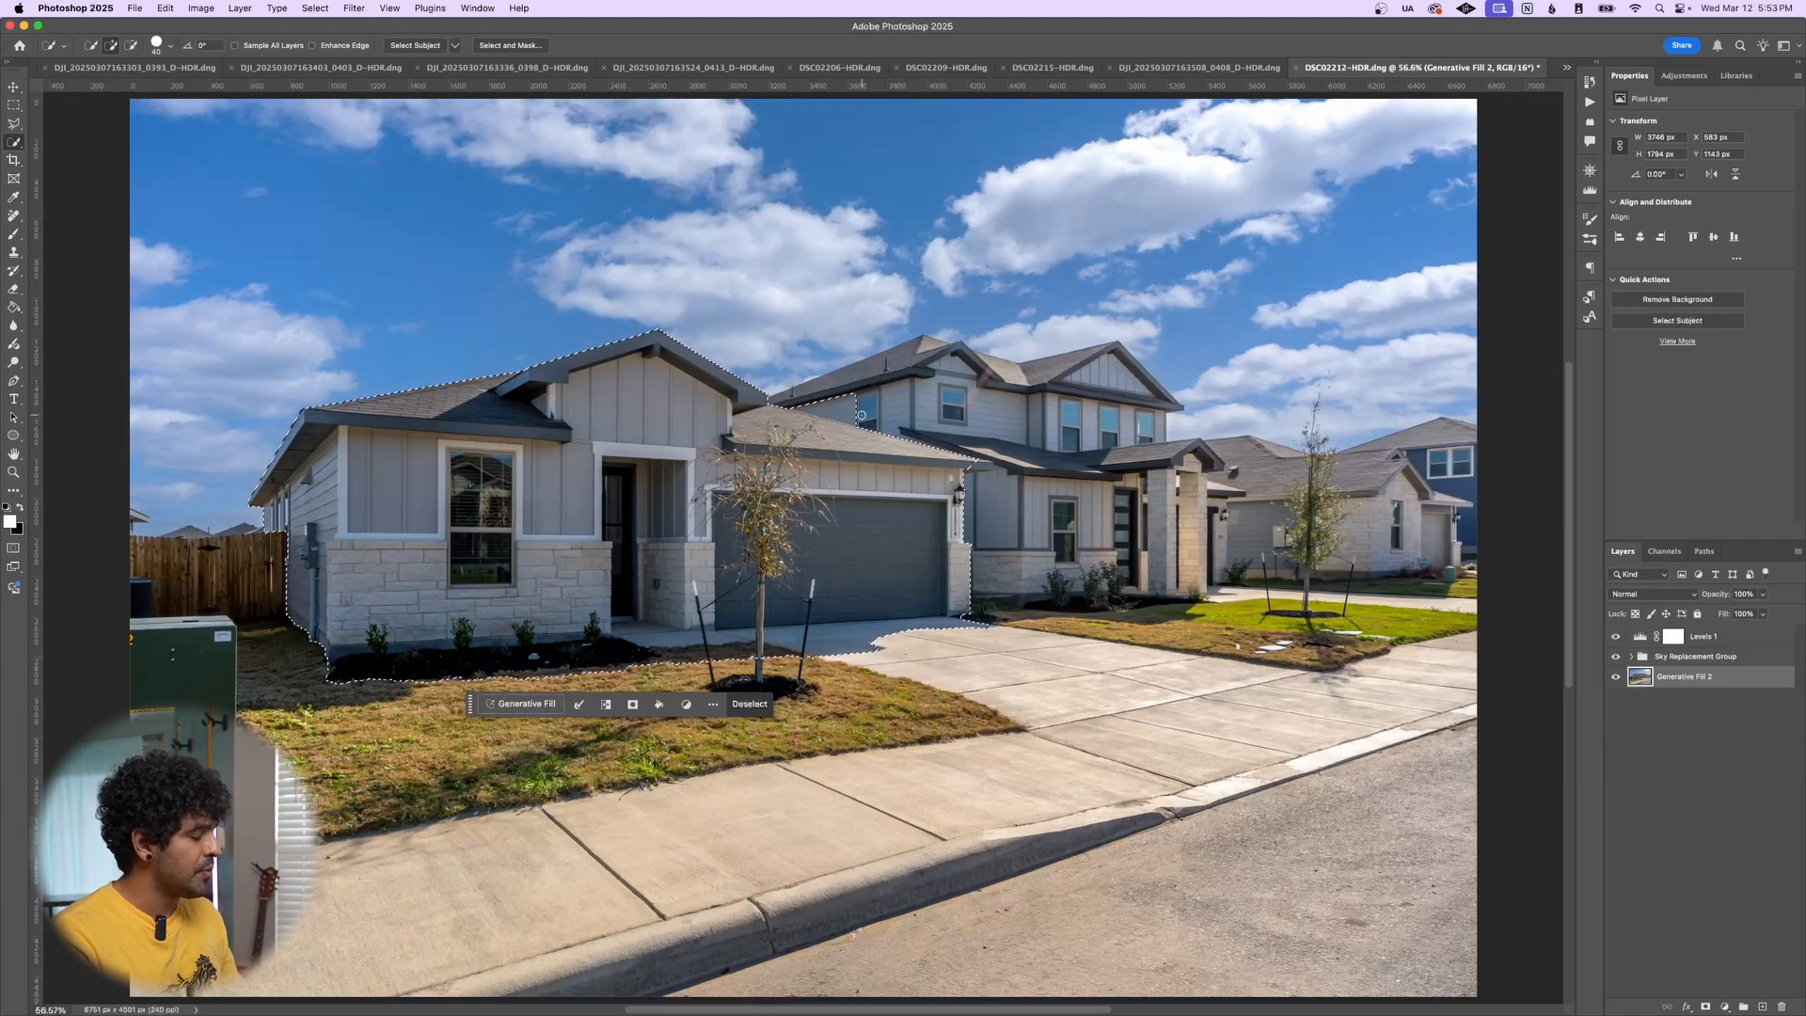
pyautogui.press('alt')
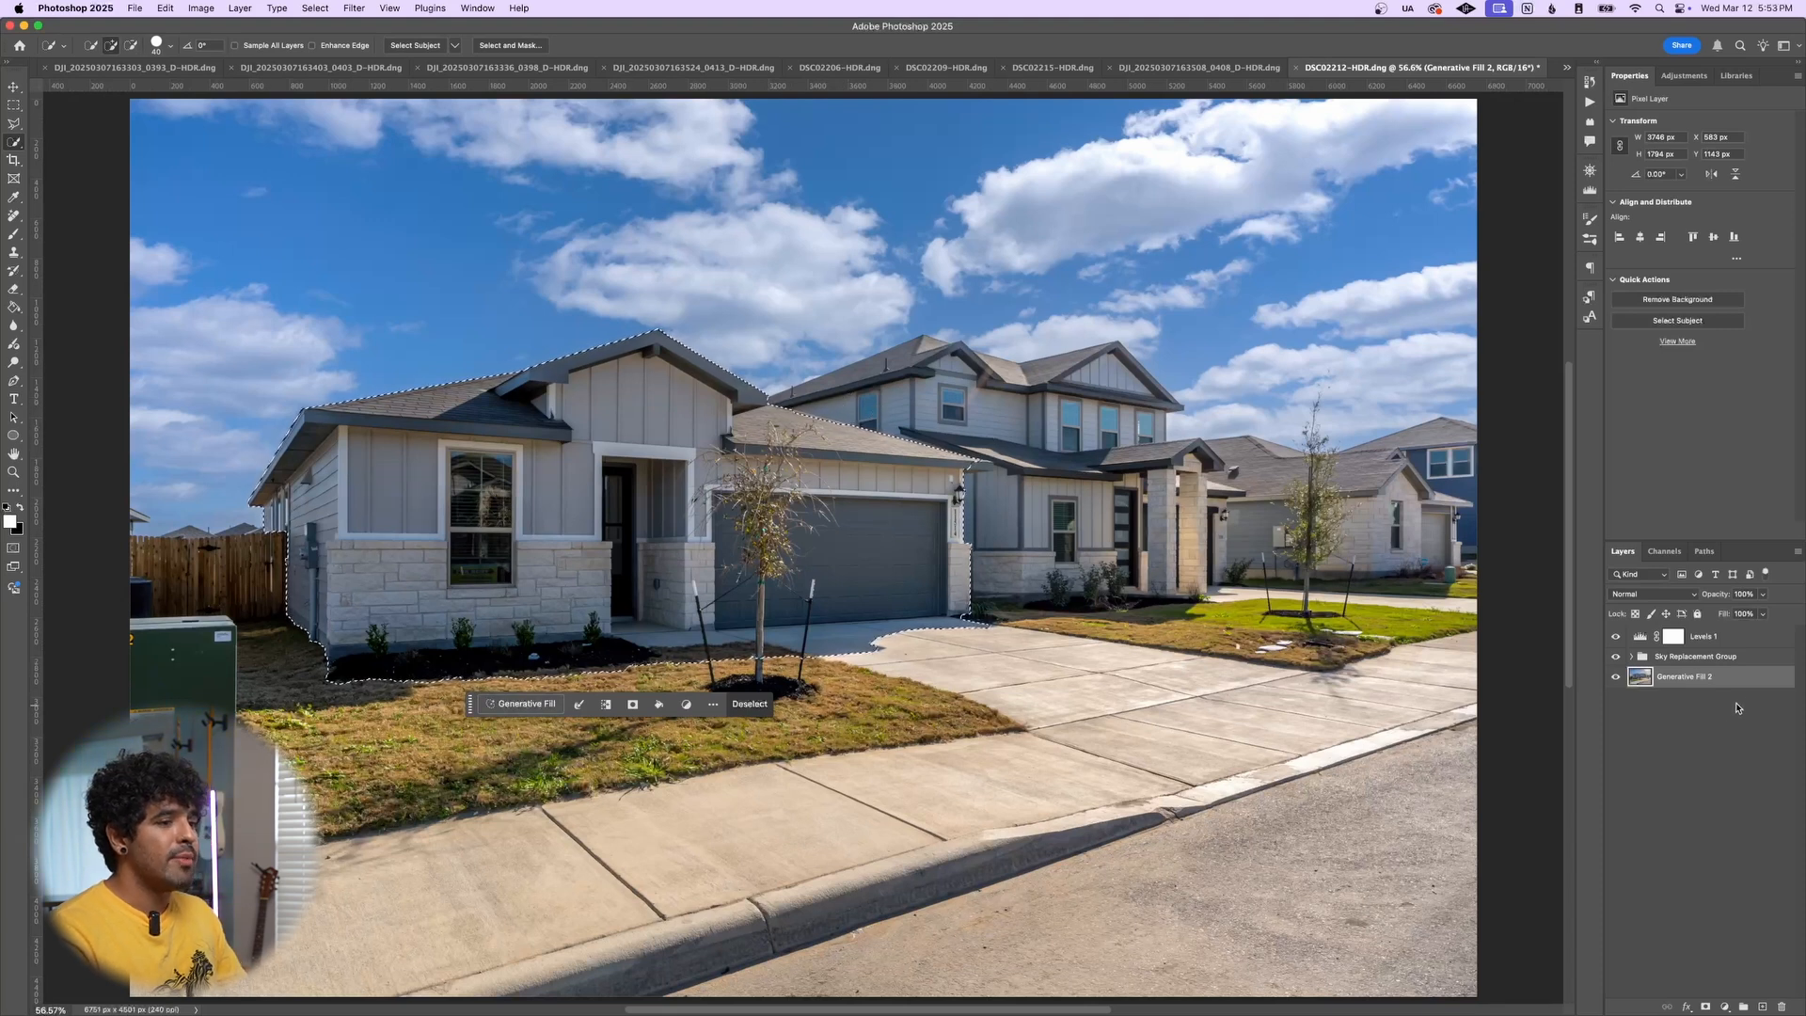
# Add a Hue/Saturation layer masked to the front house and set the Blues saturation to -13 using on-image adjustment of the siding
pyautogui.click(1726, 1006)
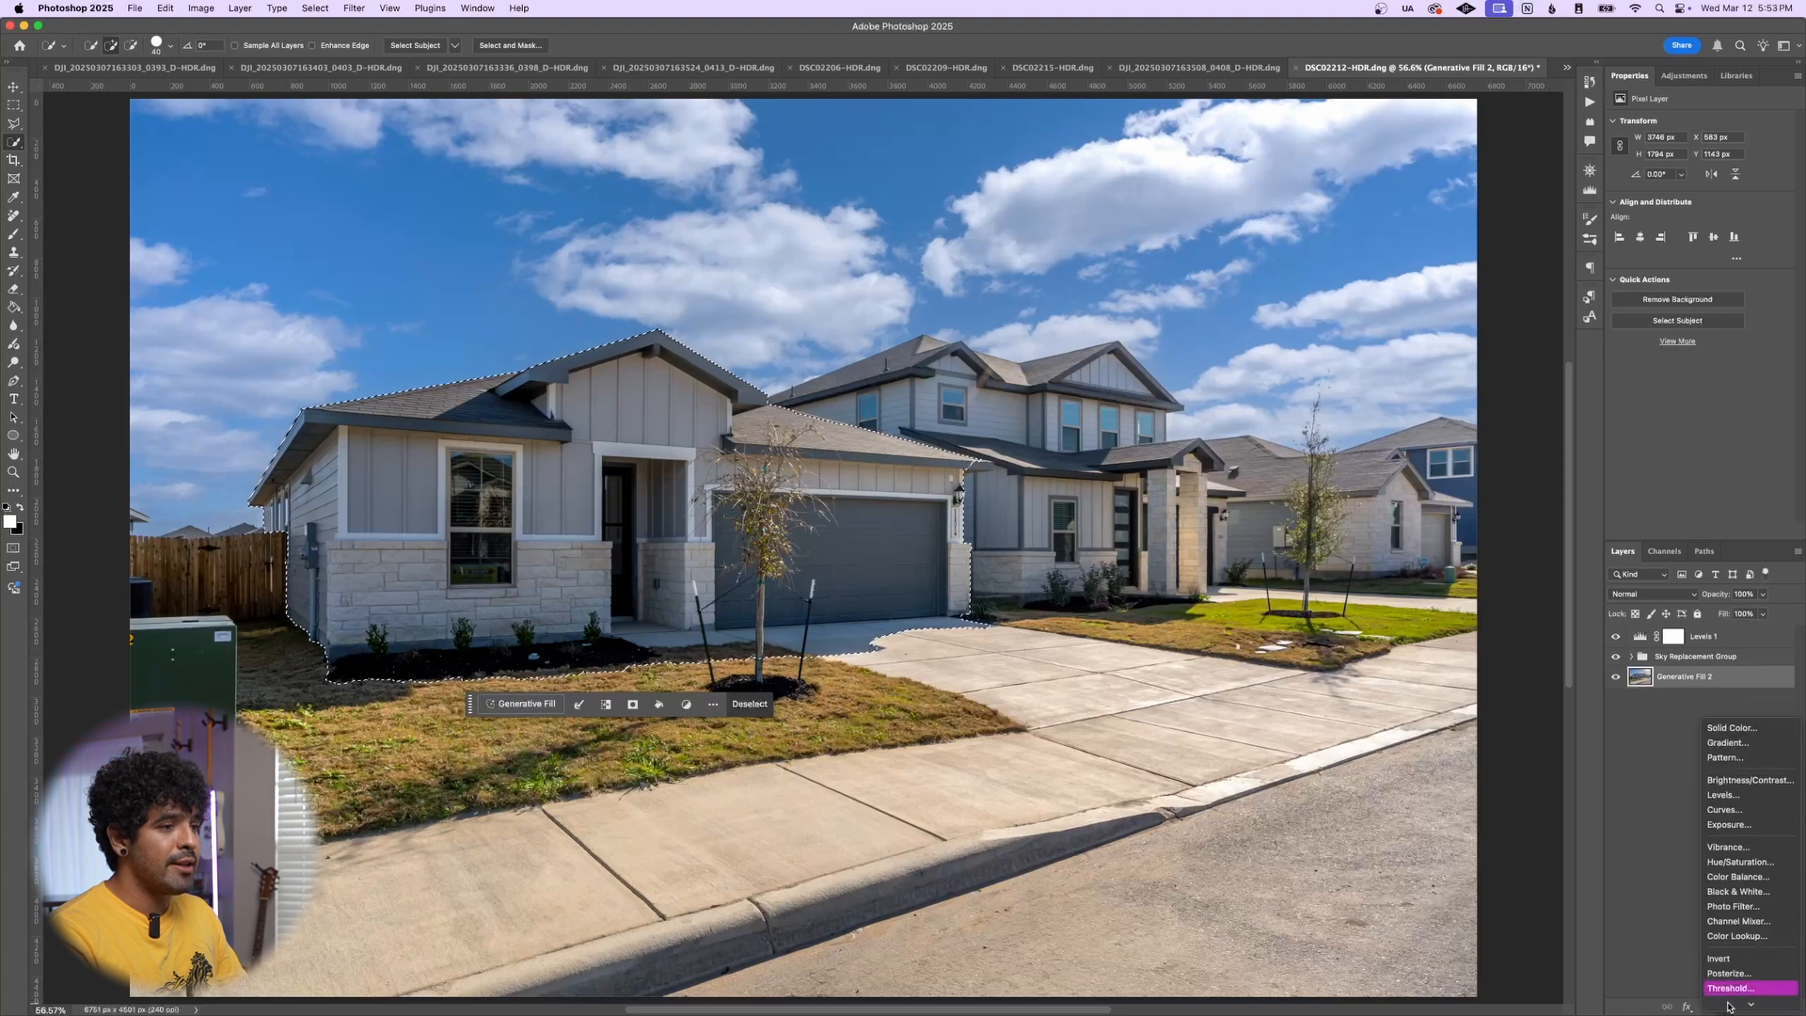
pyautogui.click(1732, 850)
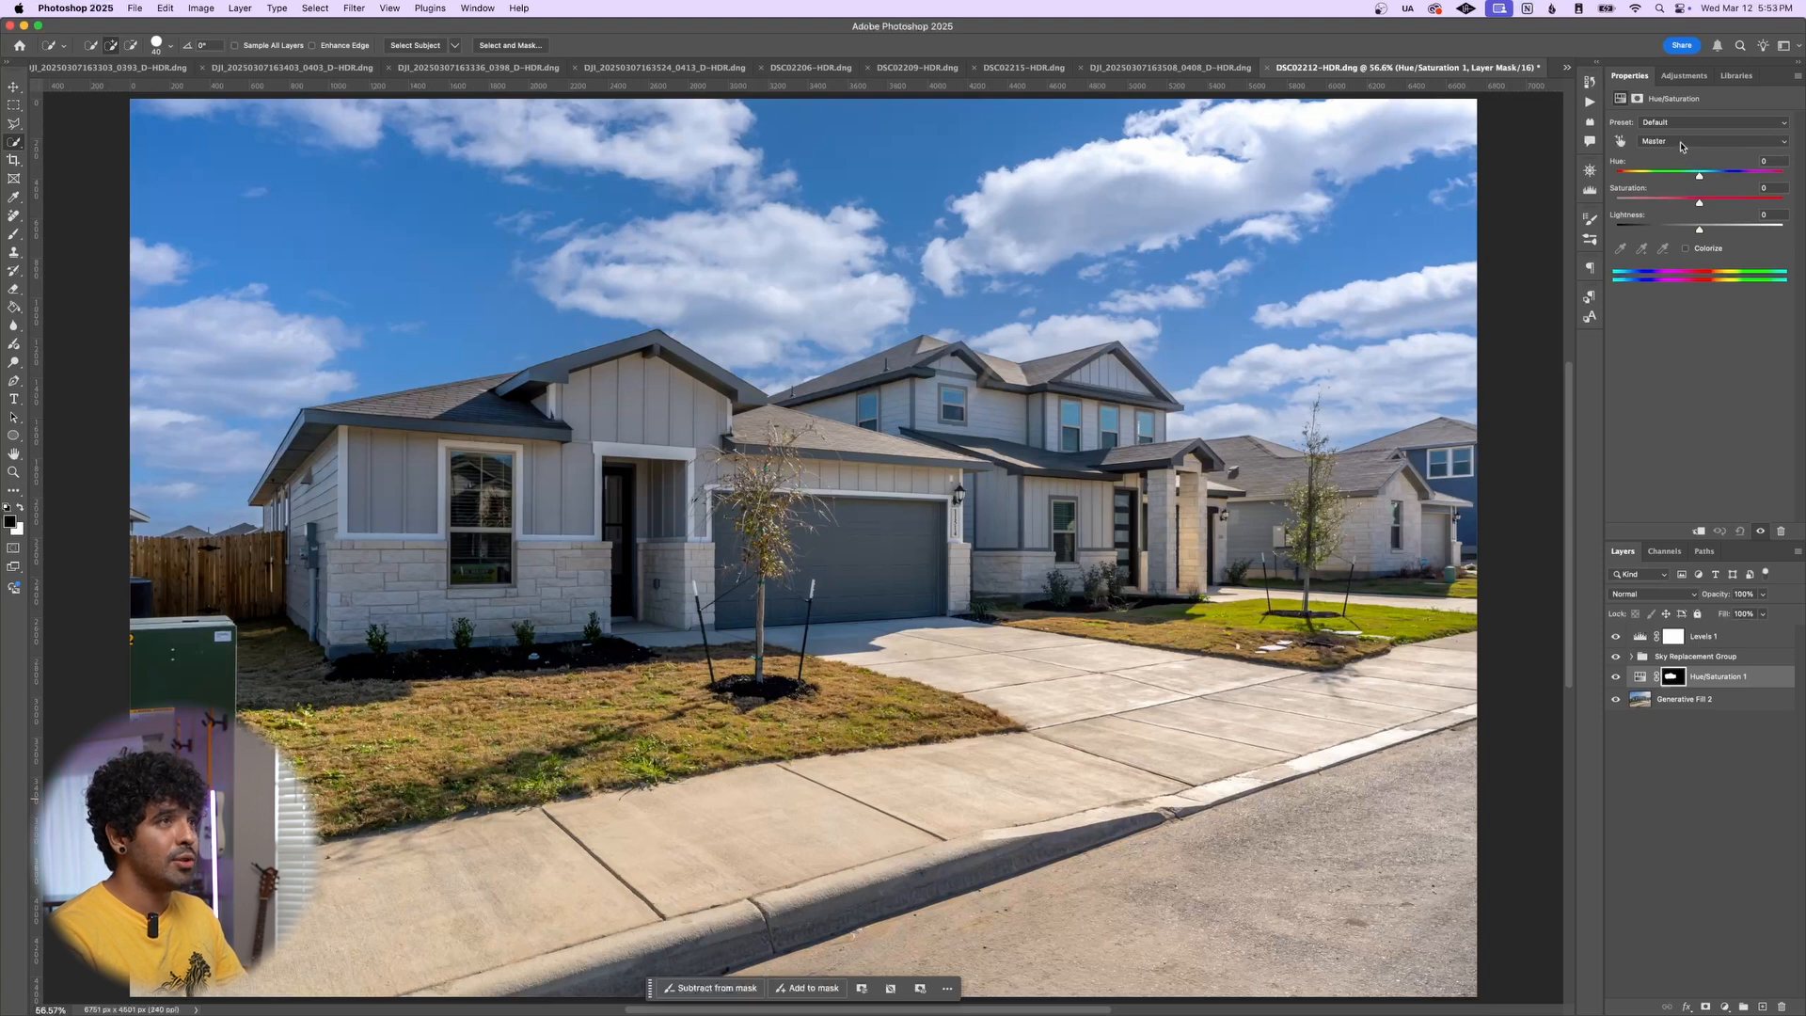
pyautogui.click(1683, 143)
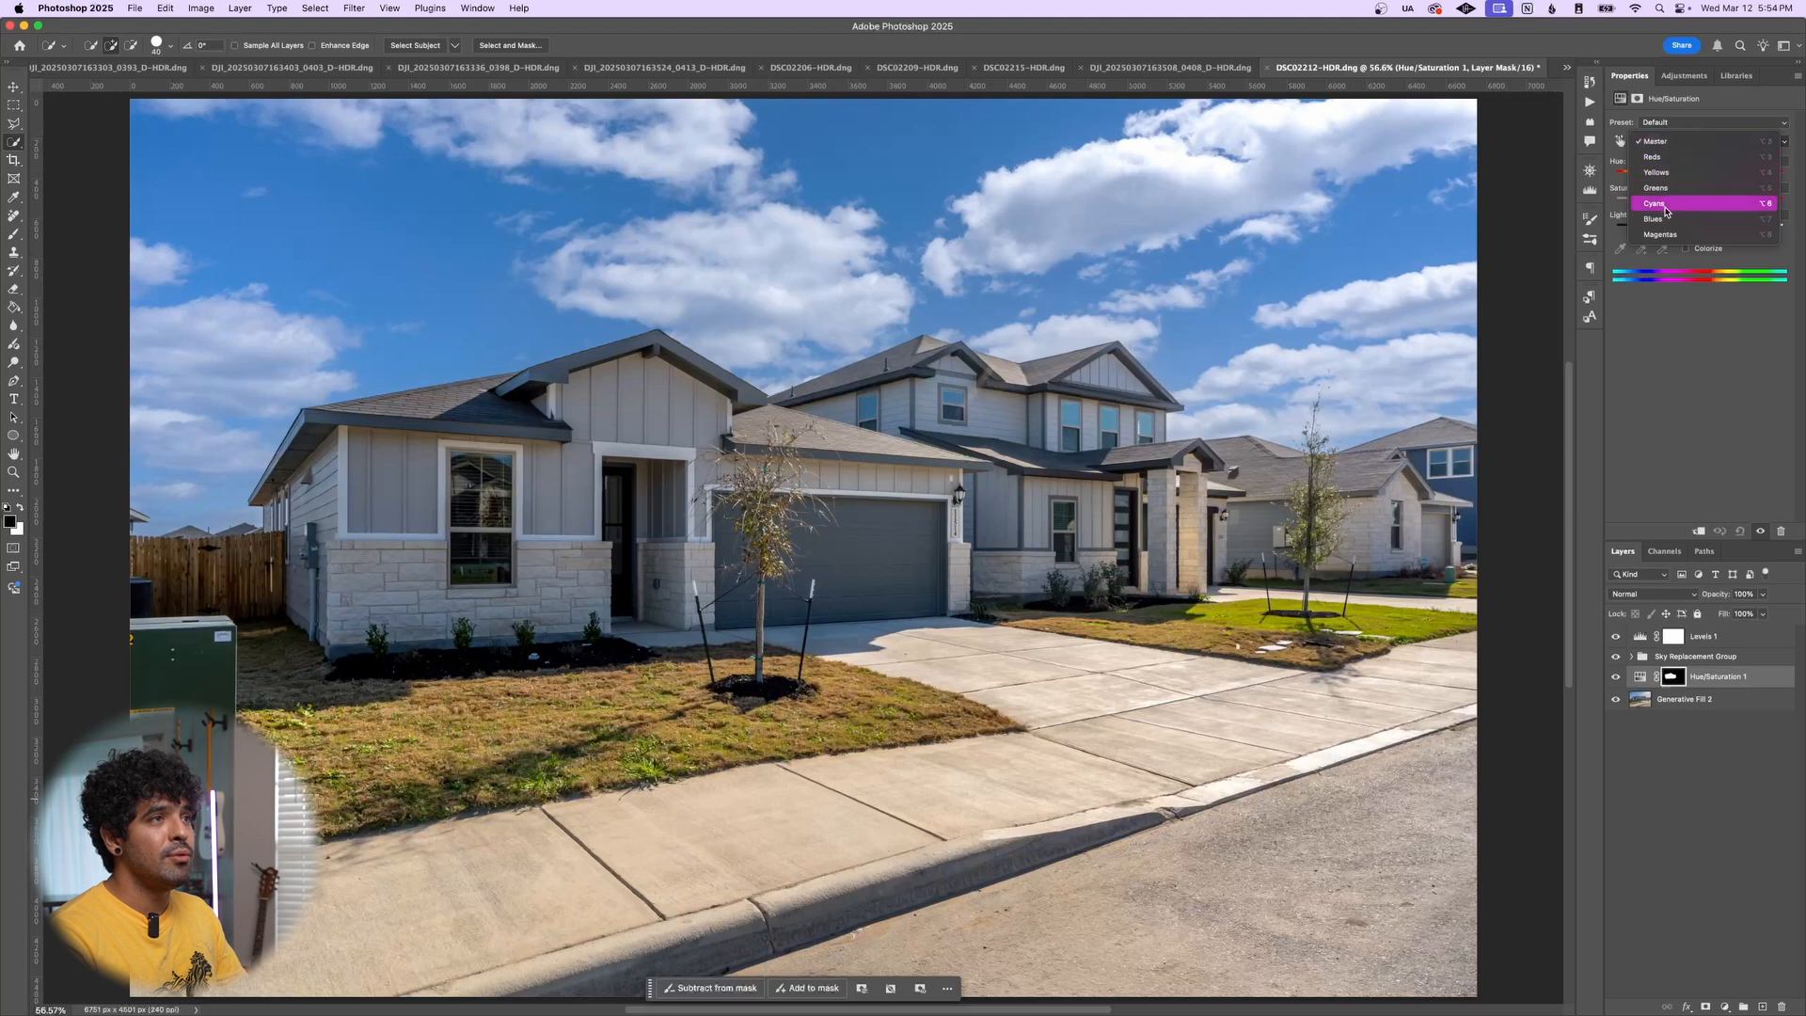
pyautogui.click(1665, 143)
pyautogui.click(1620, 141)
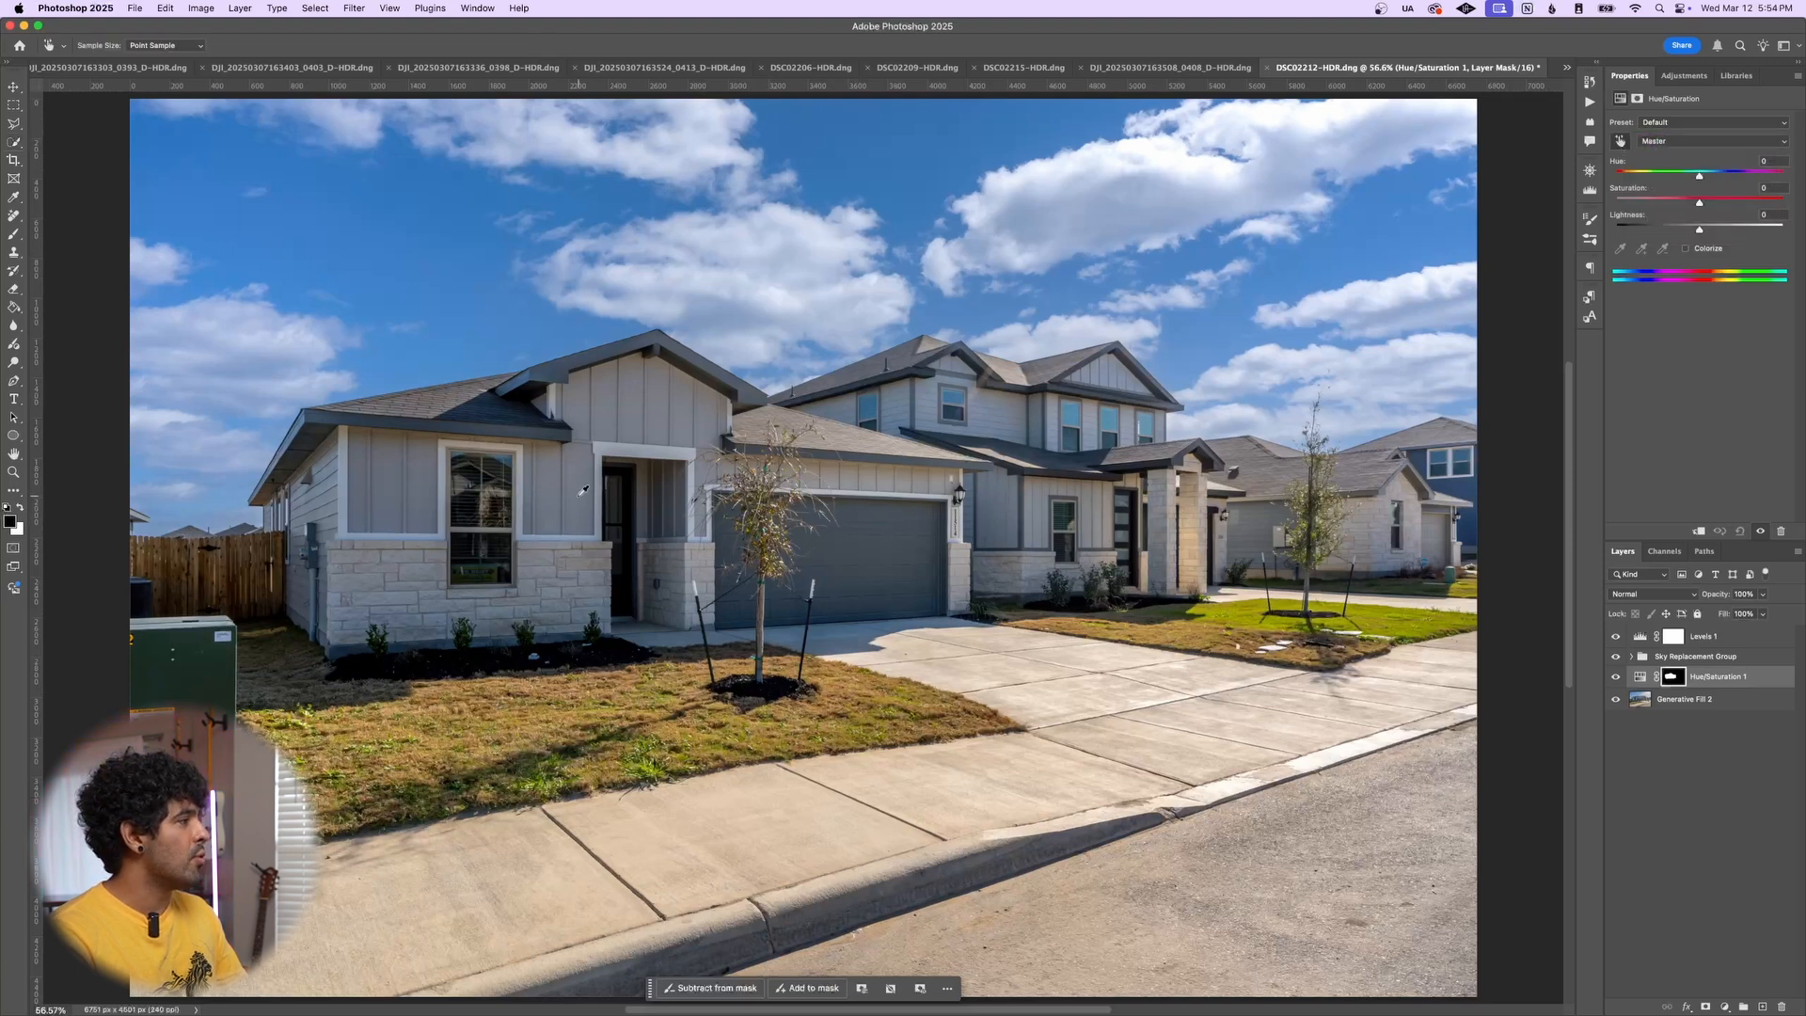
pyautogui.moveTo(605, 488); pyautogui.dragTo(557, 501)
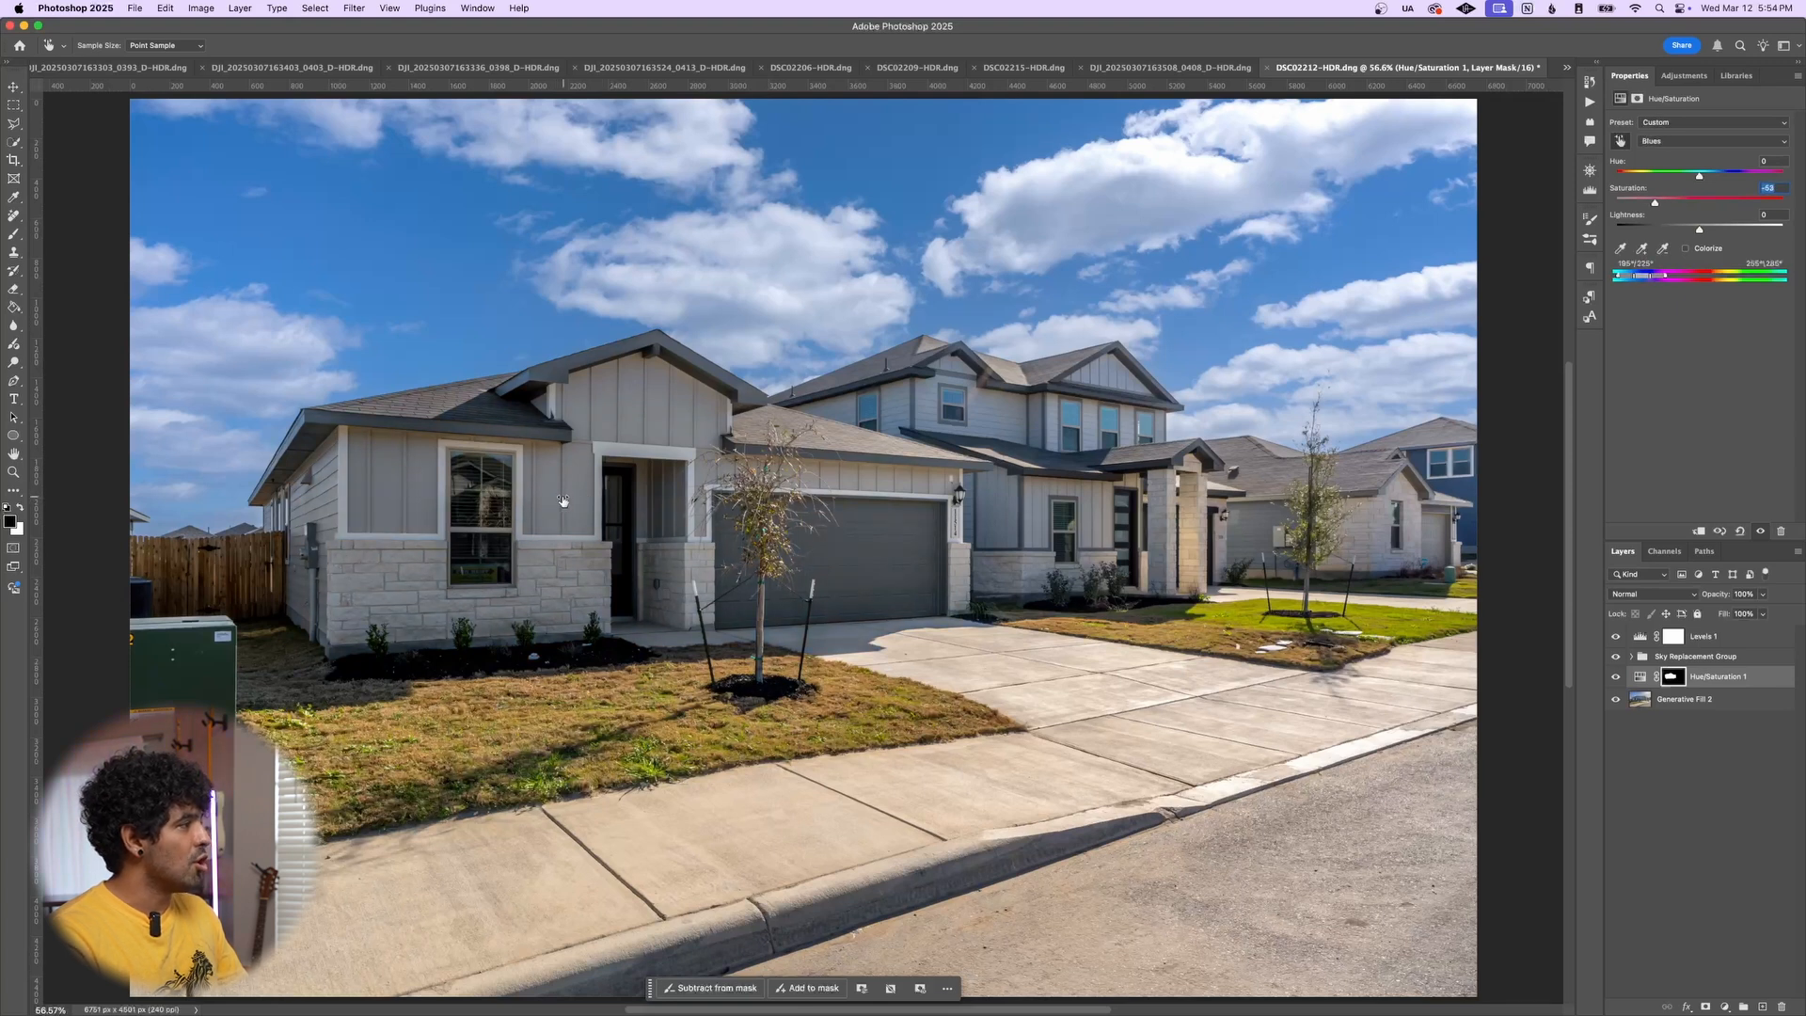
pyautogui.moveTo(530, 502); pyautogui.dragTo(626, 478)
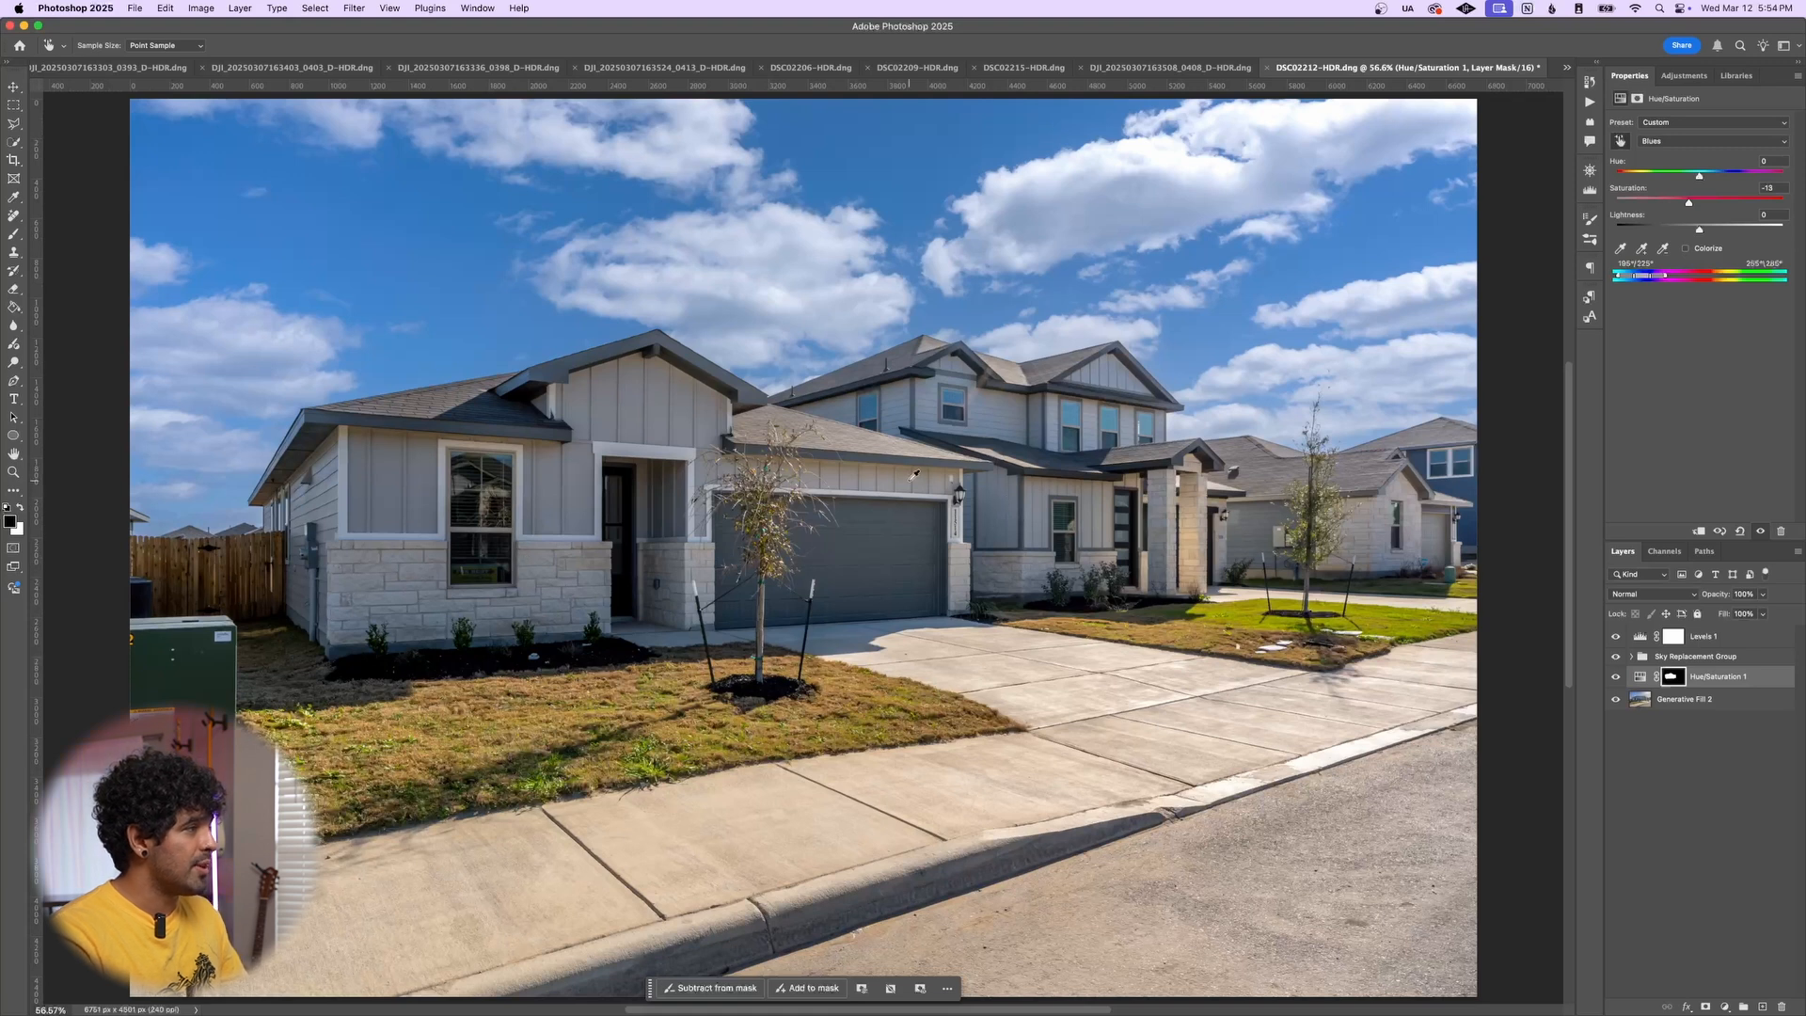
# Set the Yellows saturation to -33 from the siding above the garage, and compare the photo with and without the Hue/Saturation layer
pyautogui.moveTo(890, 473); pyautogui.dragTo(865, 475)
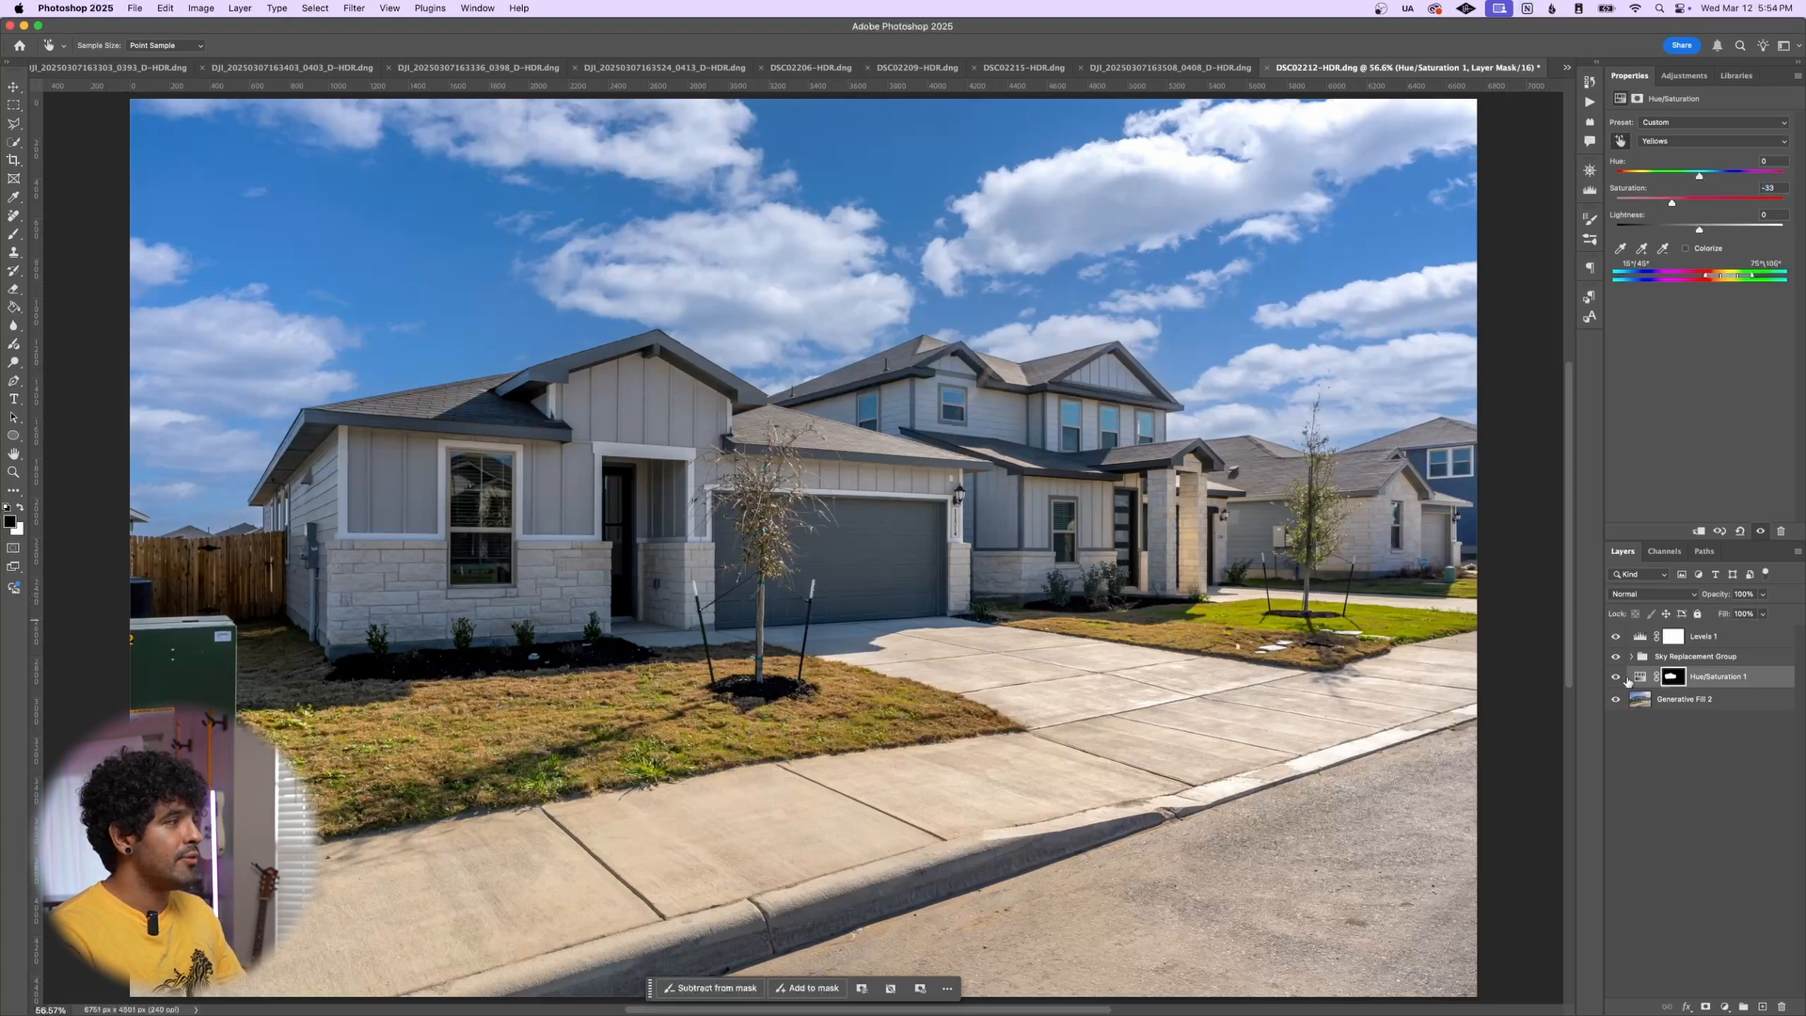
pyautogui.click(1616, 678)
pyautogui.click(1617, 677)
pyautogui.click(1616, 678)
pyautogui.click(1616, 677)
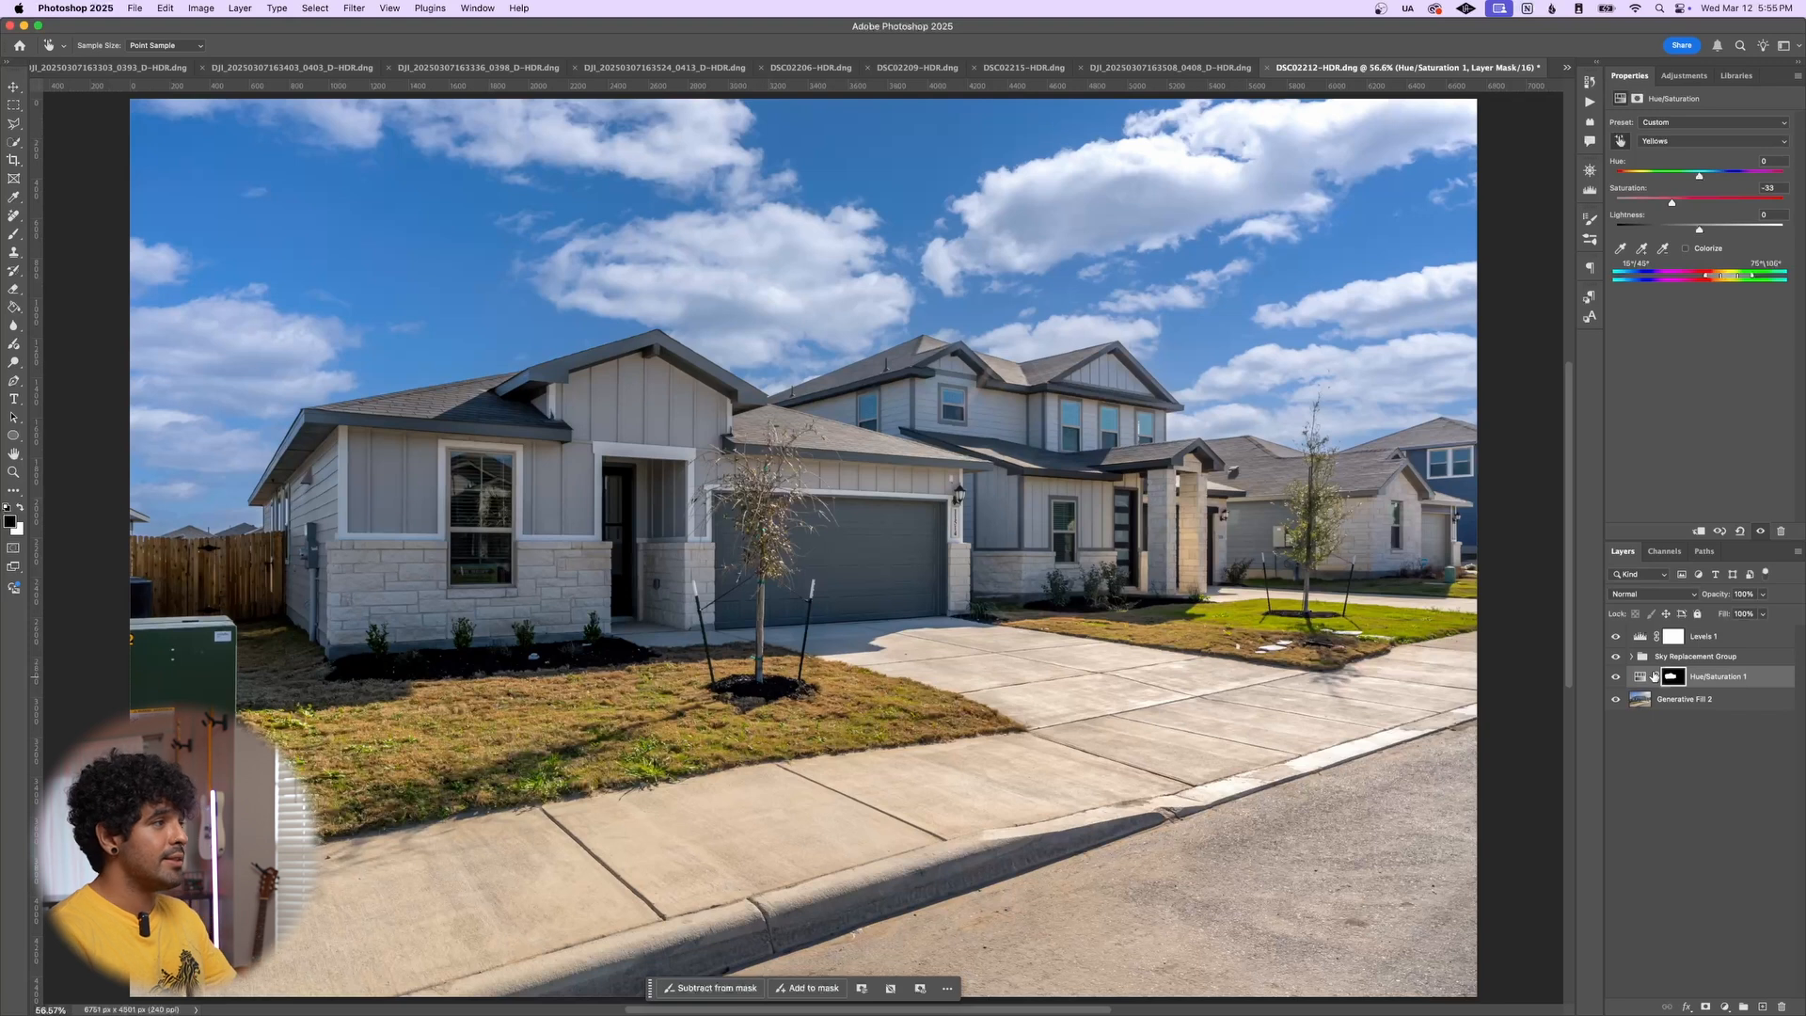
# Outline the flare on the neighbouring house's upper roof with the Polygonal Lasso, replace it using Generative Fill without a prompt, and save
pyautogui.click(1684, 699)
pyautogui.press('z')
pyautogui.moveTo(1030, 364); pyautogui.dragTo(1059, 359)
pyautogui.moveTo(909, 439); pyautogui.dragTo(824, 492)
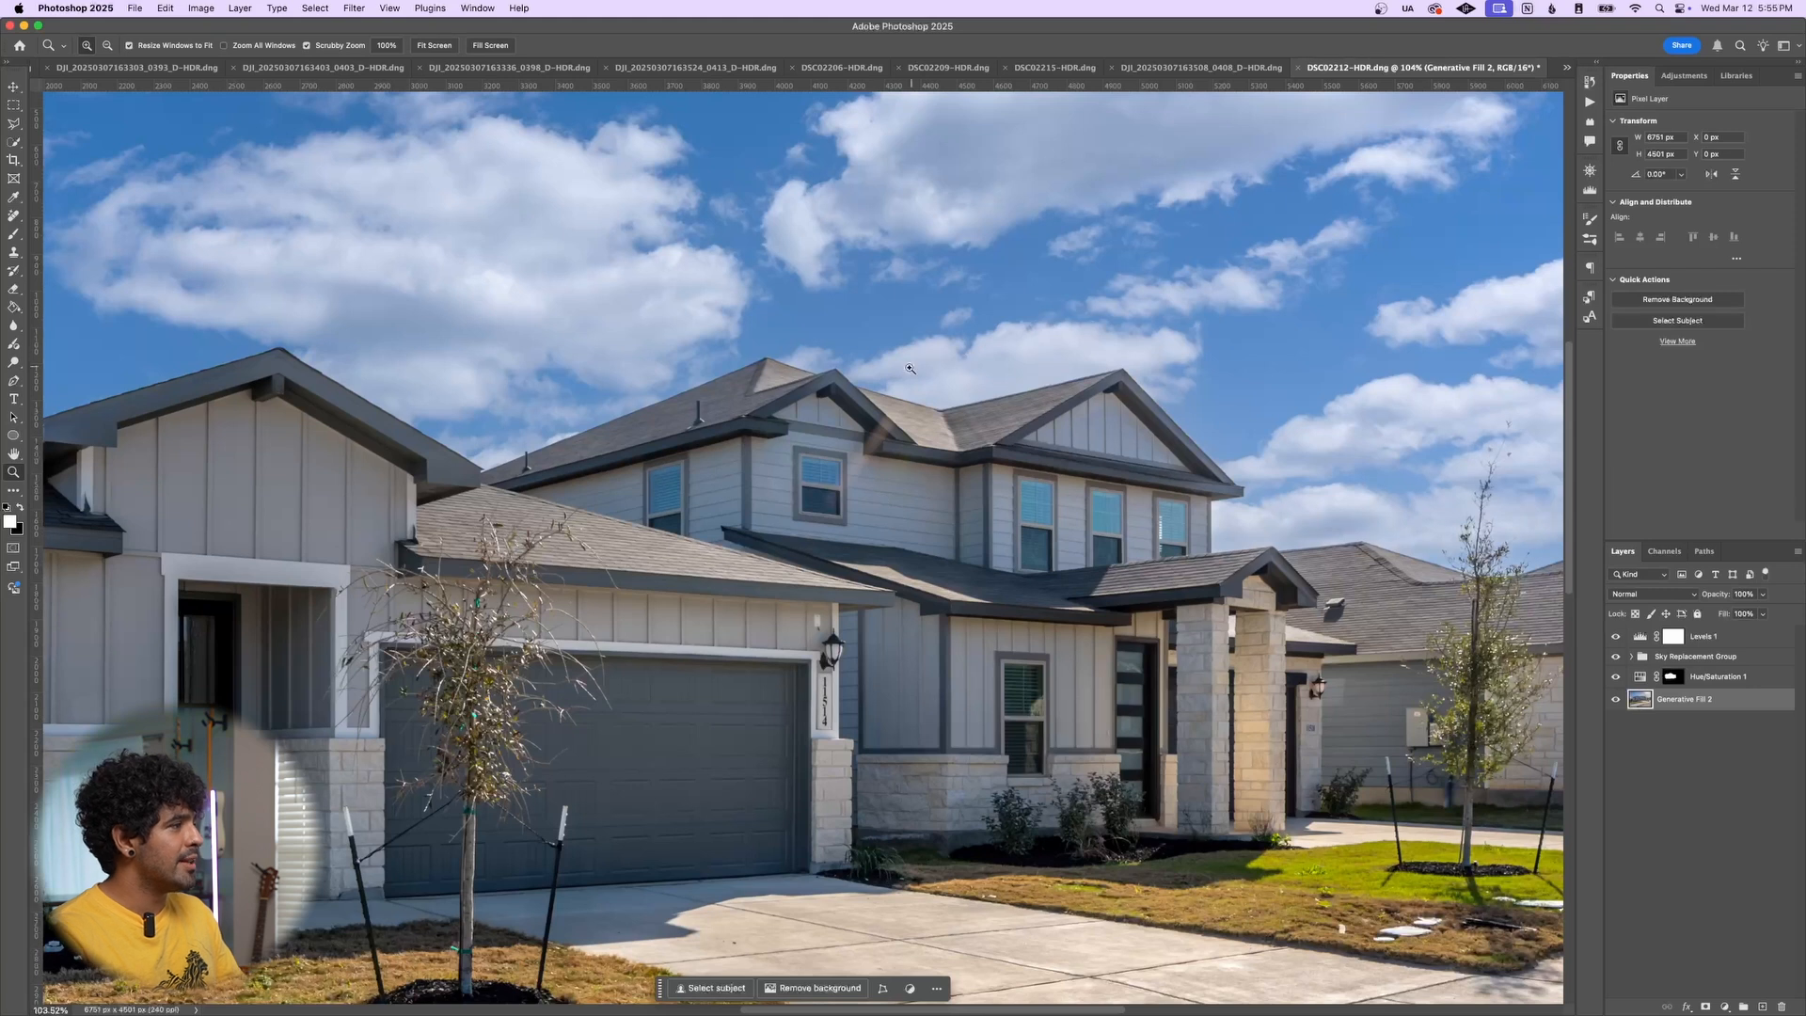
pyautogui.press('l')
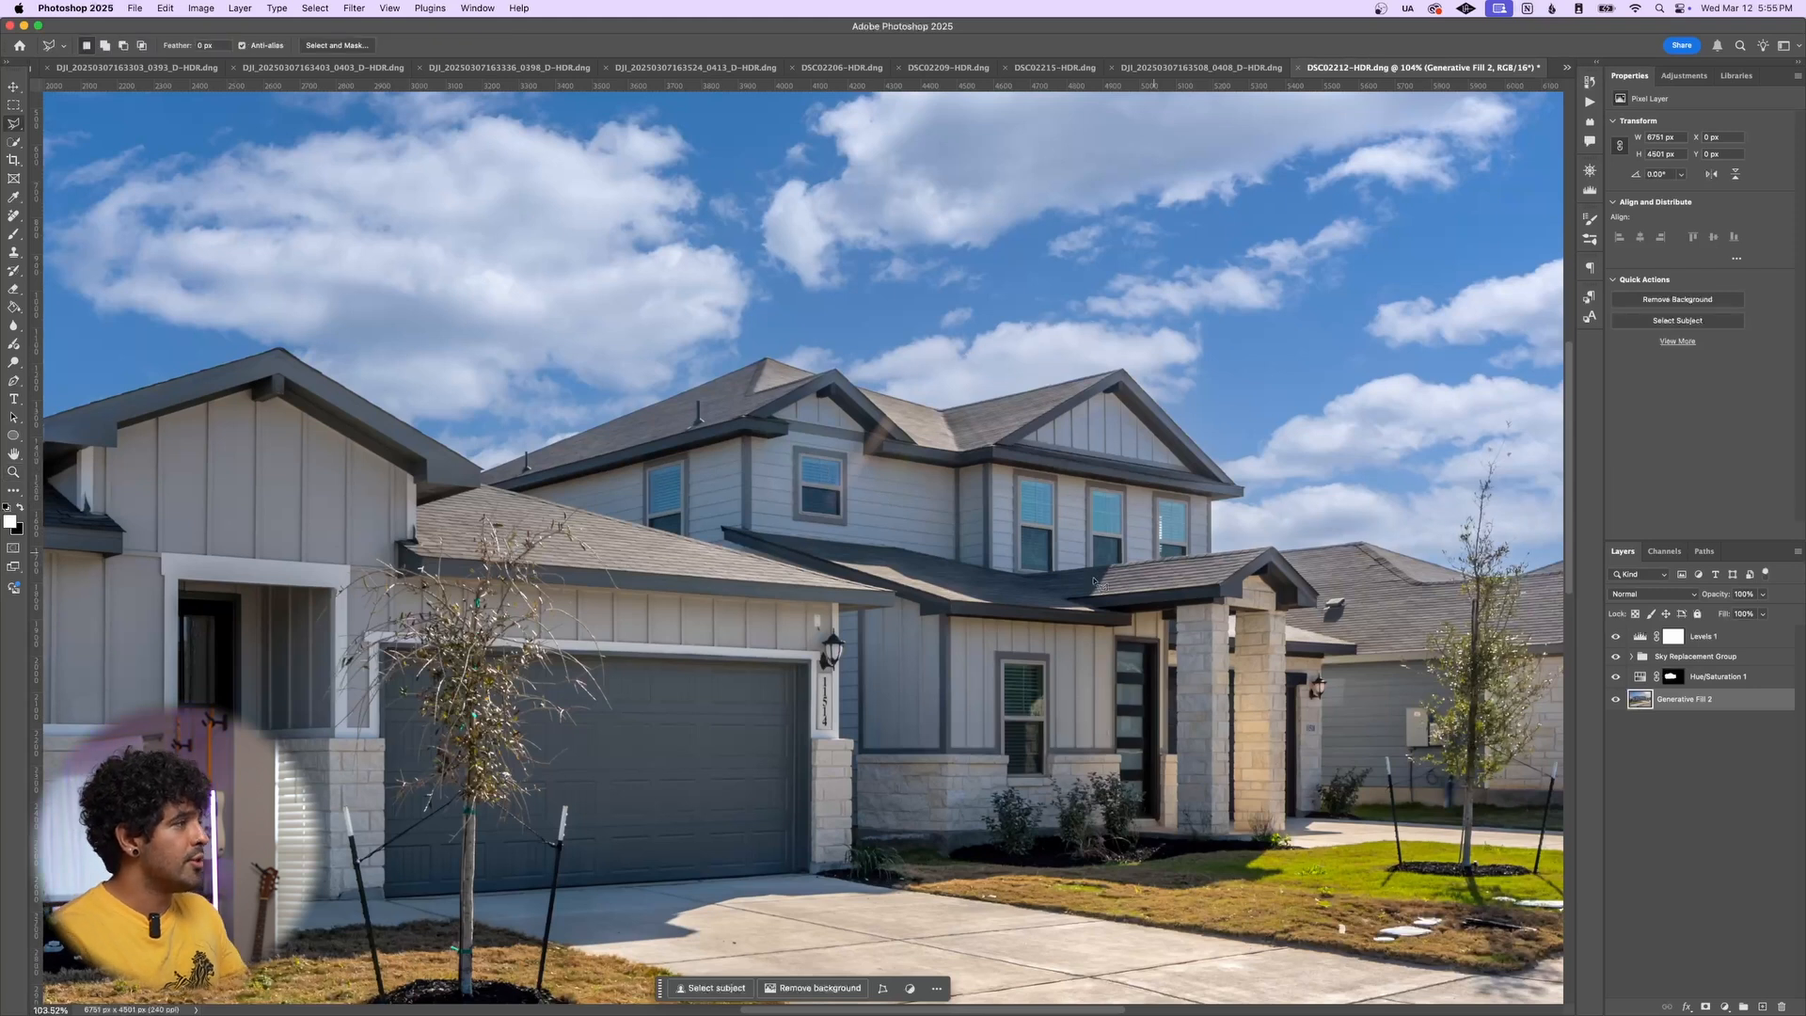
pyautogui.click(843, 524)
pyautogui.click(960, 373)
pyautogui.click(887, 361)
pyautogui.click(799, 460)
pyautogui.doubleClick(801, 541)
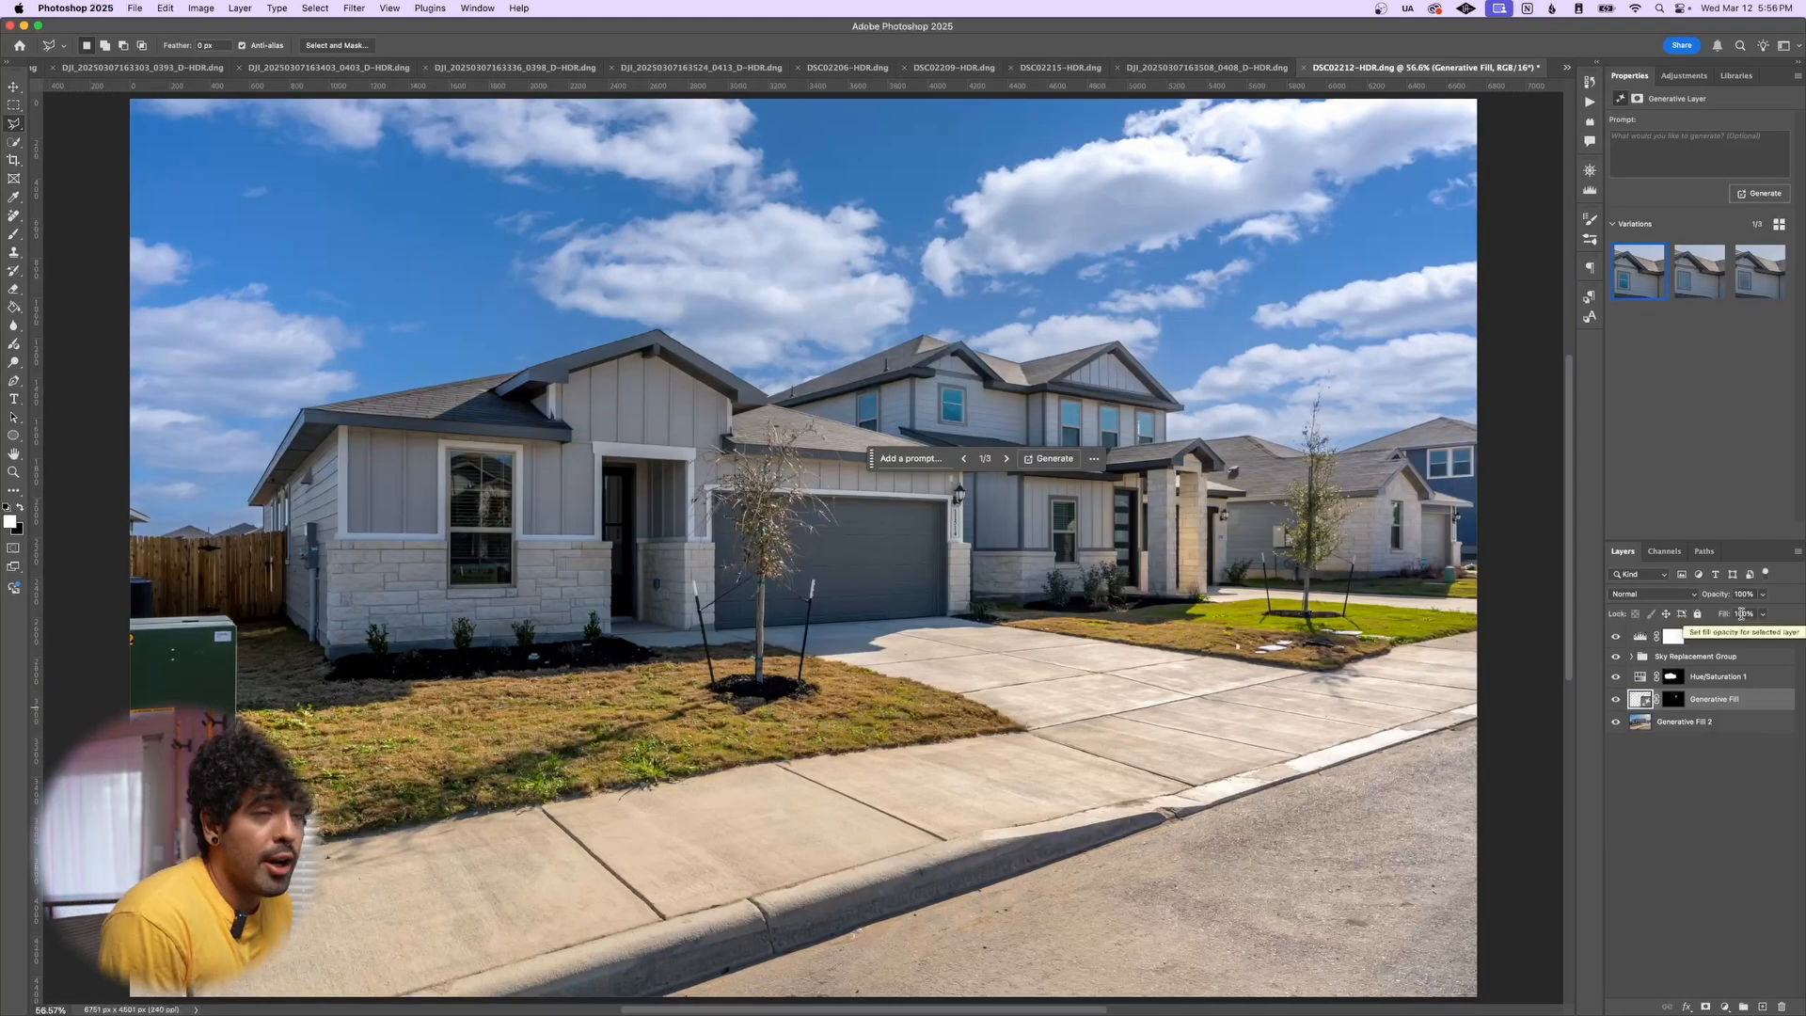
pyautogui.press('super+s')
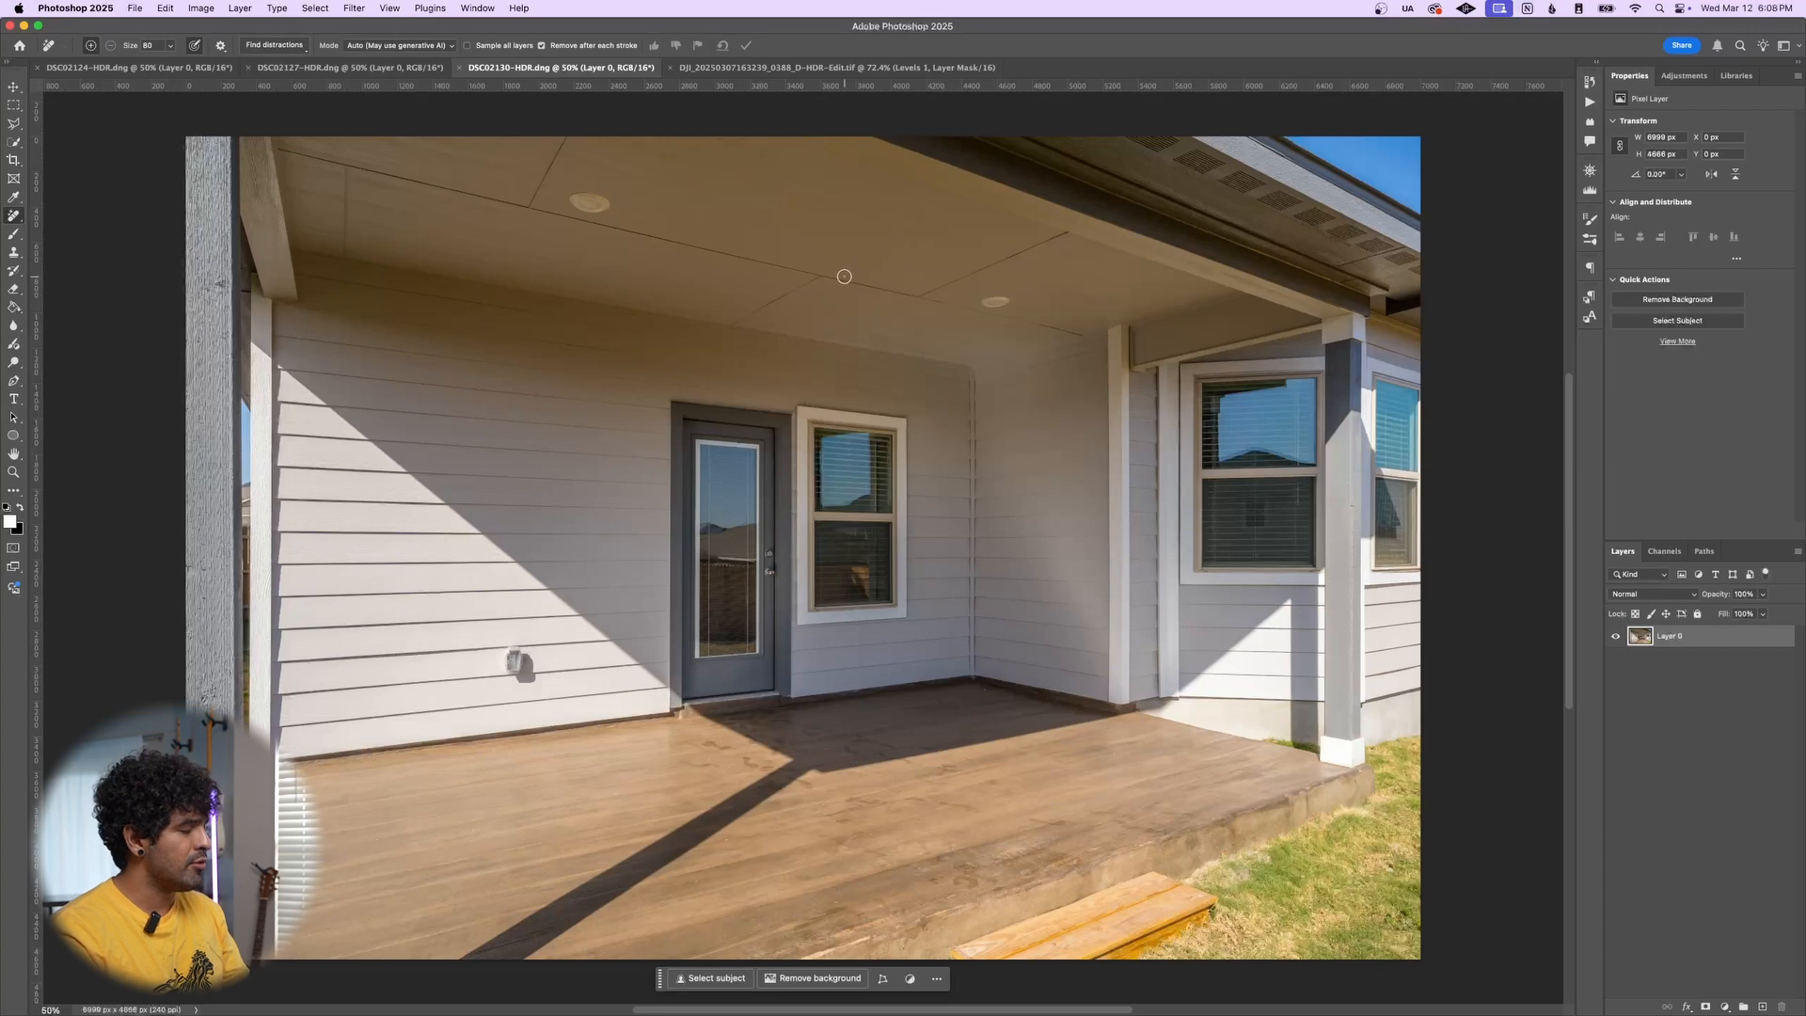
# Reduce the patio ceiling's colour cast in DSC02130-HDR with a Hue/Saturation layer masked to a quick selection of the ceiling and siding
pyautogui.press('w')
pyautogui.moveTo(582, 385)
pyautogui.mouseDown()
pyautogui.moveTo(342, 265)
pyautogui.moveTo(298, 216)
pyautogui.moveTo(546, 217)
pyautogui.moveTo(1101, 323)
pyautogui.mouseUp()
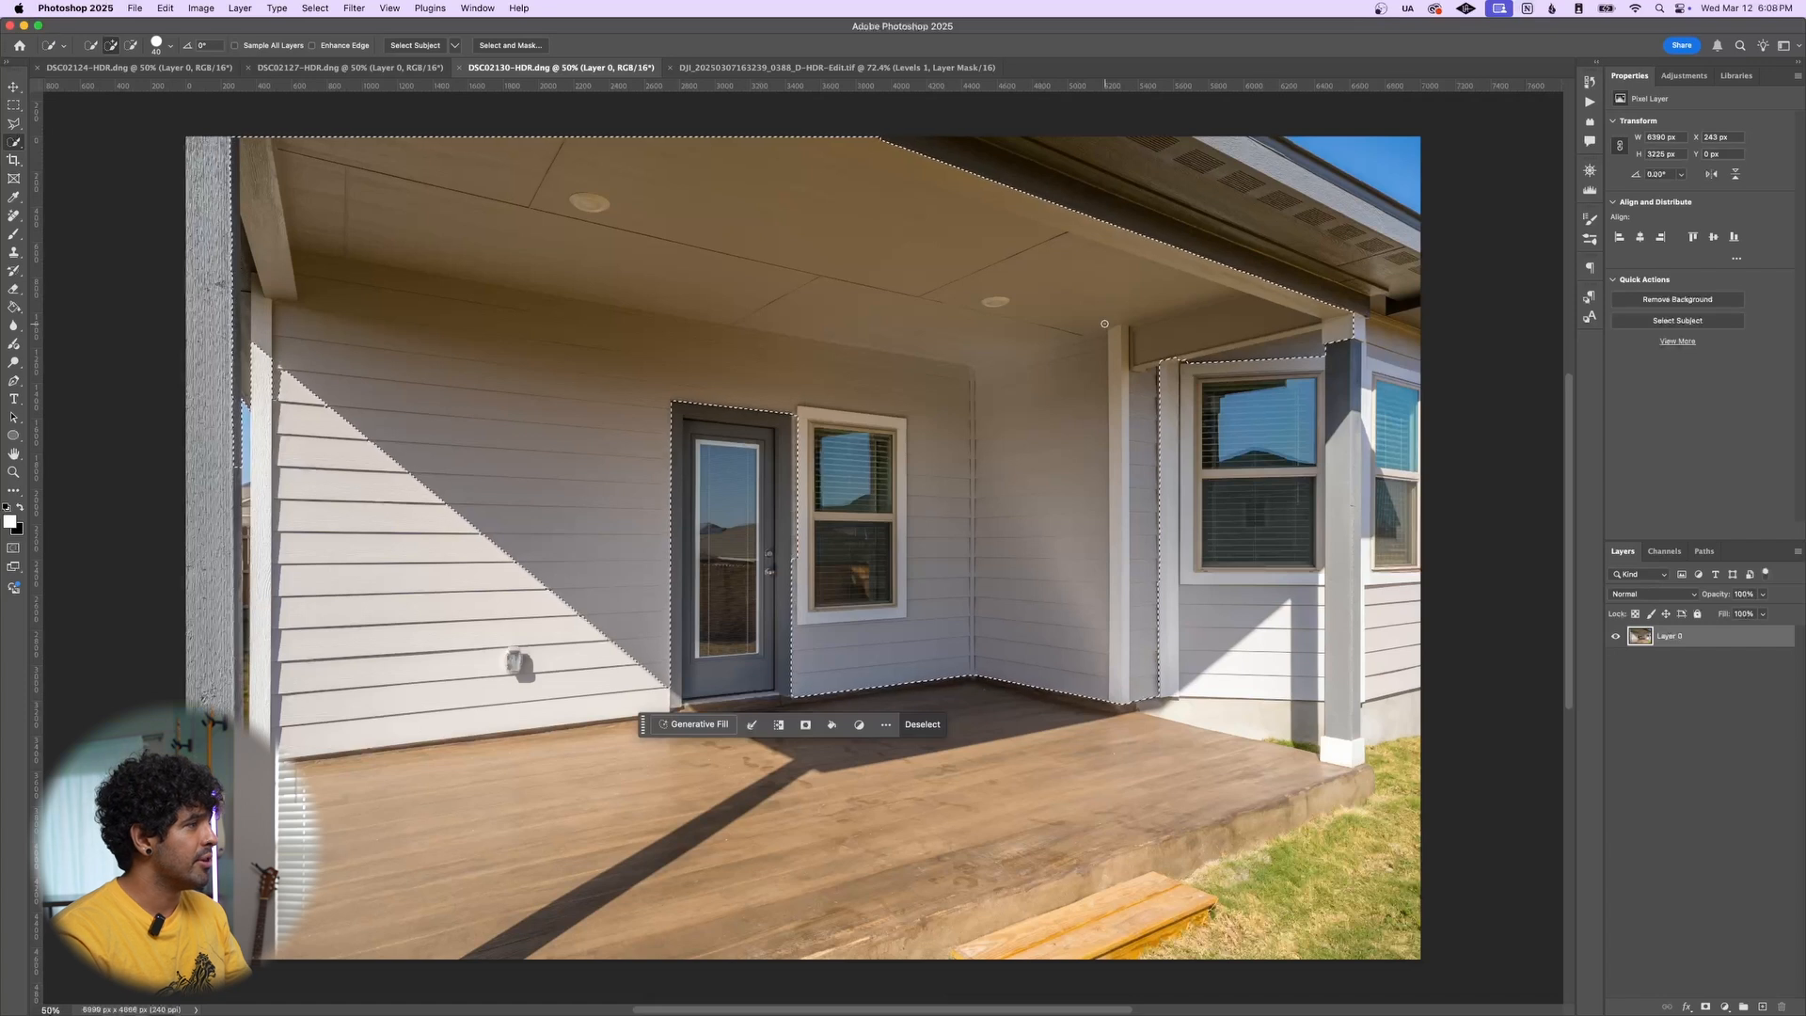
pyautogui.click(1725, 1006)
pyautogui.click(1737, 876)
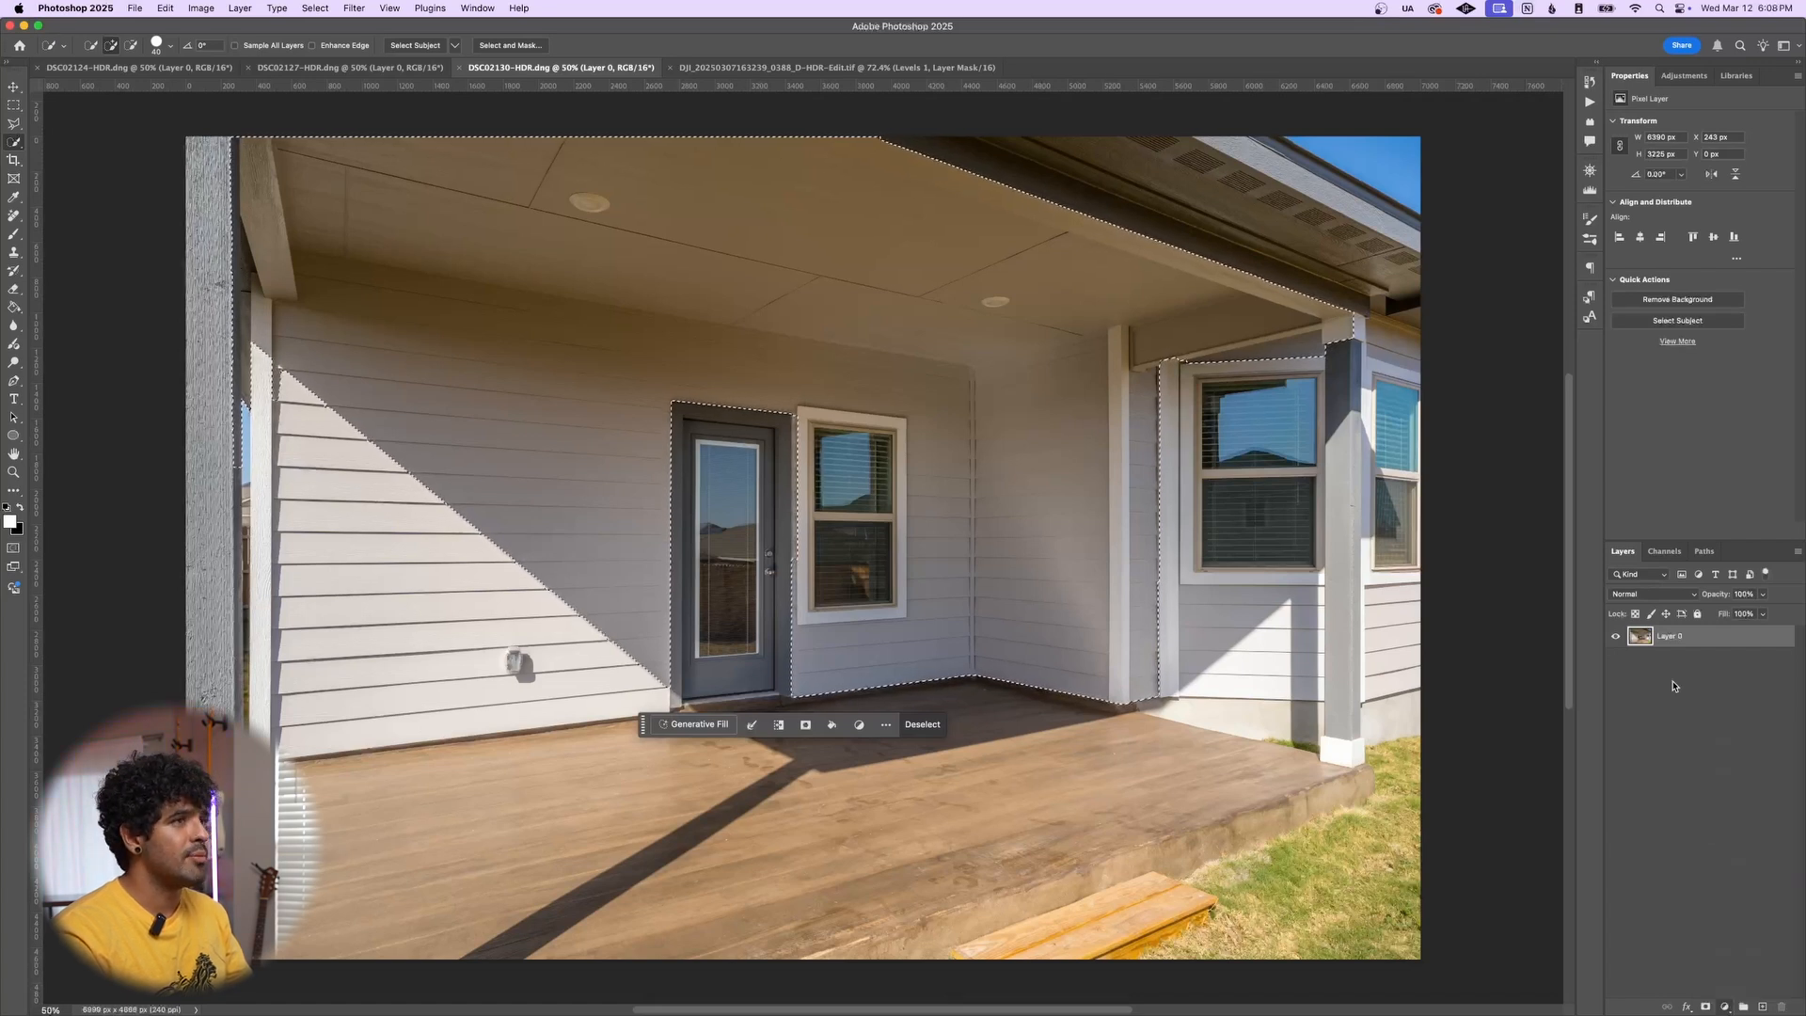
pyautogui.click(1620, 144)
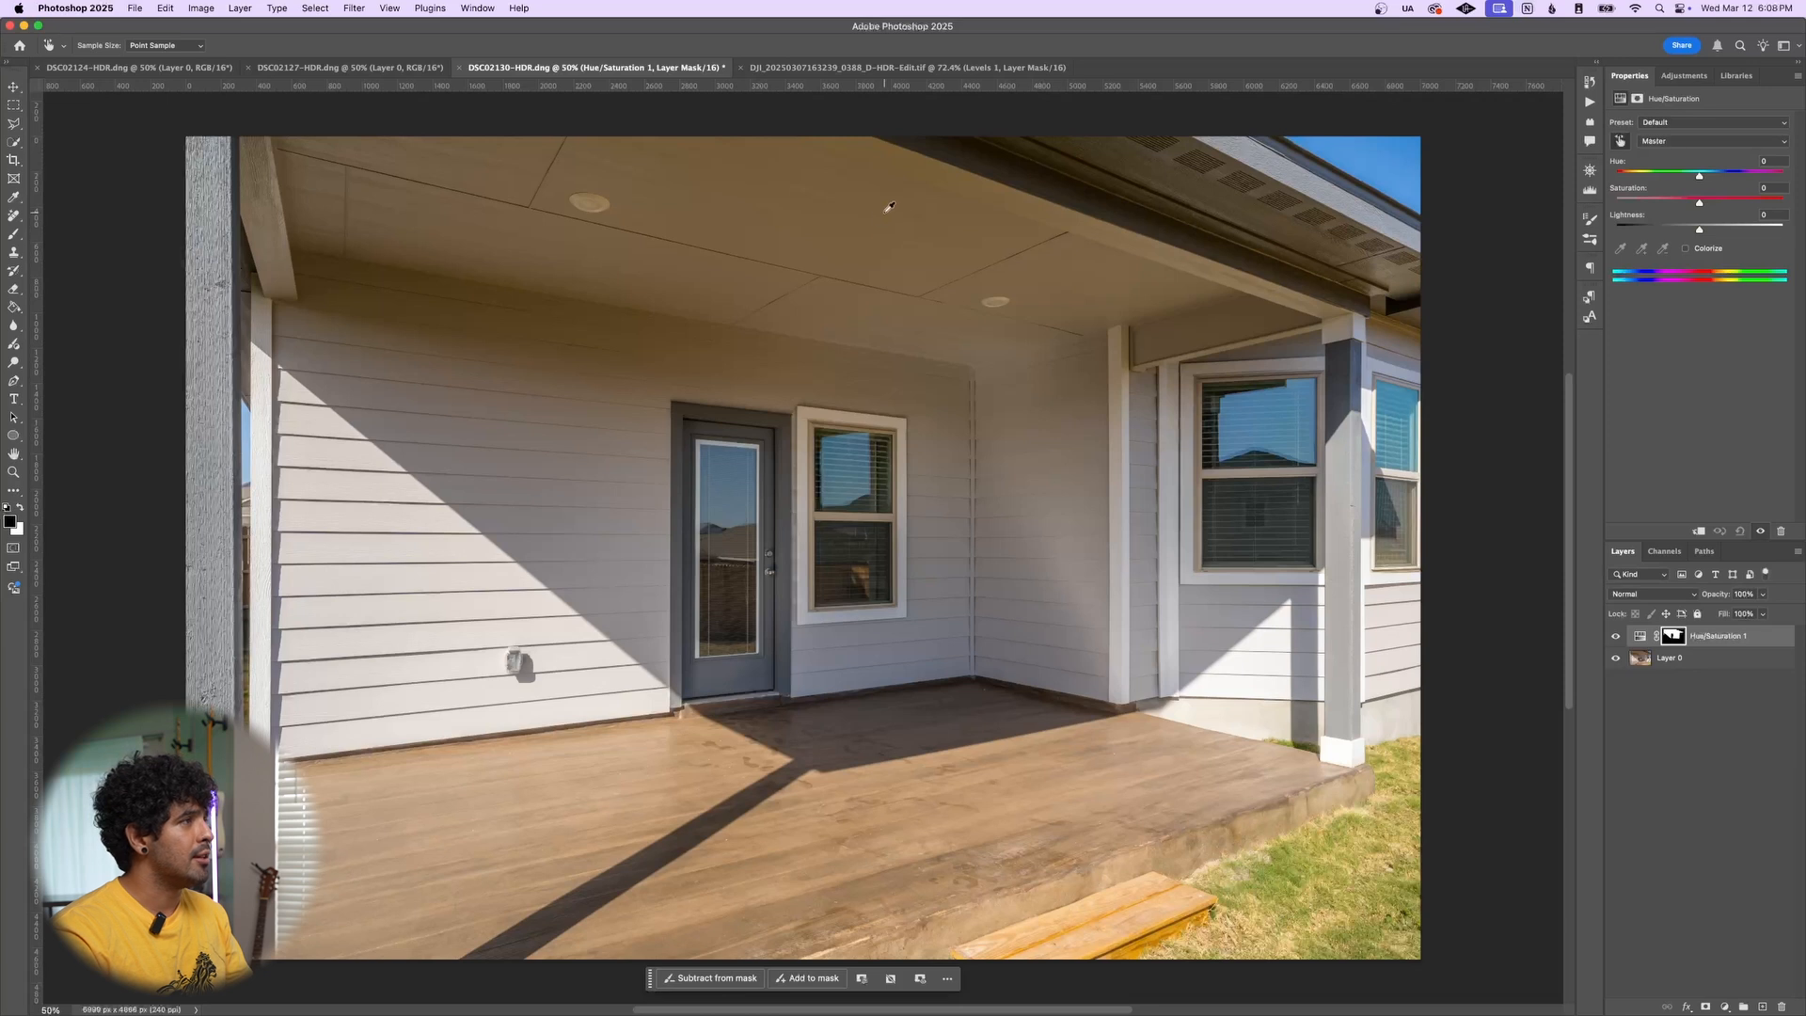
pyautogui.moveTo(884, 207); pyautogui.dragTo(850, 218)
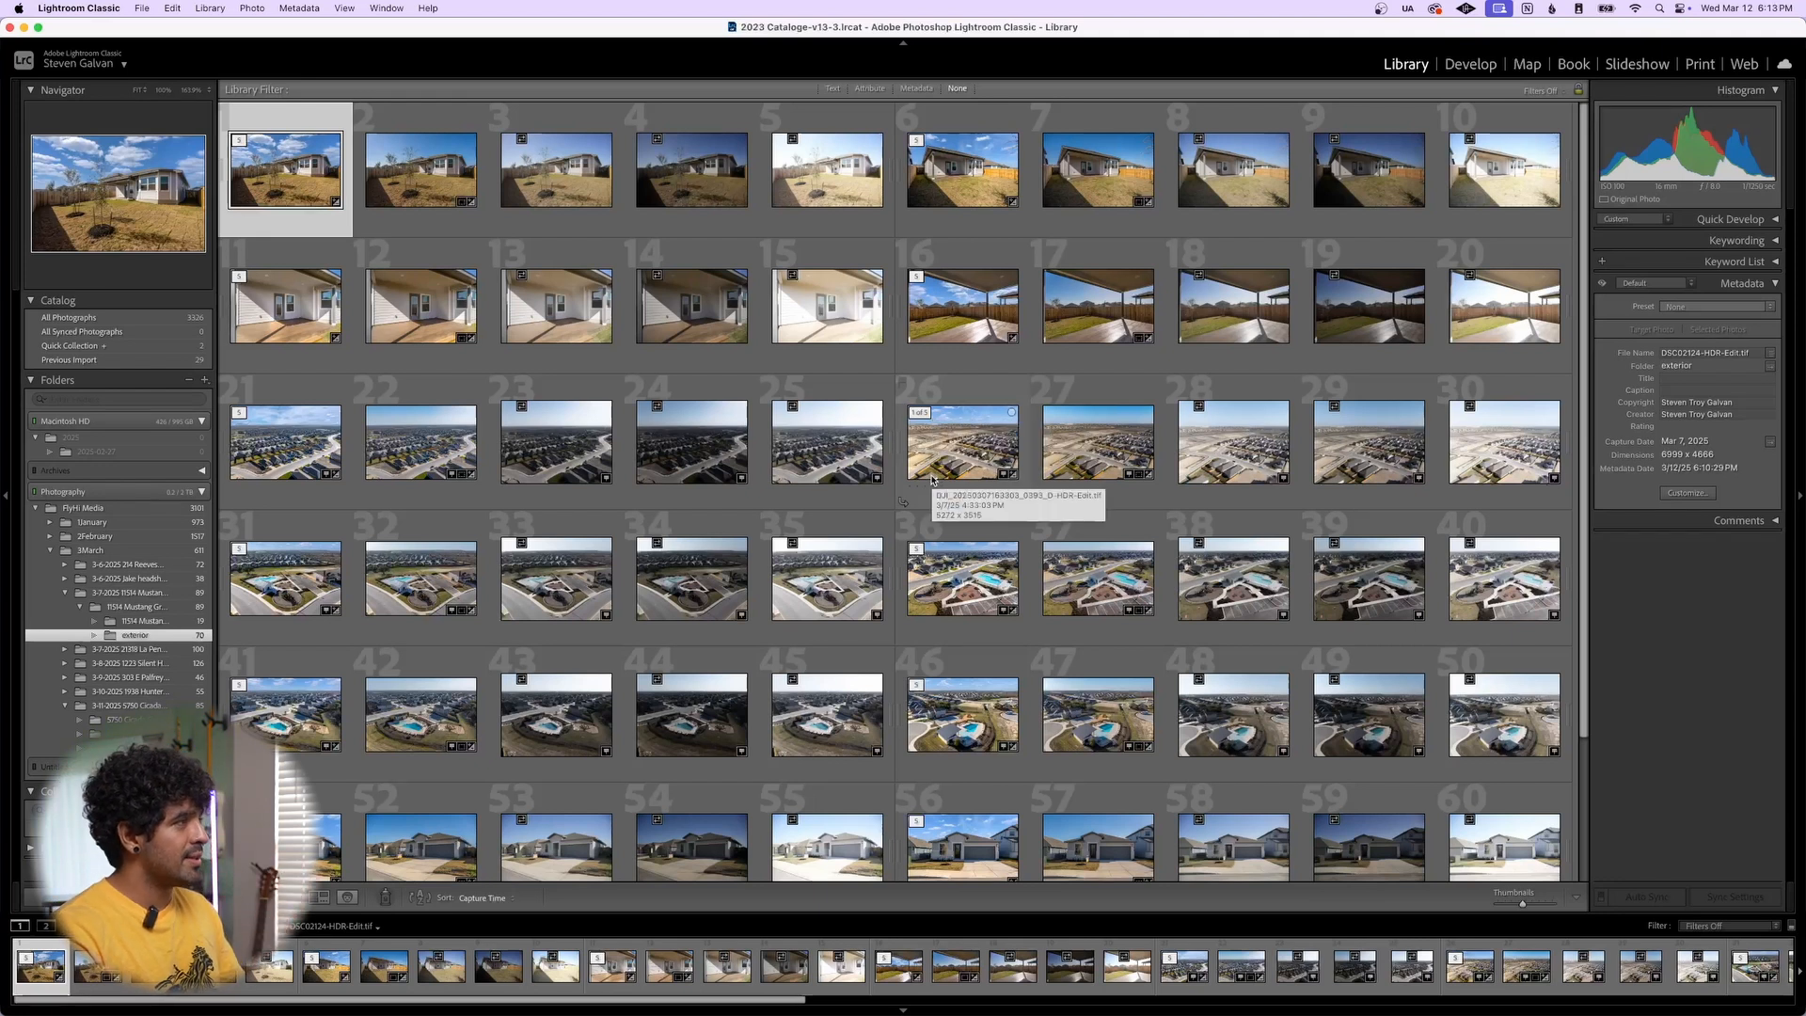
# Collapse all photo stacks in Lightroom's exterior folder and clear the selection
pyautogui.press('super+a')
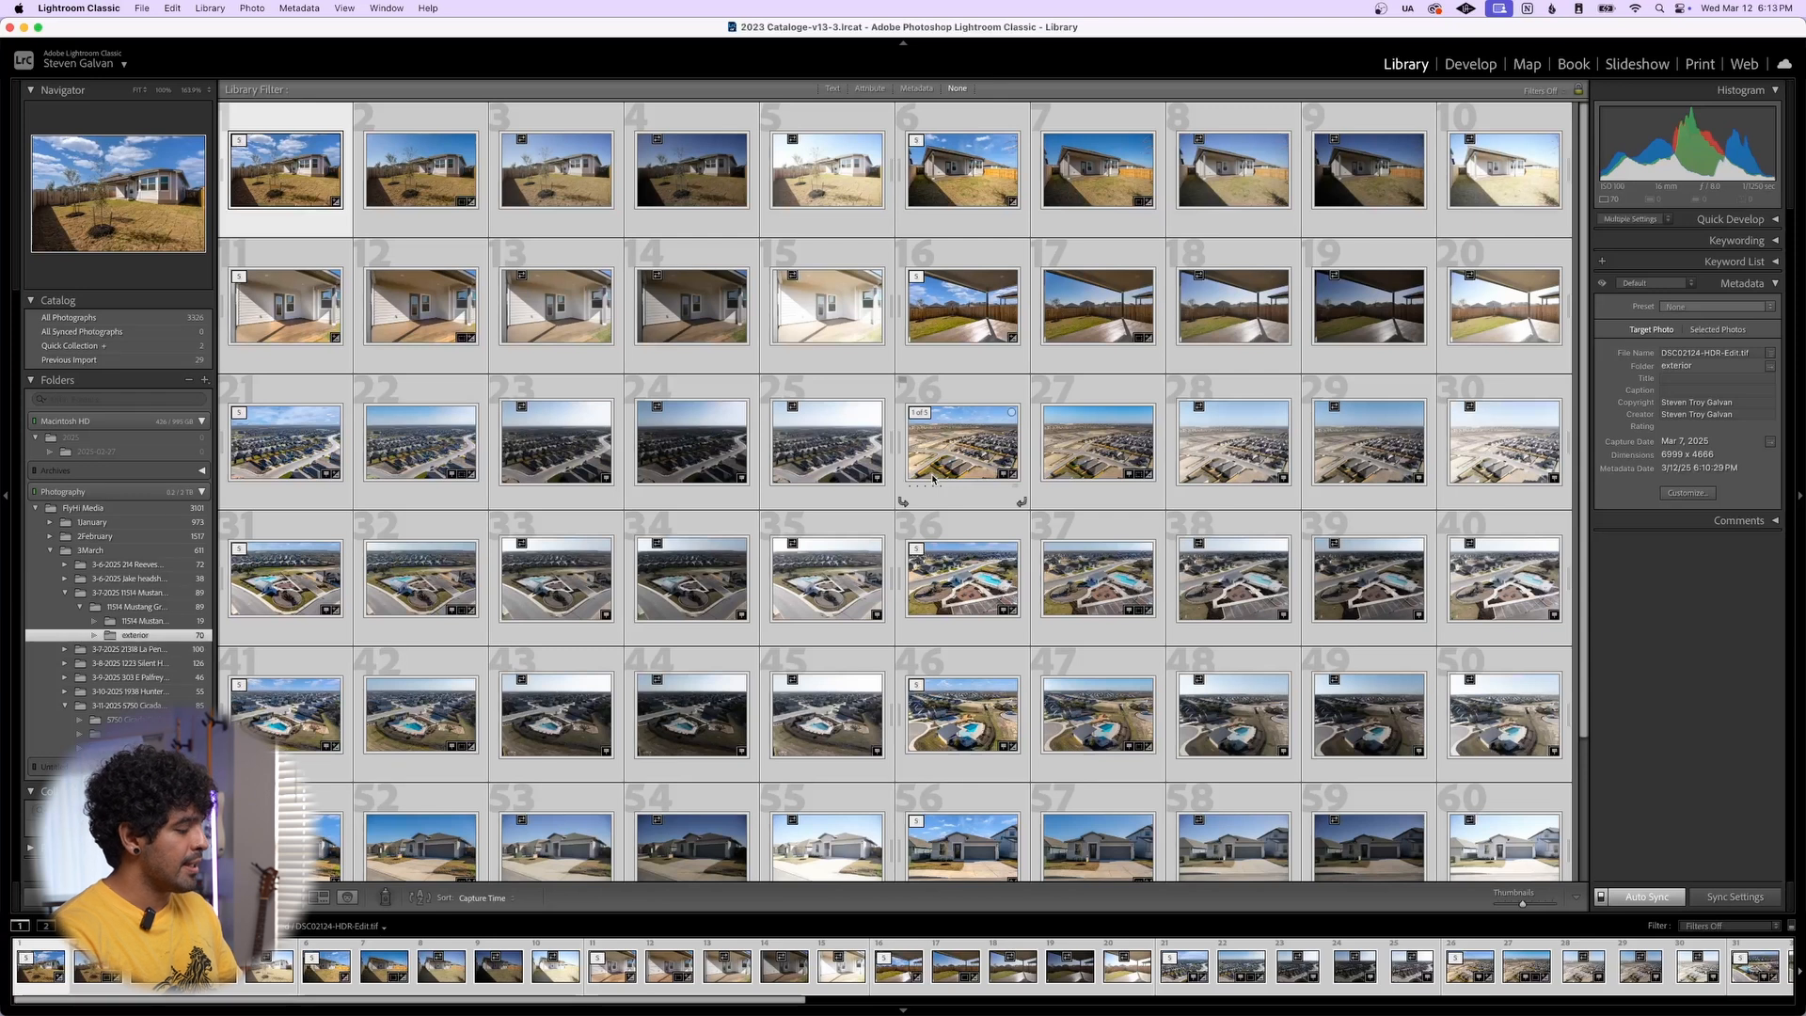
pyautogui.press('s')
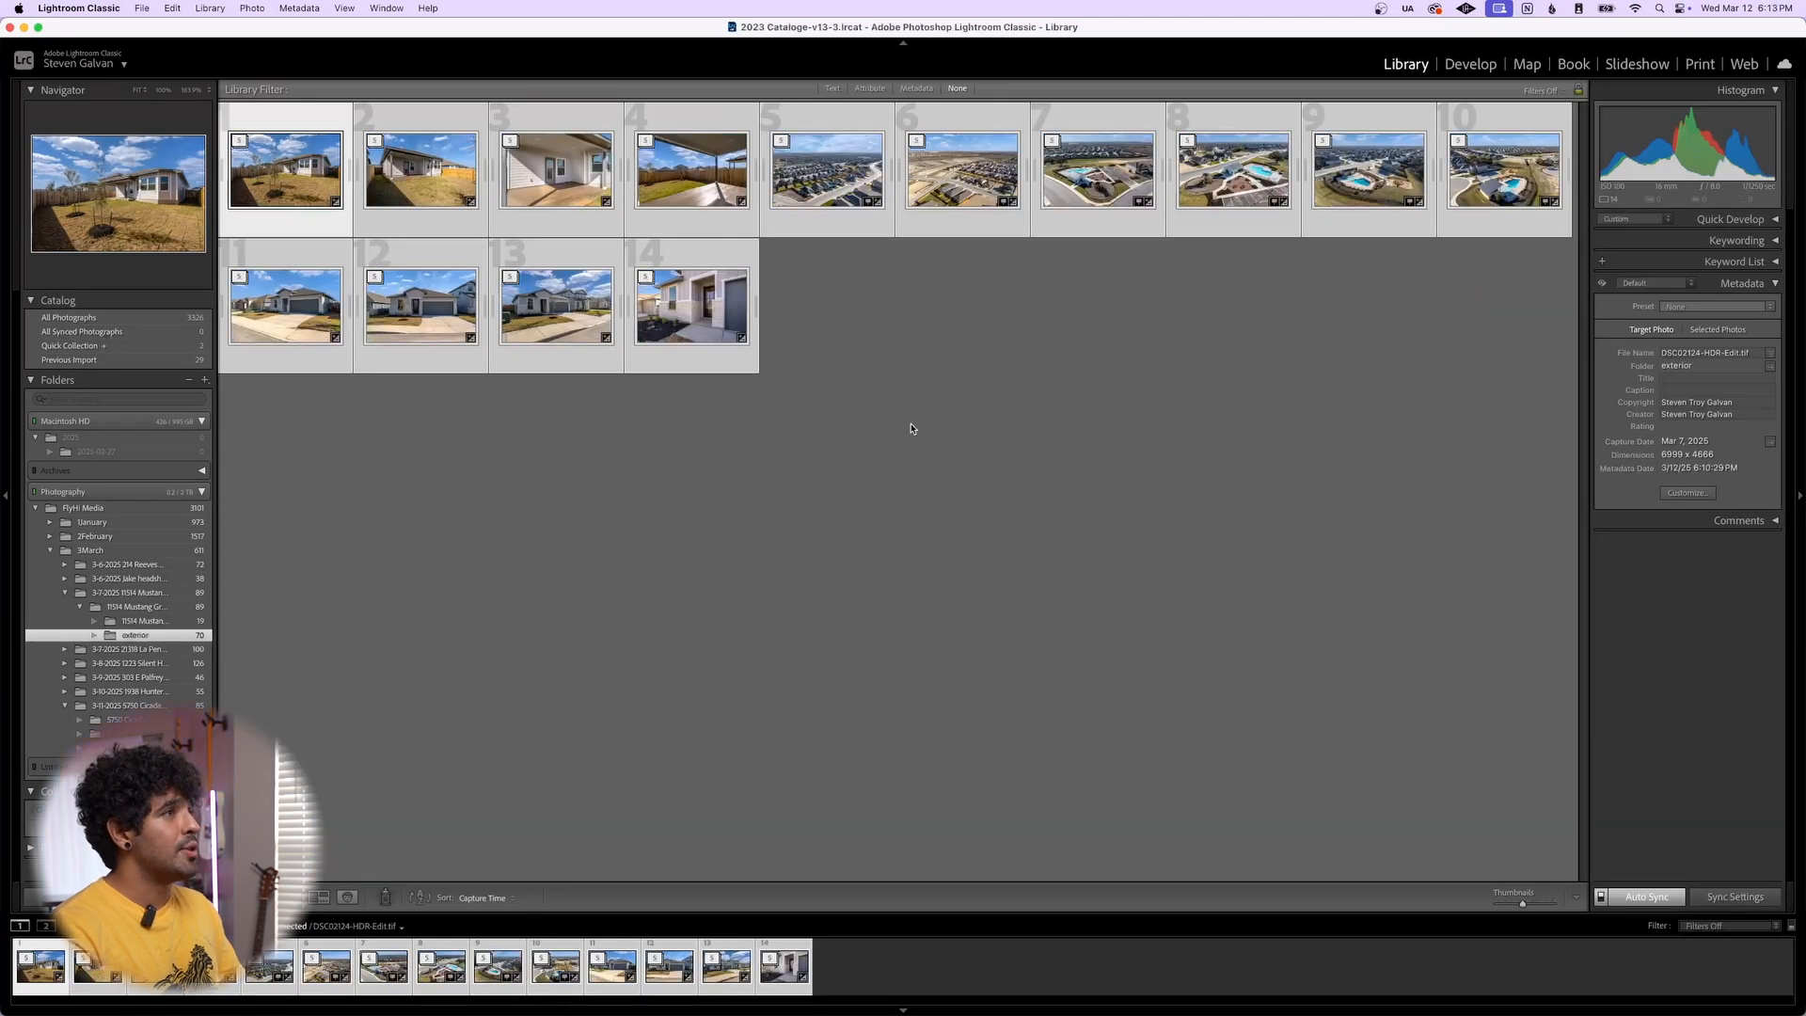
pyautogui.click(935, 374)
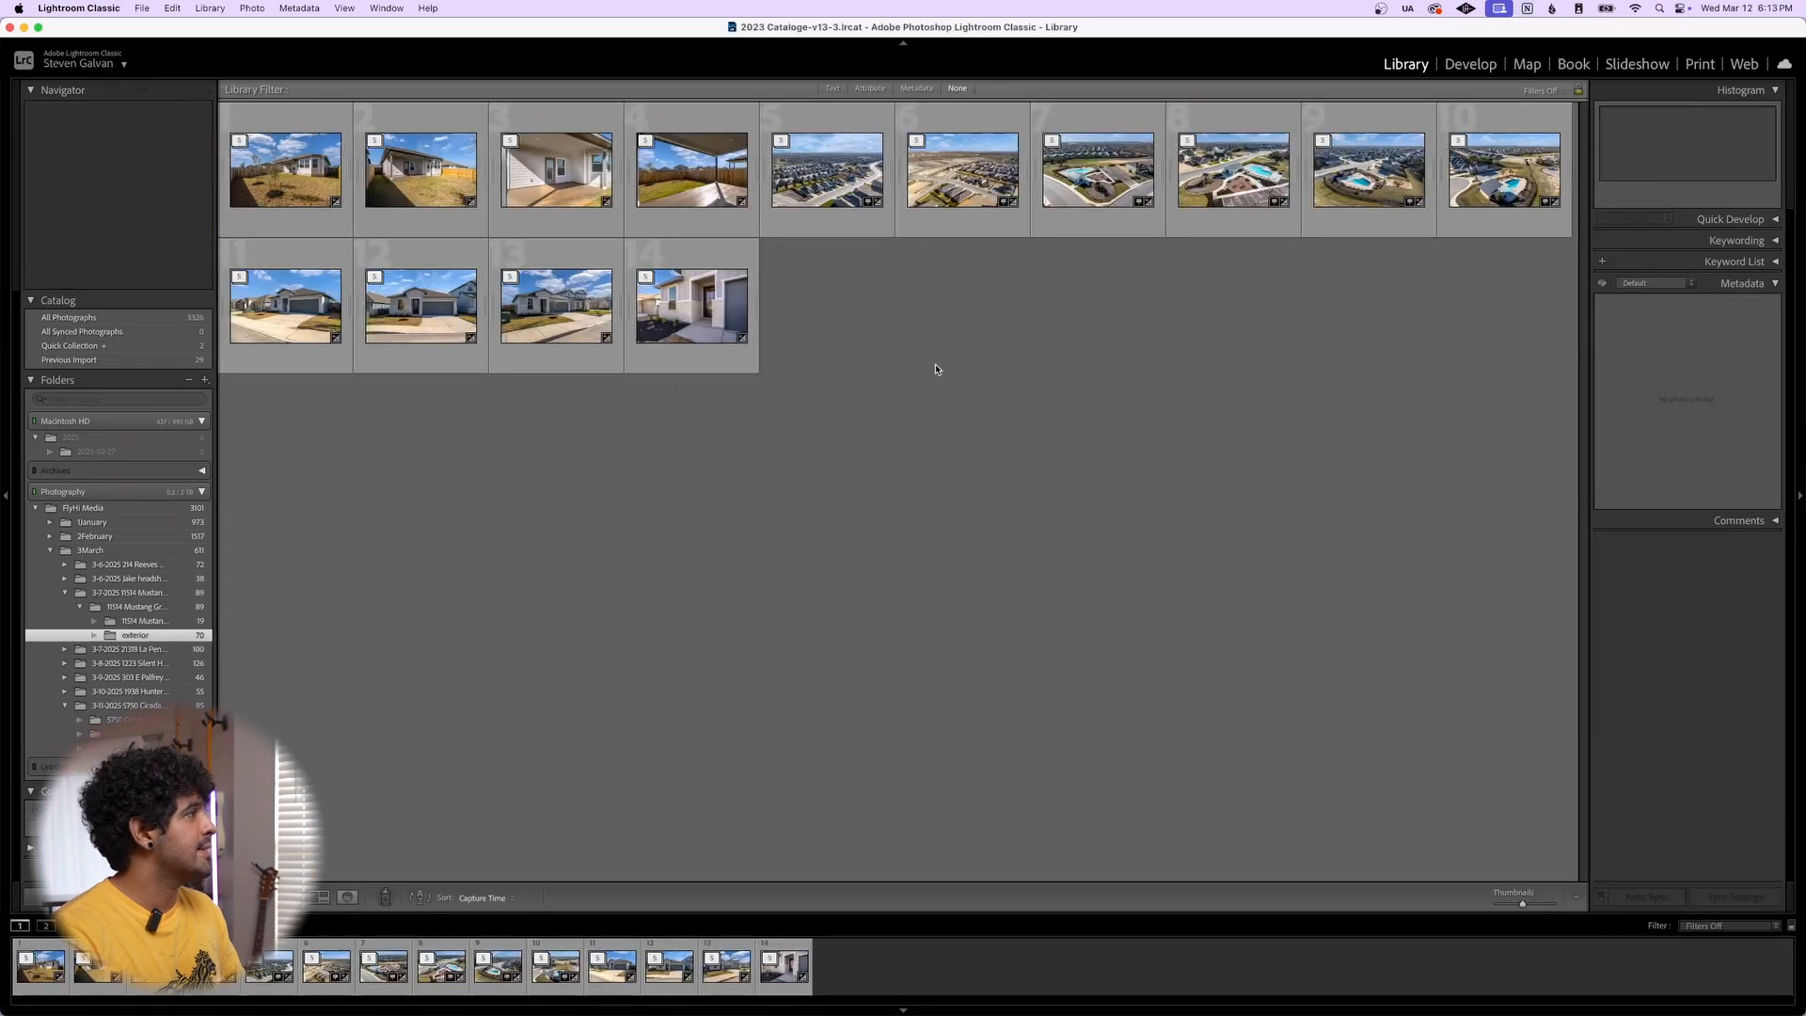
# Open the backyard photo DSC02124-HDR-Edit.tif for developing and apply the Vertical Upright correction
pyautogui.click(312, 177)
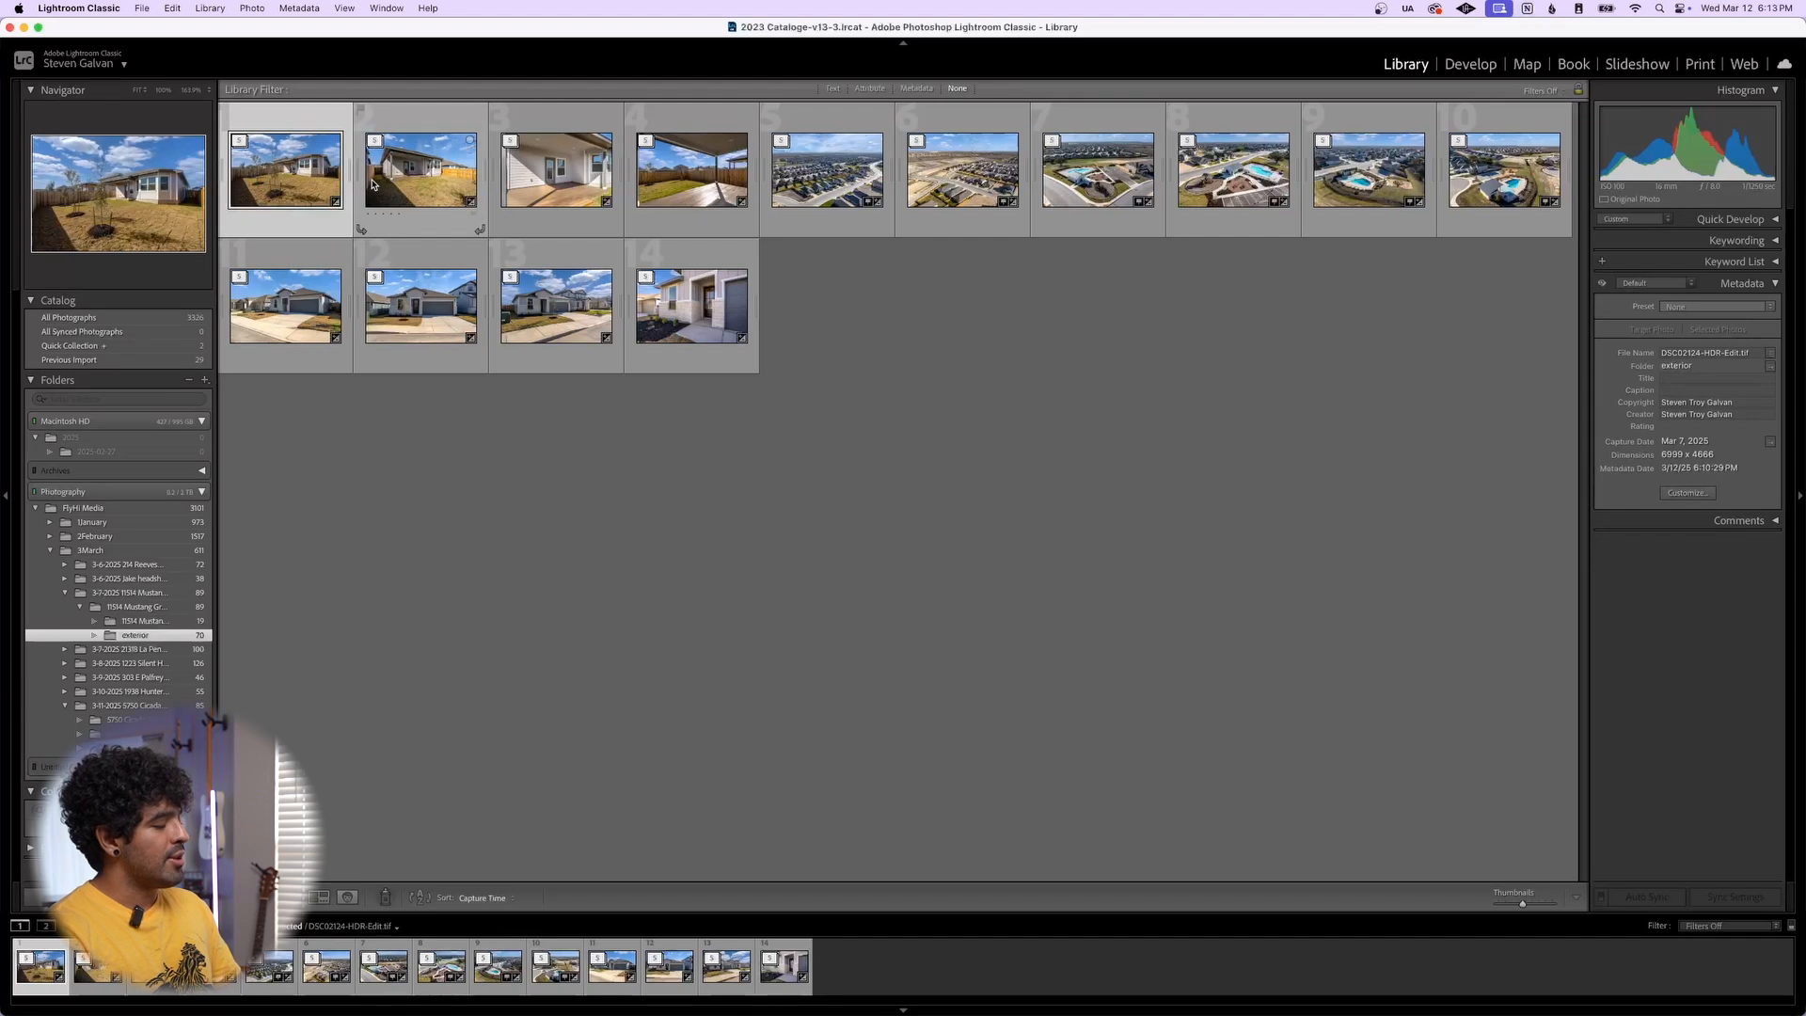
pyautogui.press('d')
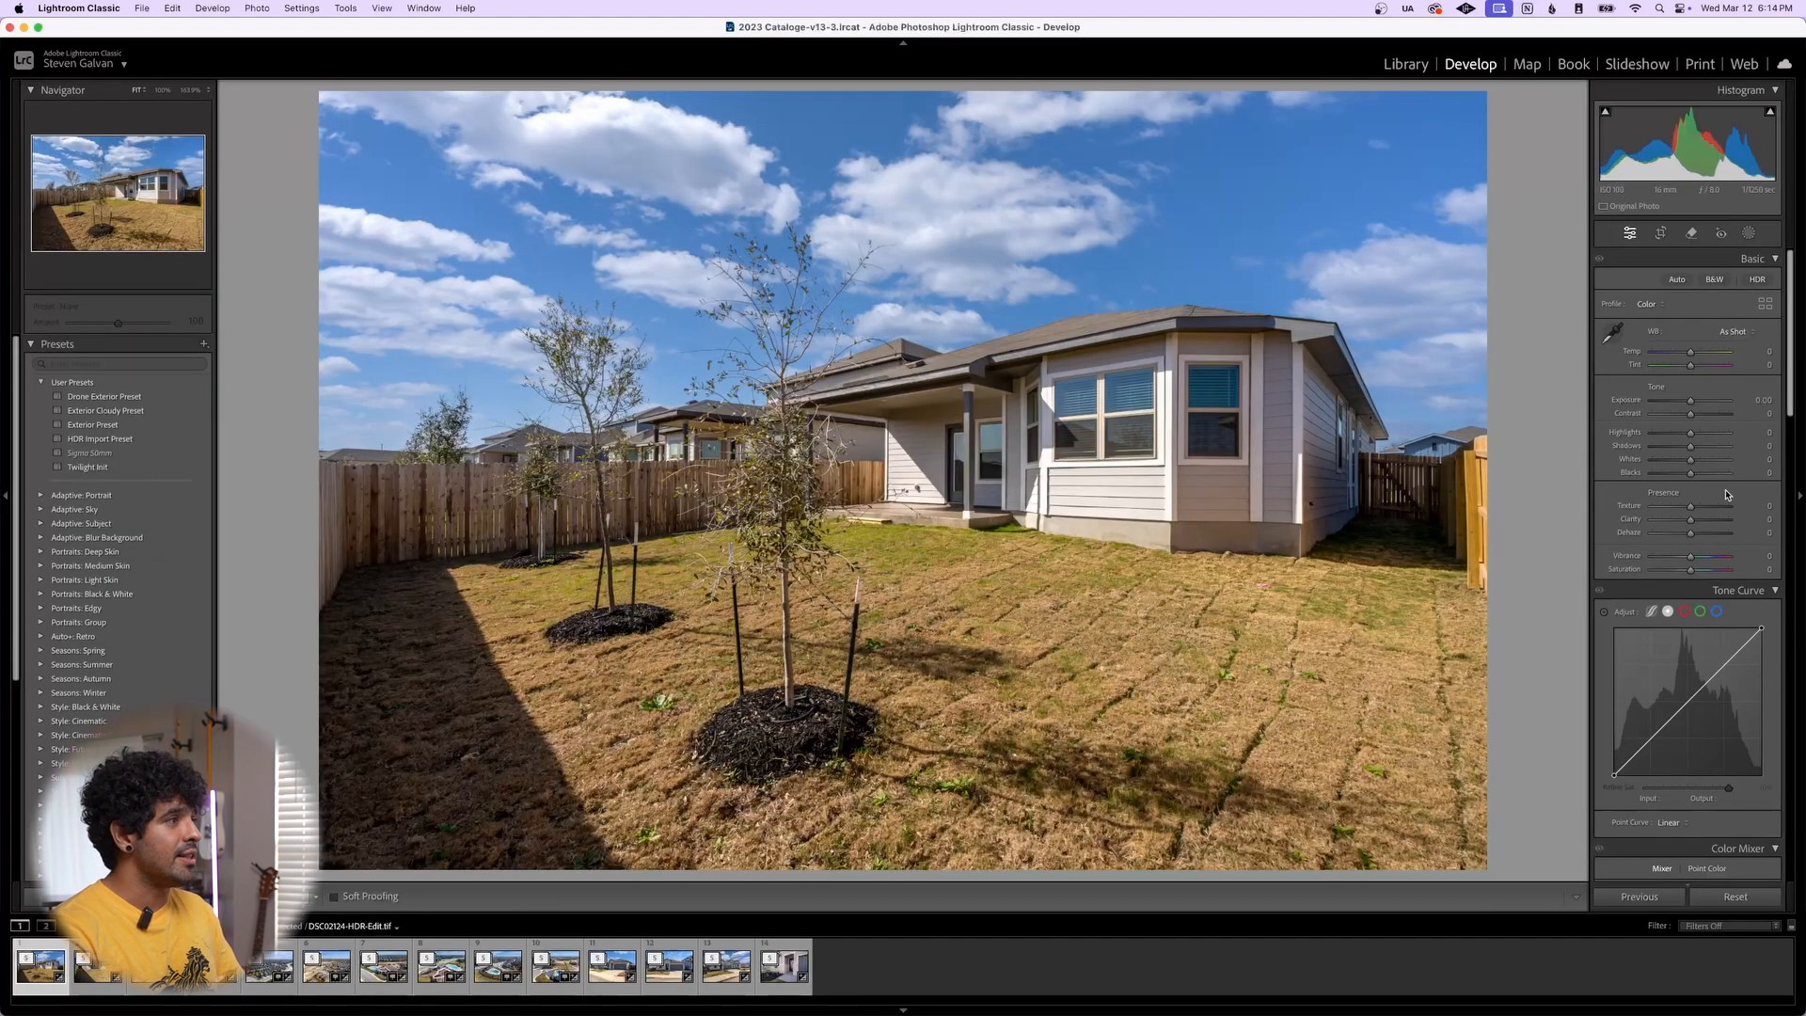
pyautogui.scroll(-5, 1729, 492)
pyautogui.scroll(-8, 1729, 492)
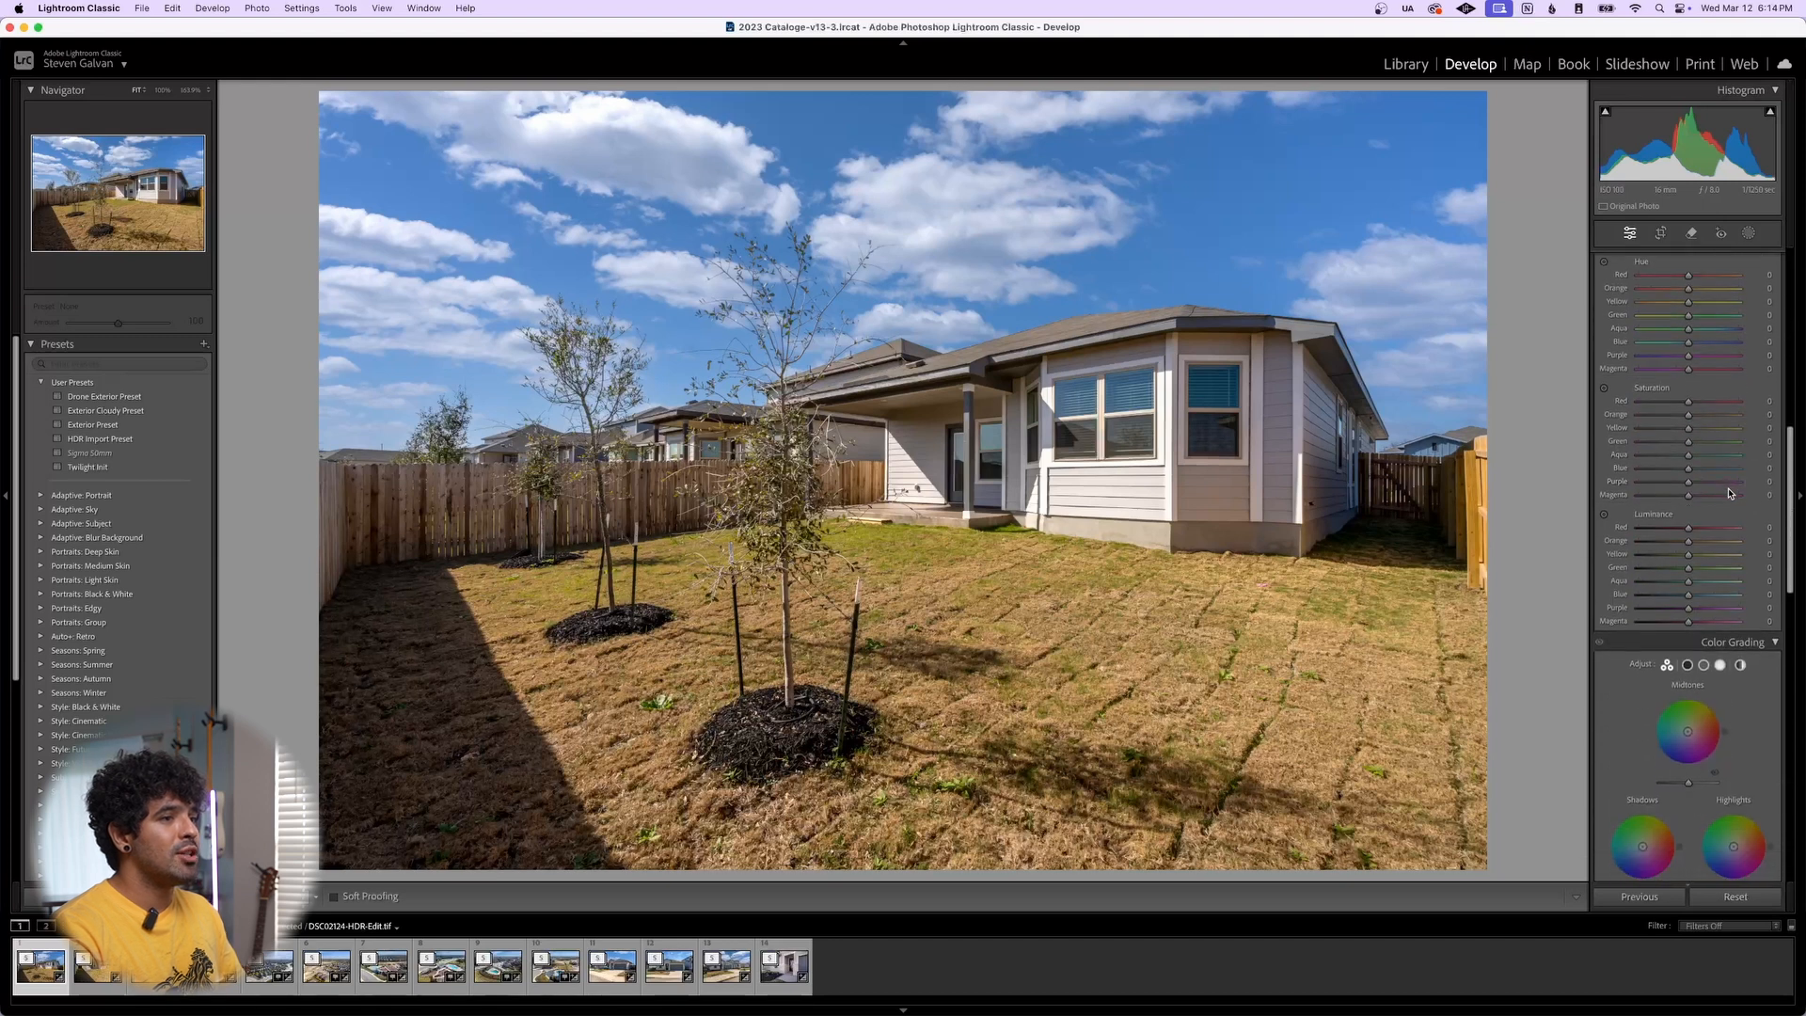
pyautogui.scroll(-8, 1729, 489)
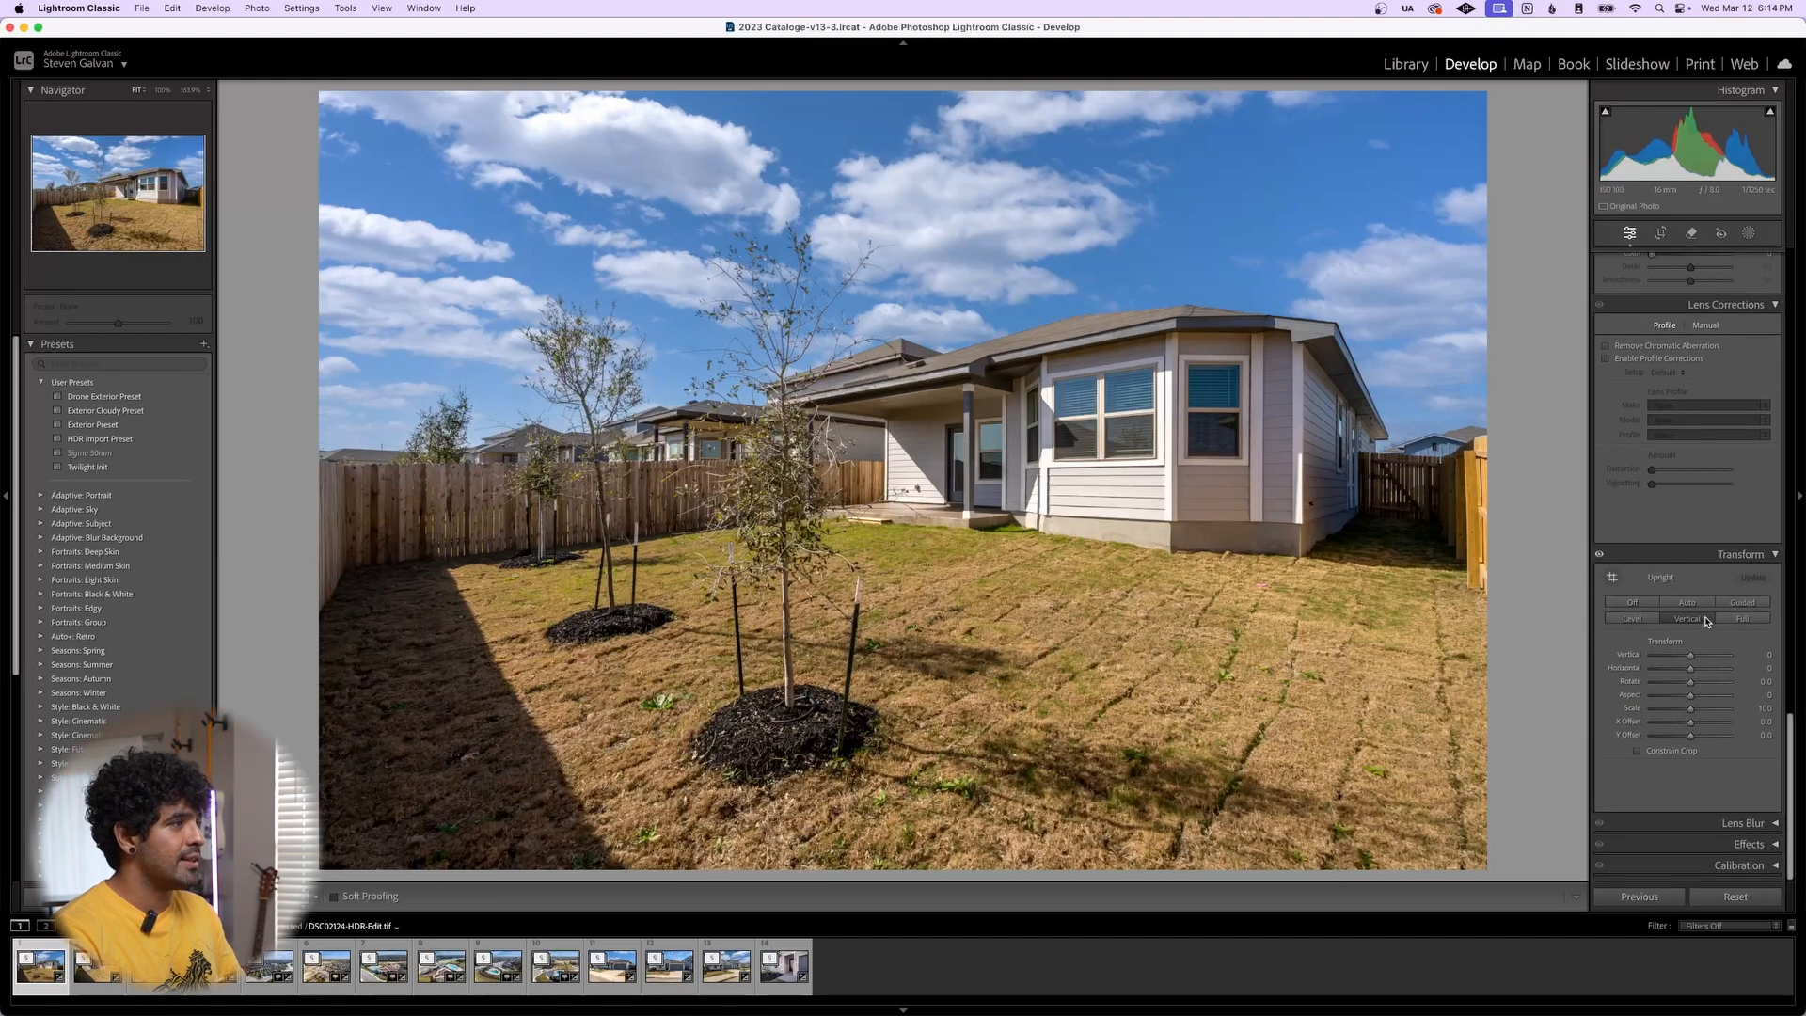
pyautogui.click(1692, 669)
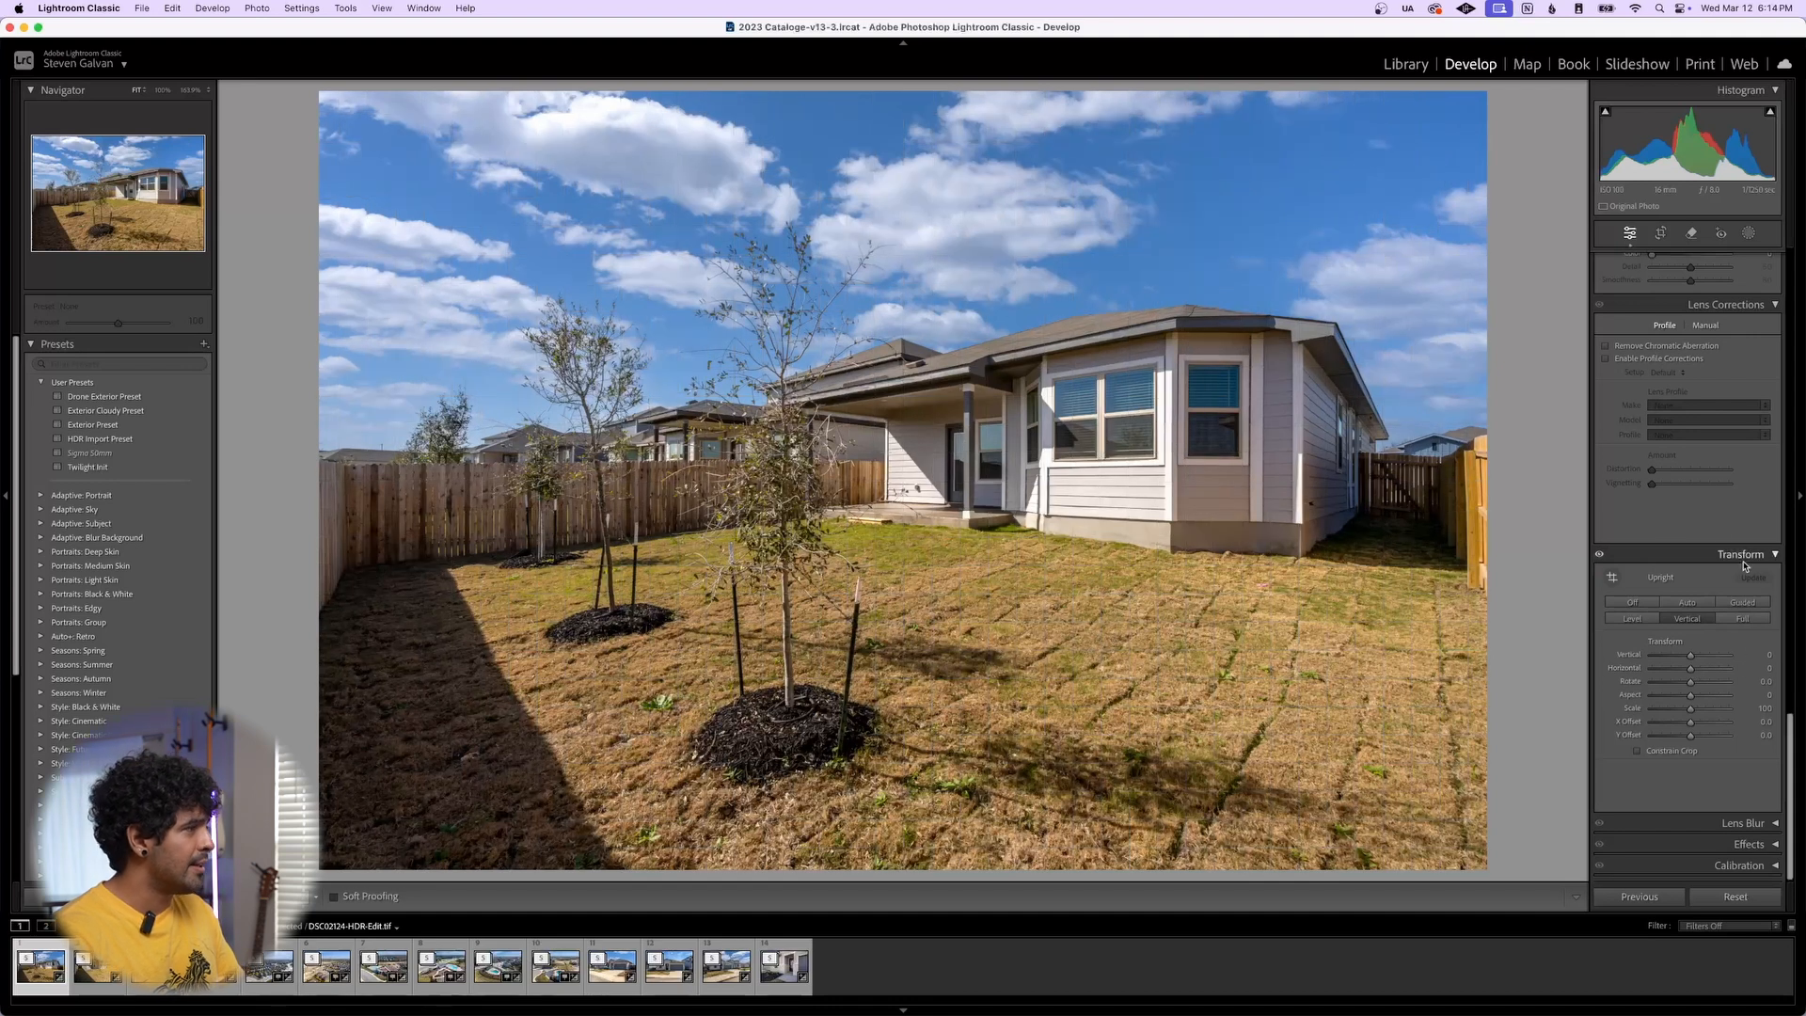
pyautogui.scroll(15, 1741, 560)
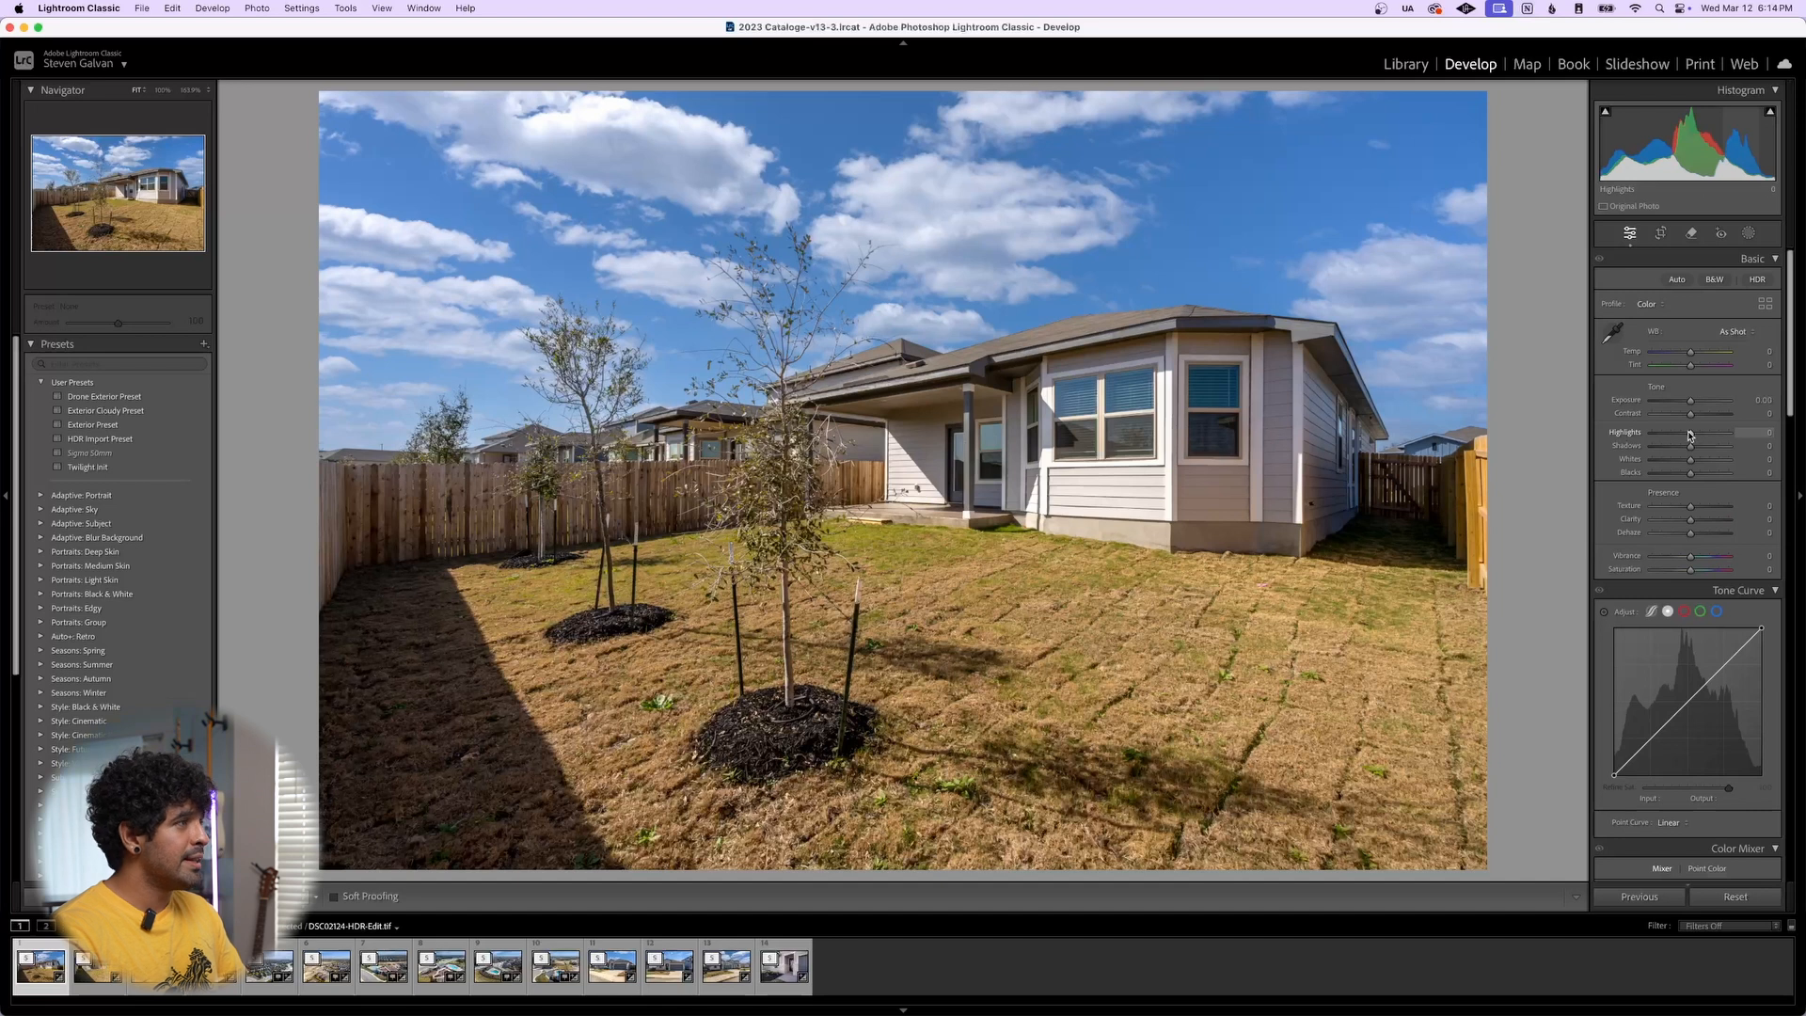
# Set the backyard photo's Highlights to -53, Whites to +17 and Blacks to -25, and raise its Shadows
pyautogui.moveTo(1690, 435)
pyautogui.mouseDown()
pyautogui.moveTo(1668, 437)
pyautogui.moveTo(1709, 448)
pyautogui.moveTo(1698, 465)
pyautogui.mouseUp()
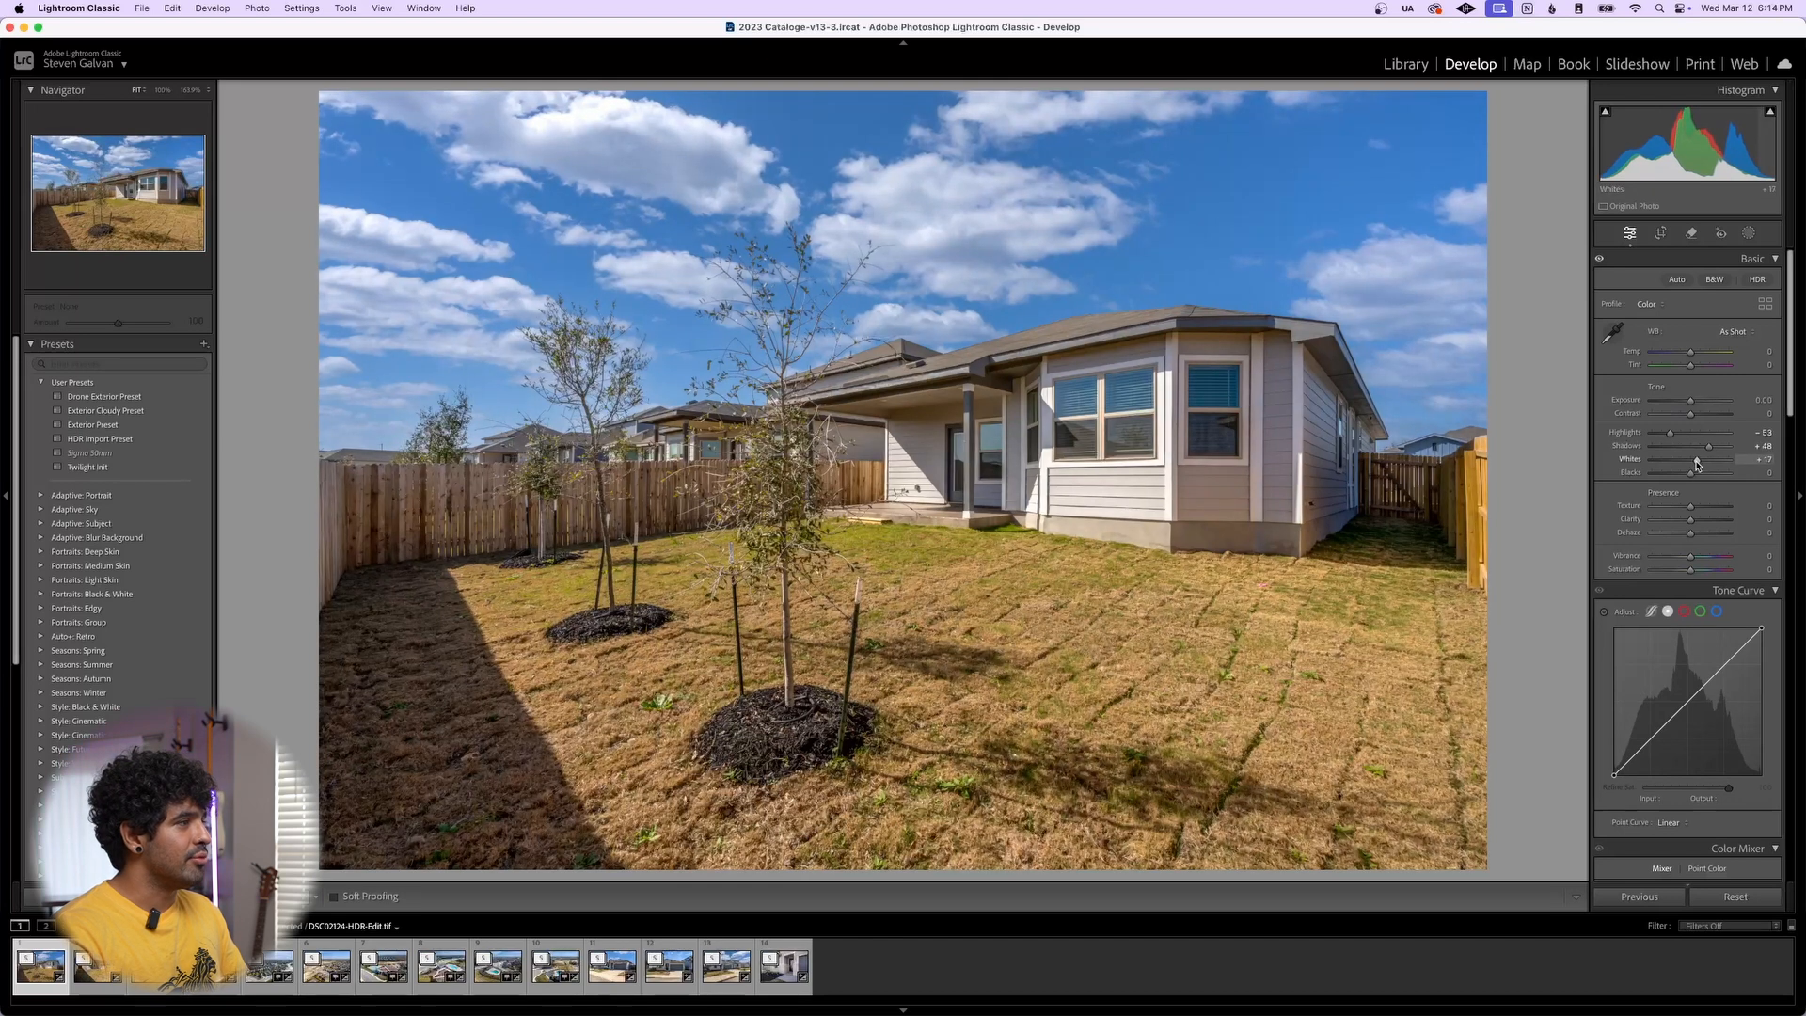
pyautogui.moveTo(1690, 474); pyautogui.dragTo(1683, 476)
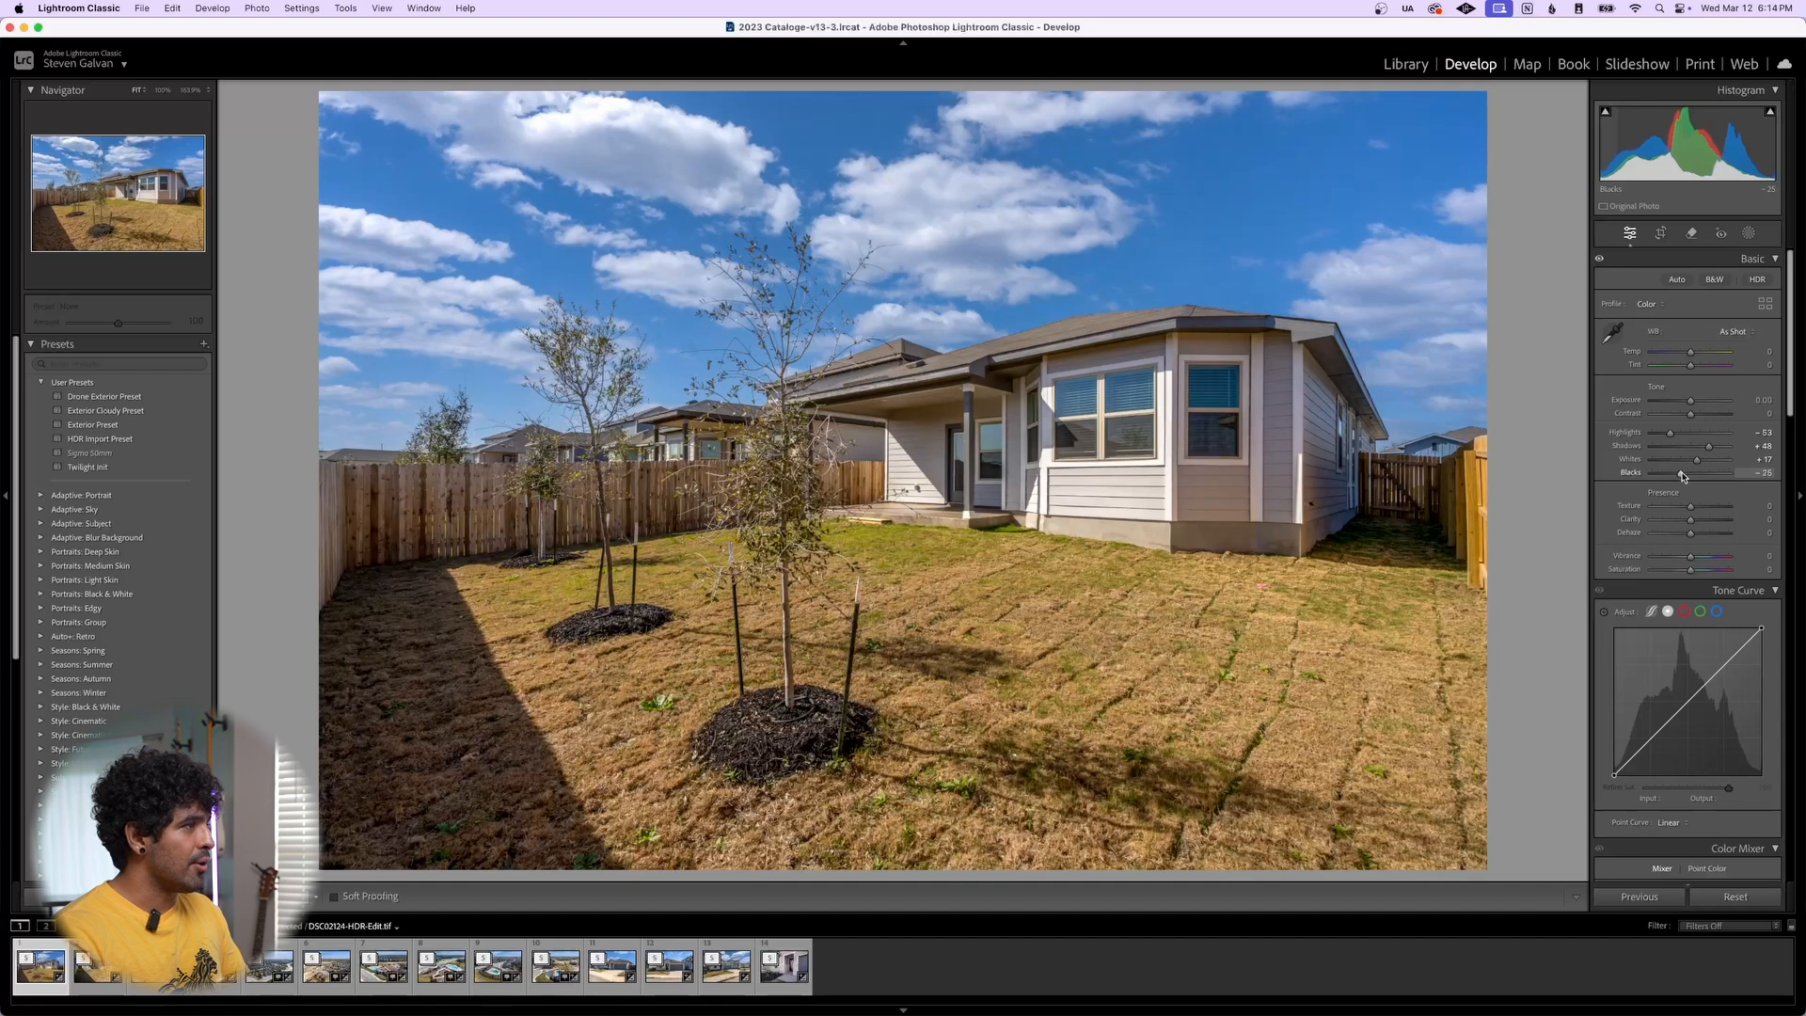
# Check the backyard photo's framing and straightness with the crop overlay
pyautogui.scroll(-10, 1707, 457)
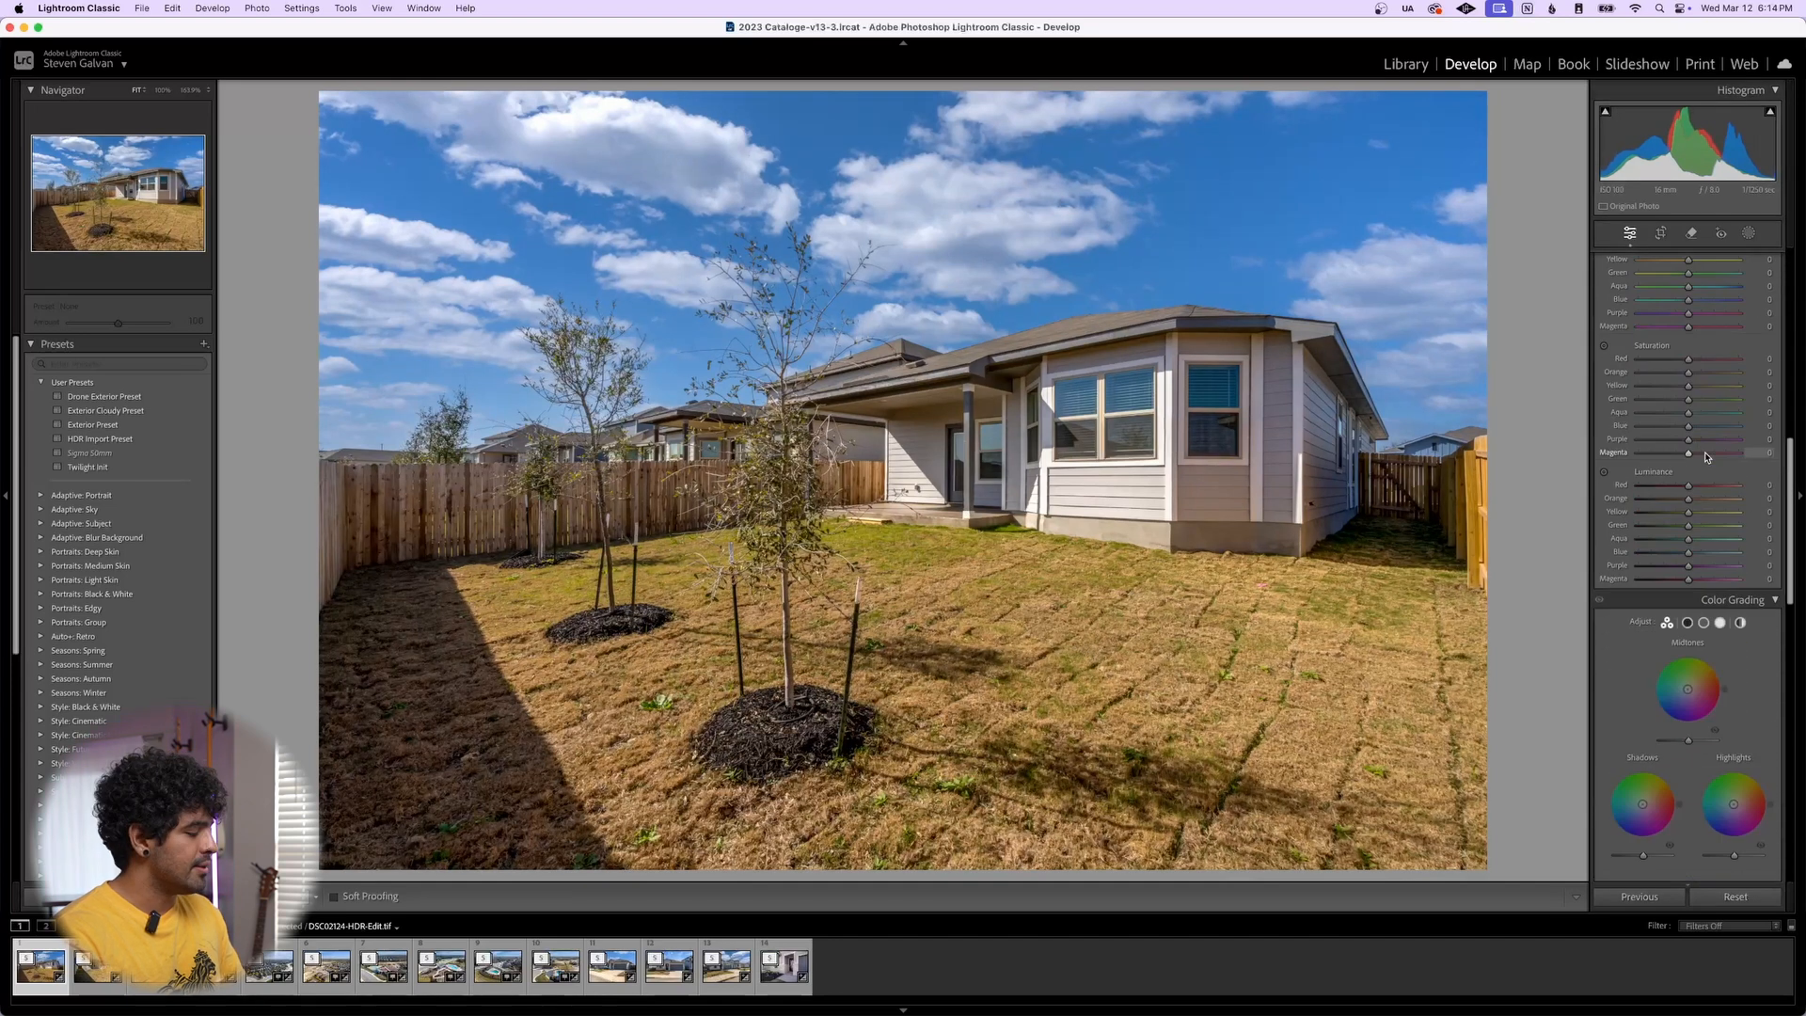
pyautogui.press('r')
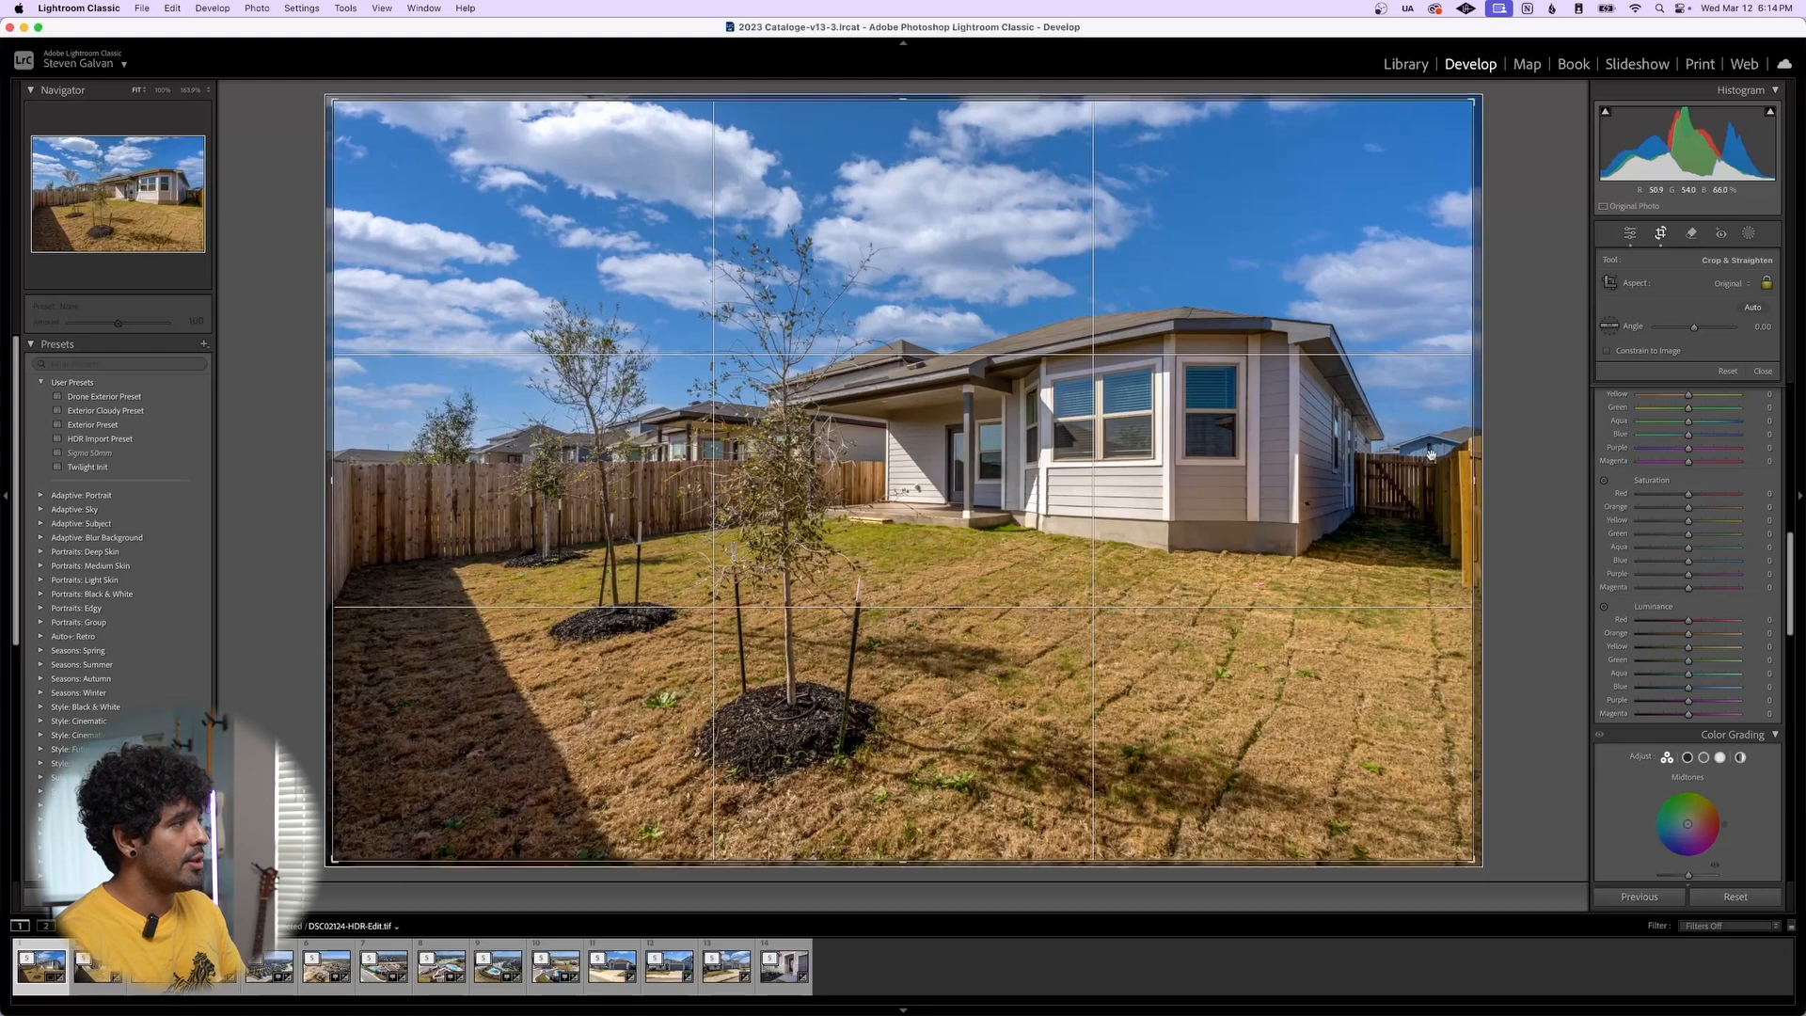
pyautogui.press('r')
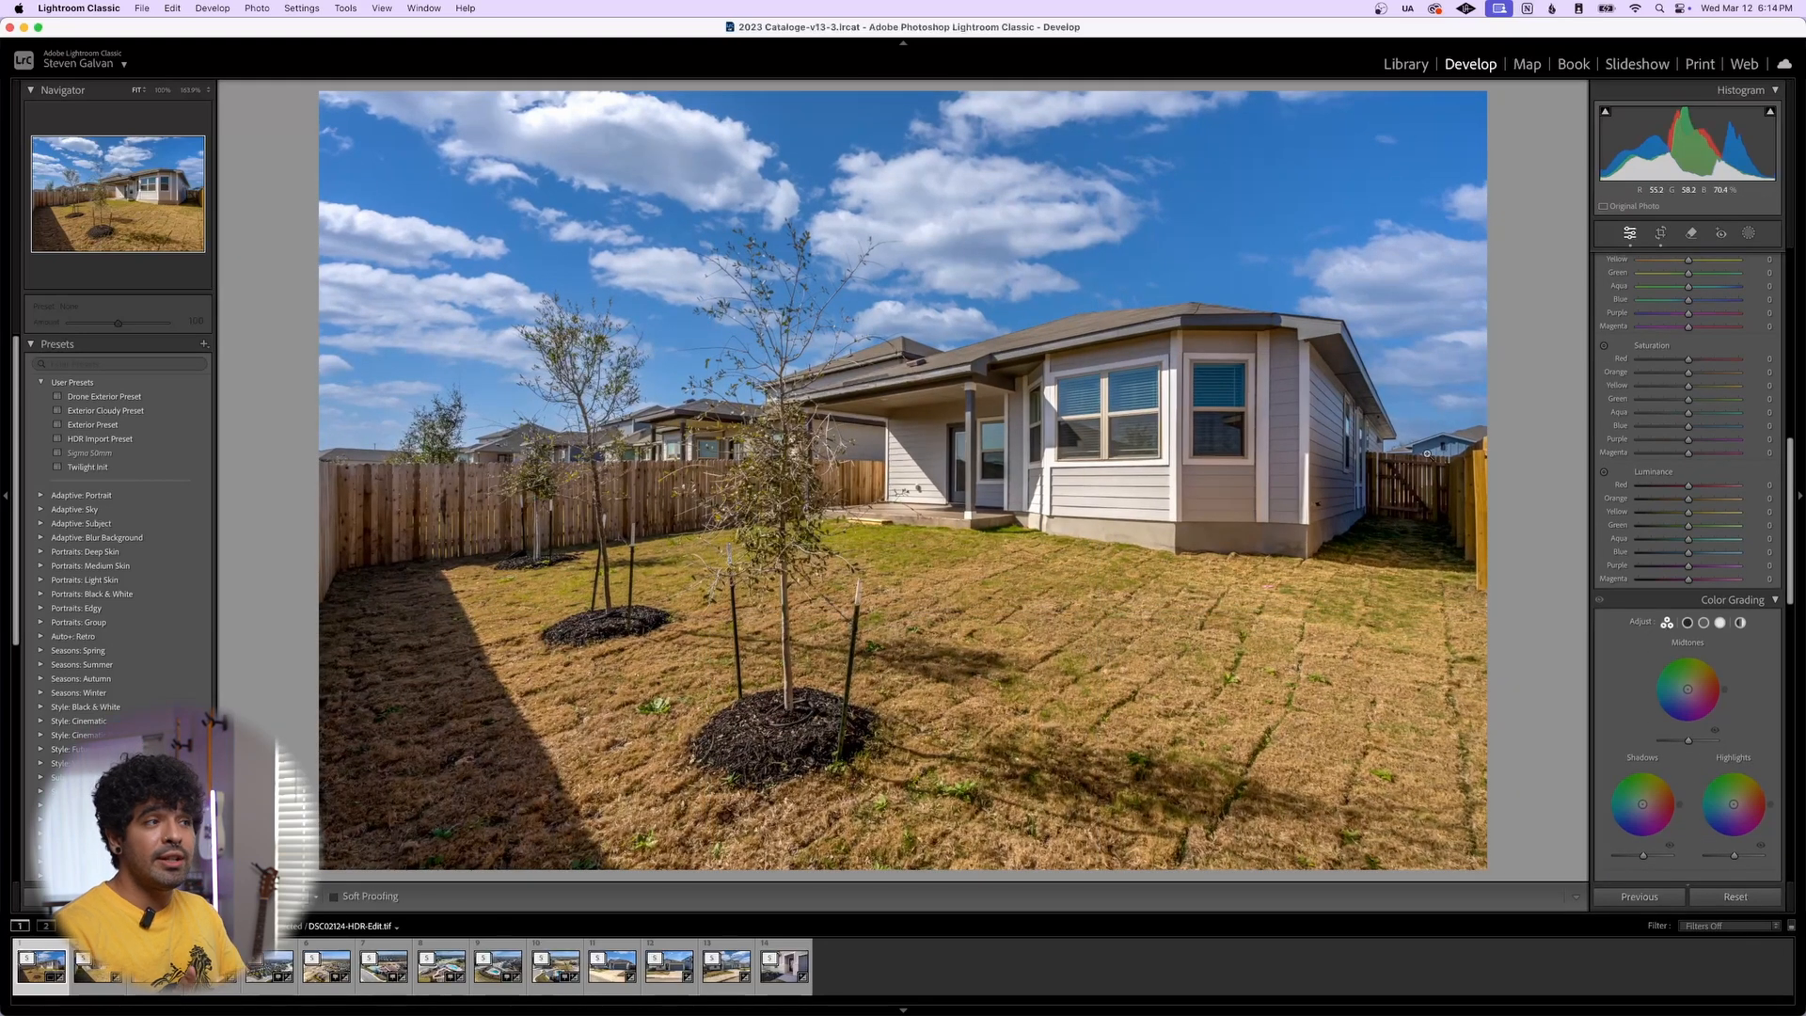